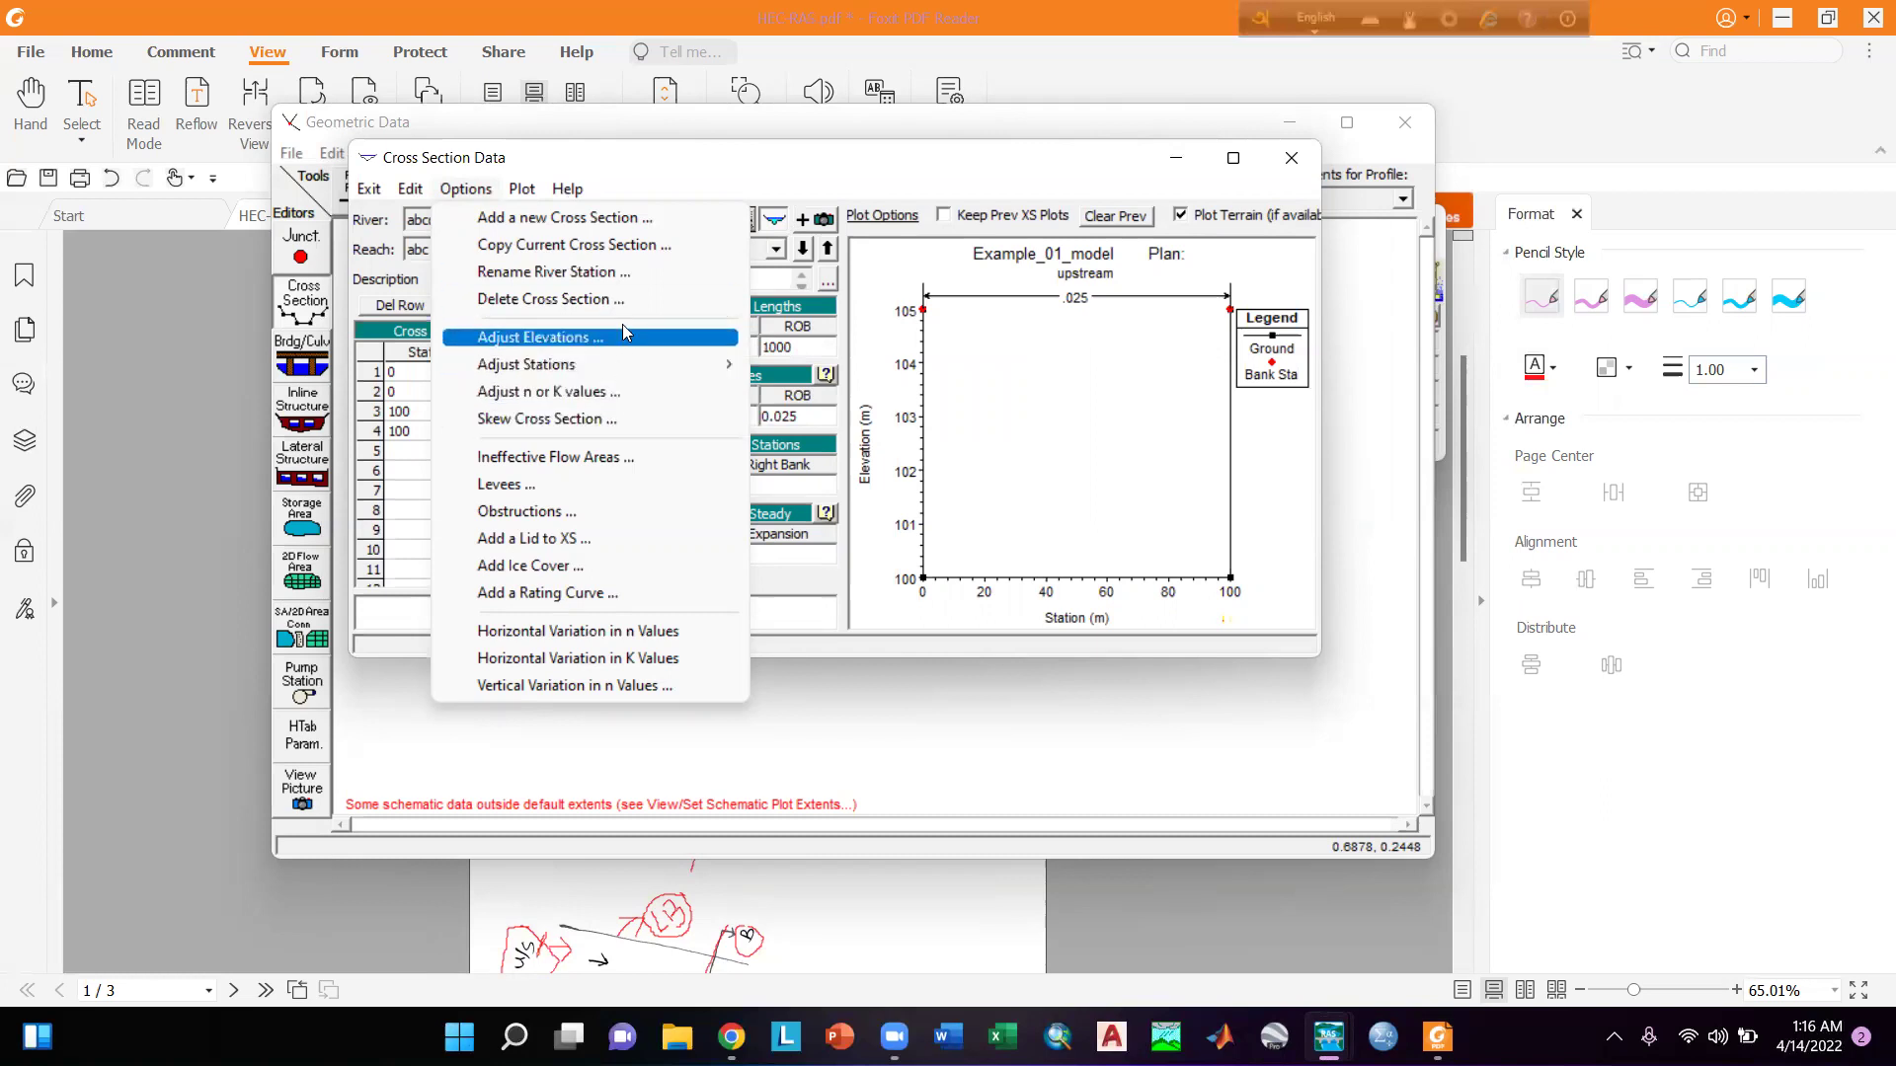
Copy the current cross section to river station 10 on river abcd, reach abc.
{"action": "mouse_move", "coordinate": [613, 357]}
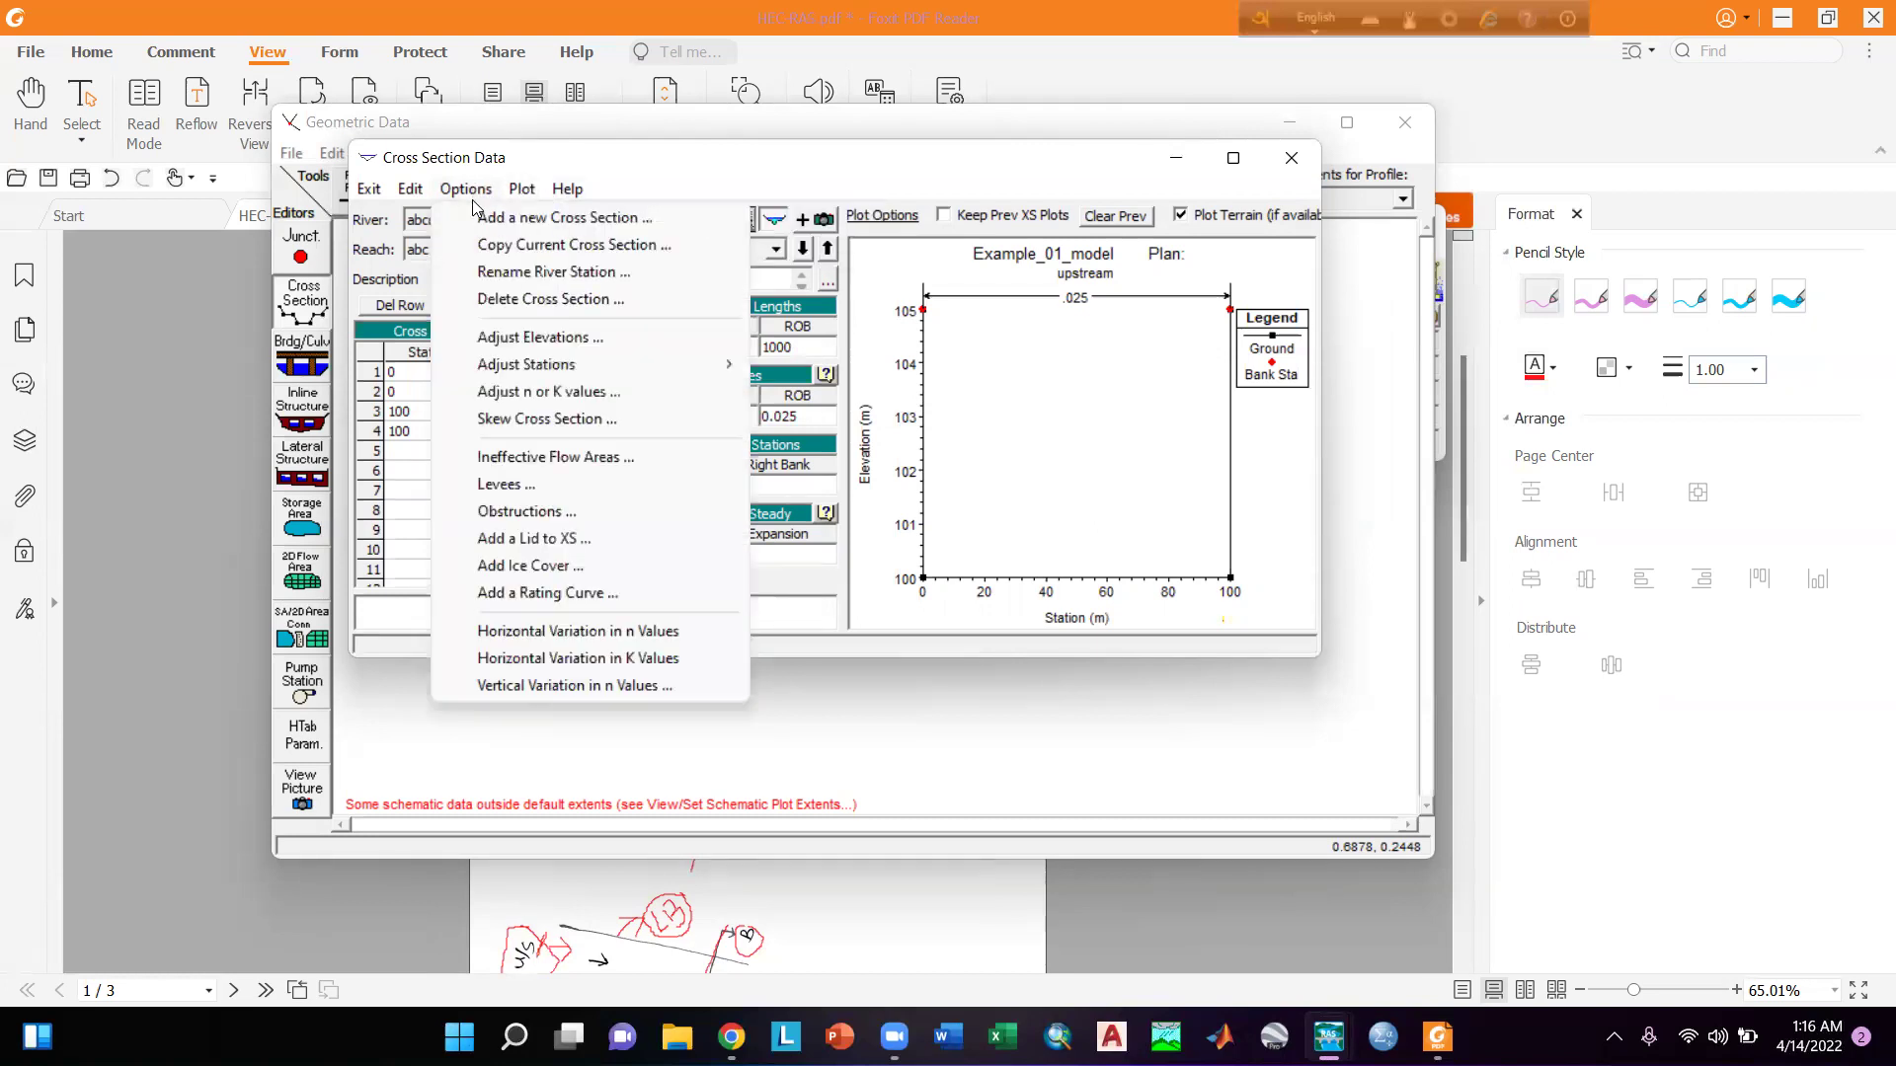
{"action": "left_click", "coordinate": [509, 245]}
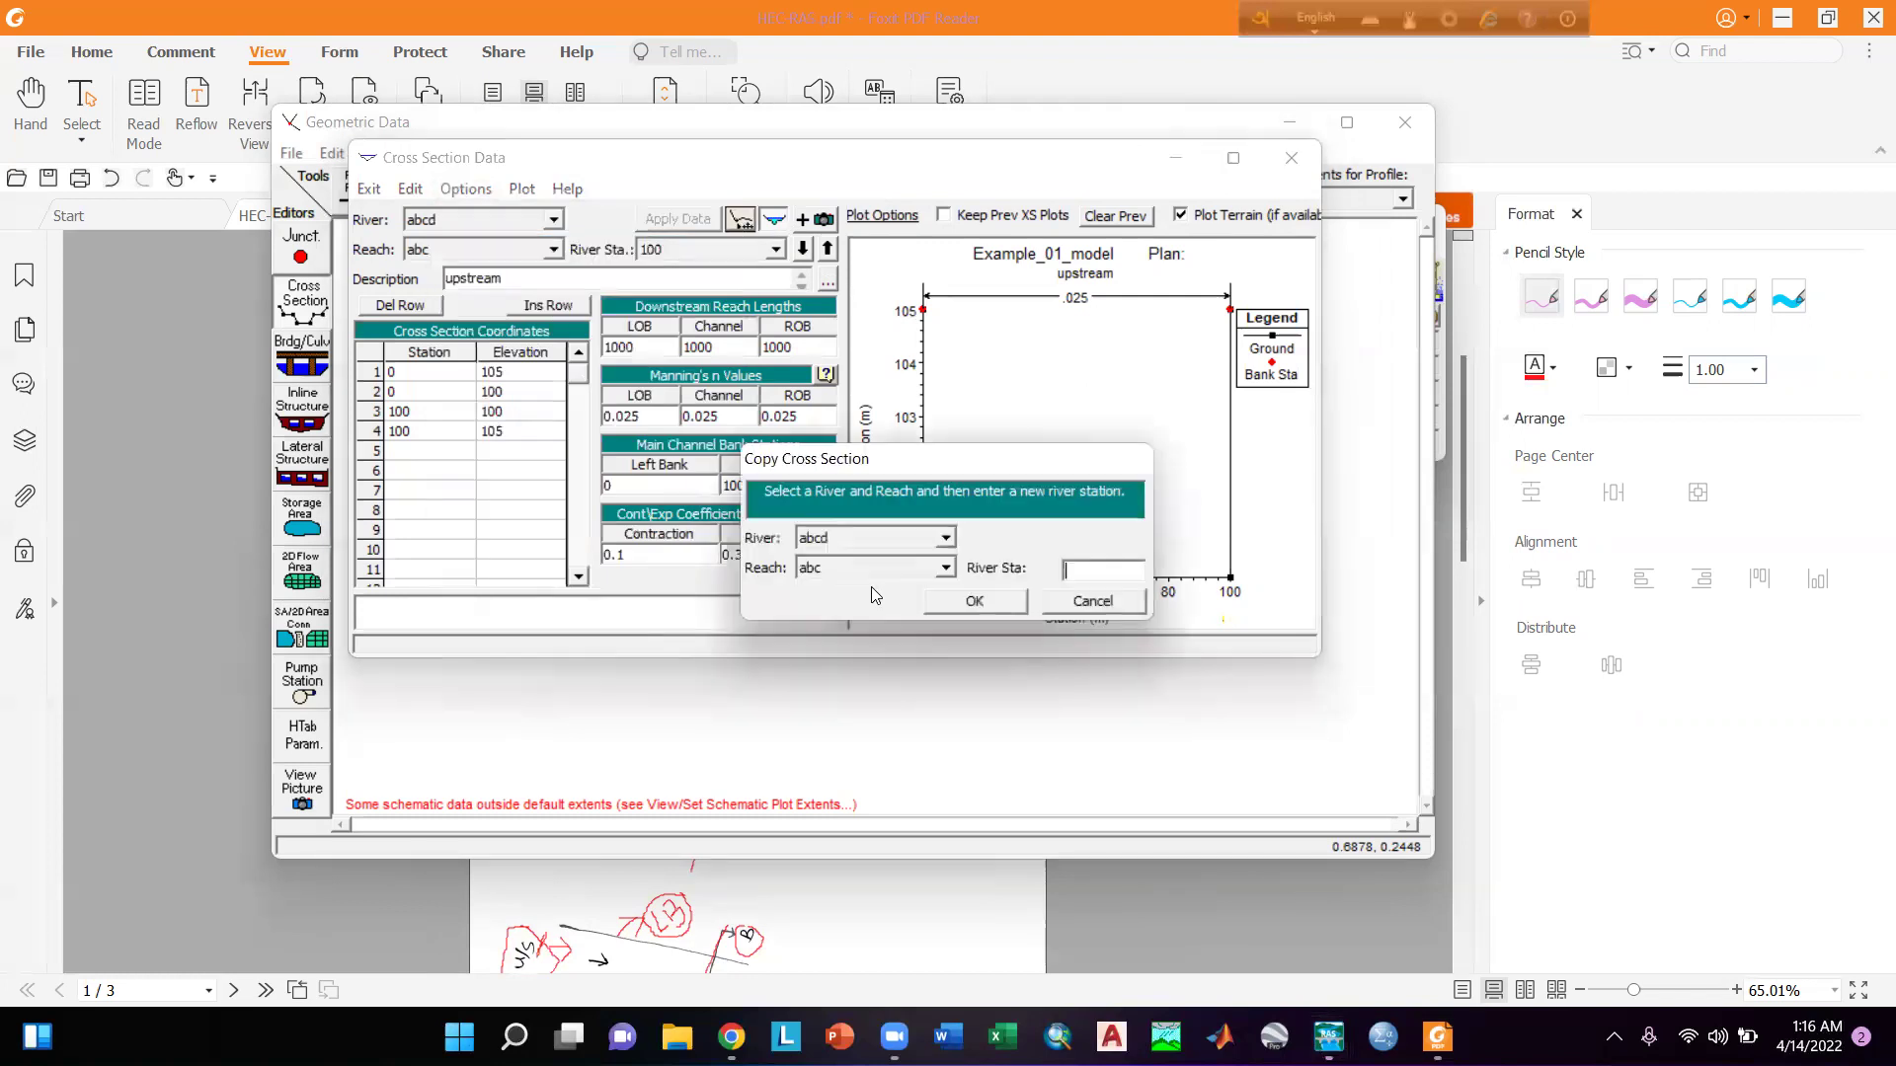
{"action": "left_click", "coordinate": [831, 539]}
{"action": "left_click", "coordinate": [829, 553]}
{"action": "left_click", "coordinate": [811, 571]}
{"action": "left_click", "coordinate": [922, 585]}
{"action": "left_click", "coordinate": [1082, 575]}
{"action": "type", "text": "10"}
{"action": "left_click", "coordinate": [994, 602]}
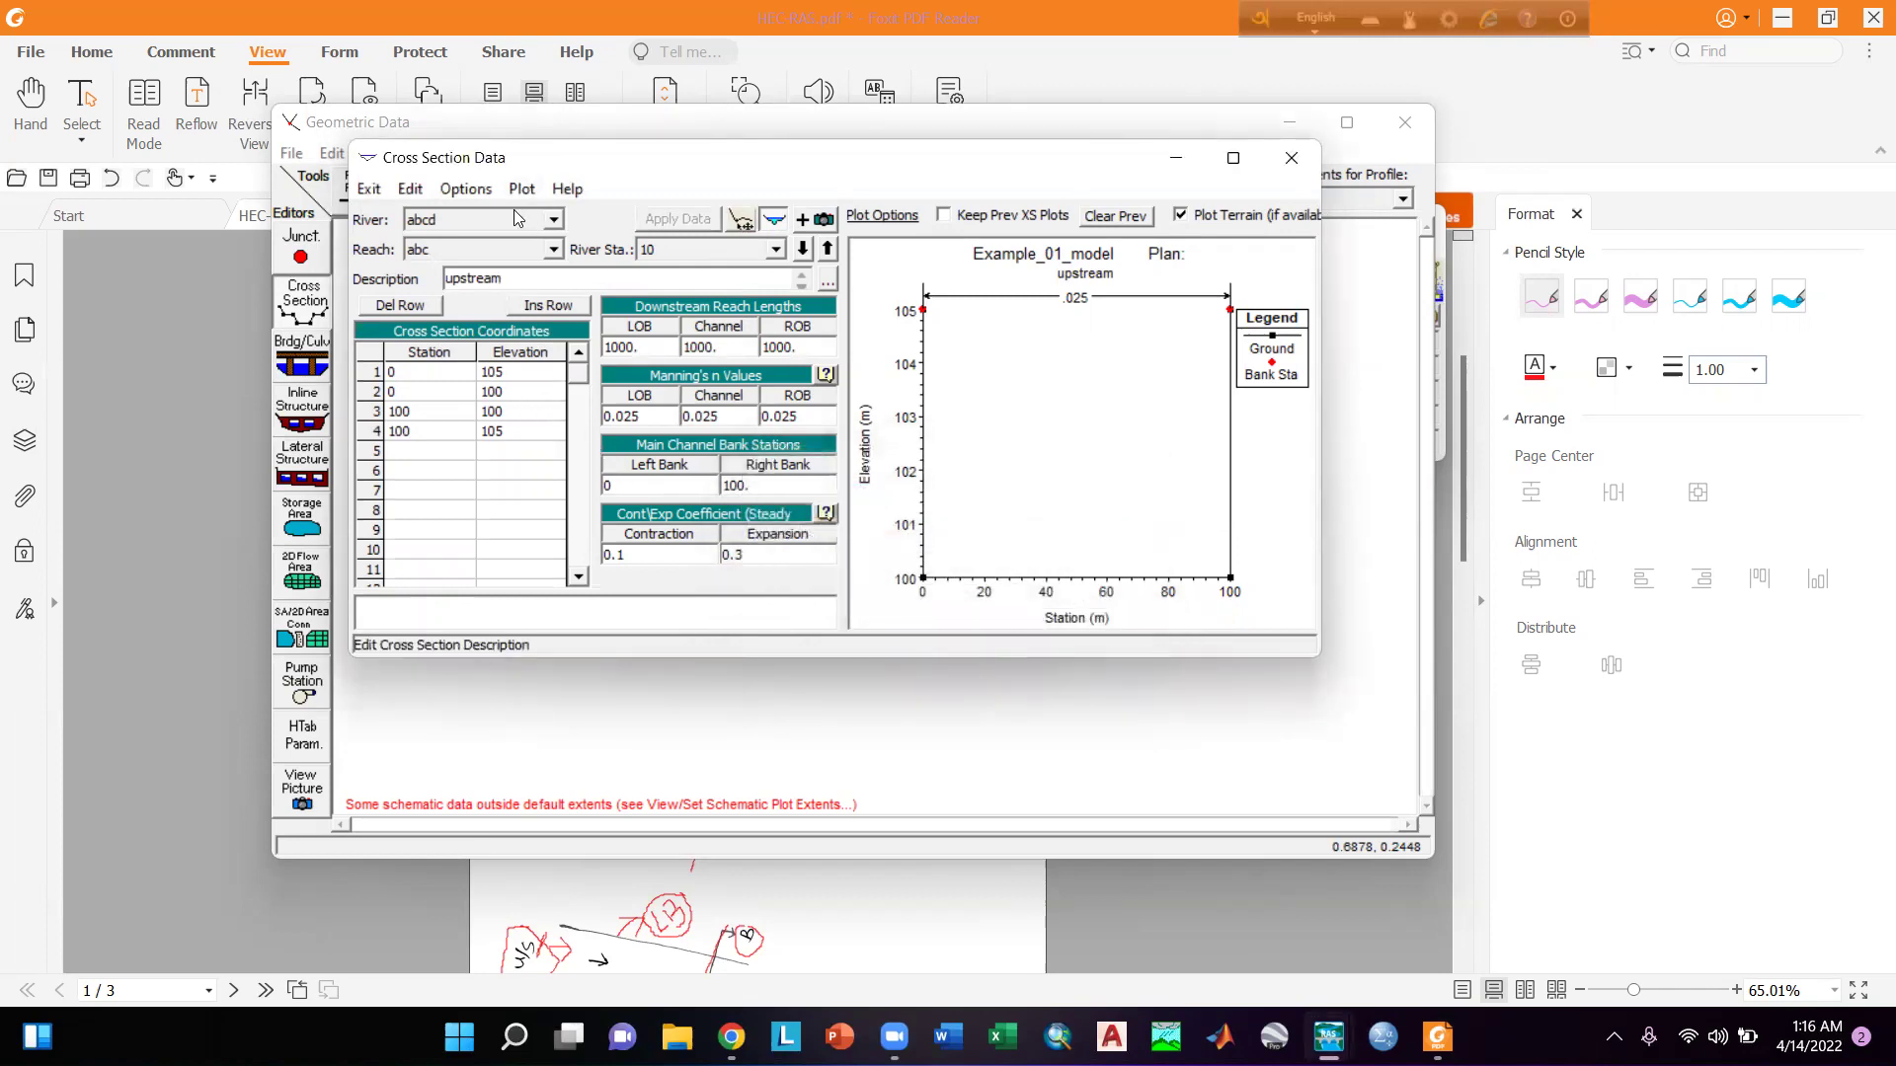
Display the cross section at river station 100, and return to the one at station 10.
{"action": "left_click", "coordinate": [703, 250]}
{"action": "left_click", "coordinate": [689, 269]}
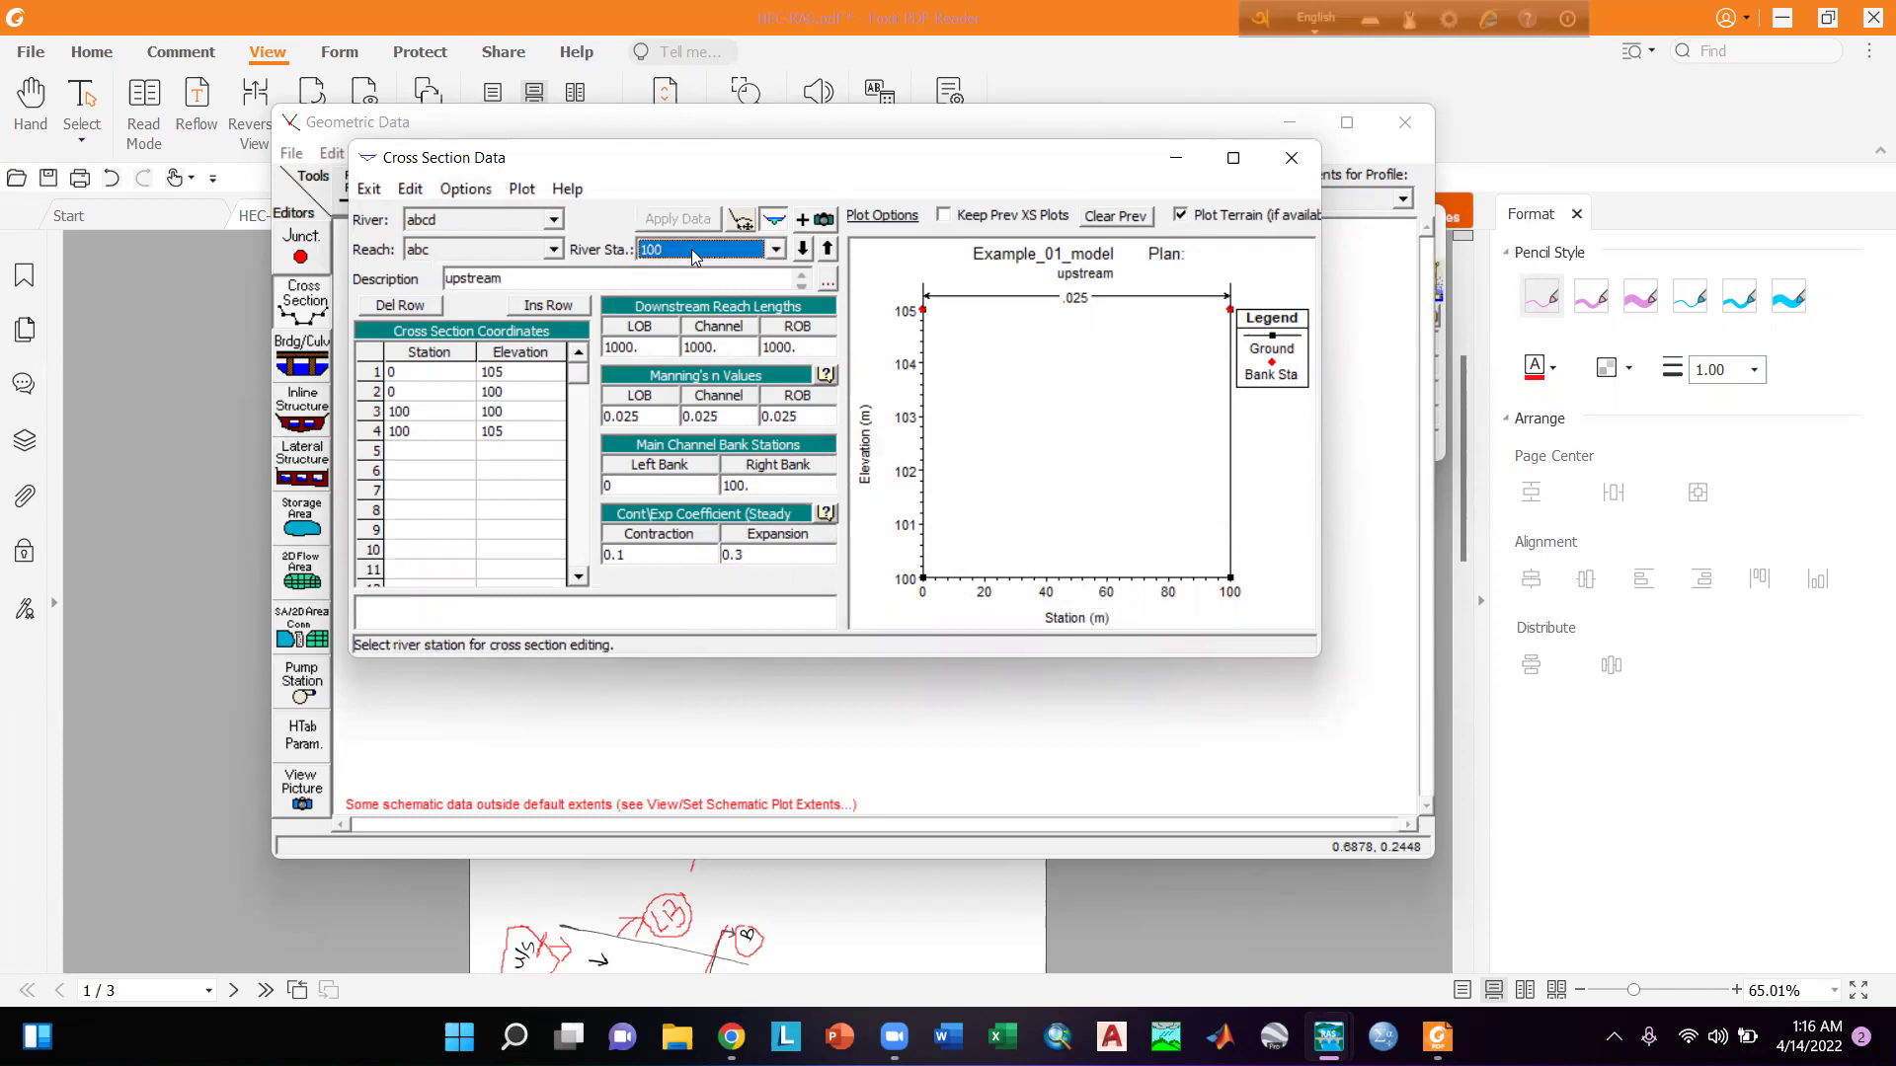
{"action": "left_click", "coordinate": [695, 286]}
Switch to the HEC-RAS.pdf notes in Foxit PDF Reader and mark the channel slope value 0.001 with the Pencil tool.
{"action": "key", "text": "alt+Tab"}
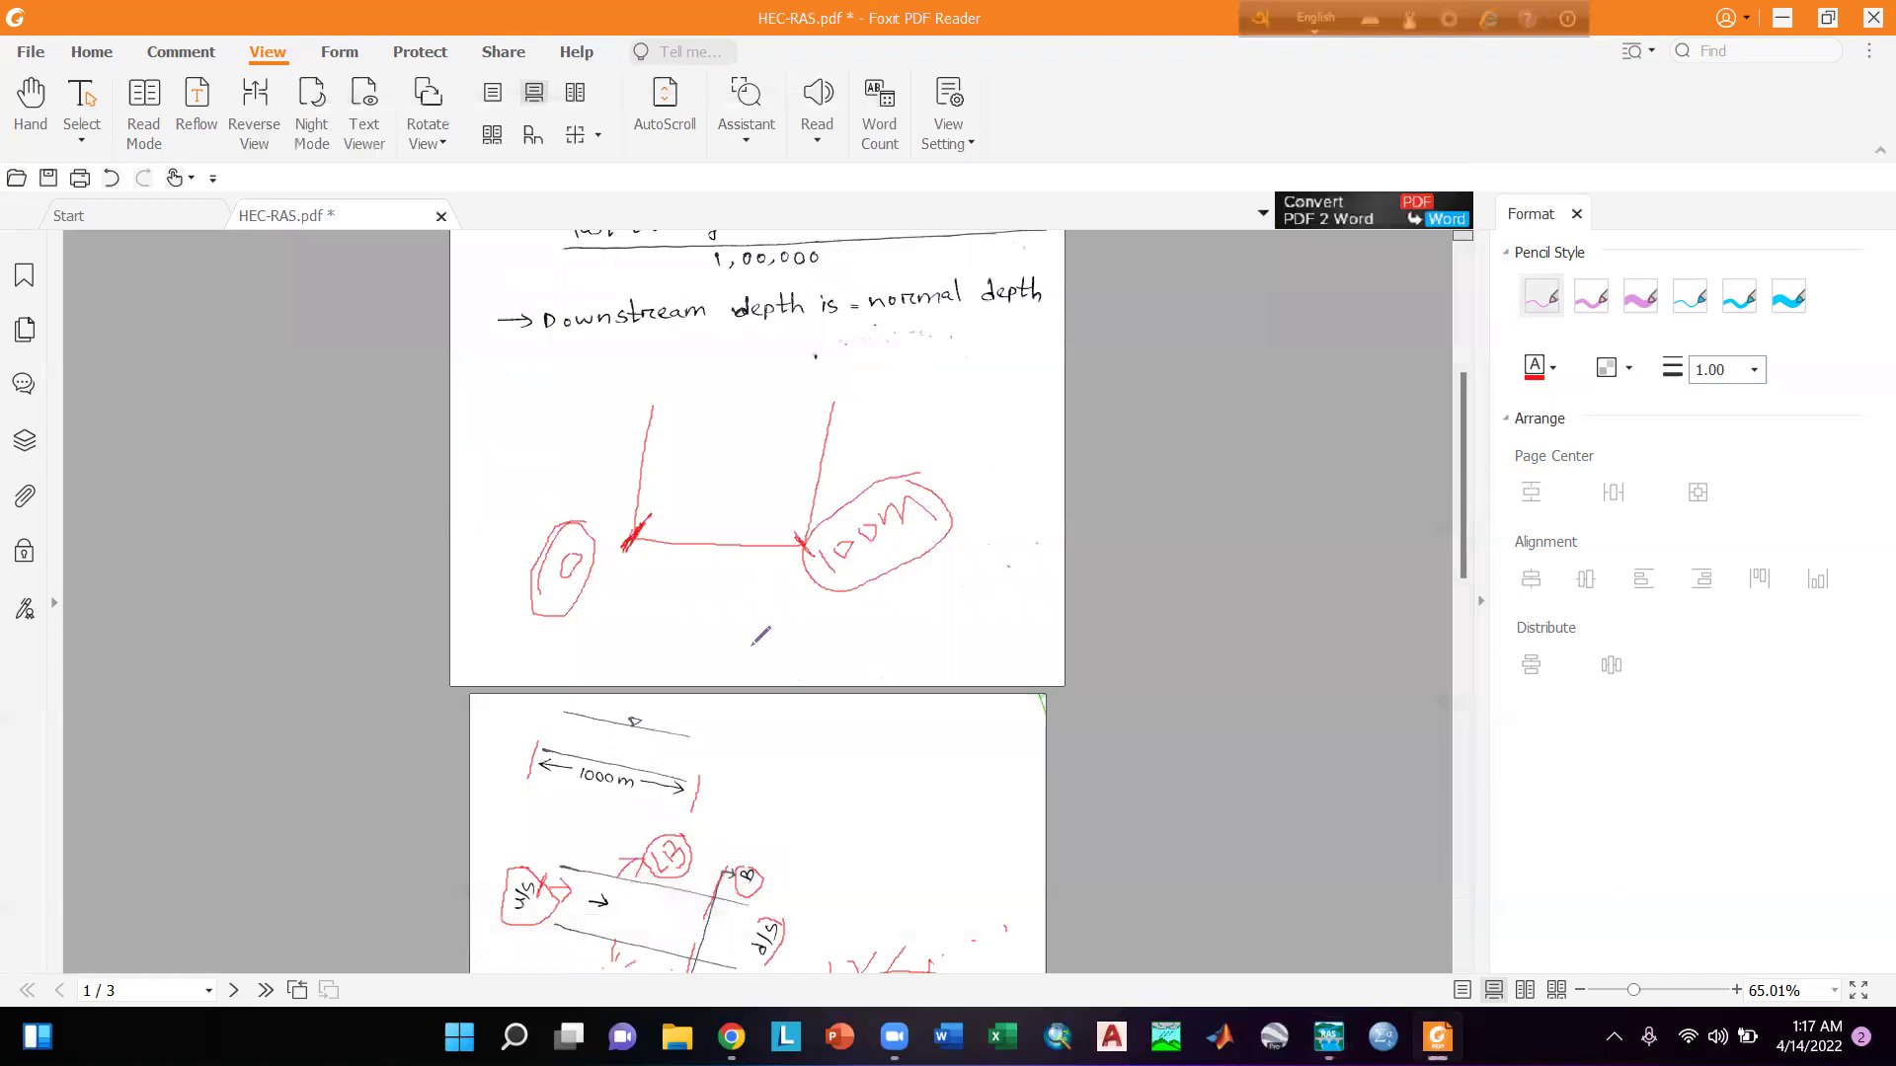
{"action": "scroll", "coordinate": [760, 637], "scroll_direction": "down", "scroll_amount": 10}
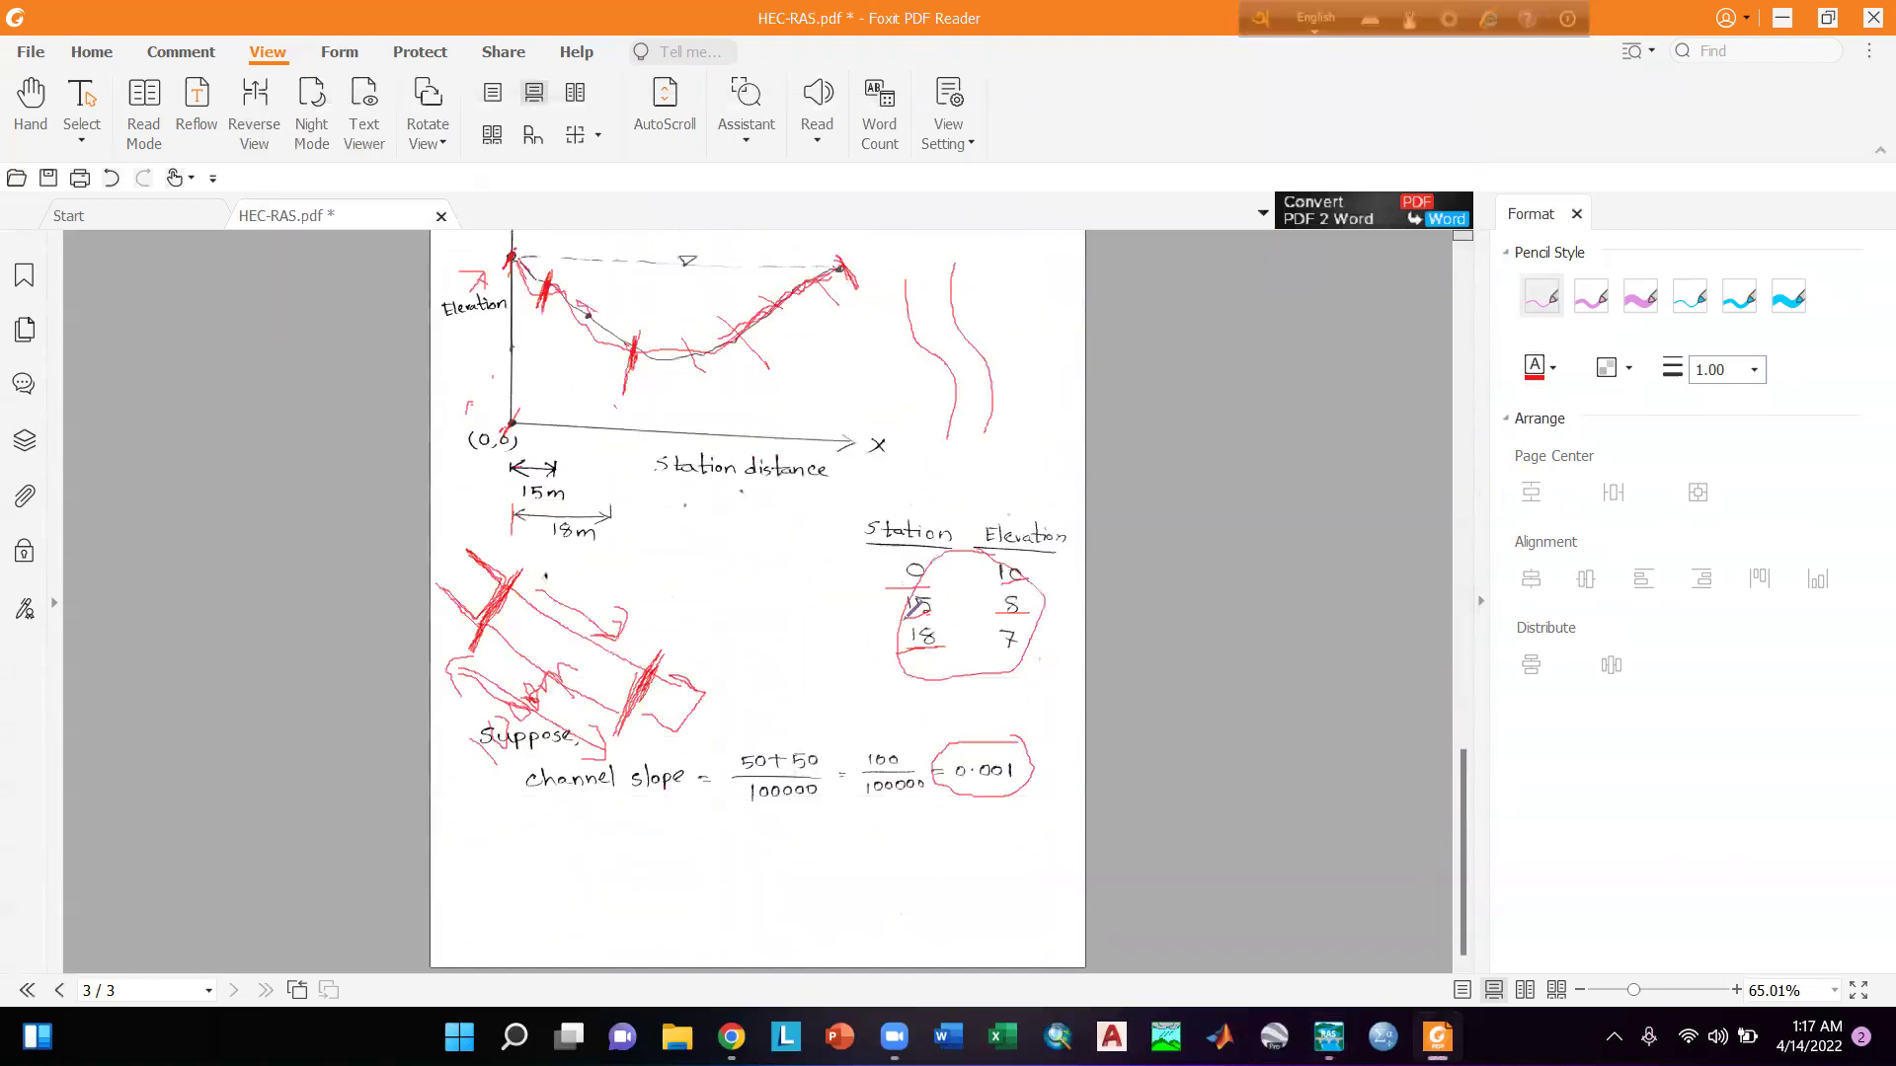
{"action": "key", "text": "alt+Tab"}
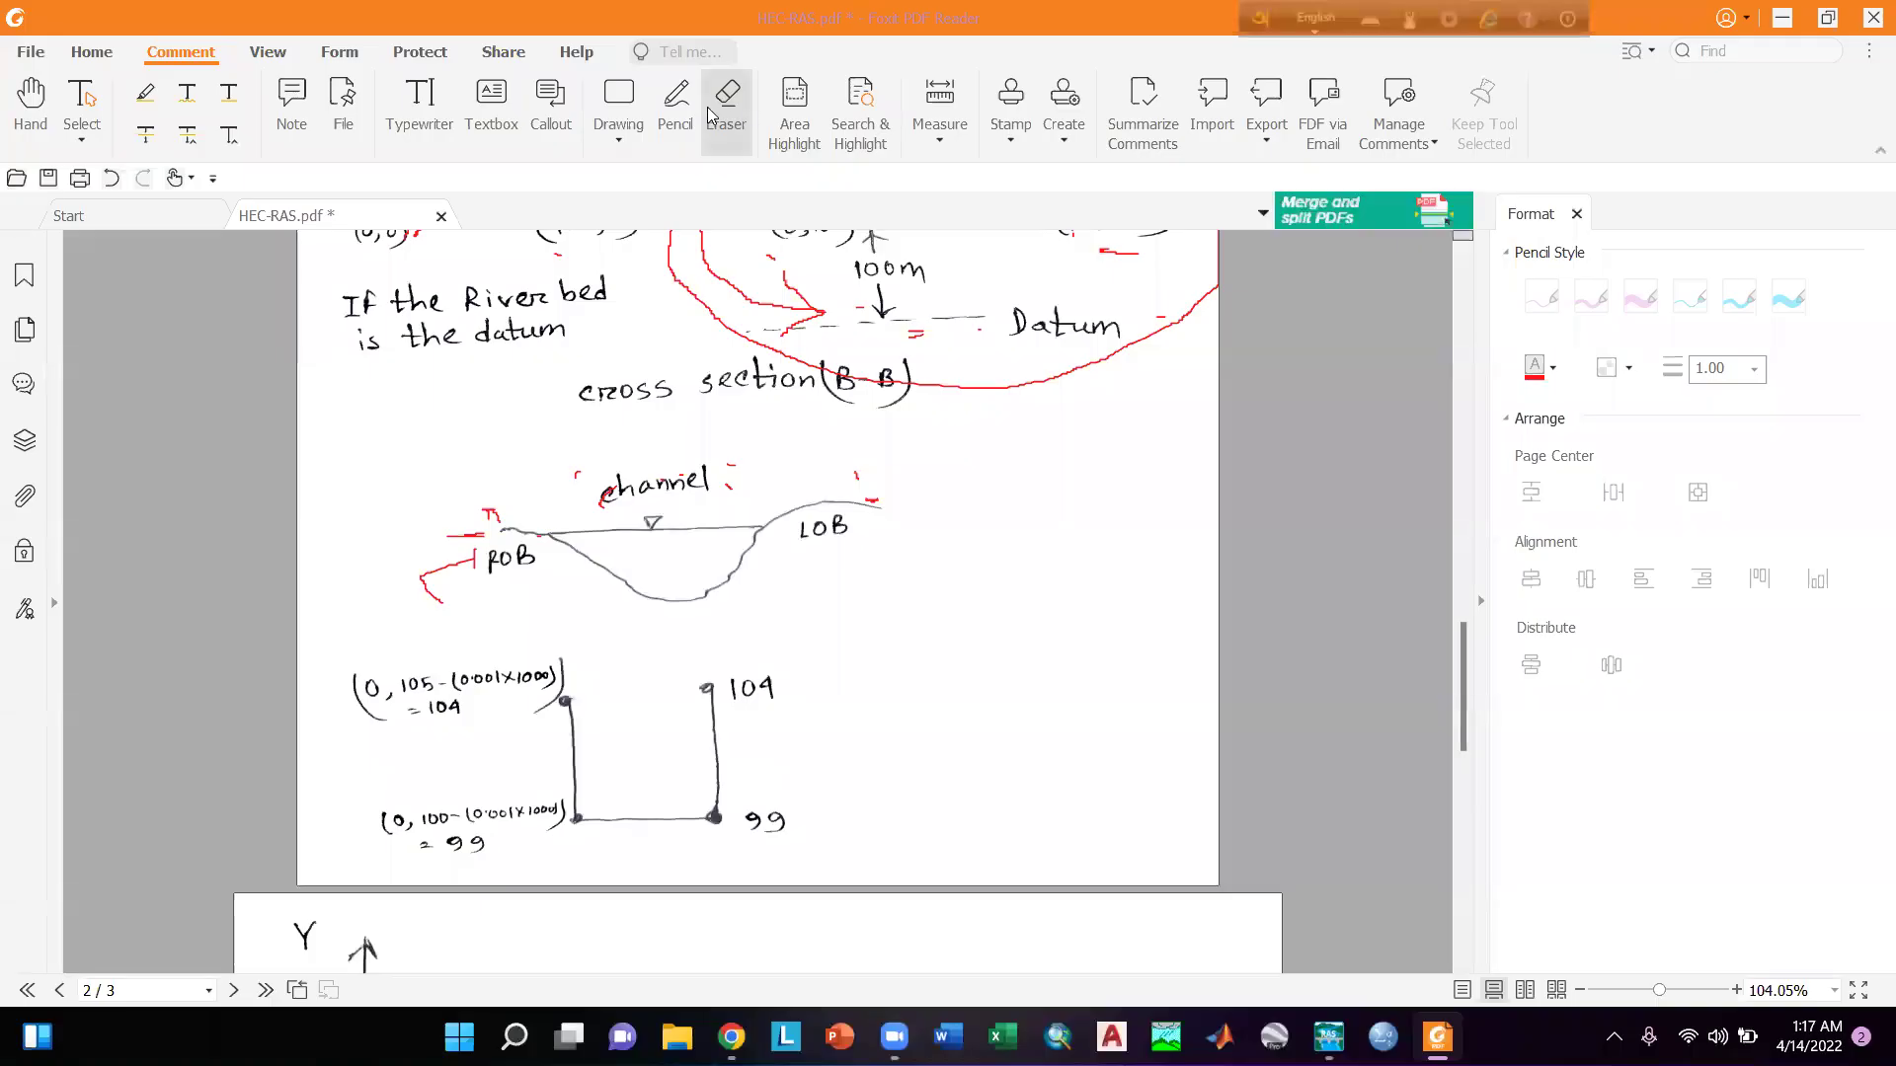
{"action": "left_click", "coordinate": [675, 109]}
{"action": "scroll", "coordinate": [397, 708], "scroll_direction": "down", "scroll_amount": 2}
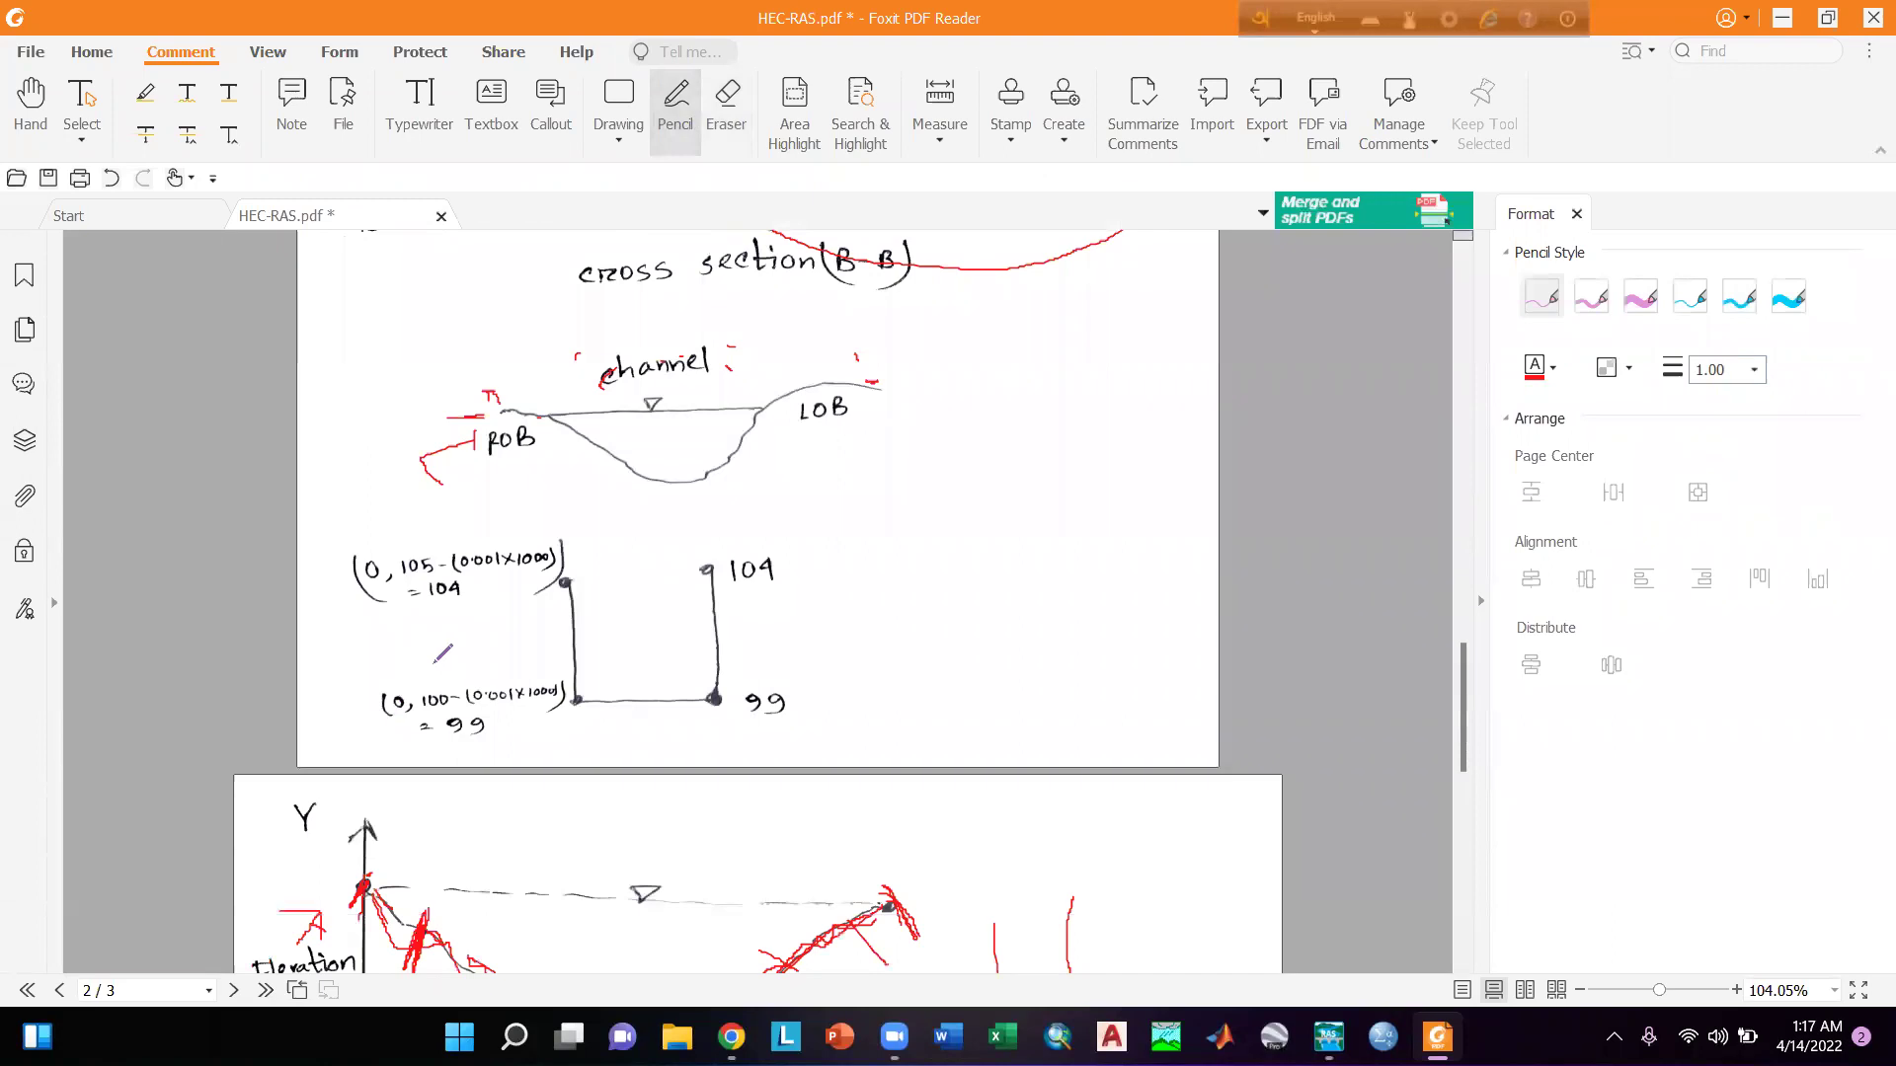
{"action": "scroll", "coordinate": [1050, 550], "scroll_direction": "down", "scroll_amount": 20}
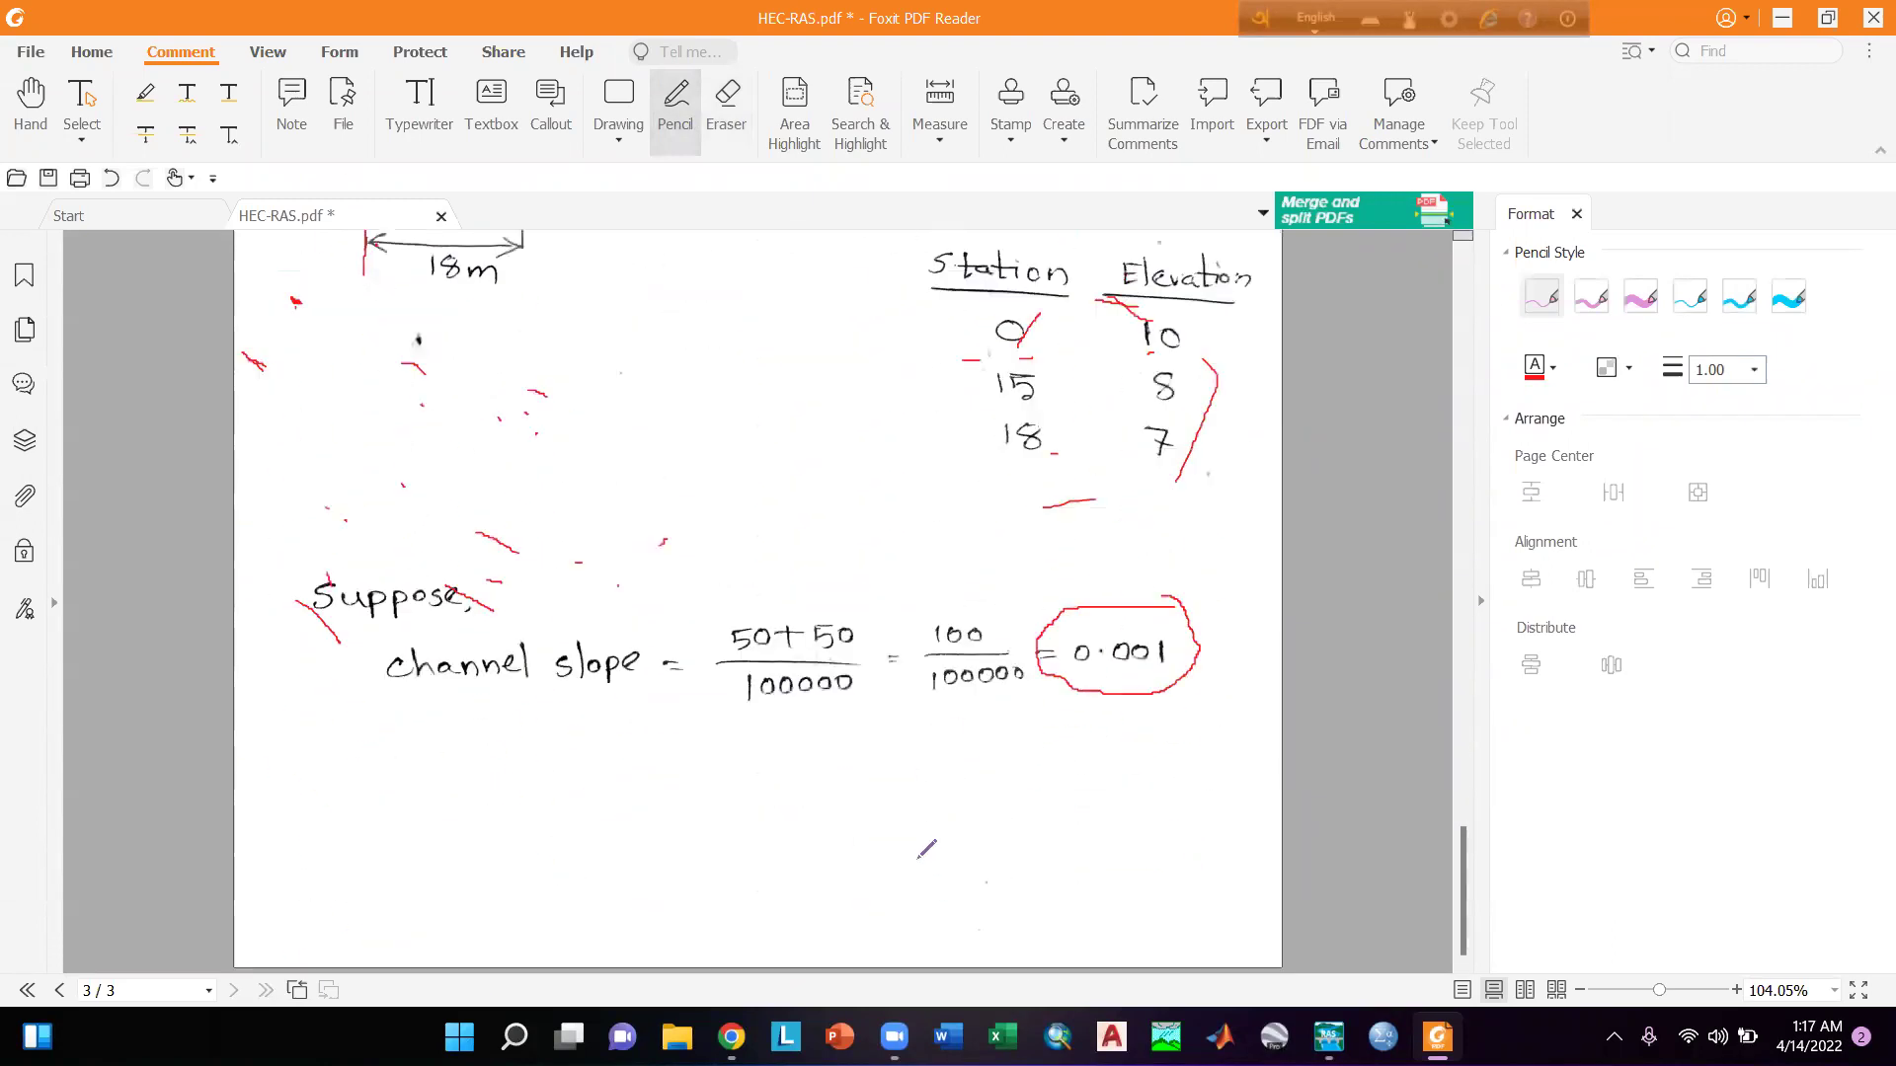
{"action": "mouse_move", "coordinate": [1044, 674]}
{"action": "left_mouse_down"}
{"action": "mouse_move", "coordinate": [1190, 661]}
{"action": "mouse_move", "coordinate": [1031, 691]}
{"action": "mouse_move", "coordinate": [1190, 675]}
{"action": "left_mouse_up"}
{"action": "scroll", "coordinate": [1133, 711], "scroll_direction": "up", "scroll_amount": 15}
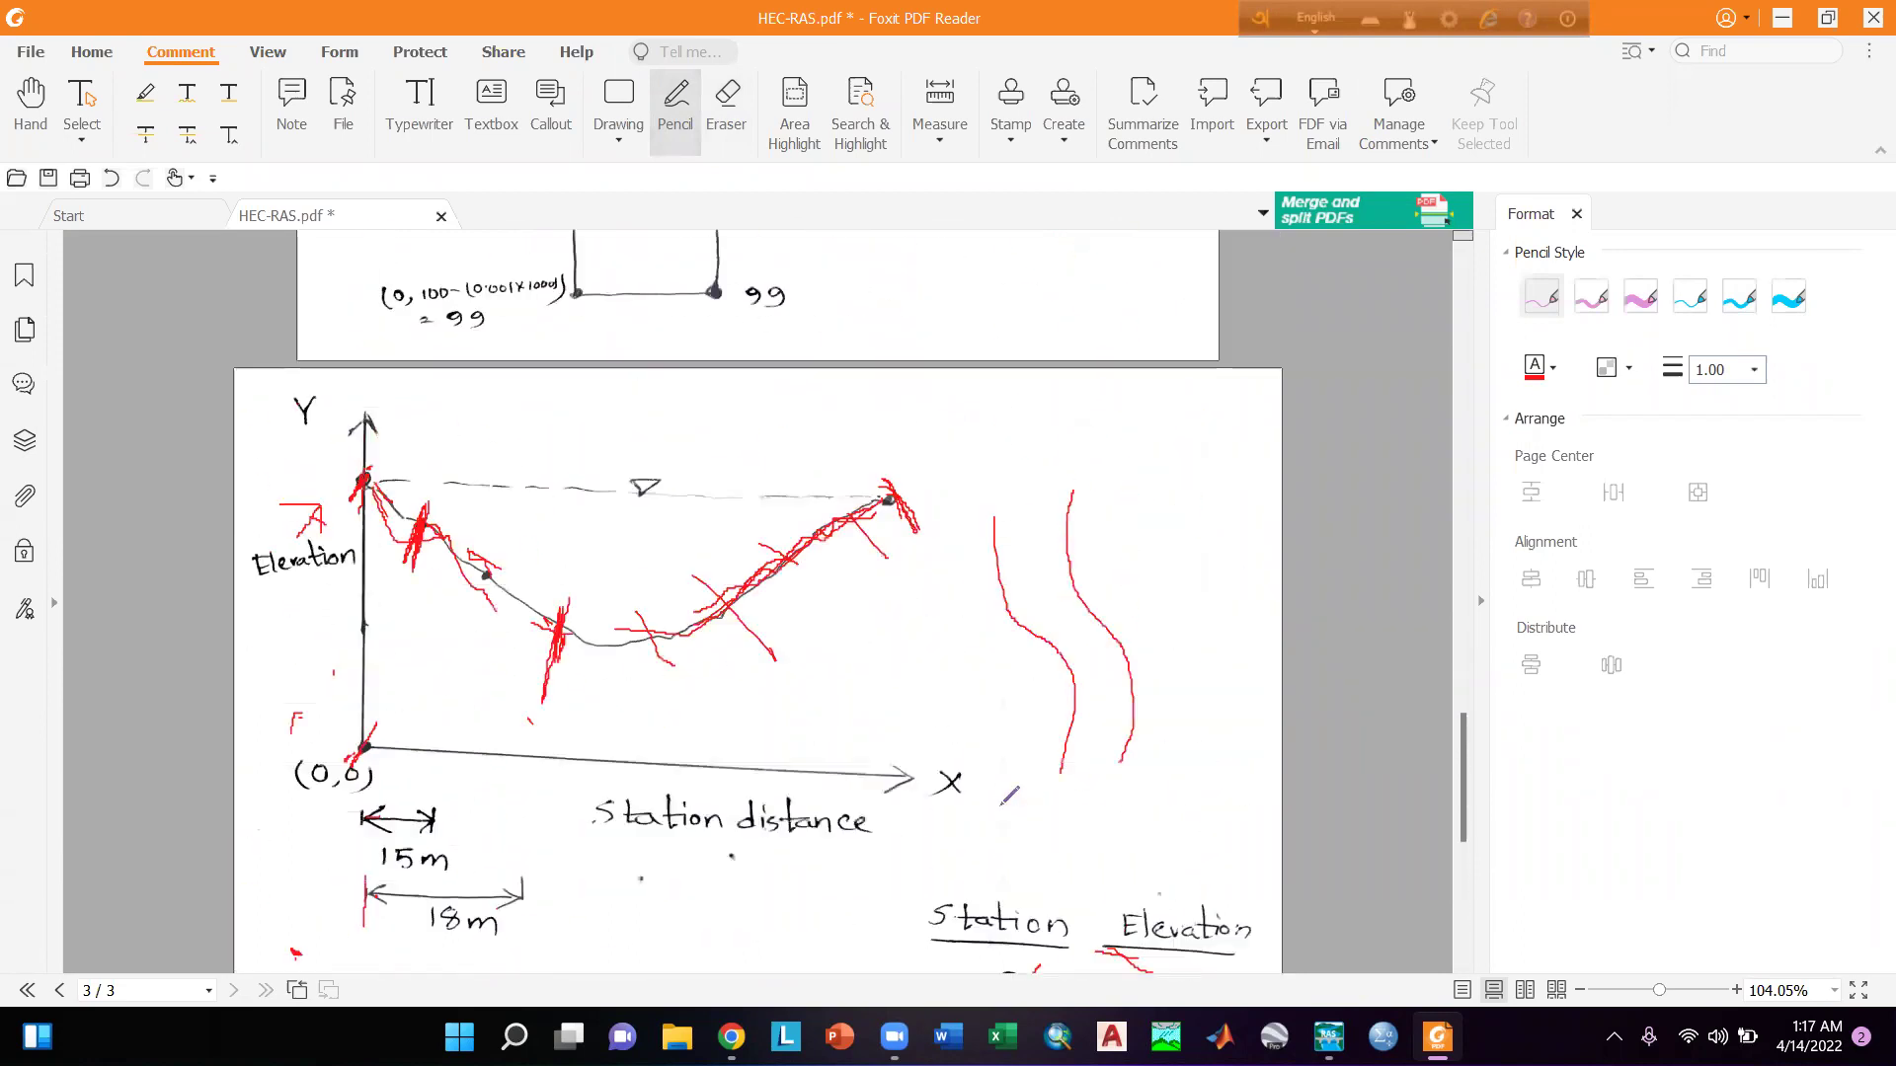
Draw a red tick mark inside the cross section sketch with corners (0, 105) and (100, 105).
{"action": "scroll", "coordinate": [412, 434], "scroll_direction": "up", "scroll_amount": 5}
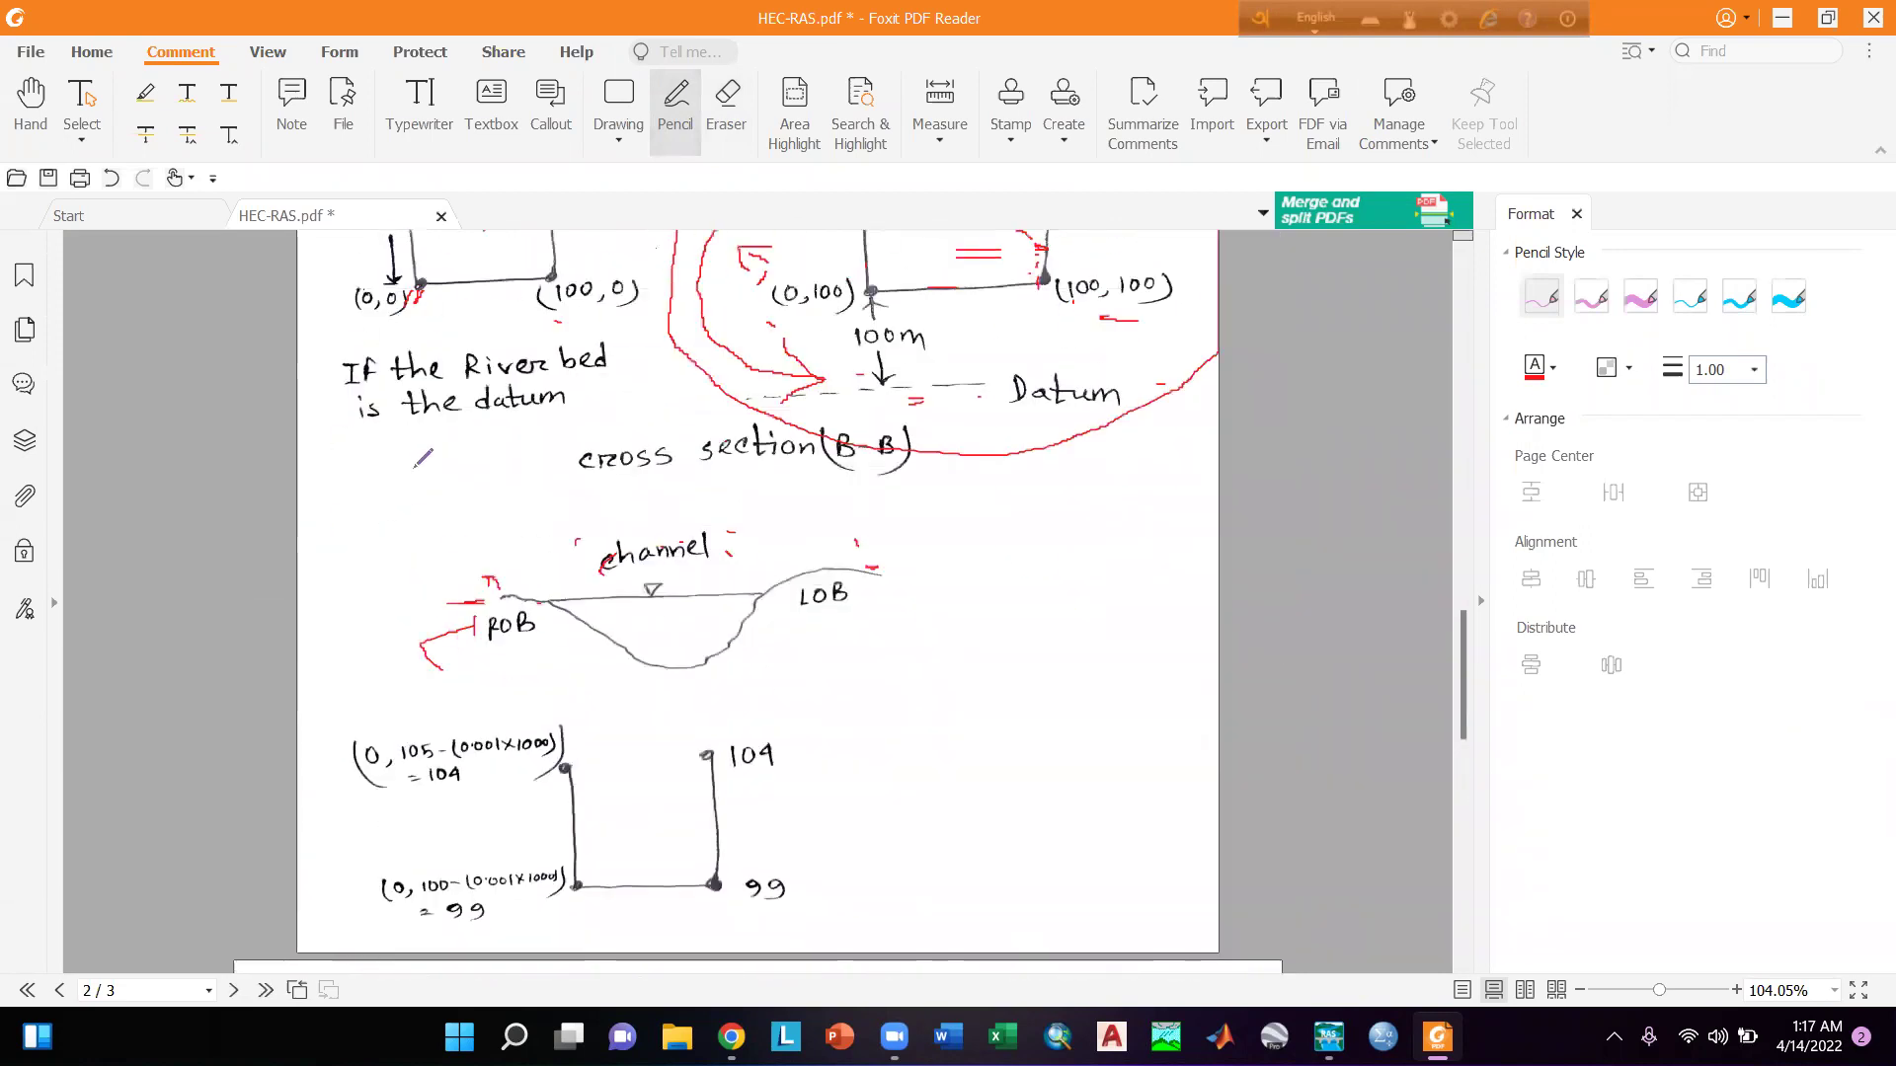
{"action": "scroll", "coordinate": [428, 296], "scroll_direction": "down", "scroll_amount": 2}
{"action": "scroll", "coordinate": [889, 296], "scroll_direction": "up", "scroll_amount": 3}
{"action": "mouse_move", "coordinate": [927, 288]}
{"action": "left_mouse_down"}
{"action": "mouse_move", "coordinate": [938, 306]}
{"action": "mouse_move", "coordinate": [987, 262]}
{"action": "left_mouse_up"}
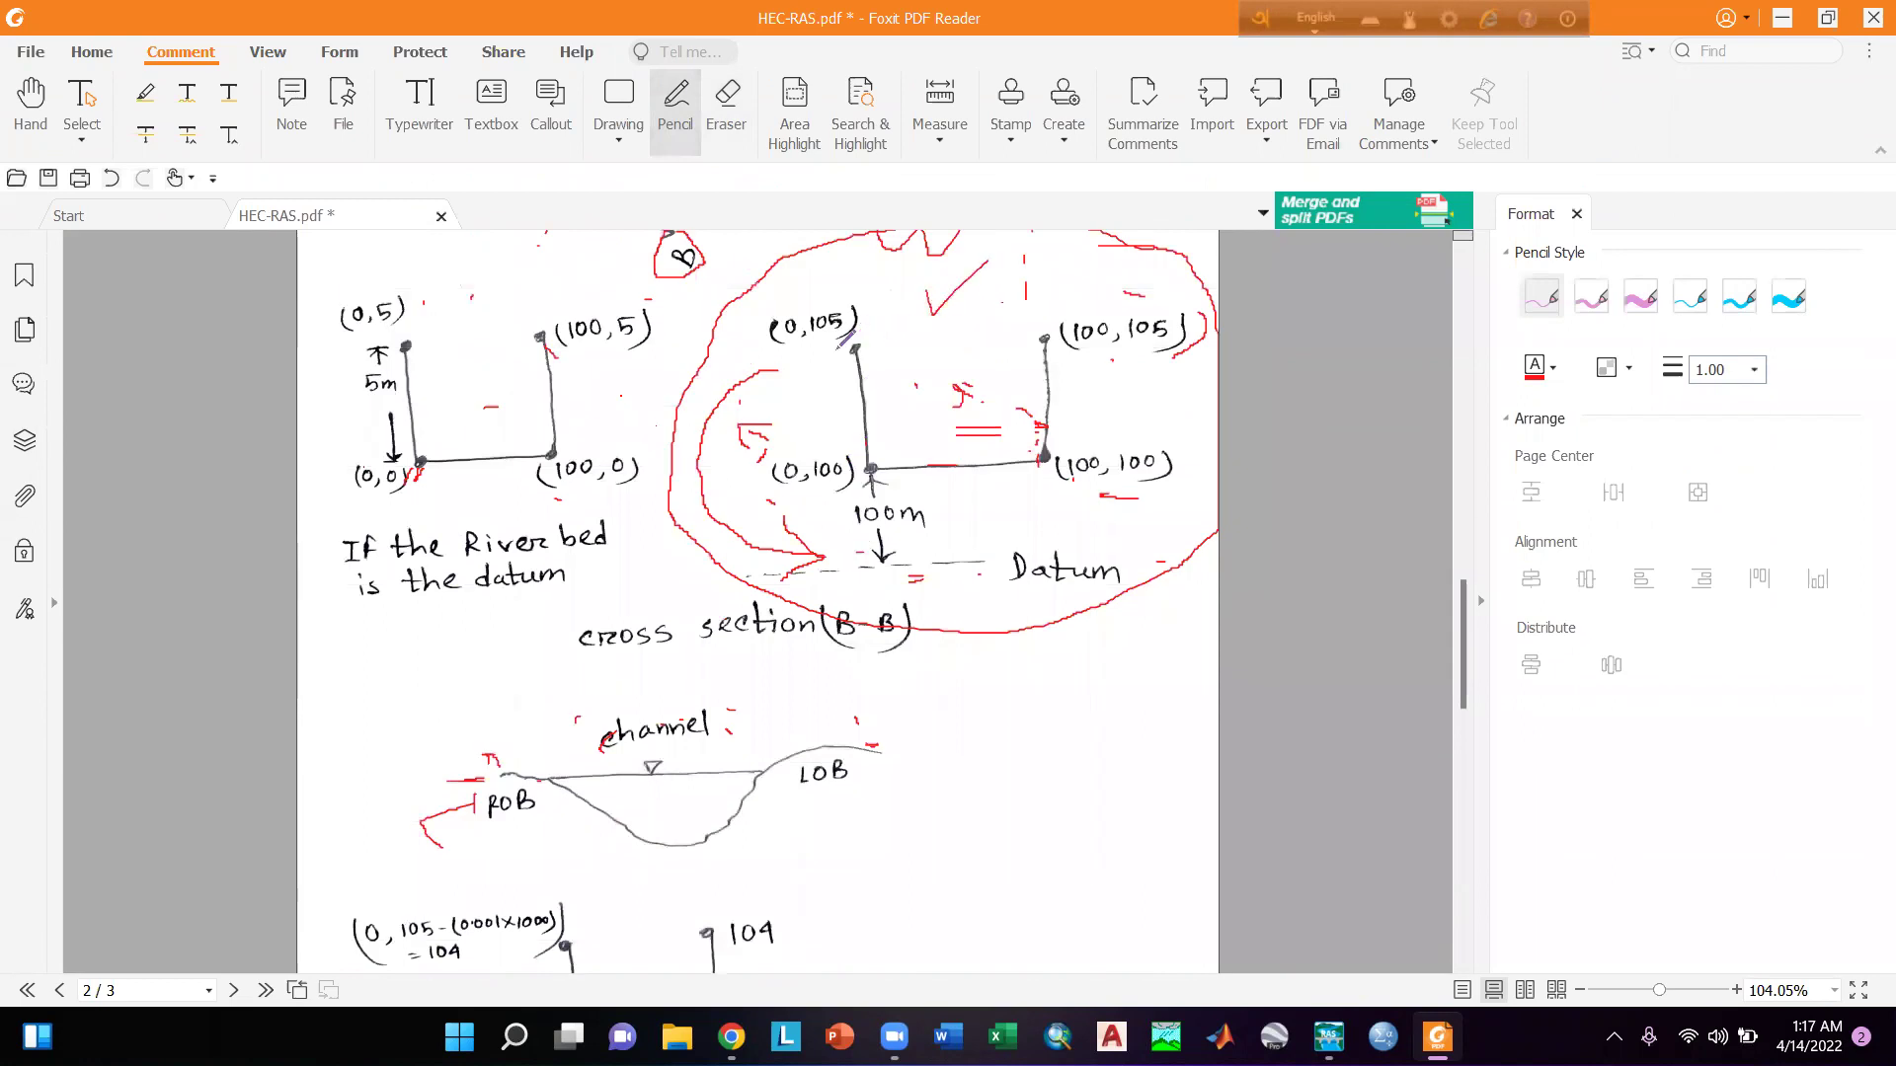
{"action": "scroll", "coordinate": [841, 338], "scroll_direction": "down", "scroll_amount": 3}
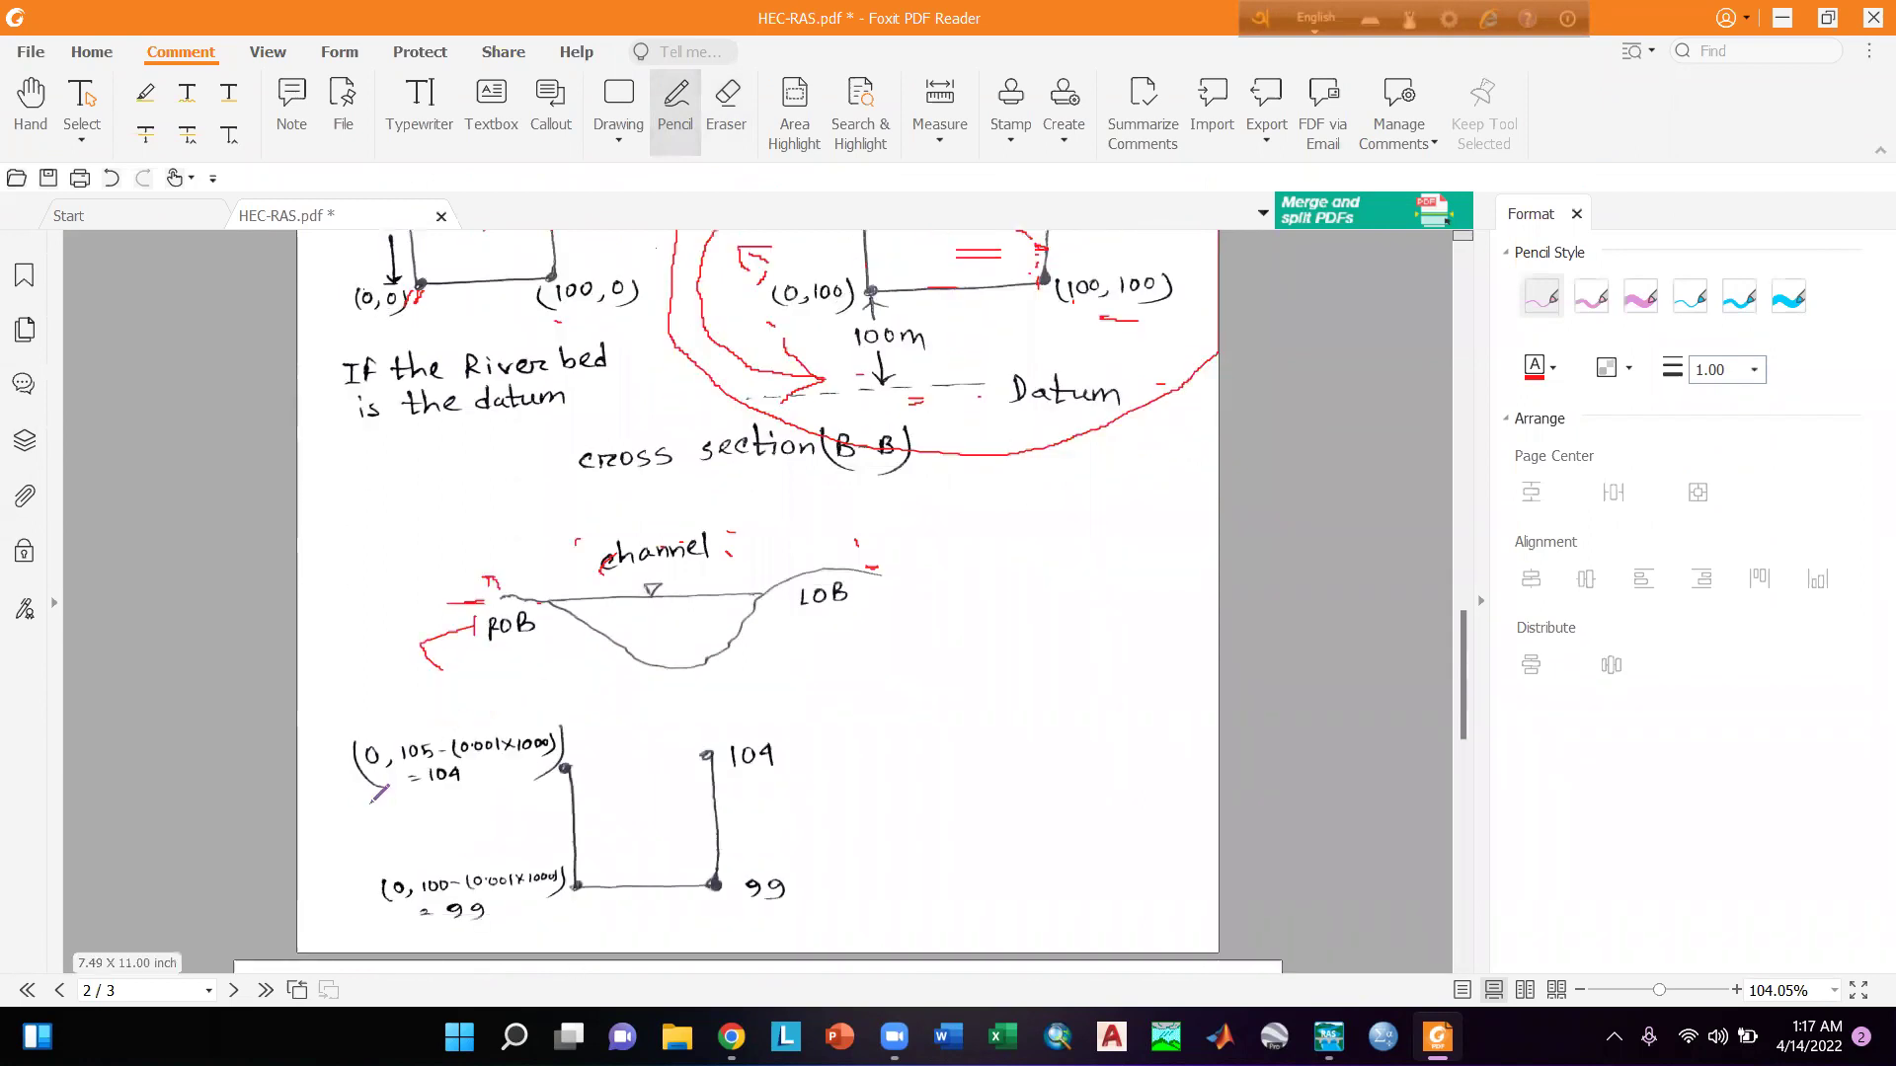
{"action": "scroll", "coordinate": [375, 780], "scroll_direction": "down", "scroll_amount": 2}
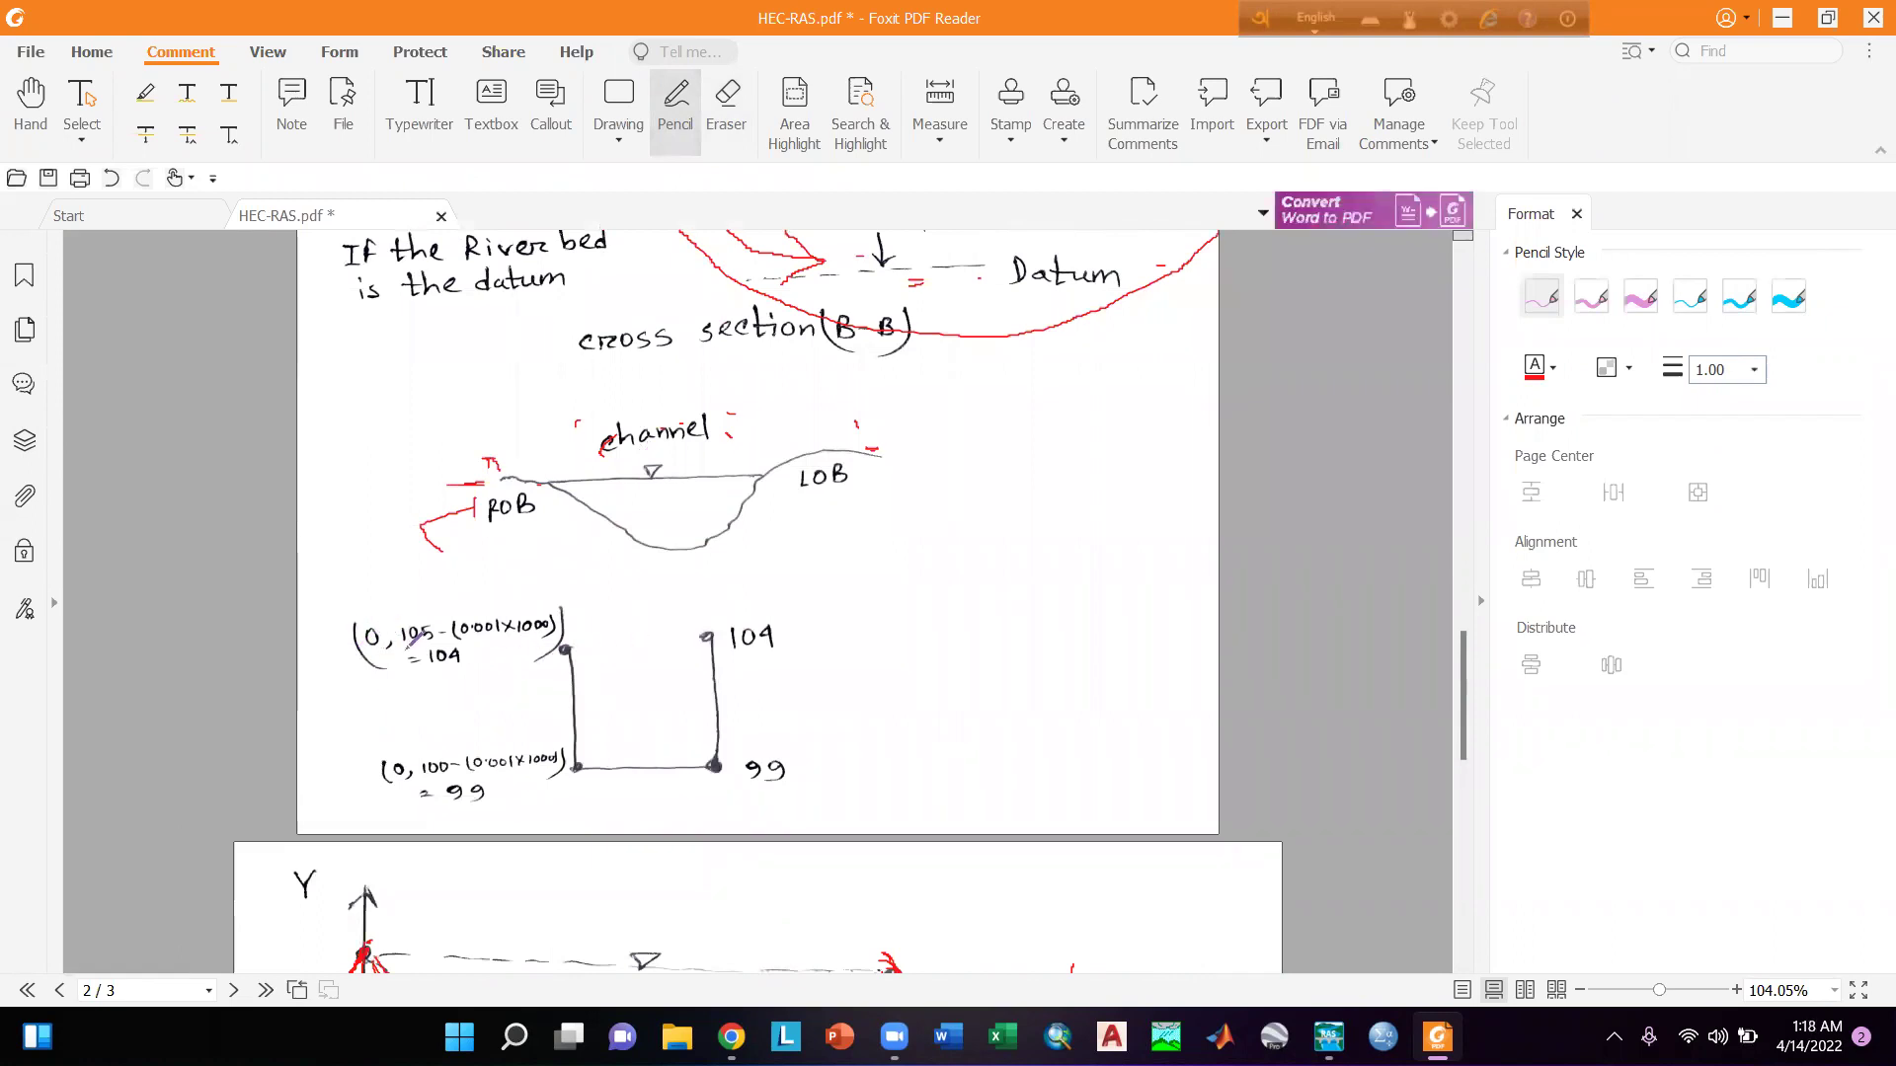
Handwrite the calculation 105 − (1000 × 0.001) in red beside the downstream cross section sketch.
{"action": "mouse_move", "coordinate": [934, 586]}
{"action": "left_mouse_down"}
{"action": "mouse_move", "coordinate": [937, 625]}
{"action": "mouse_move", "coordinate": [989, 577]}
{"action": "mouse_move", "coordinate": [972, 596]}
{"action": "left_mouse_up"}
{"action": "left_click_drag", "start_coordinate": [1002, 565], "coordinate": [1086, 538]}
{"action": "scroll", "coordinate": [1051, 513], "scroll_direction": "up", "scroll_amount": 15}
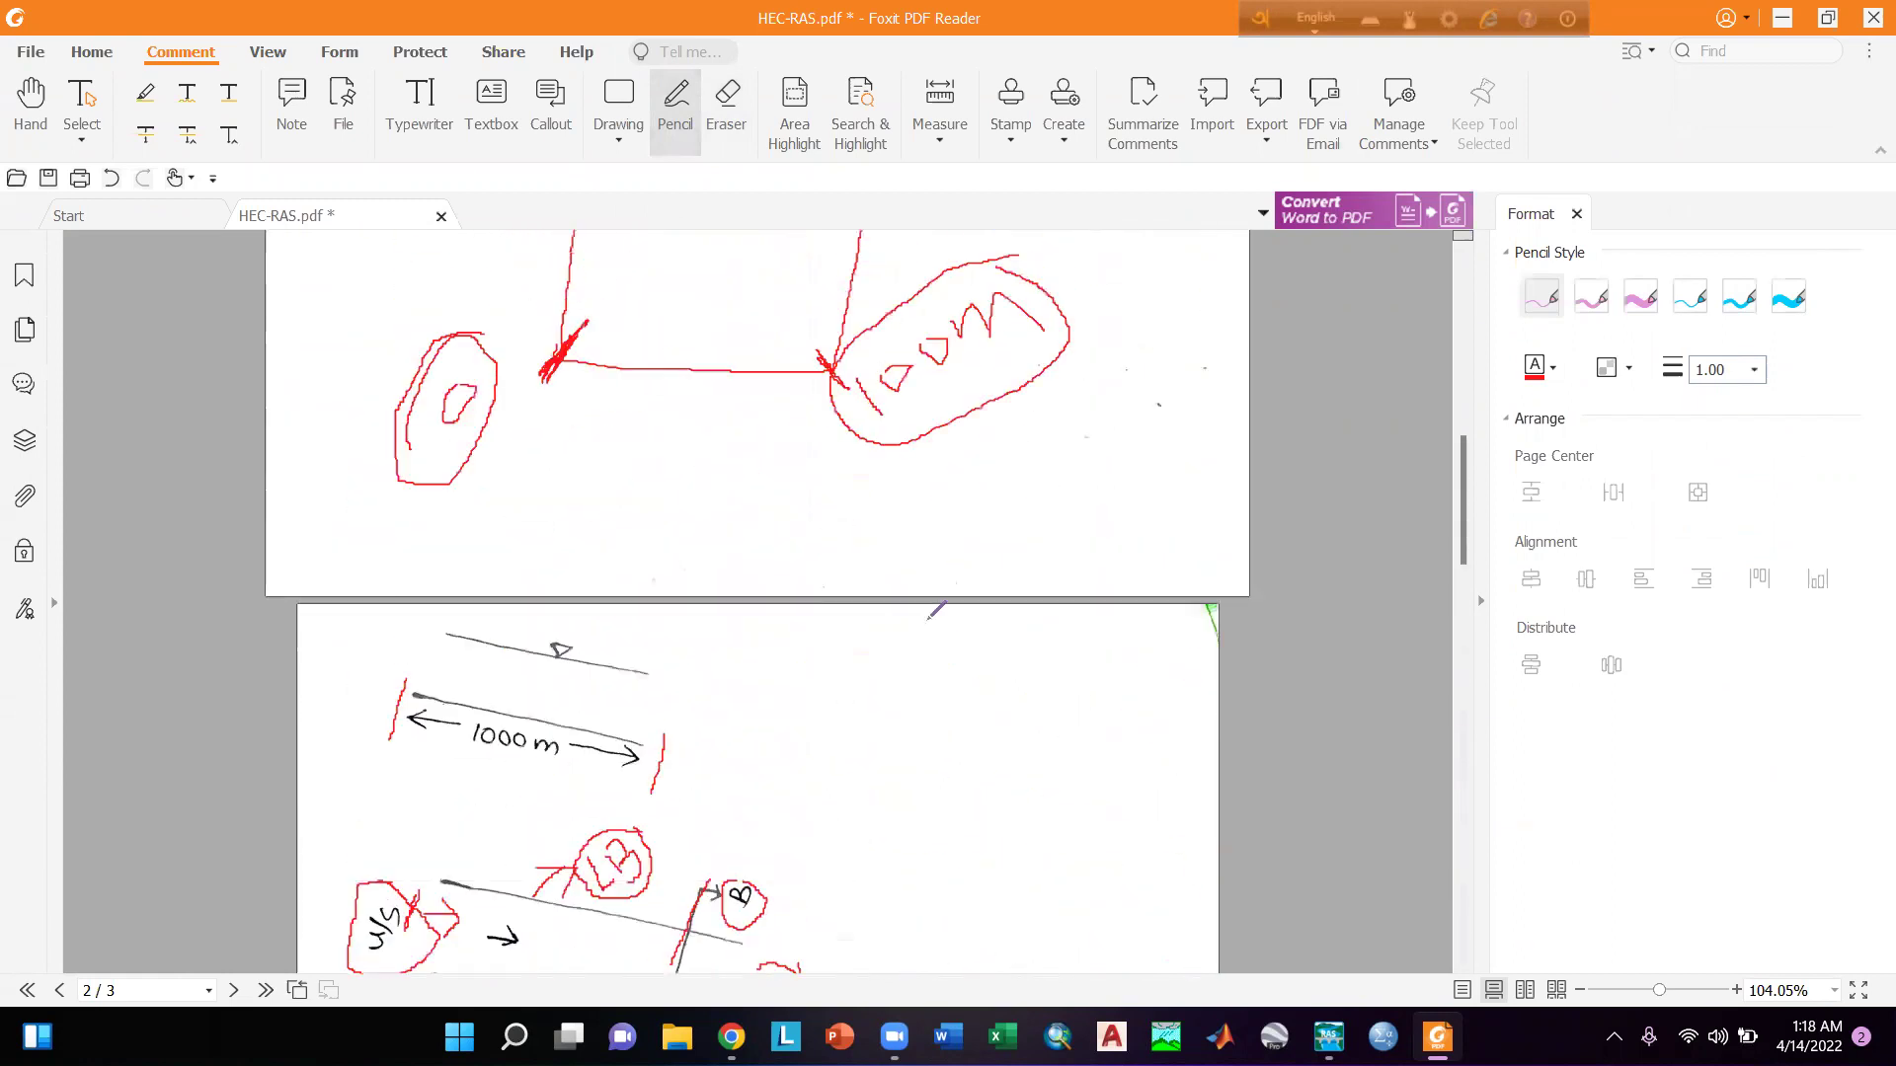
{"action": "scroll", "coordinate": [935, 610], "scroll_direction": "up", "scroll_amount": 10}
{"action": "left_click_drag", "start_coordinate": [632, 419], "coordinate": [968, 413]}
{"action": "scroll", "coordinate": [1007, 639], "scroll_direction": "down", "scroll_amount": 10}
{"action": "scroll", "coordinate": [1007, 640], "scroll_direction": "down", "scroll_amount": 20}
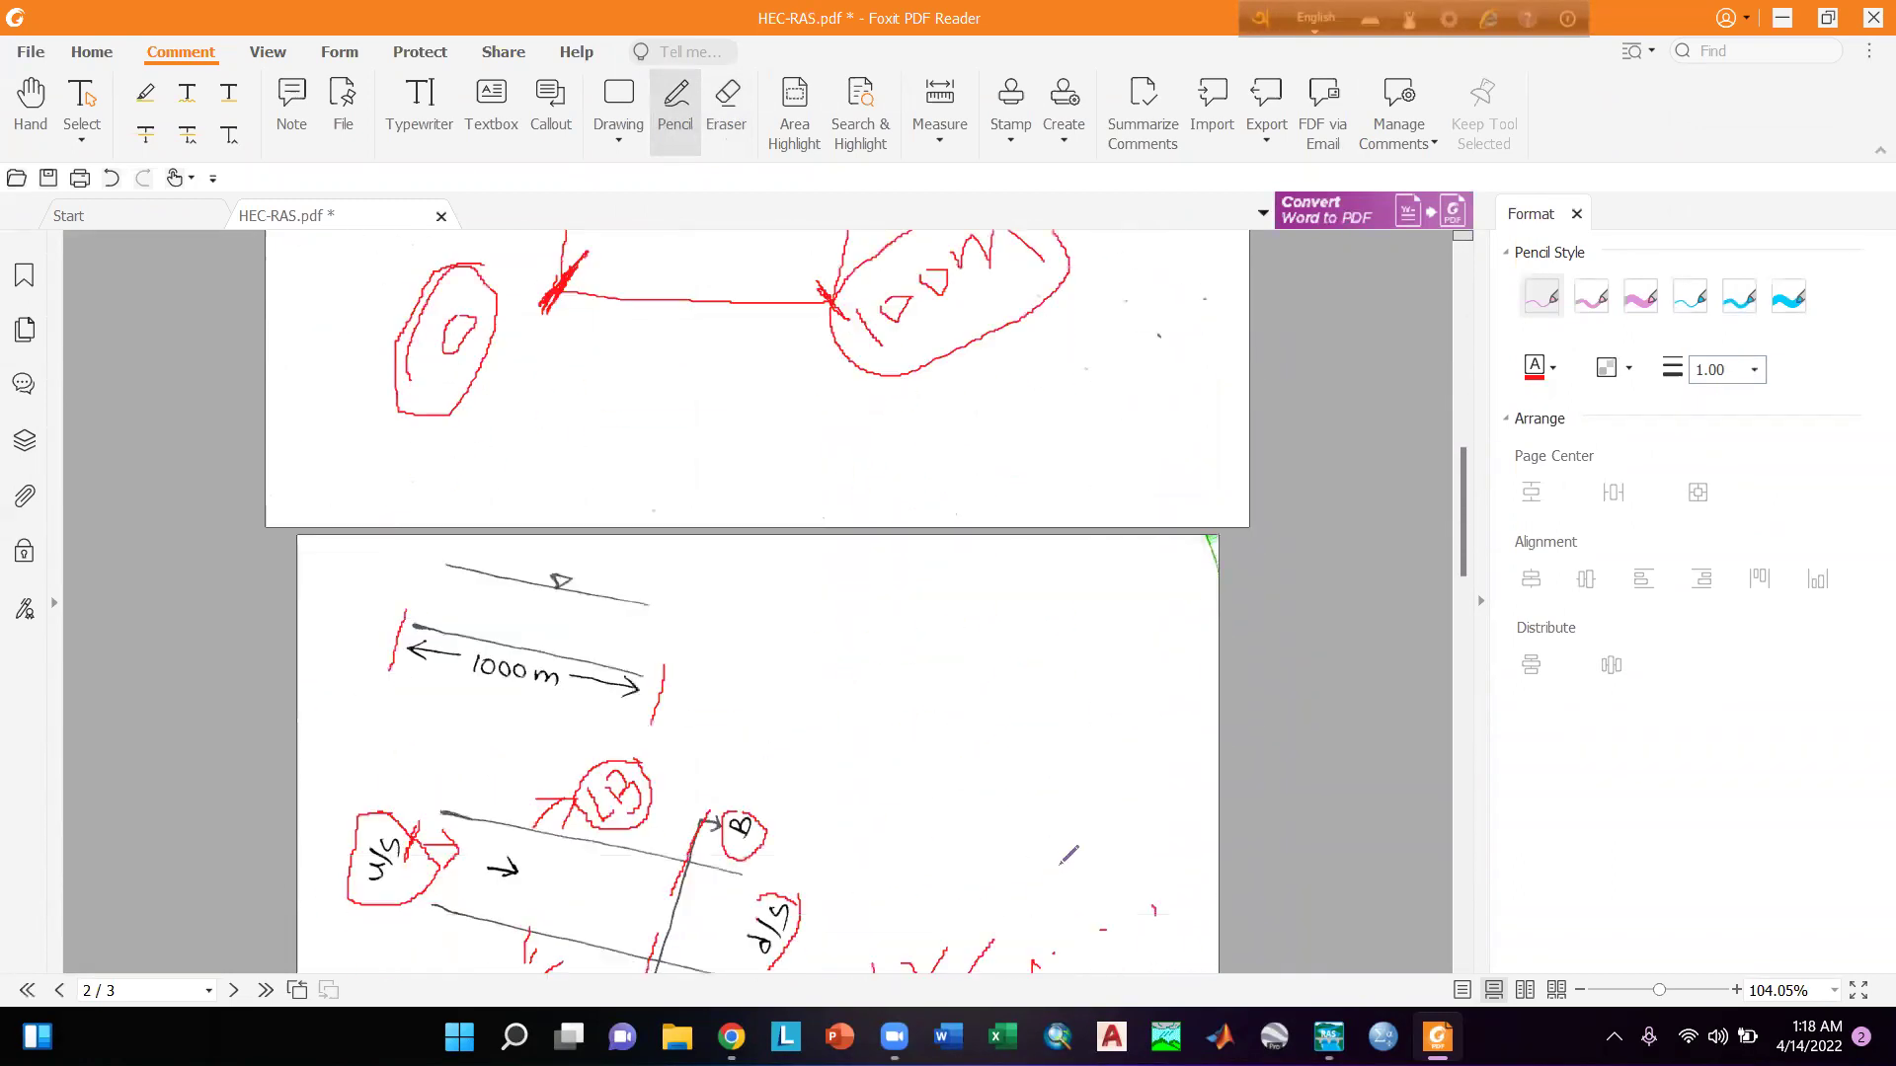
{"action": "scroll", "coordinate": [1027, 494], "scroll_direction": "up", "scroll_amount": 3}
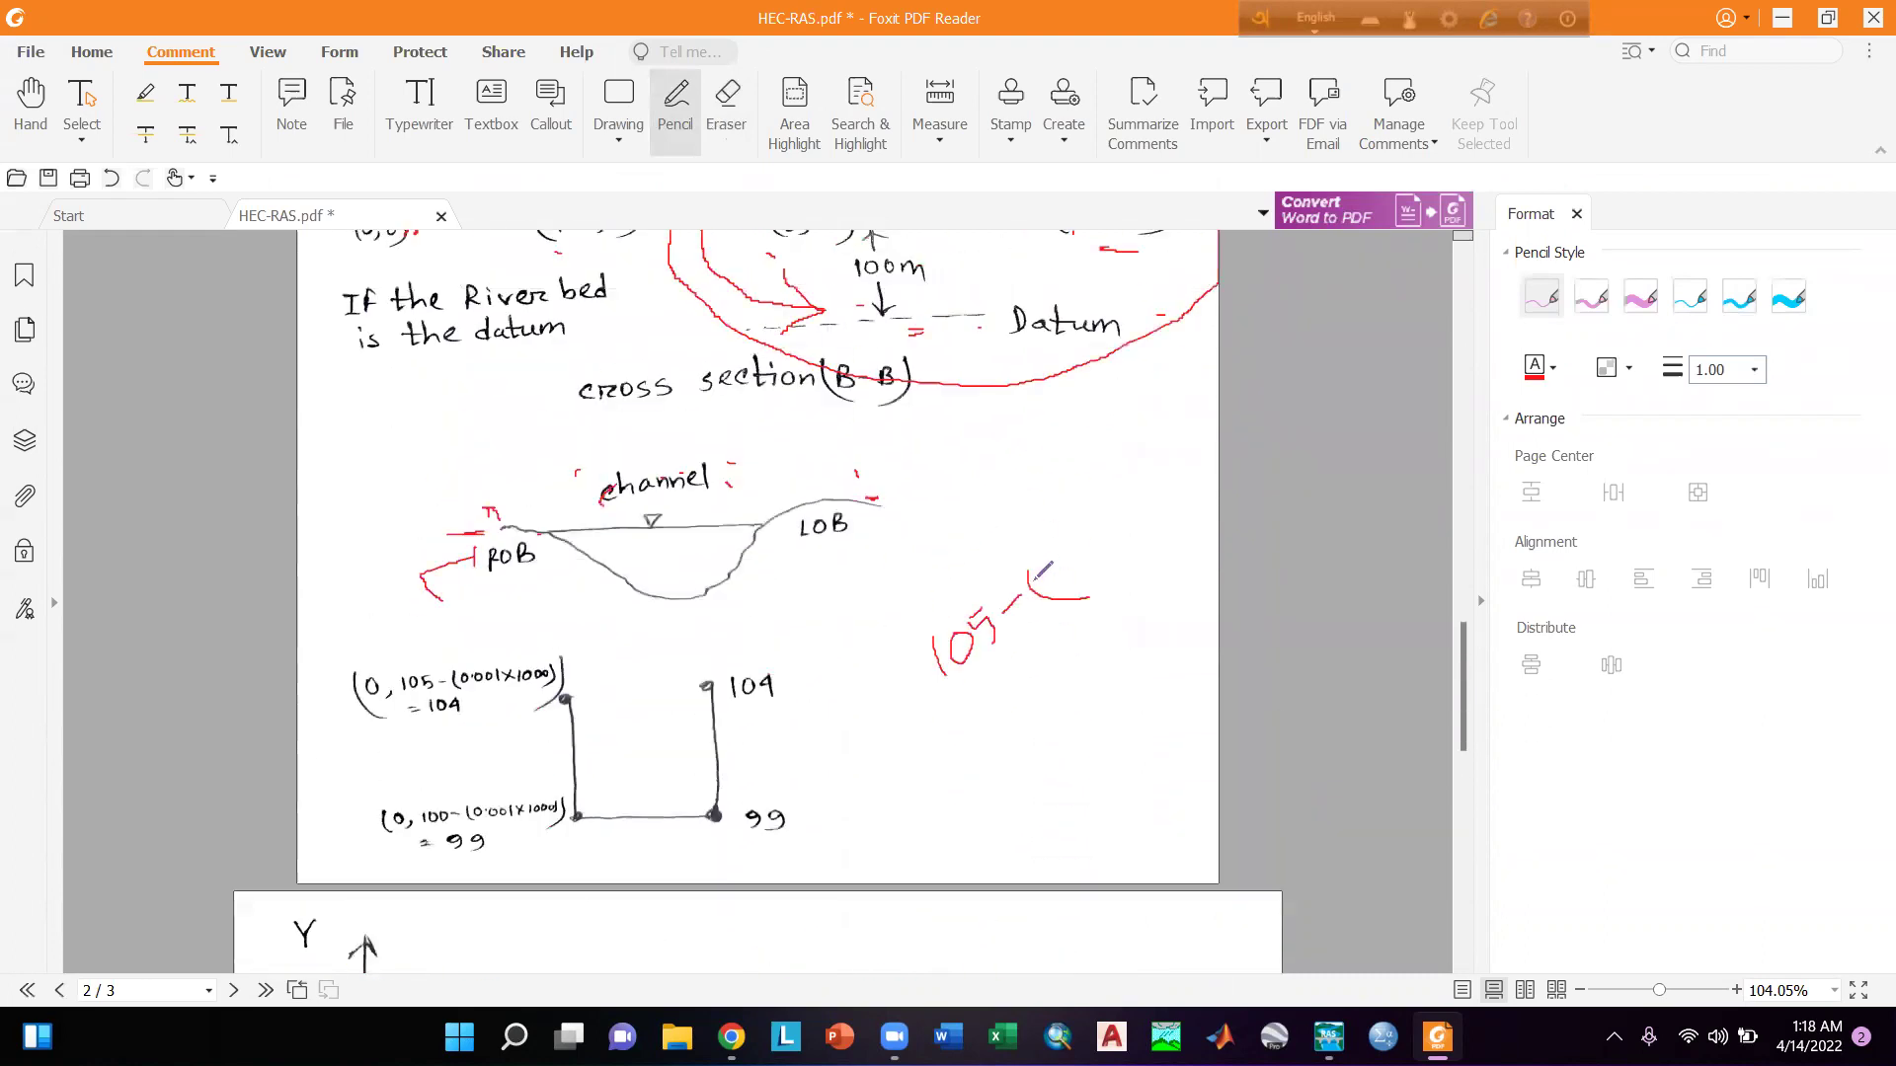
{"action": "mouse_move", "coordinate": [1045, 539]}
{"action": "left_mouse_down"}
{"action": "mouse_move", "coordinate": [1041, 584]}
{"action": "mouse_move", "coordinate": [1103, 499]}
{"action": "mouse_move", "coordinate": [1120, 522]}
{"action": "mouse_move", "coordinate": [1137, 456]}
{"action": "mouse_move", "coordinate": [1175, 419]}
{"action": "mouse_move", "coordinate": [1171, 450]}
{"action": "mouse_move", "coordinate": [1201, 459]}
{"action": "mouse_move", "coordinate": [1188, 496]}
{"action": "left_mouse_up"}
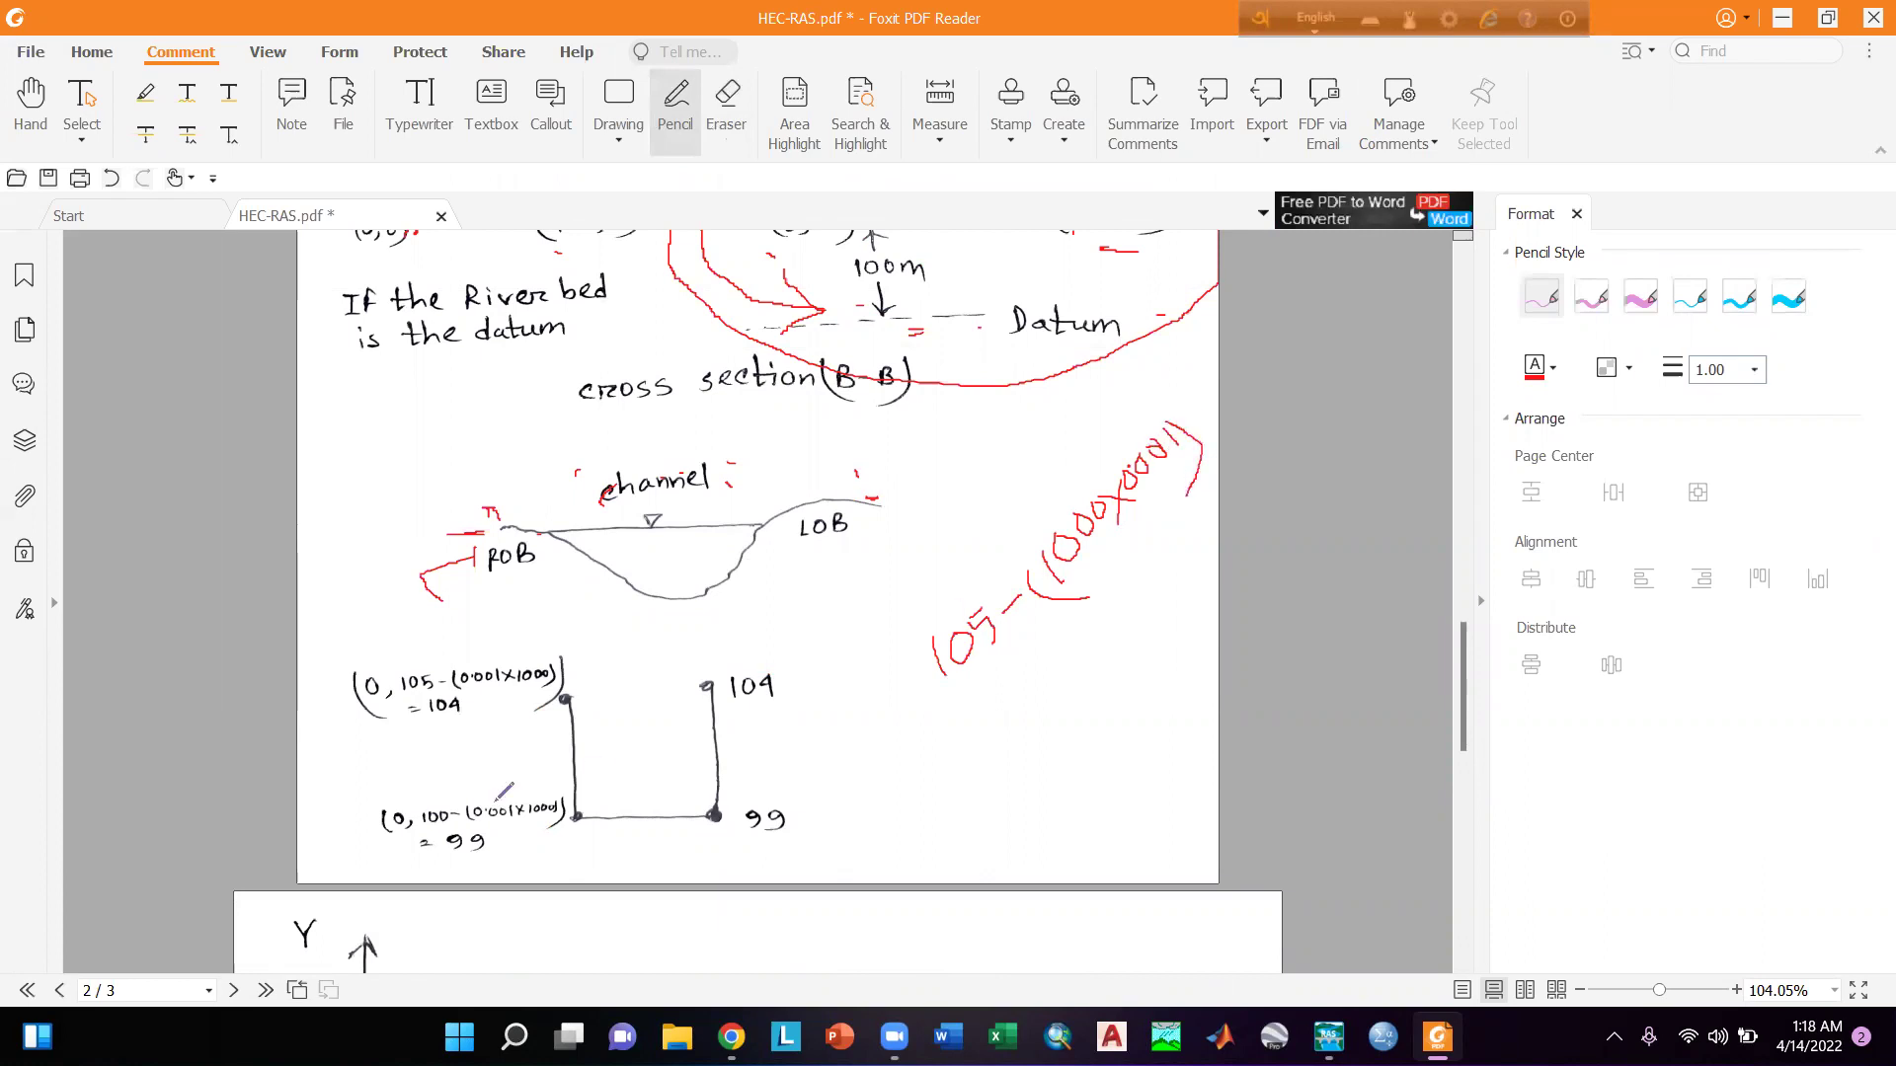
Underline the 104 result in the upper-left coordinate and draw two parallel sloping lines below the handwritten calculation.
{"action": "scroll", "coordinate": [484, 750], "scroll_direction": "down", "scroll_amount": 2}
{"action": "left_click_drag", "start_coordinate": [440, 603], "coordinate": [468, 598]}
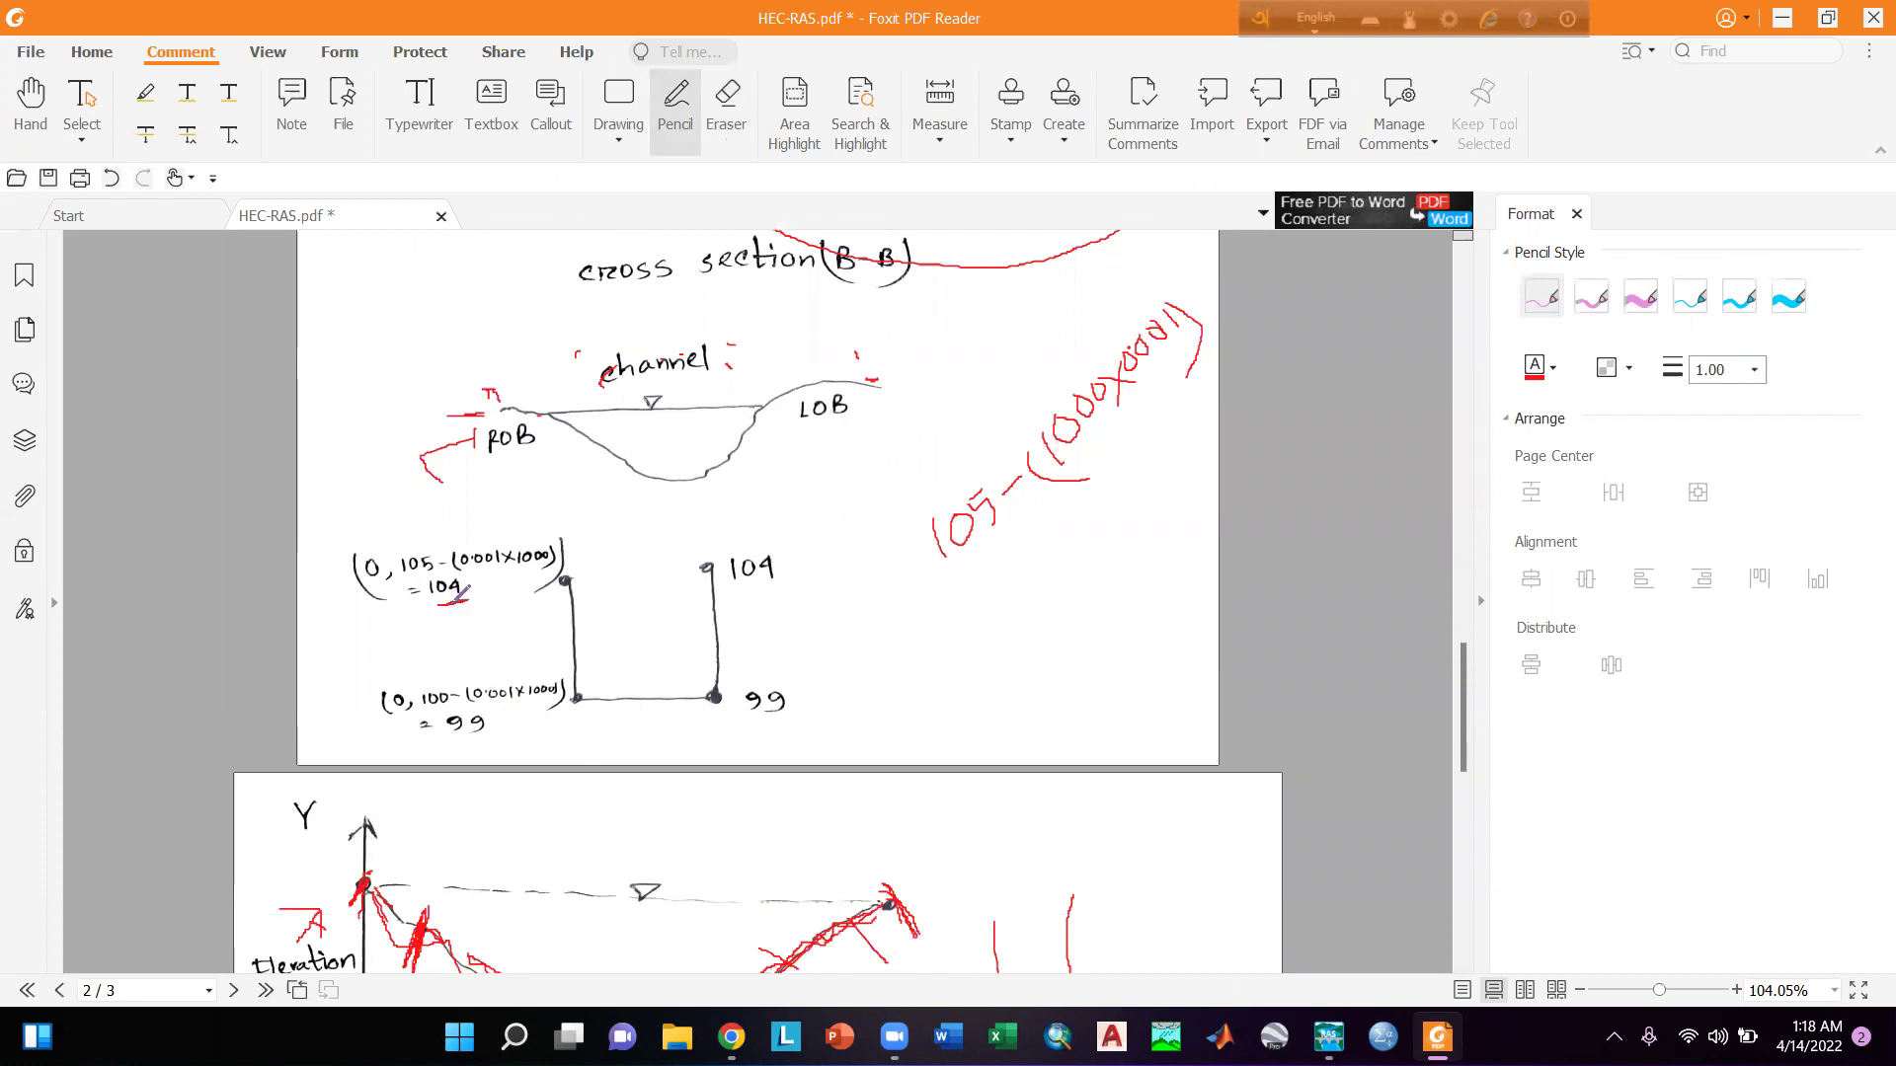
{"action": "left_click_drag", "start_coordinate": [882, 603], "coordinate": [1064, 655]}
{"action": "left_click_drag", "start_coordinate": [911, 571], "coordinate": [1094, 616]}
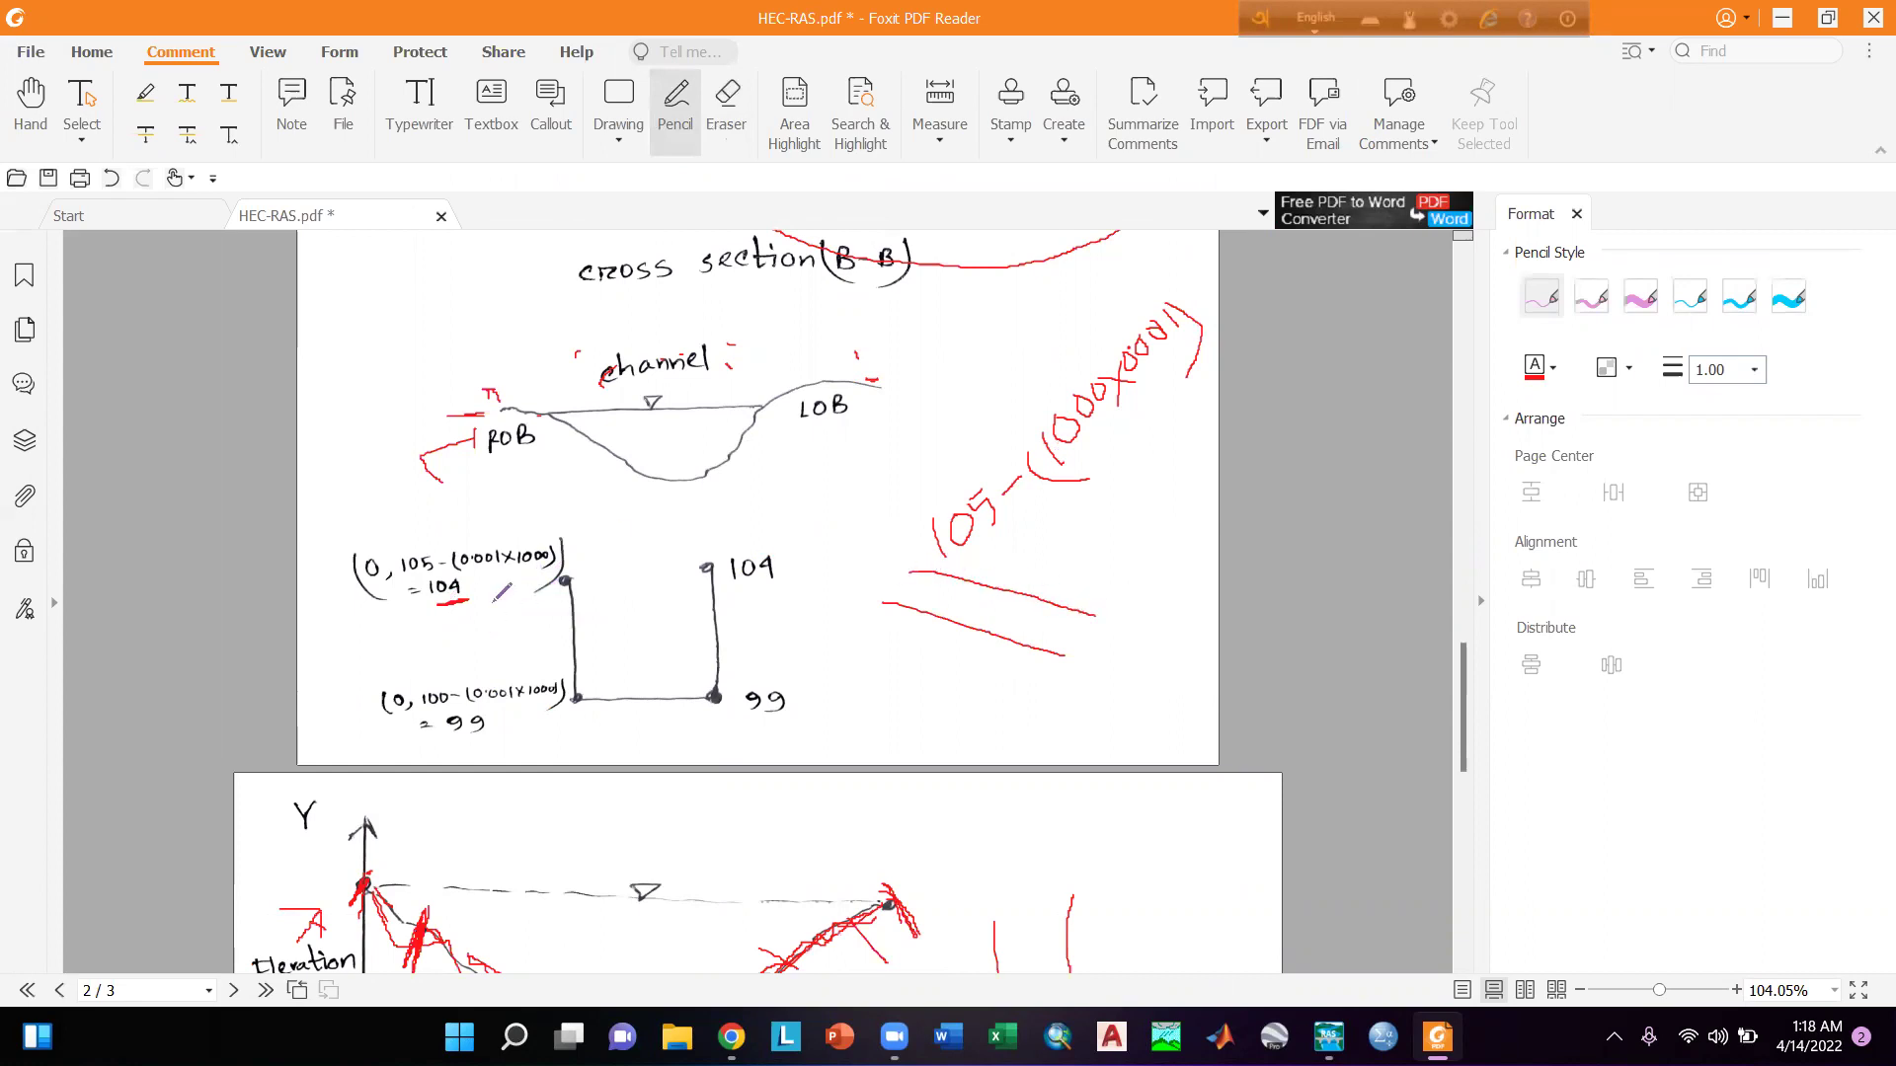
Circle the lower-left coordinate resulting in 99 and handwrite 100 − (0.001 × 1000) below the two sloping lines.
{"action": "scroll", "coordinate": [501, 592], "scroll_direction": "down", "scroll_amount": 1}
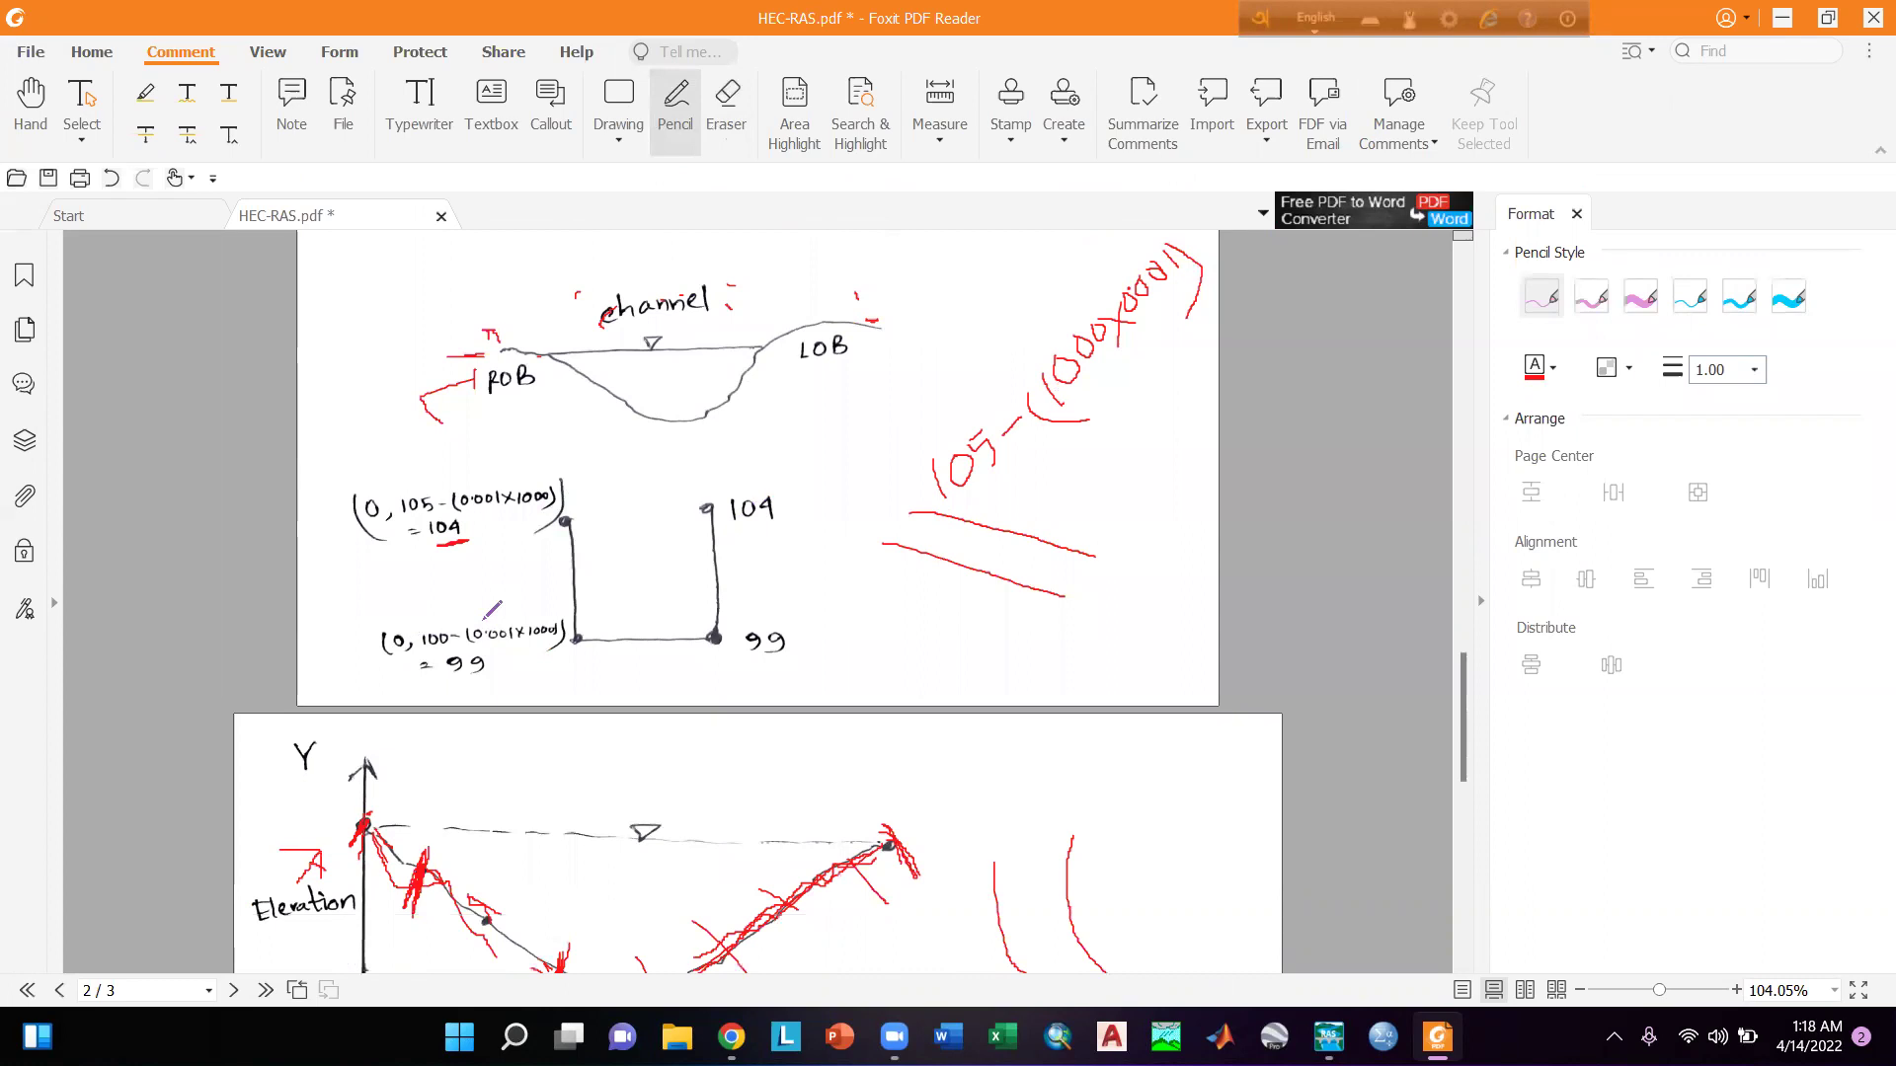
{"action": "mouse_move", "coordinate": [540, 598]}
{"action": "left_mouse_down"}
{"action": "mouse_move", "coordinate": [390, 607]}
{"action": "mouse_move", "coordinate": [437, 685]}
{"action": "mouse_move", "coordinate": [572, 630]}
{"action": "mouse_move", "coordinate": [543, 599]}
{"action": "left_mouse_up"}
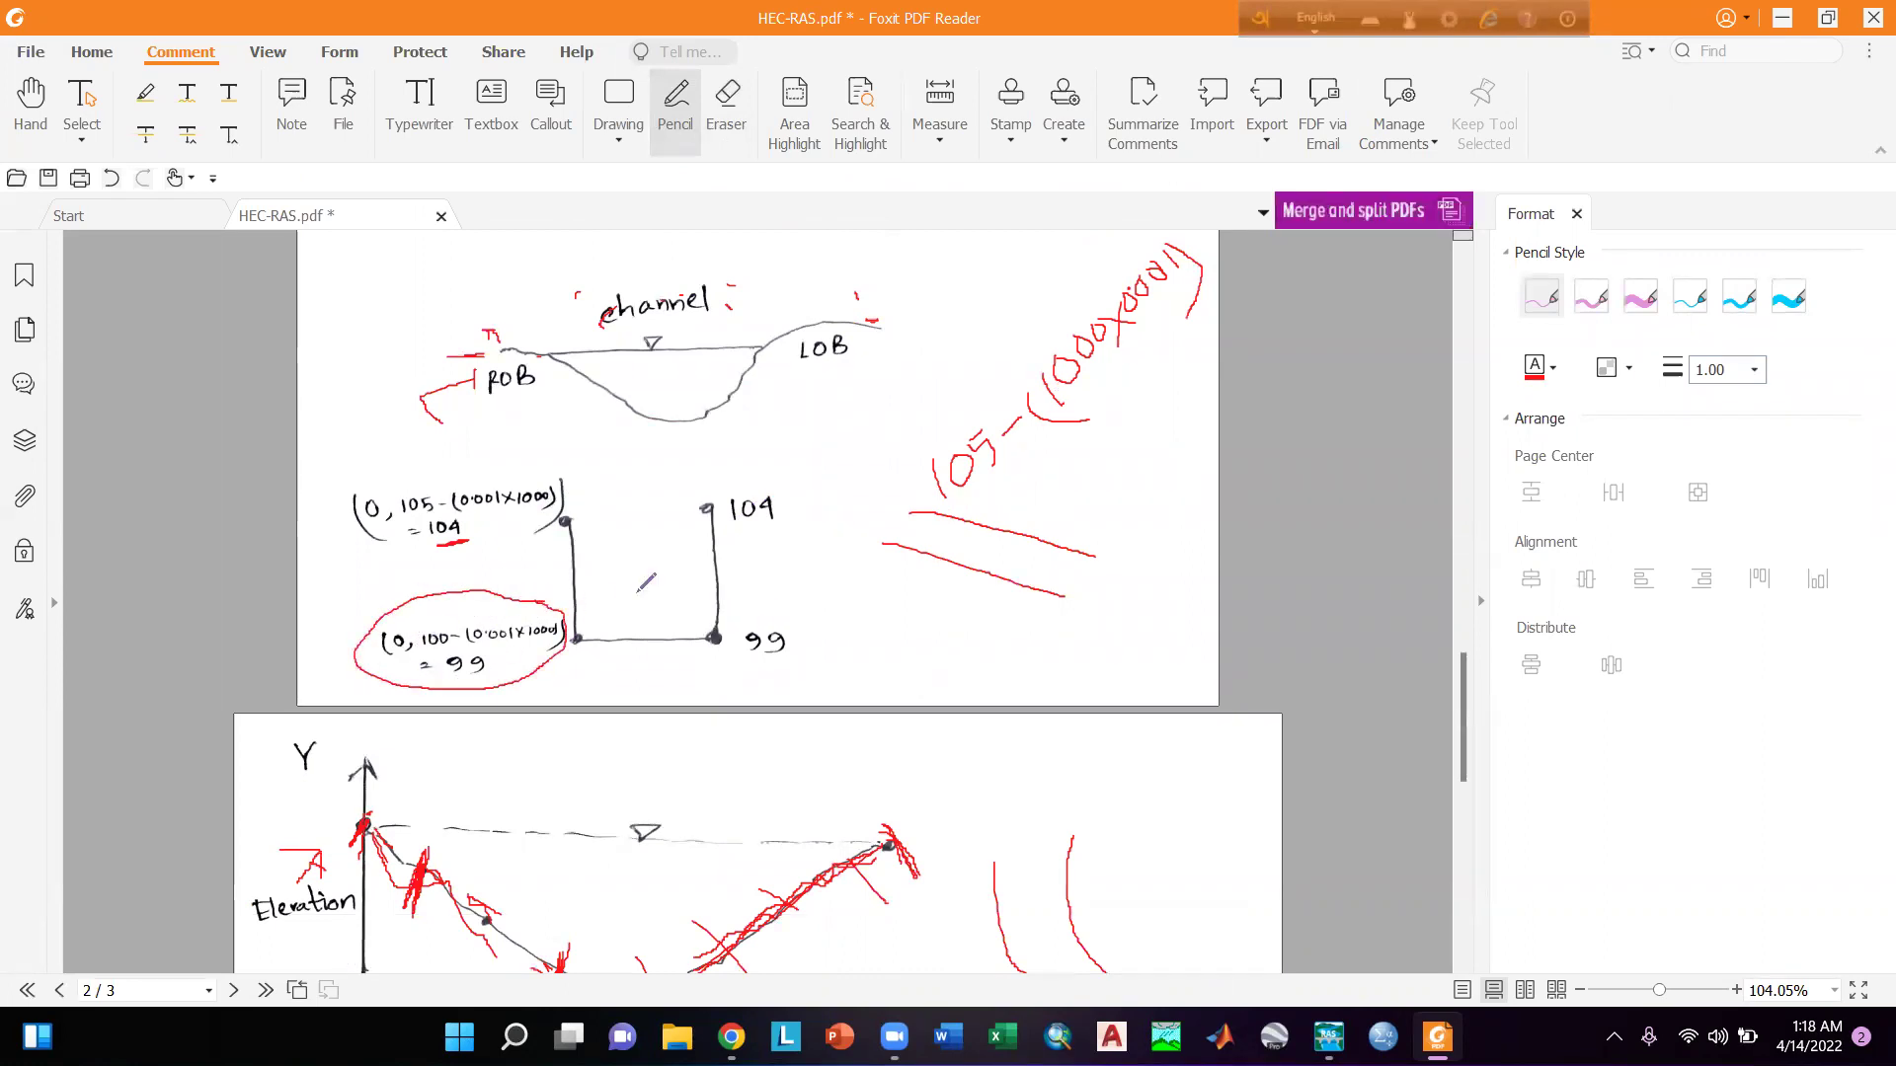
{"action": "mouse_move", "coordinate": [906, 640]}
{"action": "left_mouse_down"}
{"action": "mouse_move", "coordinate": [902, 677]}
{"action": "mouse_move", "coordinate": [909, 641]}
{"action": "mouse_move", "coordinate": [960, 654]}
{"action": "mouse_move", "coordinate": [949, 630]}
{"action": "left_mouse_up"}
{"action": "scroll", "coordinate": [968, 603], "scroll_direction": "up", "scroll_amount": 3}
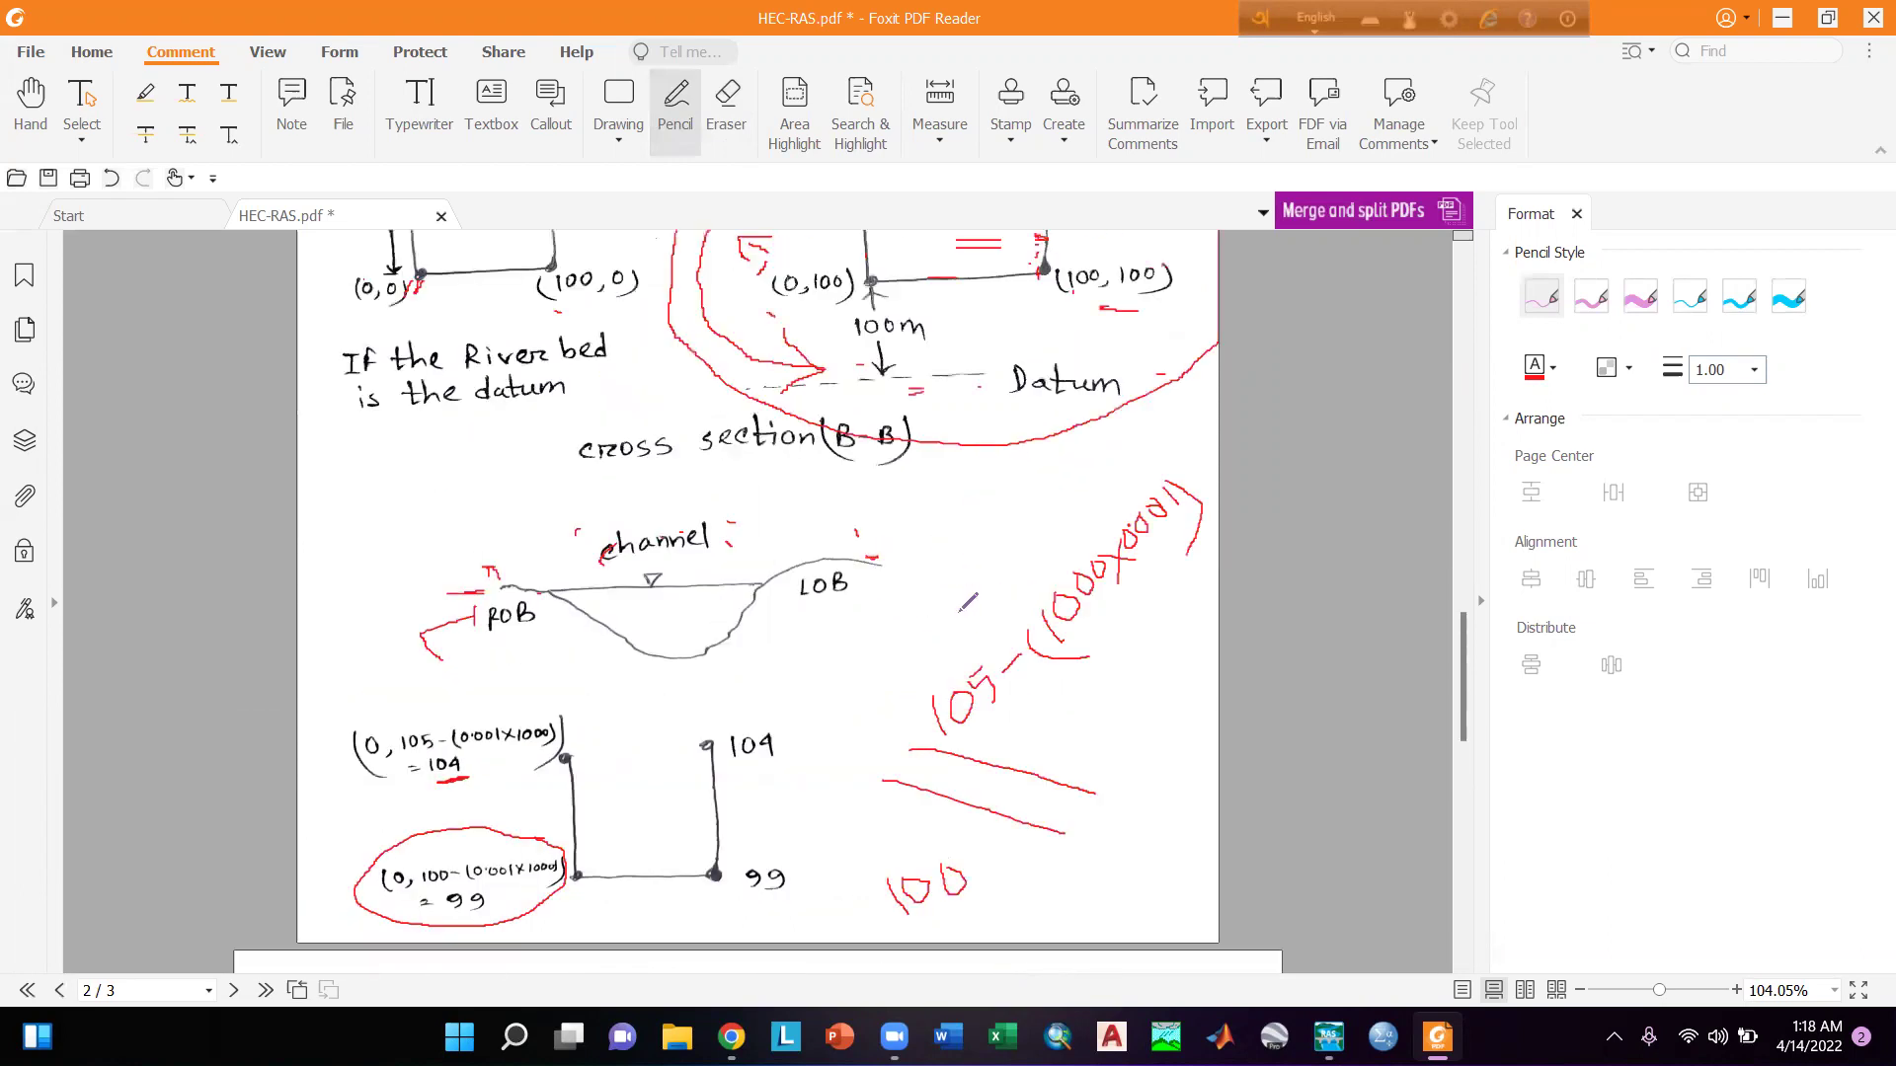
{"action": "scroll", "coordinate": [967, 603], "scroll_direction": "up", "scroll_amount": 3}
{"action": "mouse_move", "coordinate": [824, 488]}
{"action": "left_mouse_down"}
{"action": "mouse_move", "coordinate": [839, 459]}
{"action": "mouse_move", "coordinate": [852, 480]}
{"action": "left_mouse_up"}
{"action": "scroll", "coordinate": [857, 549], "scroll_direction": "down", "scroll_amount": 10}
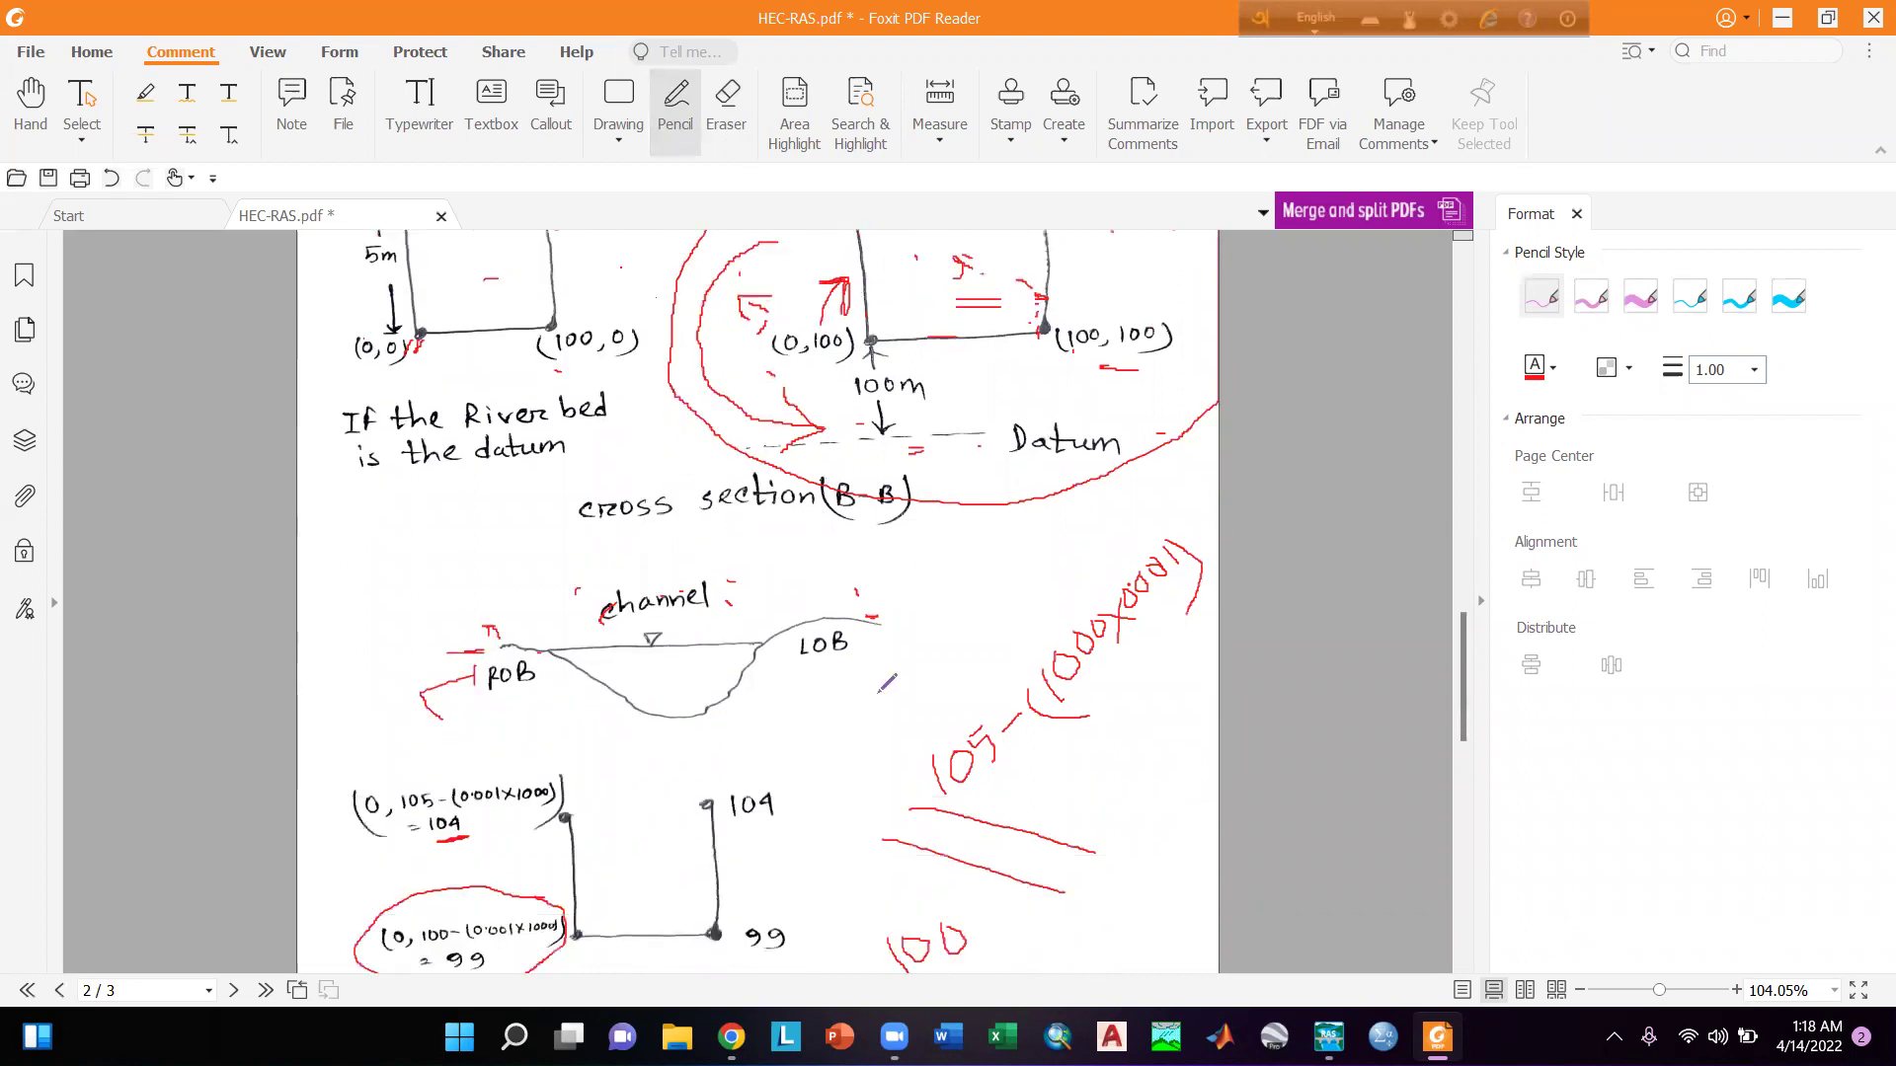
{"action": "scroll", "coordinate": [971, 425], "scroll_direction": "up", "scroll_amount": 1}
{"action": "mouse_move", "coordinate": [978, 524]}
{"action": "left_mouse_down"}
{"action": "mouse_move", "coordinate": [1009, 508]}
{"action": "mouse_move", "coordinate": [1044, 548]}
{"action": "mouse_move", "coordinate": [1047, 504]}
{"action": "mouse_move", "coordinate": [1119, 488]}
{"action": "mouse_move", "coordinate": [1153, 443]}
{"action": "mouse_move", "coordinate": [1200, 469]}
{"action": "mouse_move", "coordinate": [1181, 500]}
{"action": "left_mouse_up"}
{"action": "left_click", "coordinate": [1050, 502]}
Complete the downstream sketch's right-hand 99 and 104 labels as bracketed coordinates with a leading 0, and circle 104.
{"action": "scroll", "coordinate": [483, 539], "scroll_direction": "down", "scroll_amount": 2}
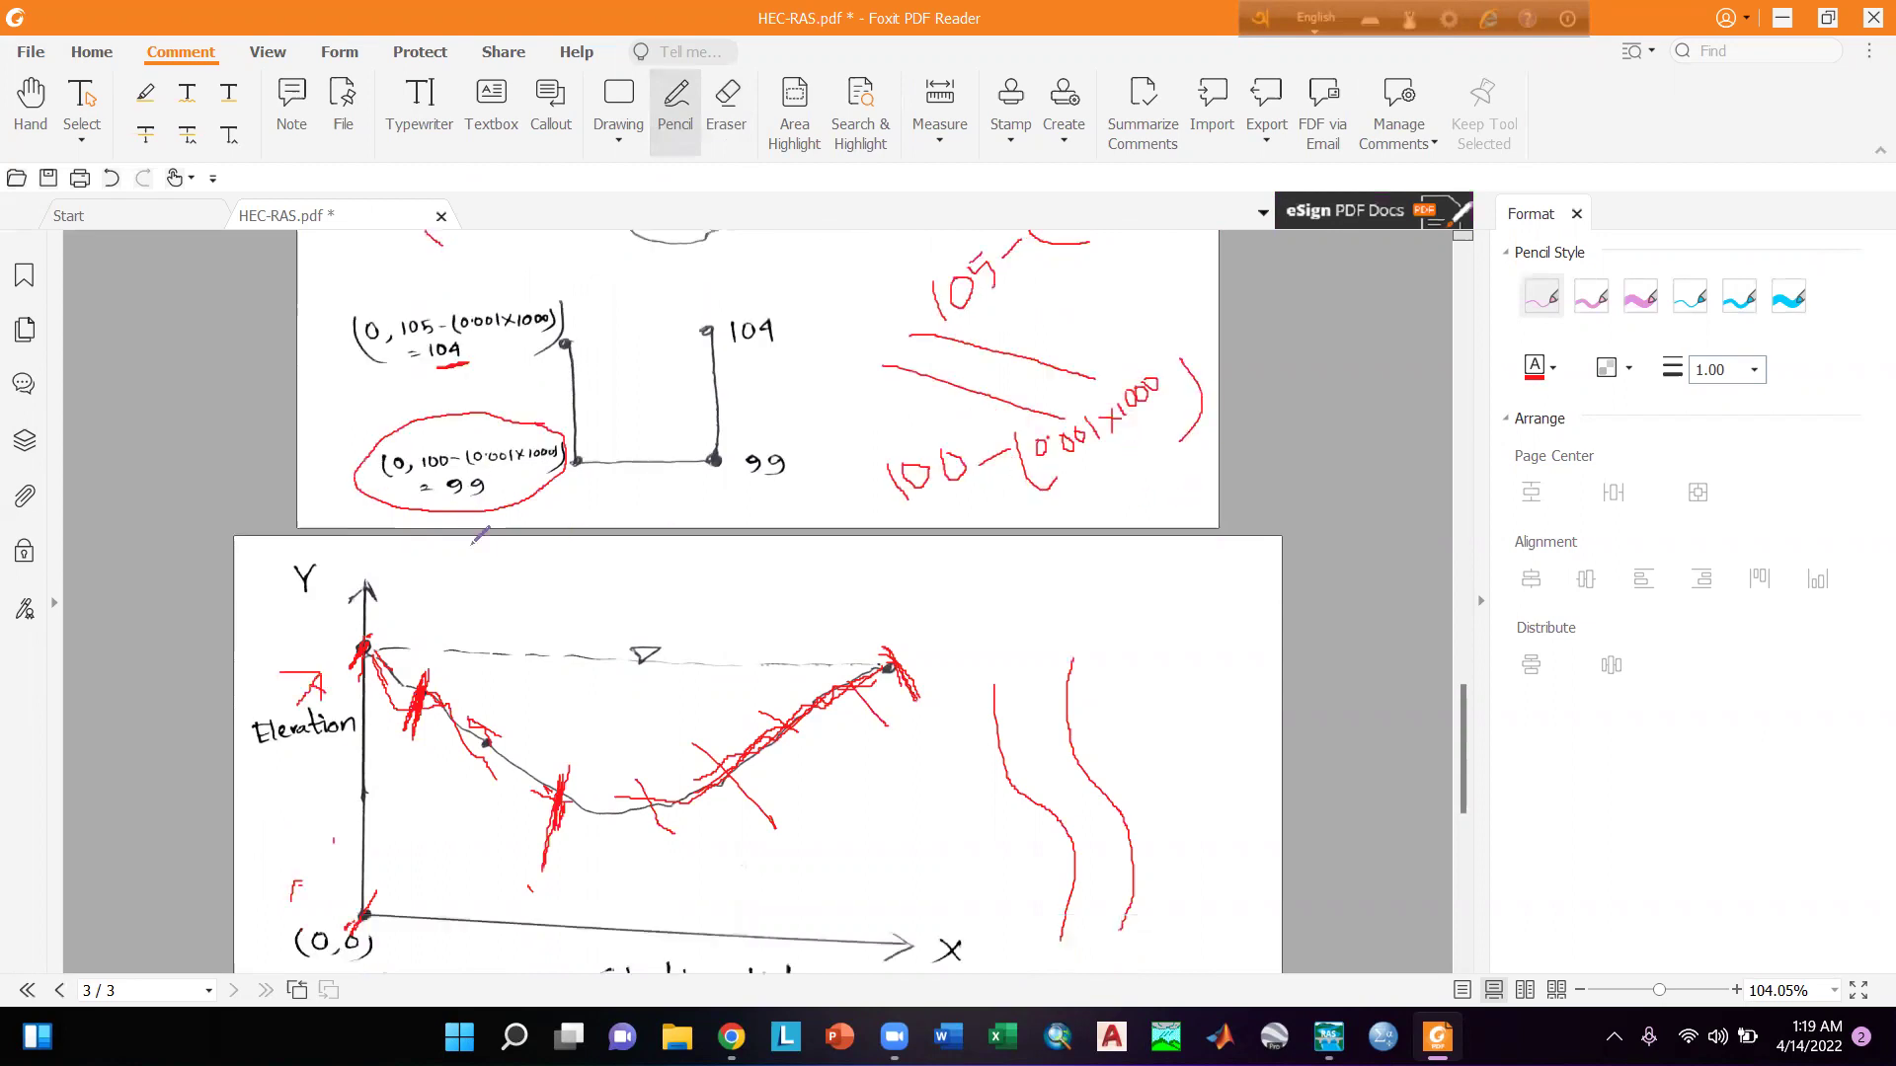
{"action": "scroll", "coordinate": [509, 472], "scroll_direction": "up", "scroll_amount": 3}
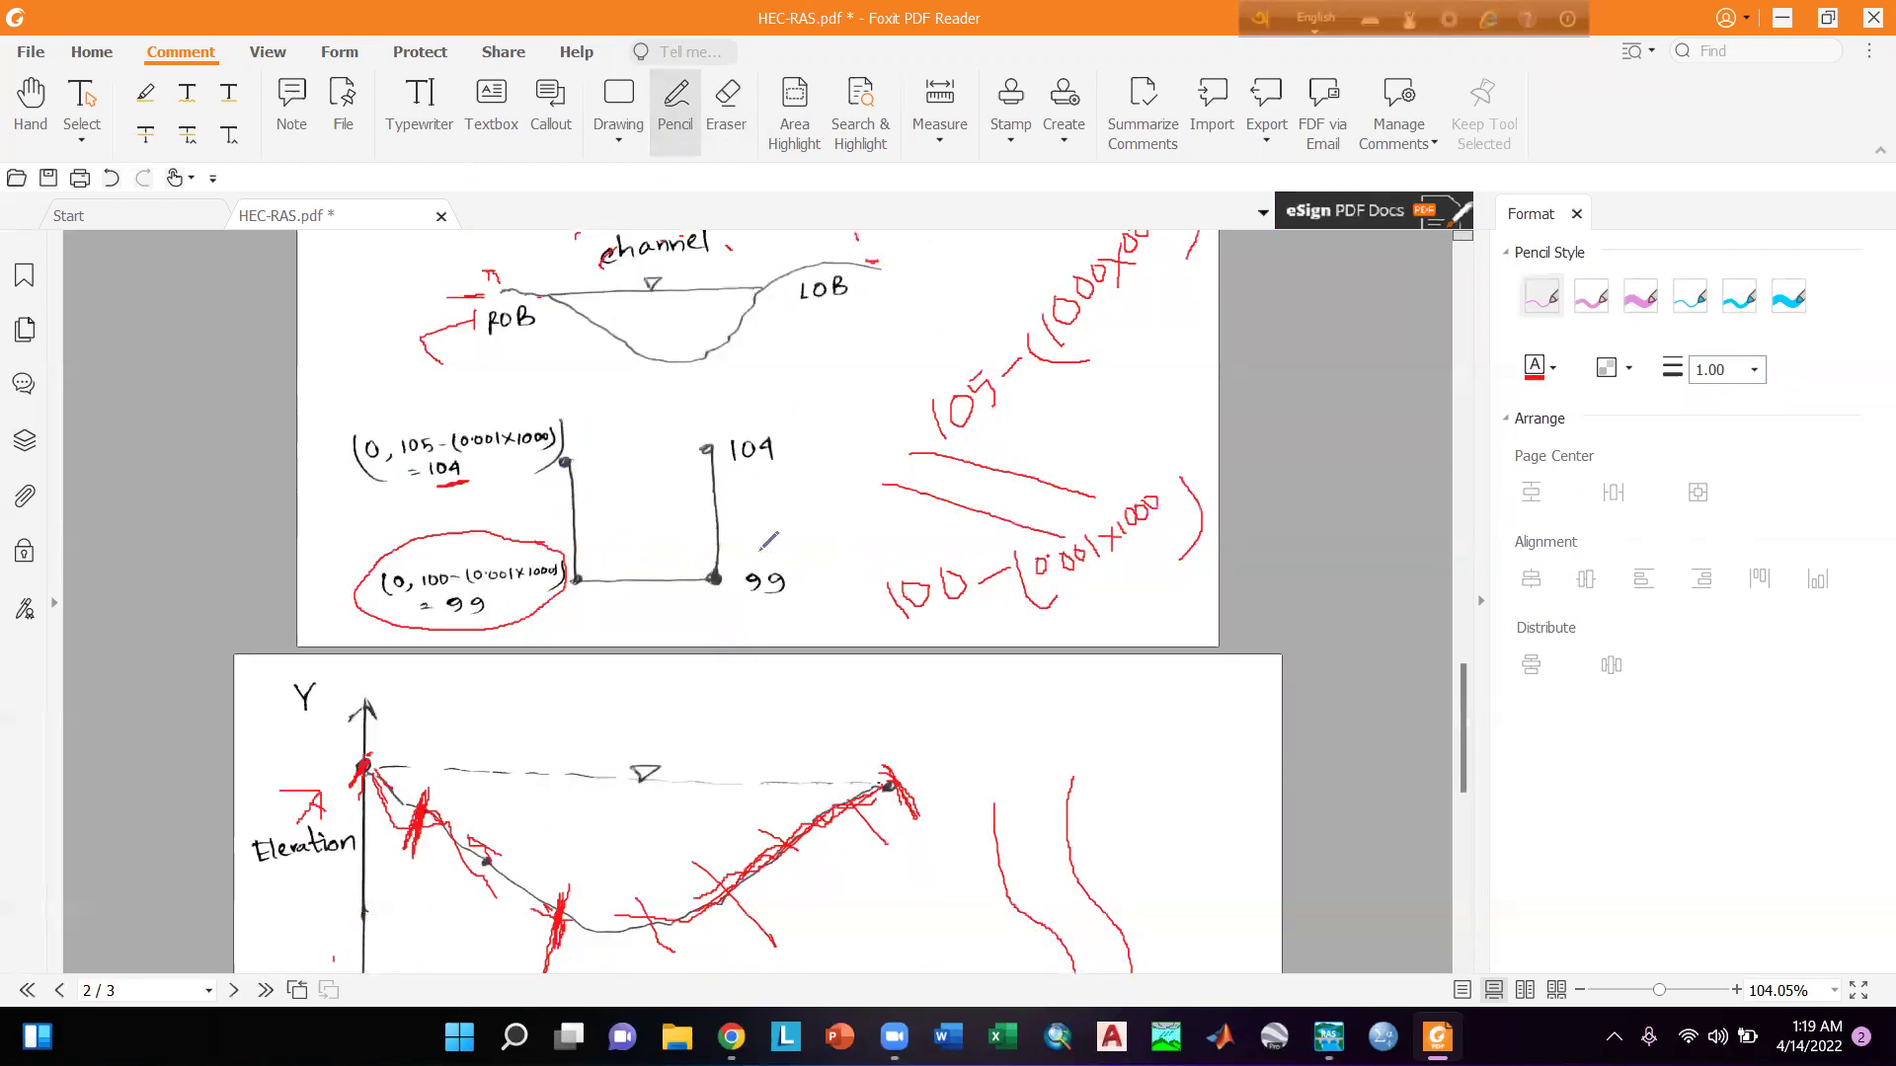
{"action": "mouse_move", "coordinate": [691, 593]}
{"action": "left_mouse_down"}
{"action": "mouse_move", "coordinate": [734, 557]}
{"action": "mouse_move", "coordinate": [716, 617]}
{"action": "mouse_move", "coordinate": [755, 578]}
{"action": "mouse_move", "coordinate": [803, 617]}
{"action": "left_mouse_up"}
{"action": "mouse_move", "coordinate": [798, 425]}
{"action": "left_mouse_down"}
{"action": "mouse_move", "coordinate": [719, 449]}
{"action": "mouse_move", "coordinate": [785, 439]}
{"action": "mouse_move", "coordinate": [772, 423]}
{"action": "left_mouse_up"}
{"action": "mouse_move", "coordinate": [670, 449]}
{"action": "left_mouse_down"}
{"action": "mouse_move", "coordinate": [689, 518]}
{"action": "mouse_move", "coordinate": [689, 466]}
{"action": "left_mouse_up"}
{"action": "mouse_move", "coordinate": [780, 419]}
{"action": "left_mouse_down"}
{"action": "mouse_move", "coordinate": [798, 413]}
{"action": "mouse_move", "coordinate": [804, 488]}
{"action": "left_mouse_up"}
{"action": "scroll", "coordinate": [837, 460], "scroll_direction": "up", "scroll_amount": 3}
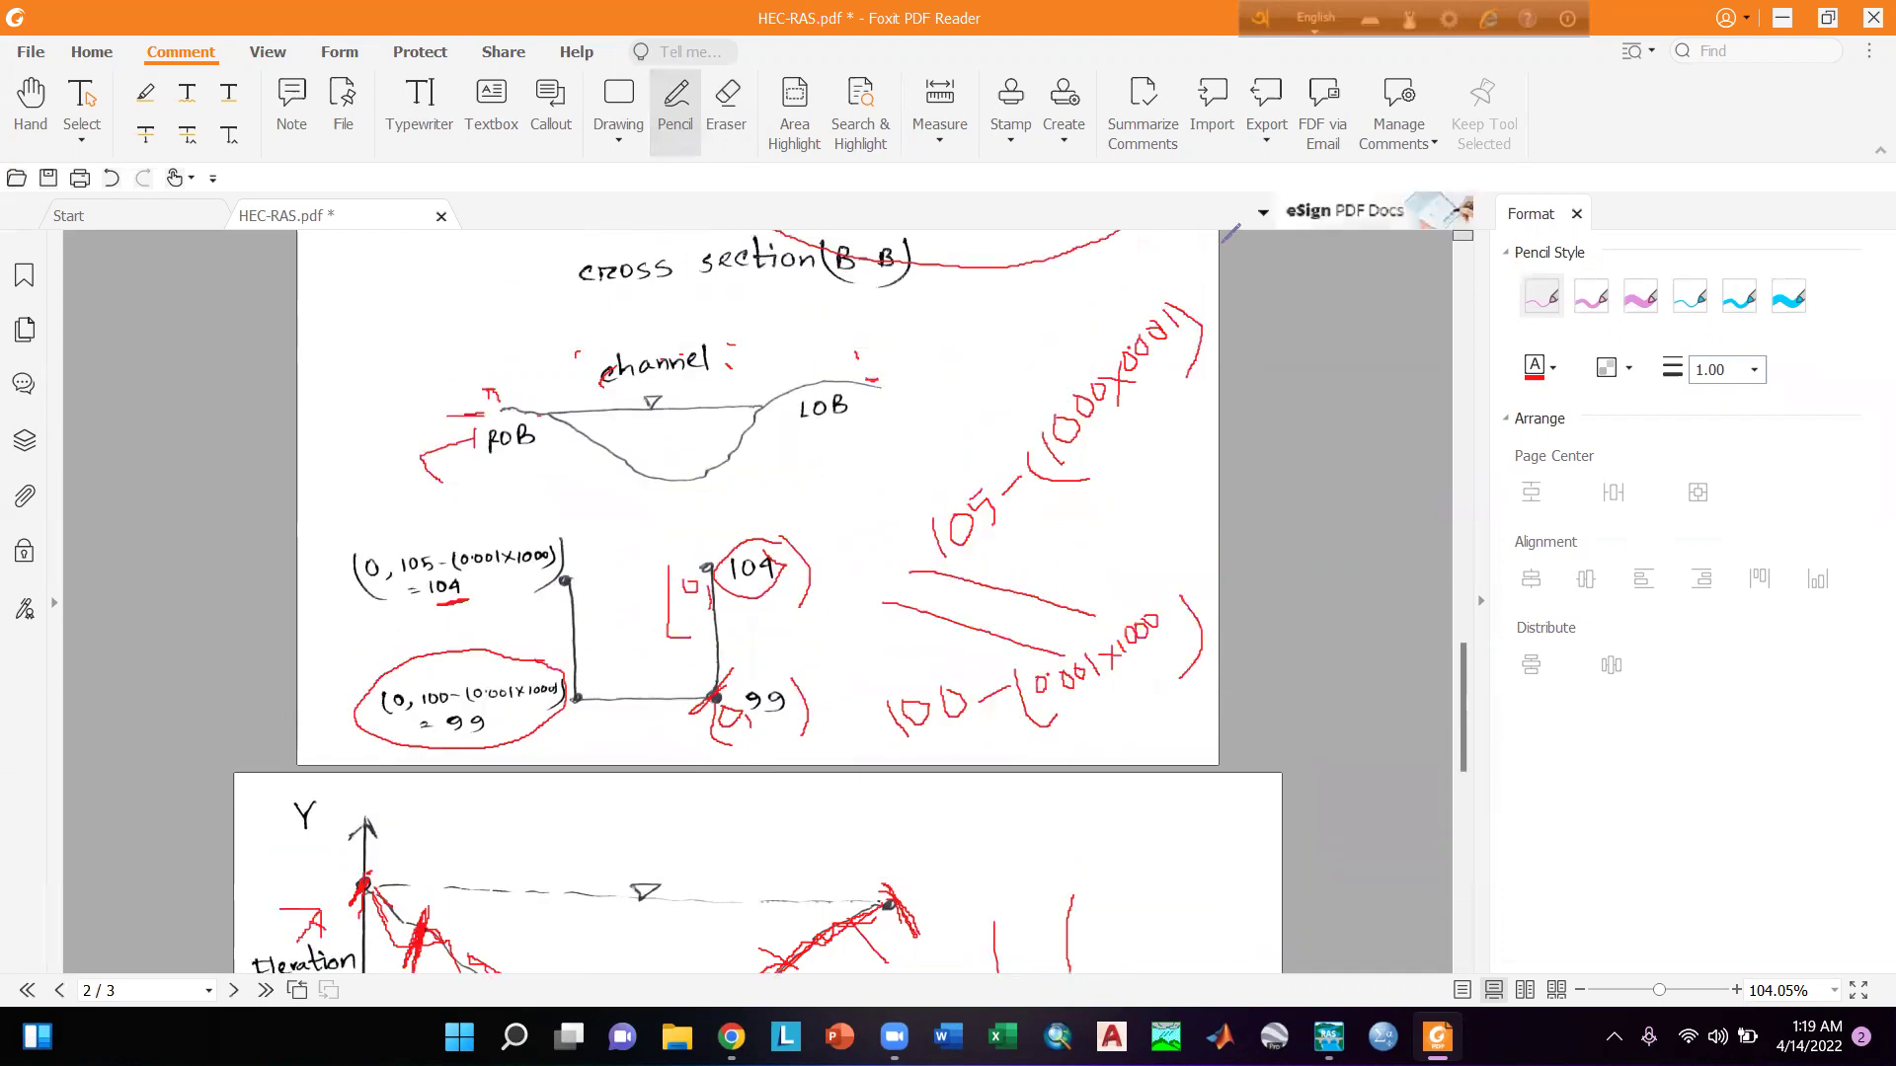
Switch to the HEC-RAS Cross Section Data window, set river station 10's elevations to 104, 99, 99 and 104, and apply the data.
{"action": "mouse_move", "coordinate": [1329, 1036]}
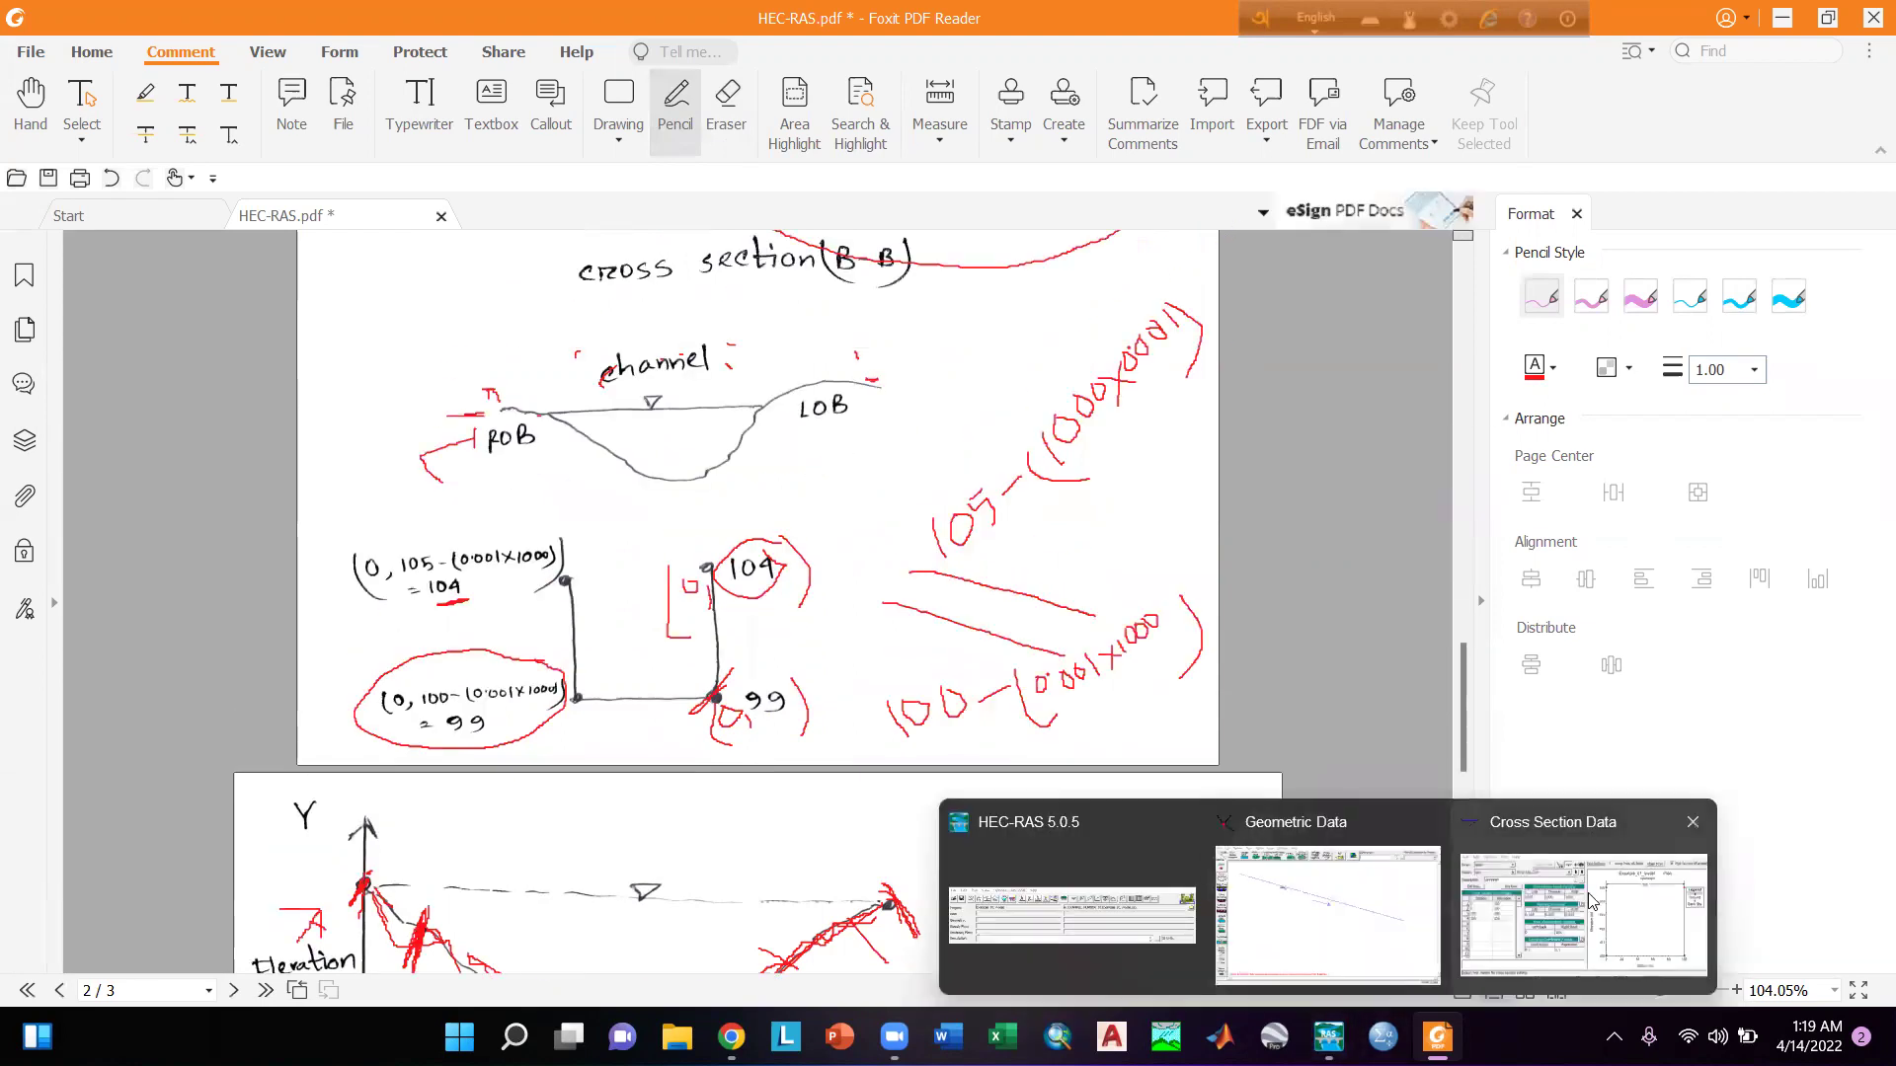
{"action": "left_click", "coordinate": [1584, 914]}
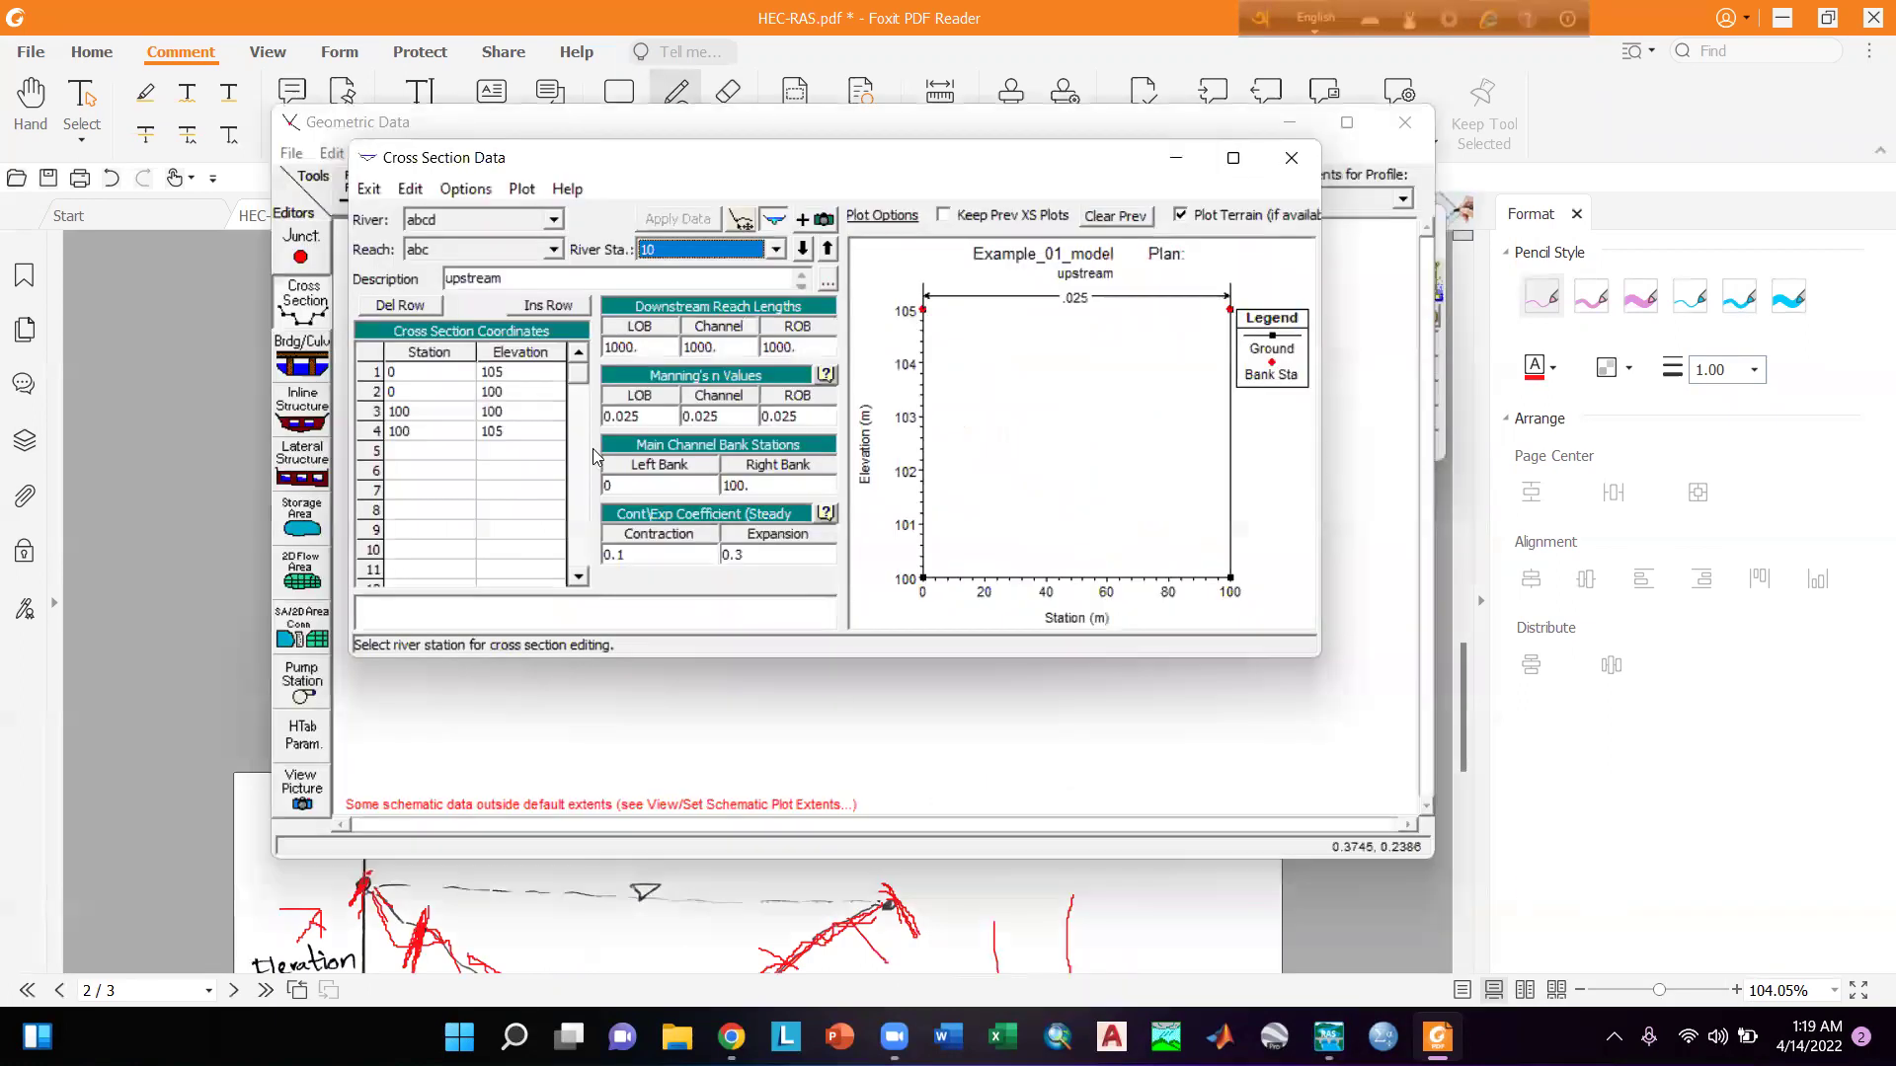
{"action": "left_click", "coordinate": [521, 373]}
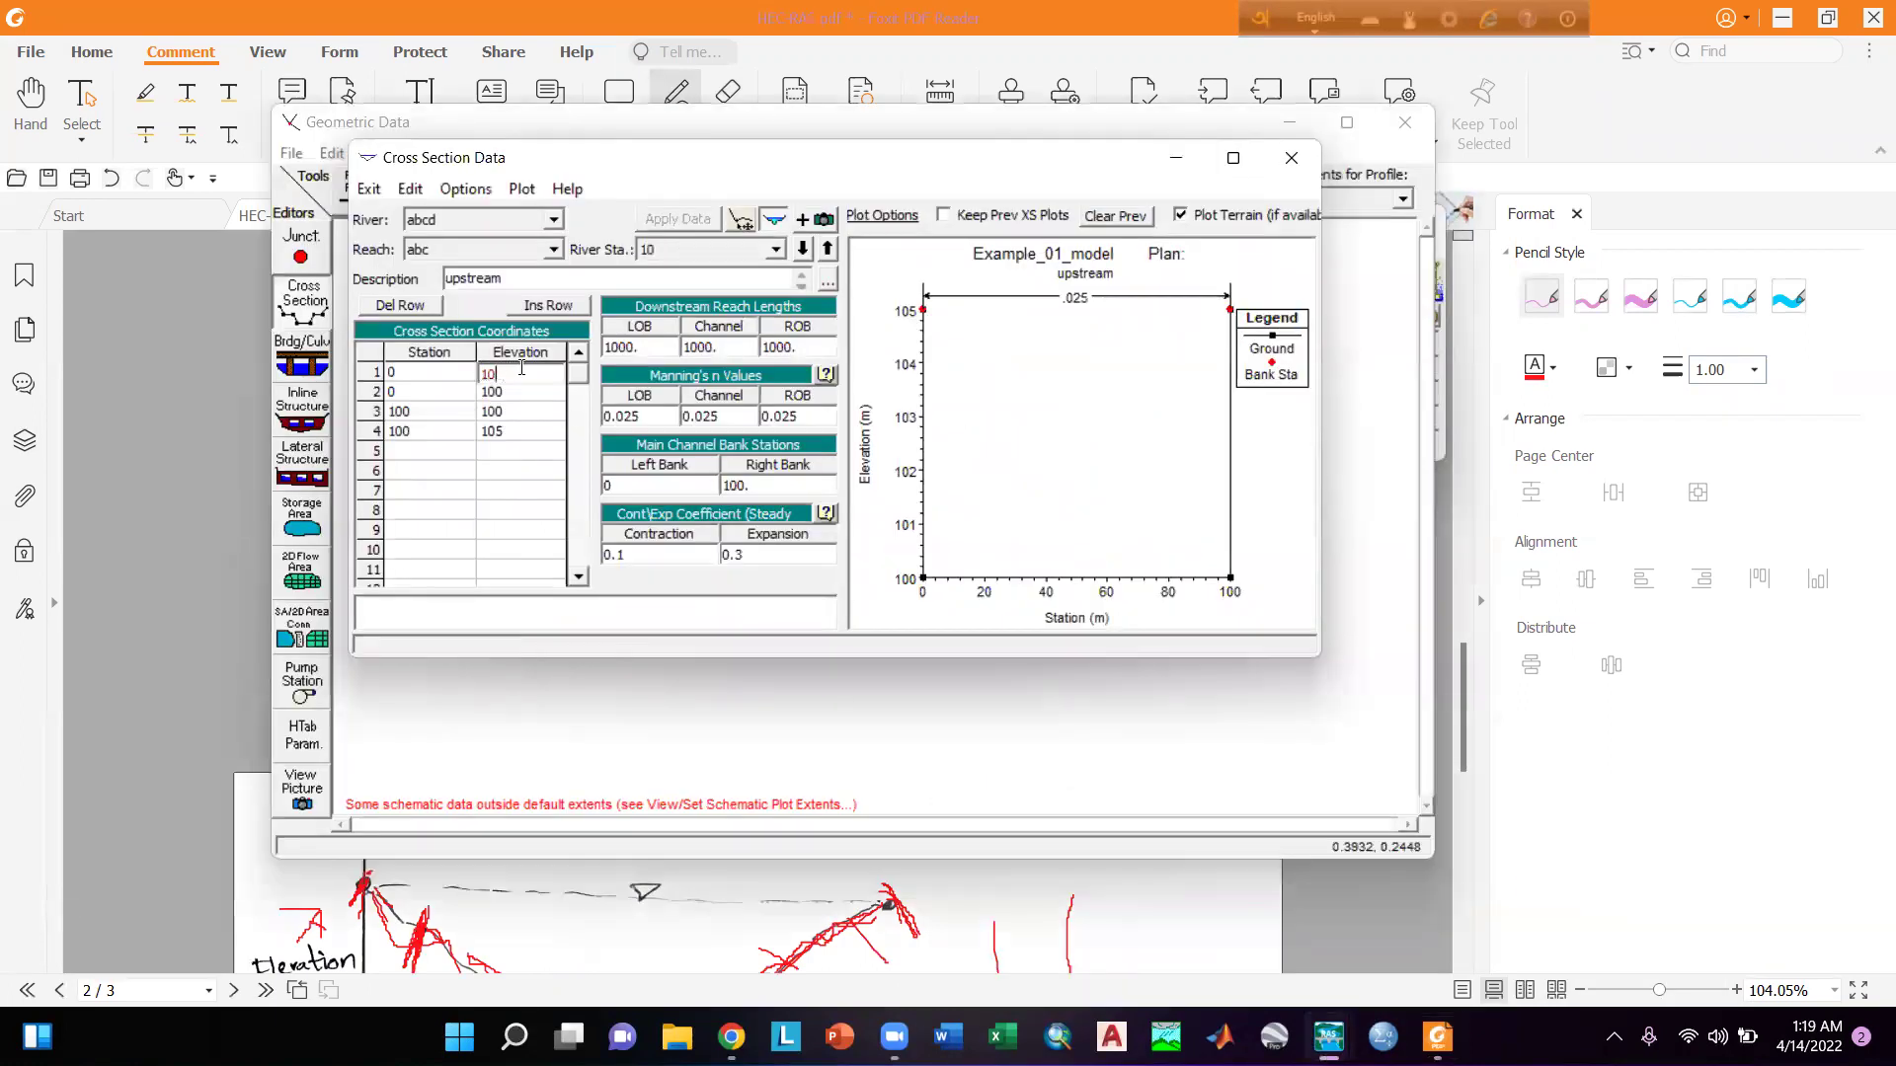
{"action": "left_click", "coordinate": [516, 393]}
{"action": "type", "text": "99"}
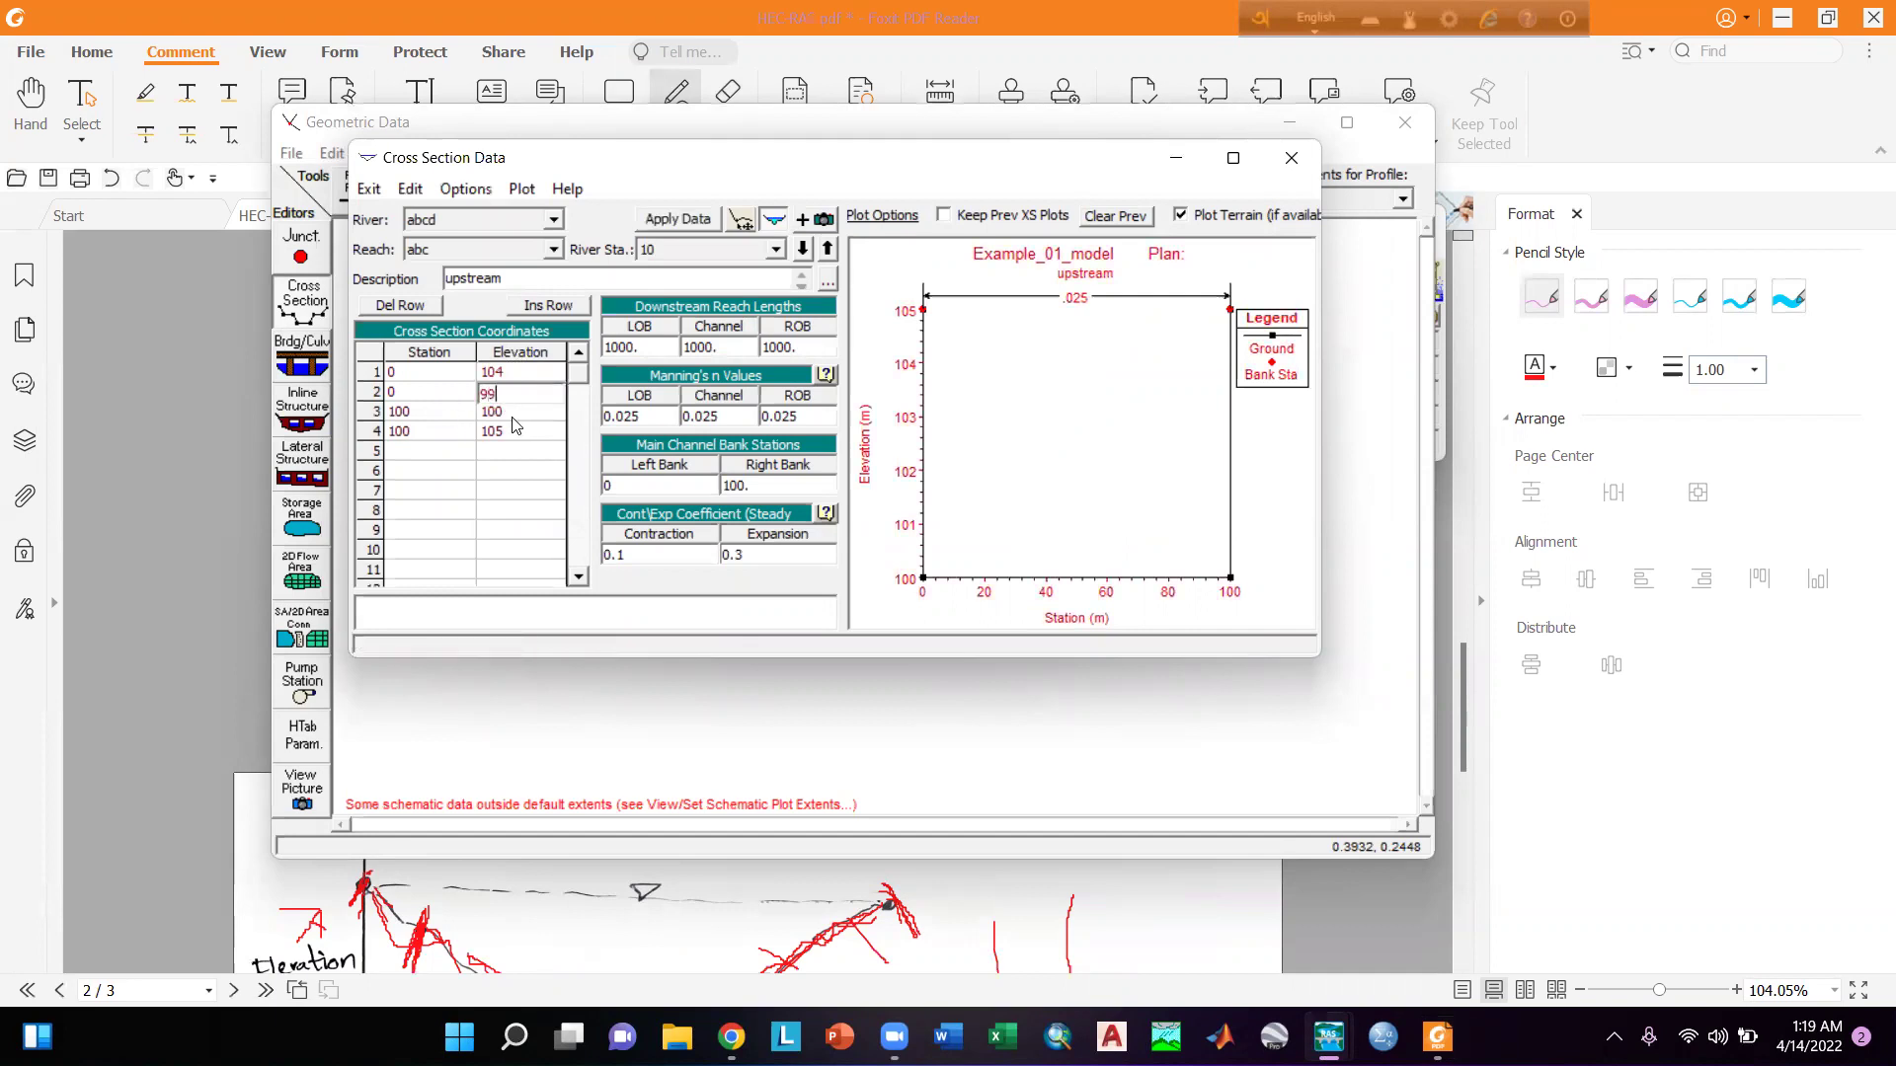
{"action": "left_click", "coordinate": [513, 415]}
{"action": "type", "text": "99"}
{"action": "left_click", "coordinate": [515, 434]}
{"action": "left_click", "coordinate": [520, 490]}
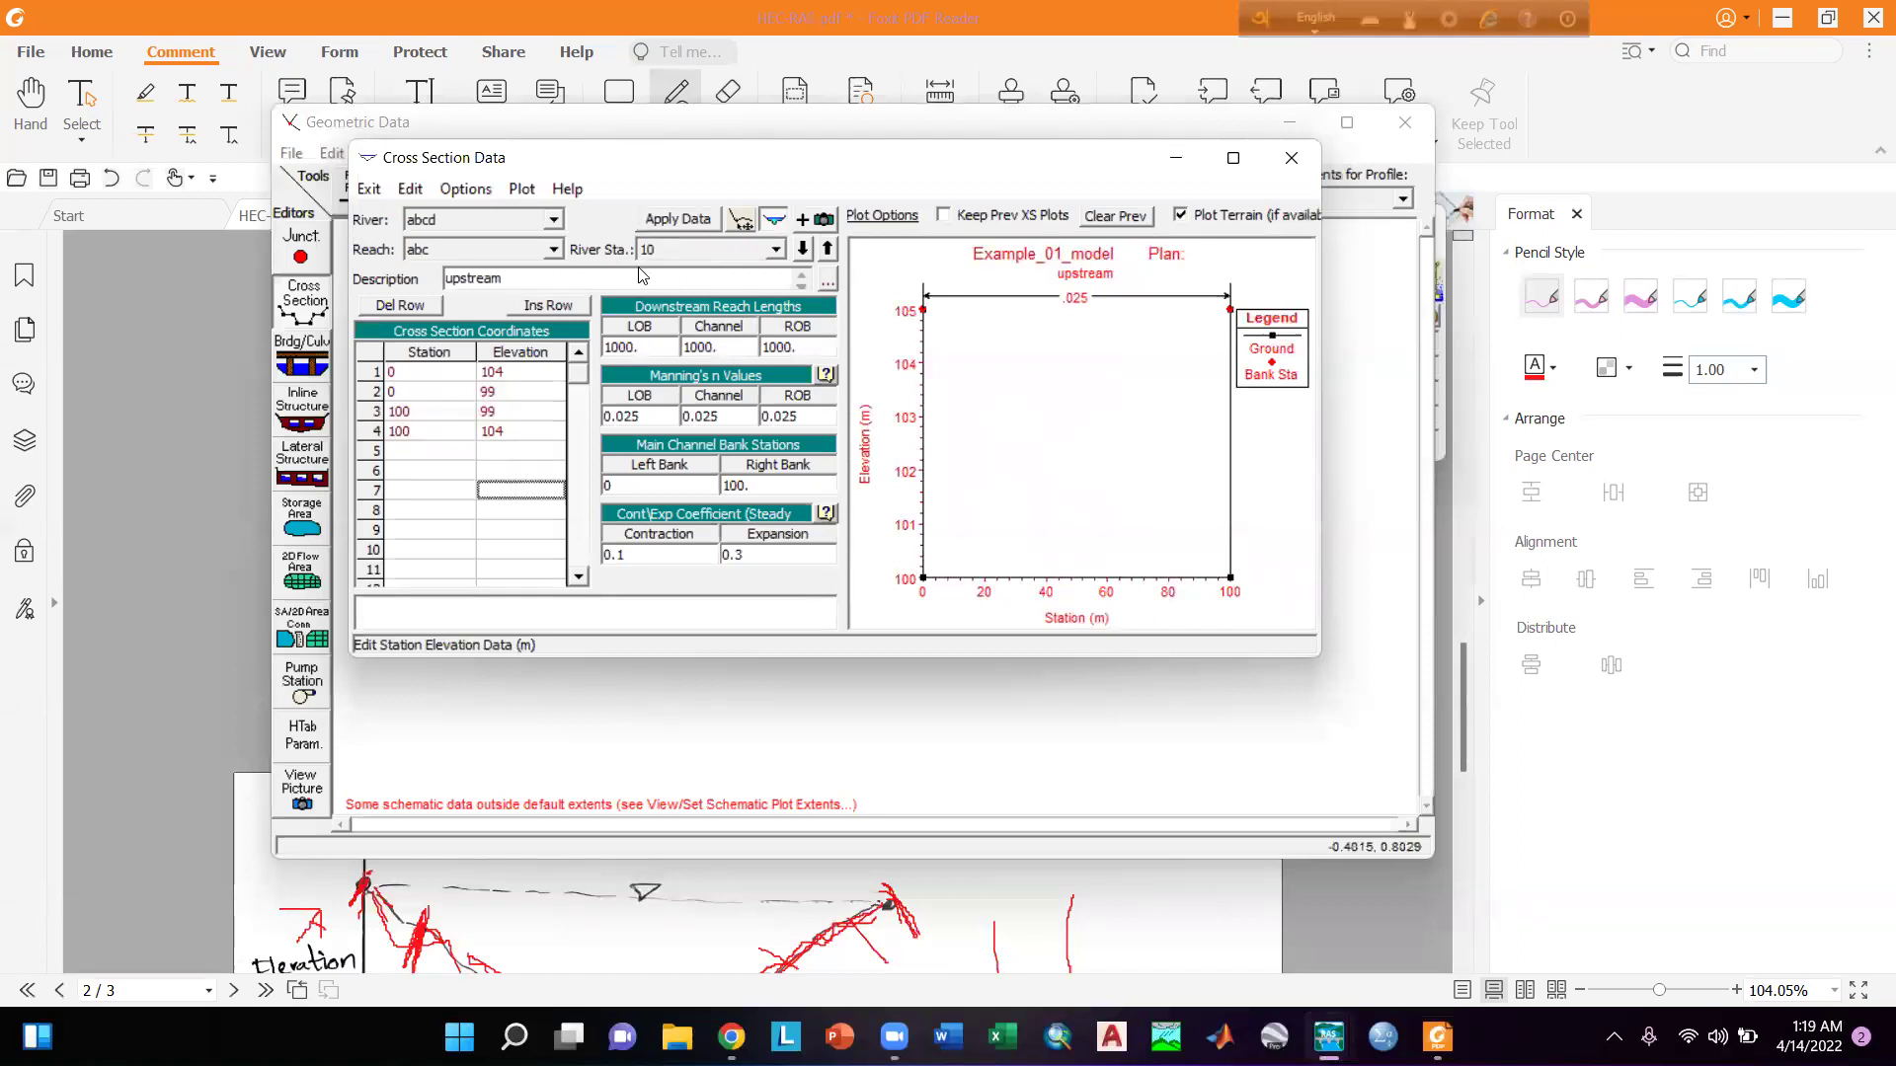
{"action": "left_click", "coordinate": [703, 221]}
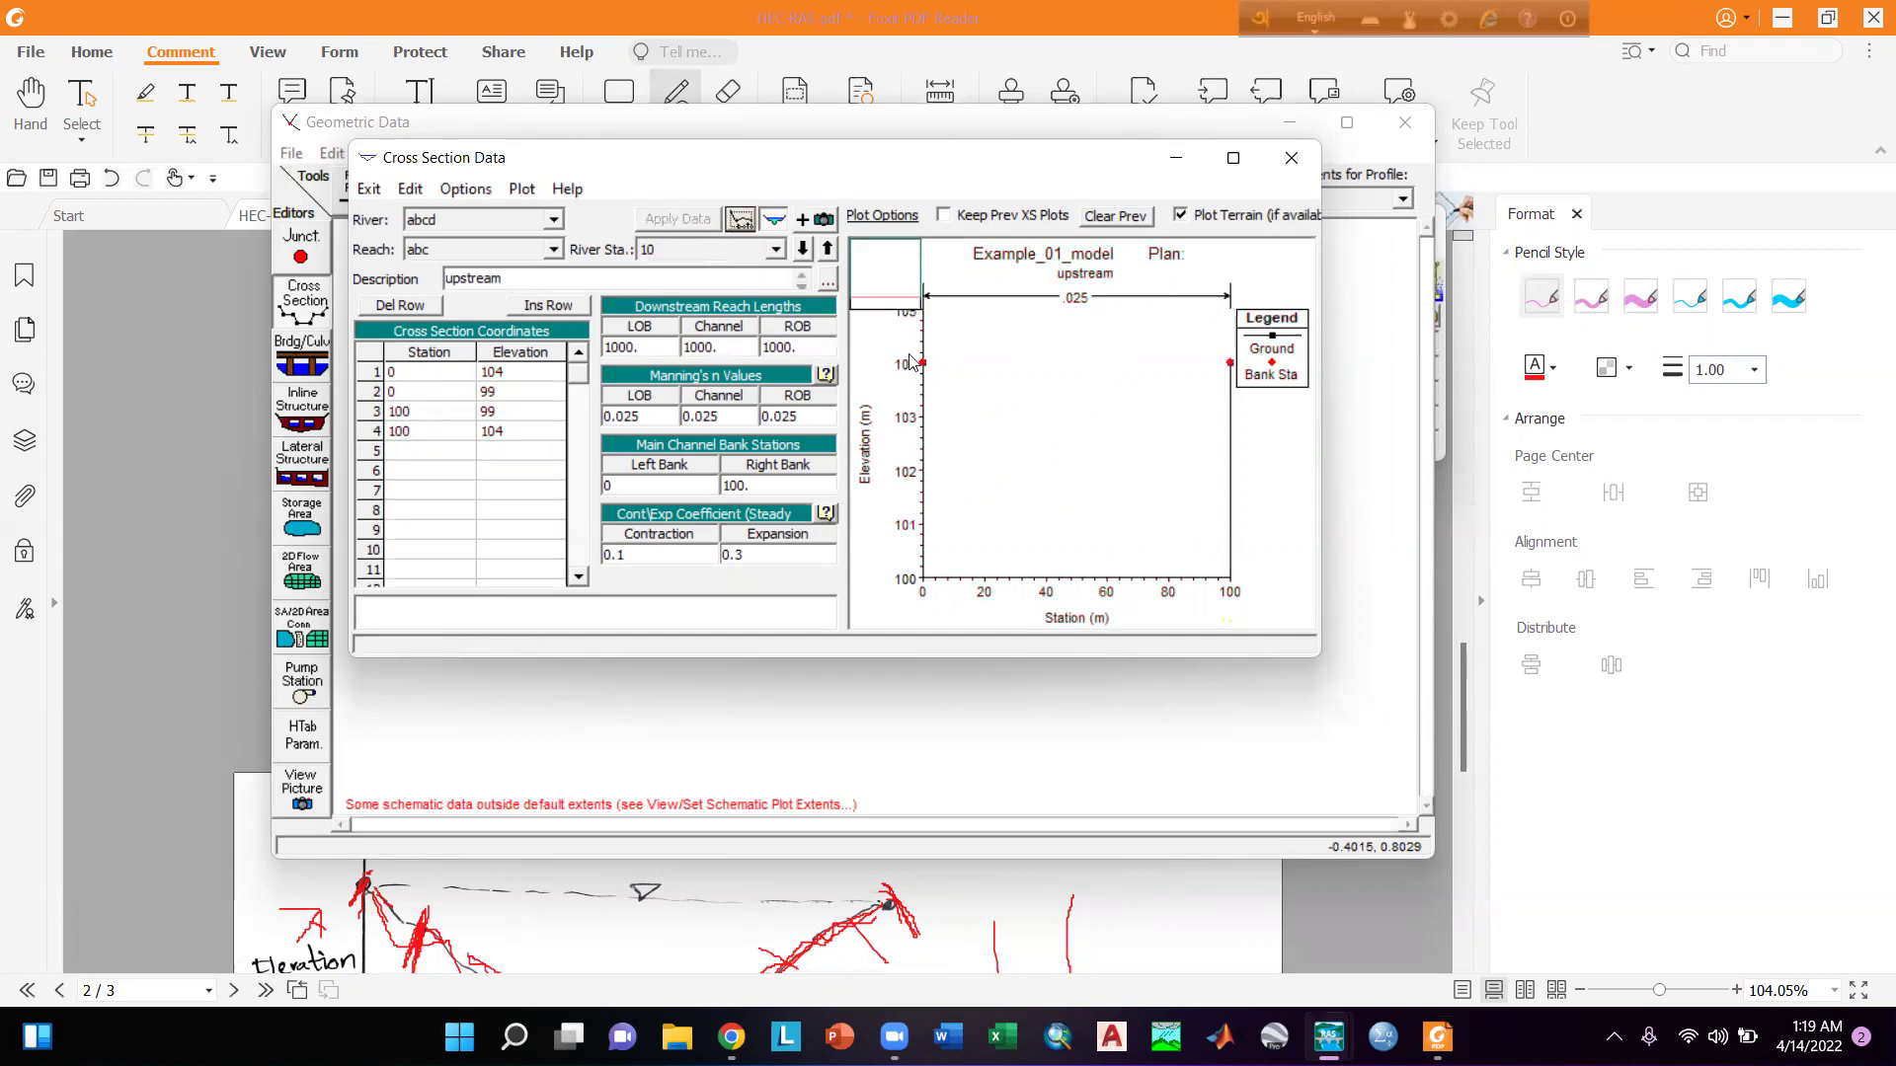
Change the description of the cross section at river station 10 to "downstream".
{"action": "left_click_drag", "start_coordinate": [511, 281], "coordinate": [445, 284]}
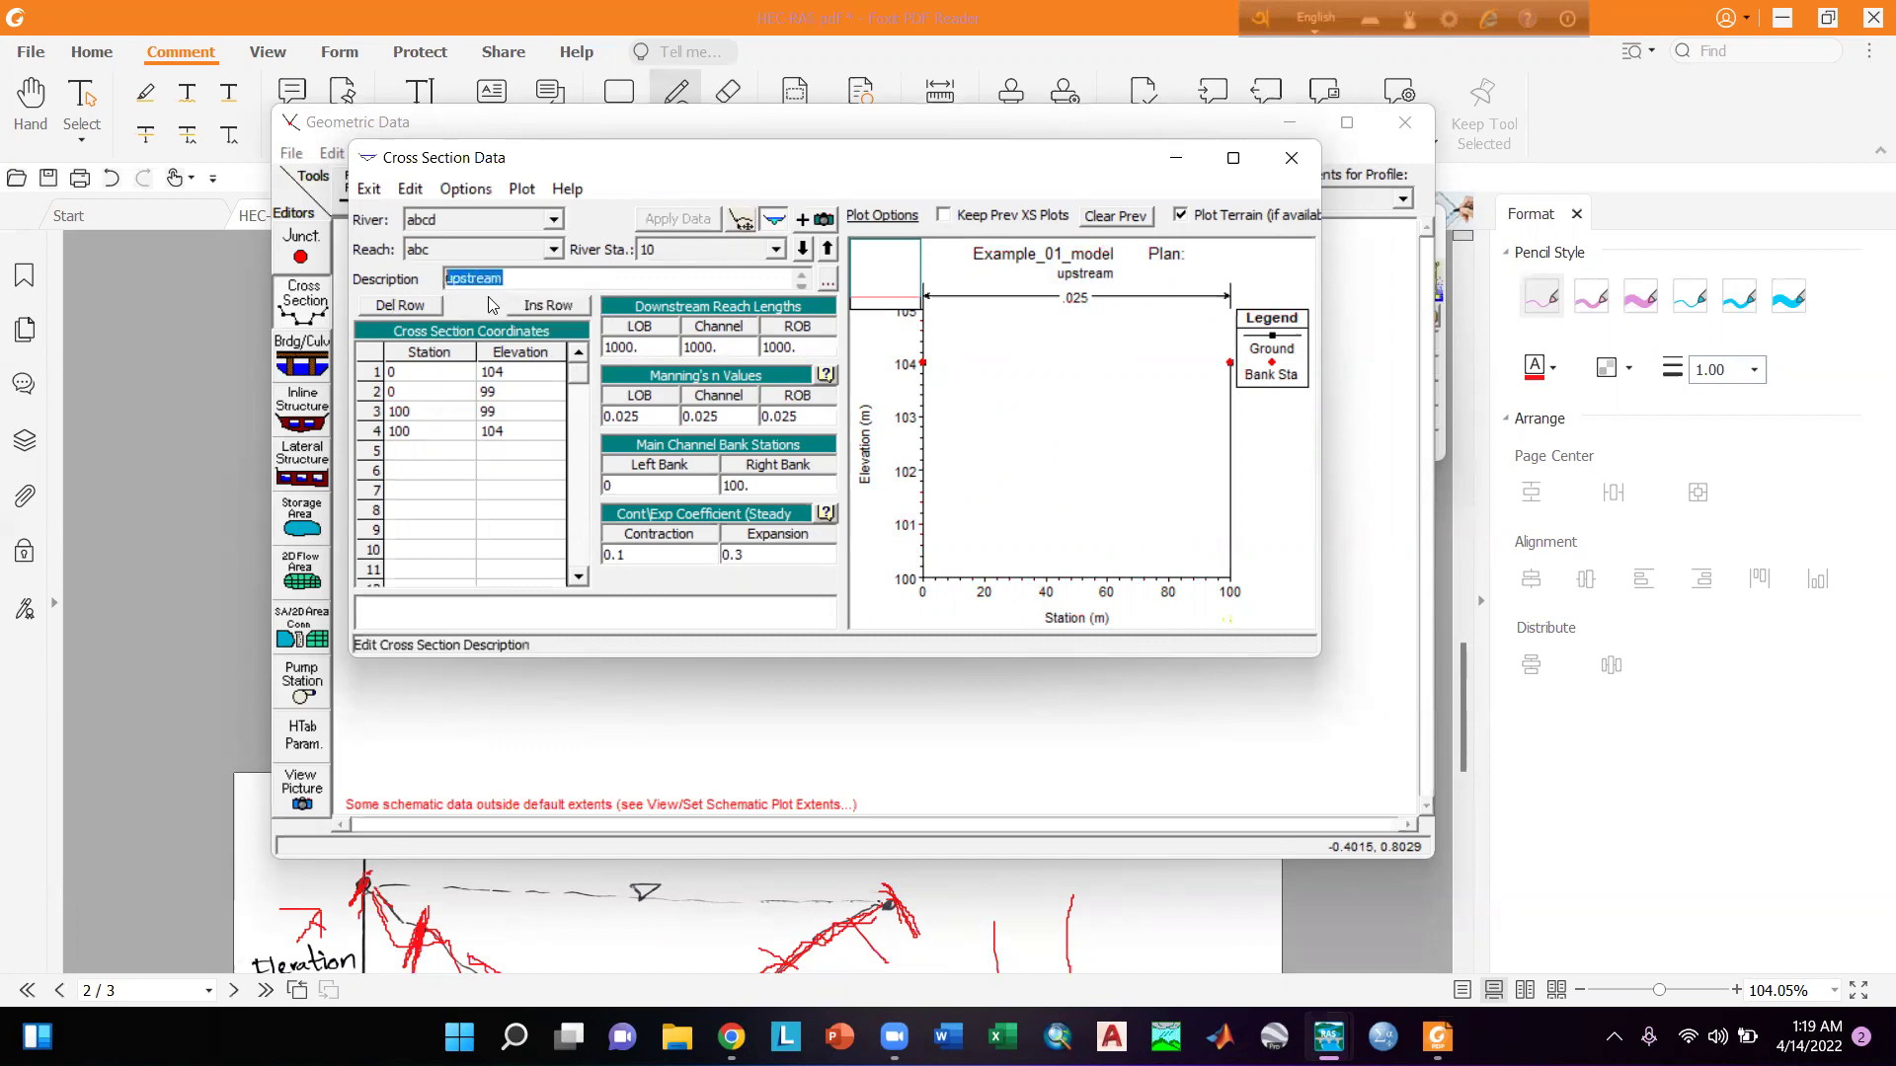
{"action": "type", "text": "down"}
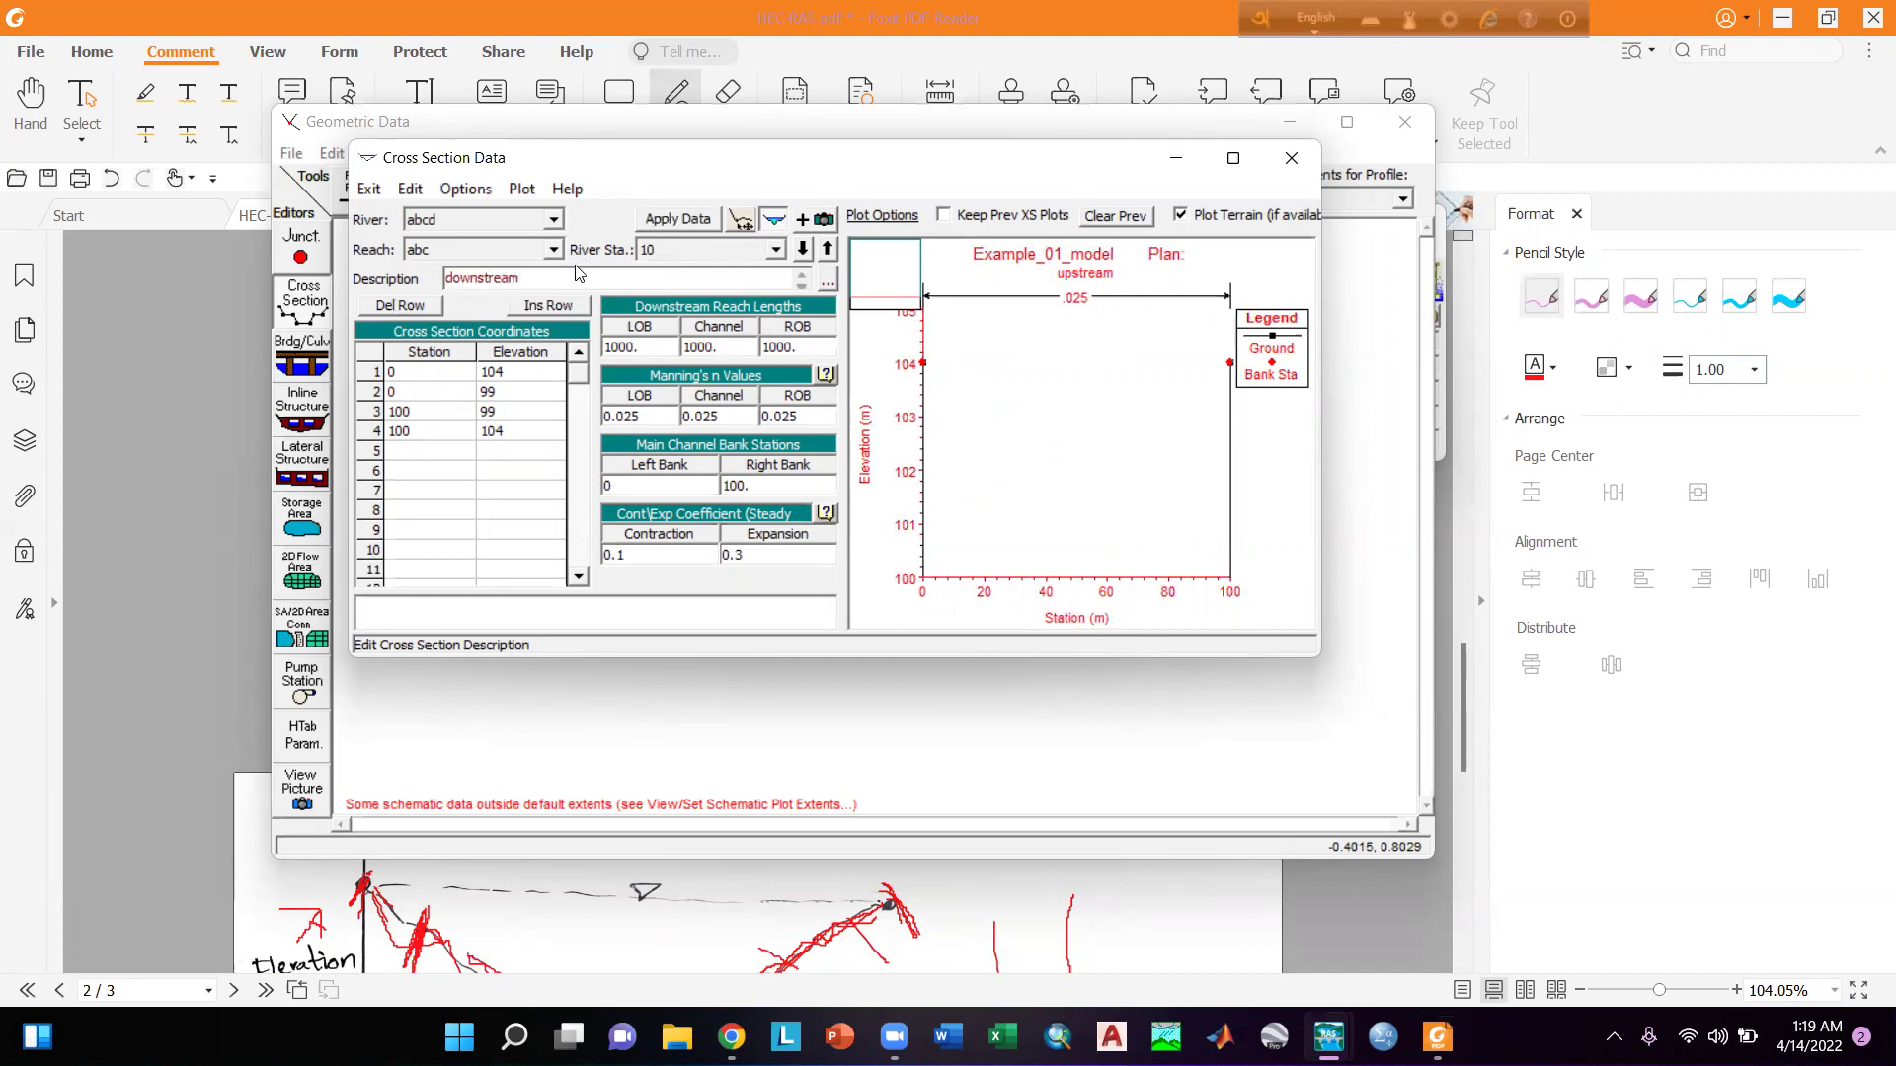
Apply the "downstream" description and reset river station 10's elevations to 105, 100, 100 and 105.
{"action": "left_click", "coordinate": [691, 217]}
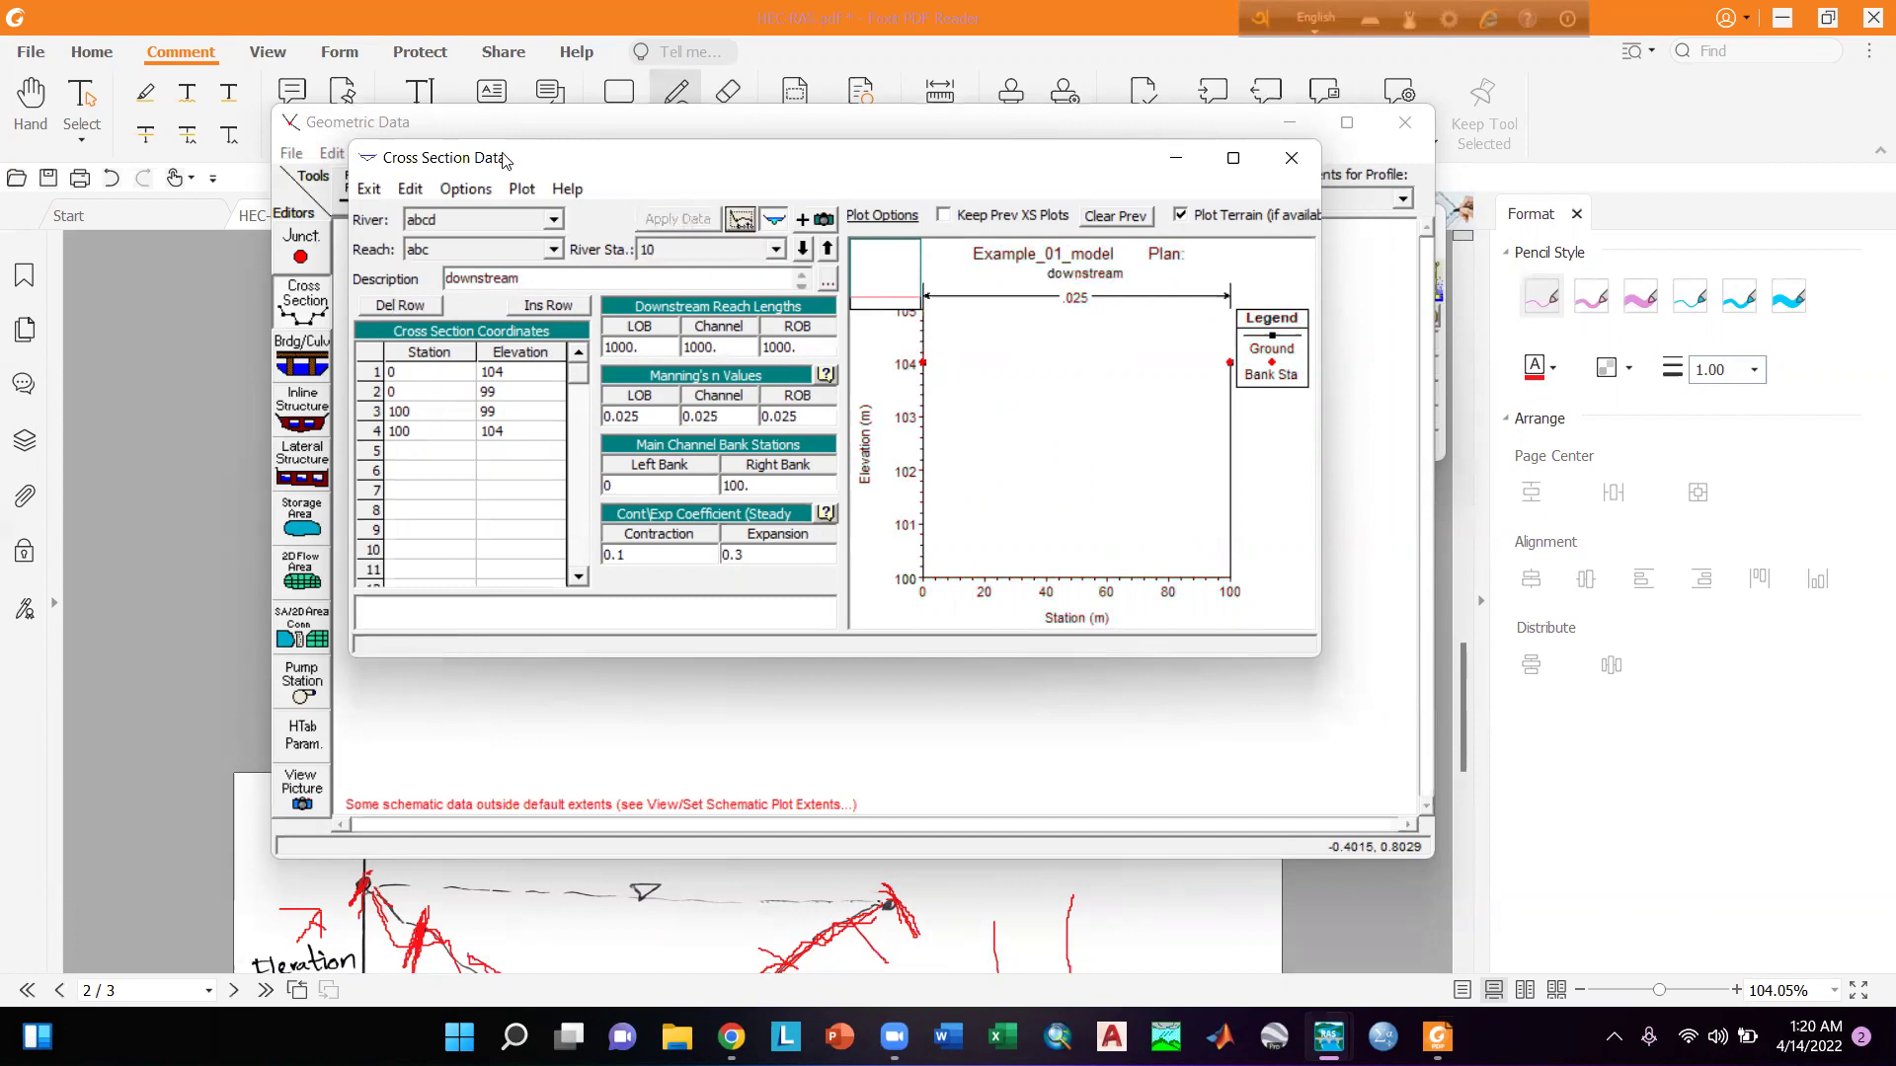
{"action": "left_click", "coordinate": [477, 189]}
{"action": "left_click", "coordinate": [478, 189]}
{"action": "left_click", "coordinate": [478, 189]}
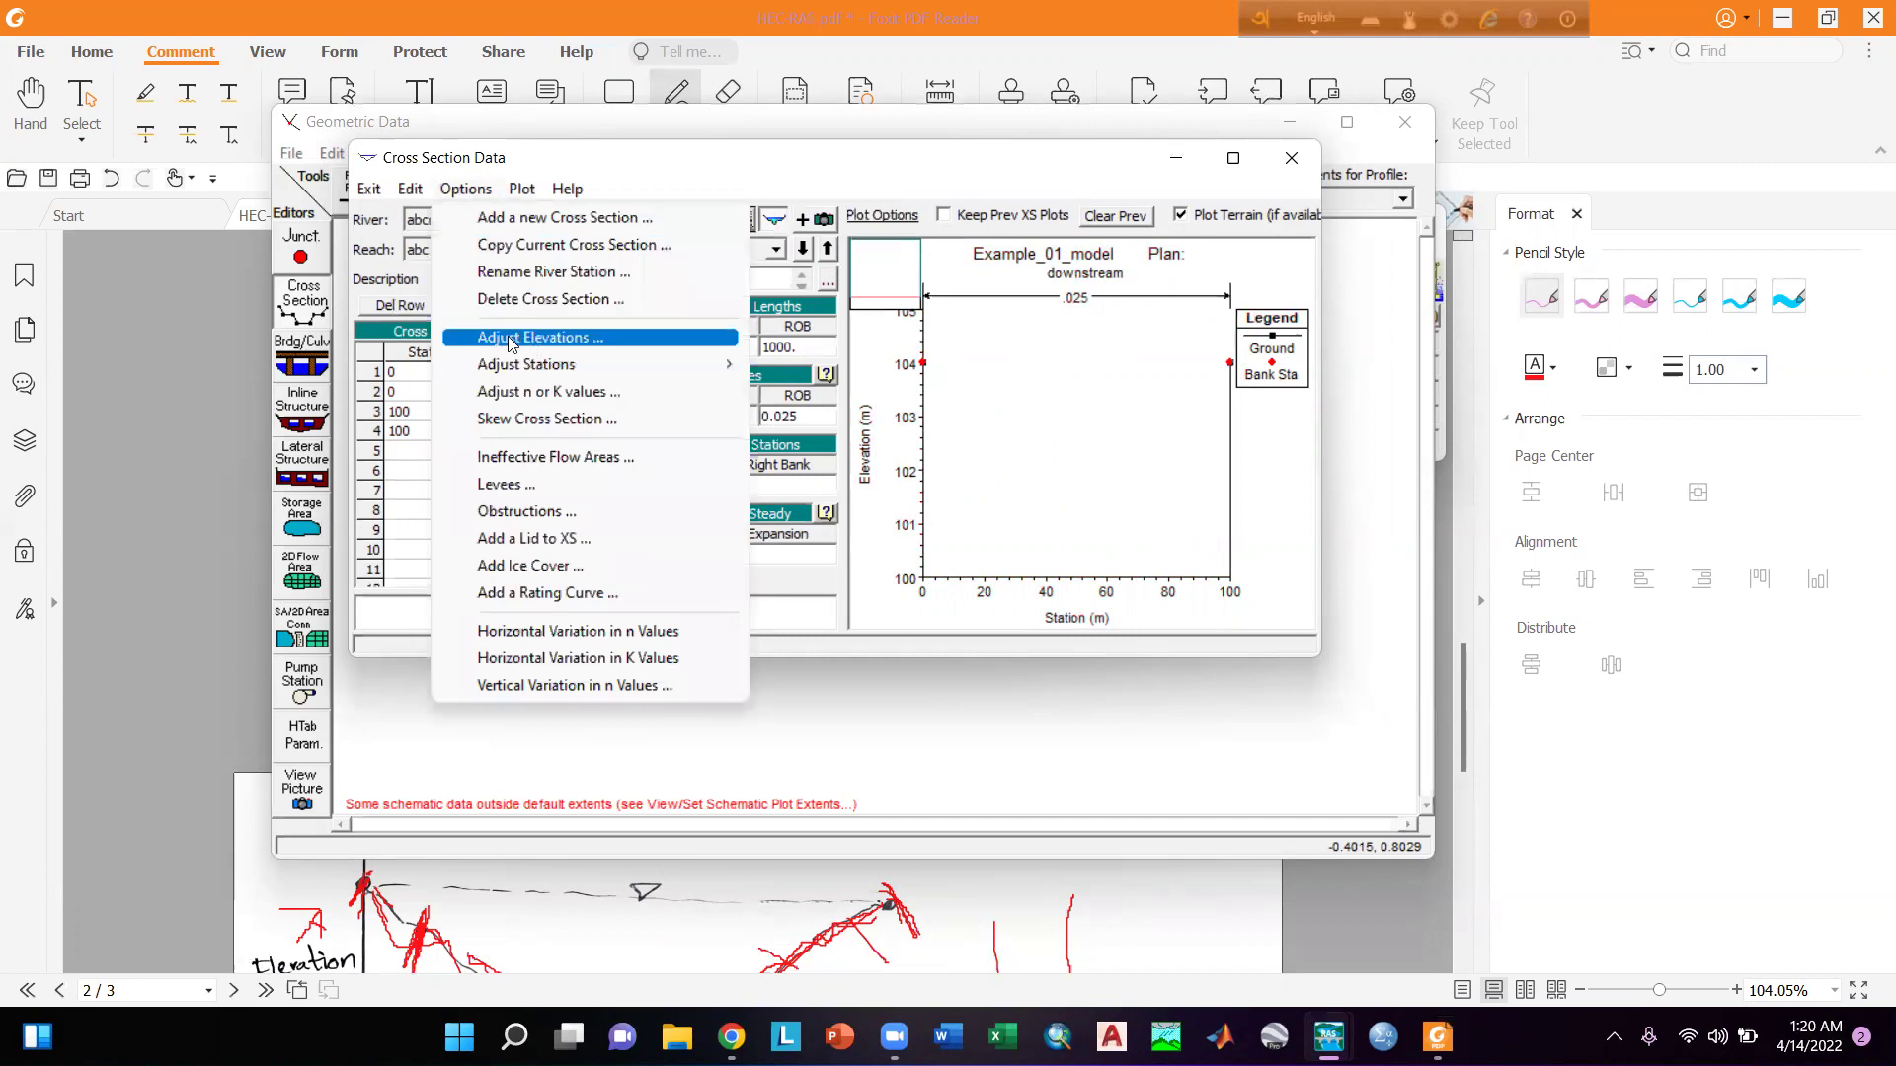
{"action": "left_click", "coordinate": [480, 194]}
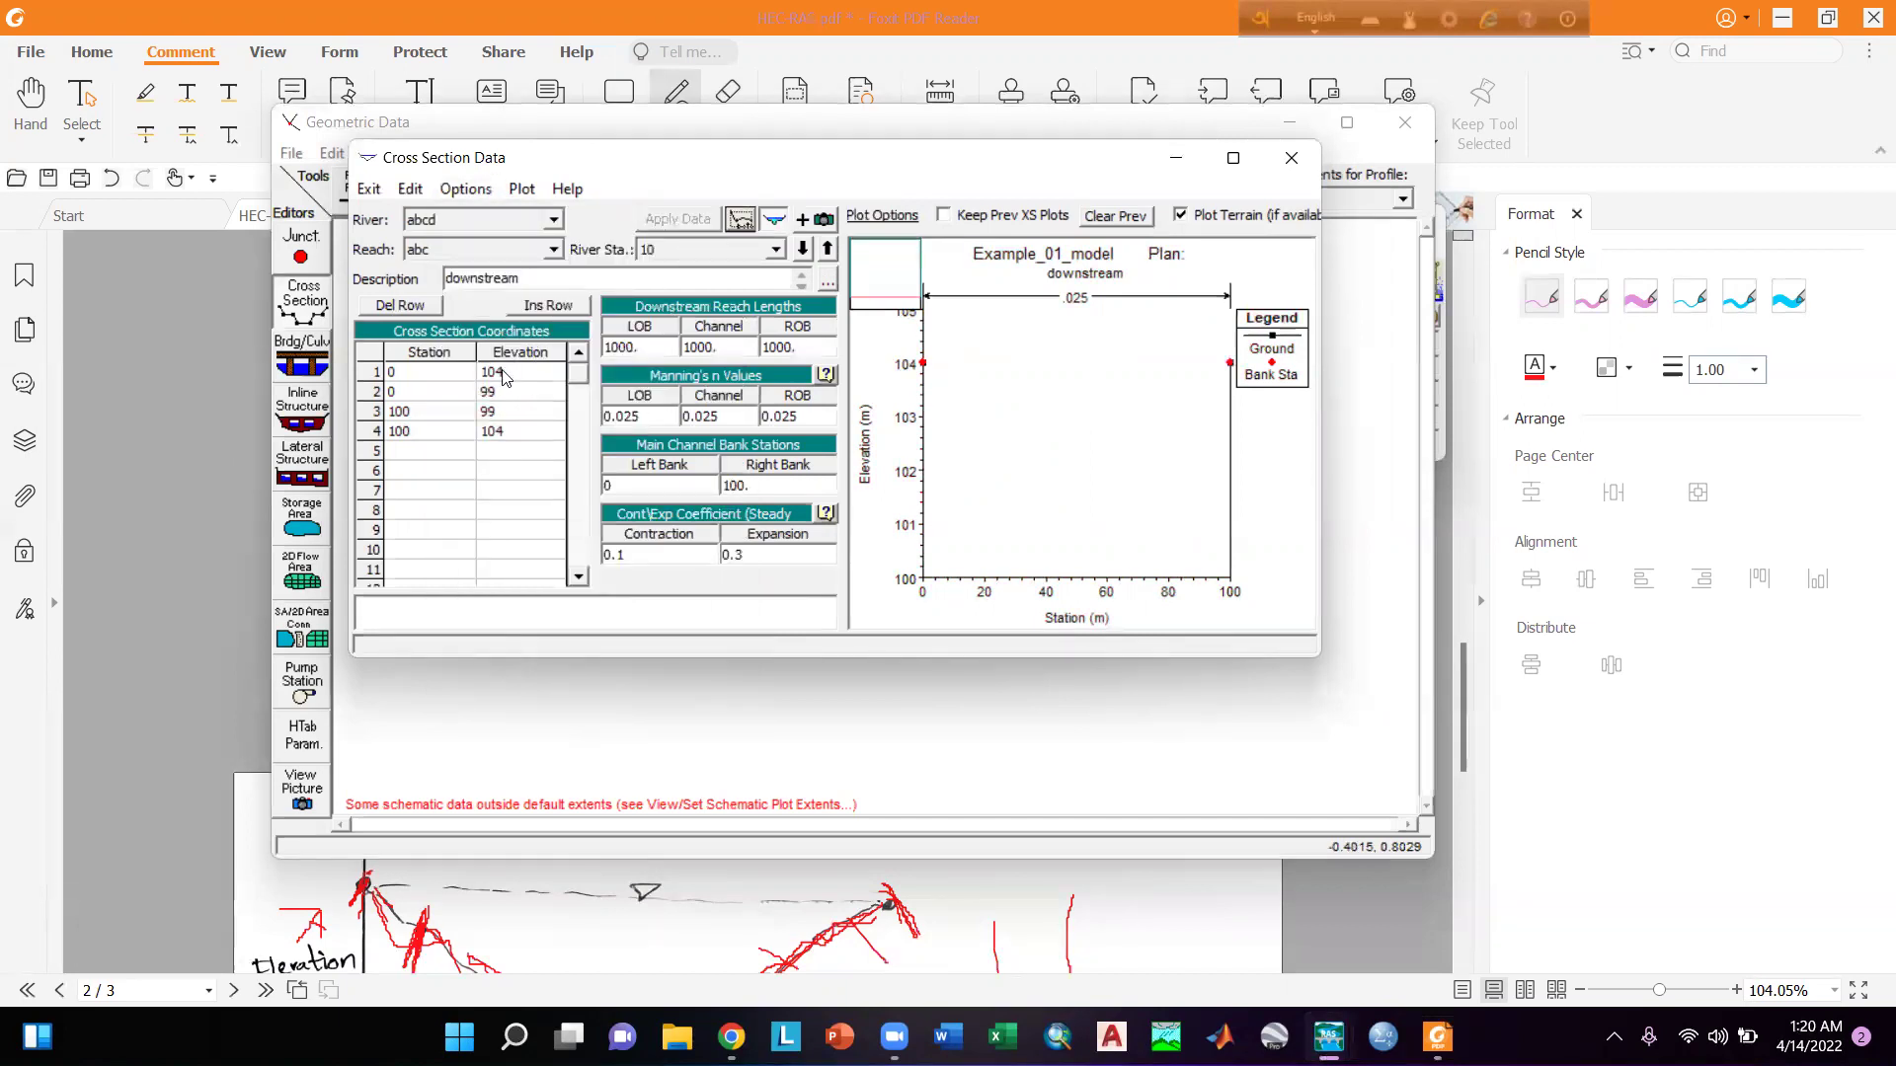
{"action": "left_click", "coordinate": [762, 219]}
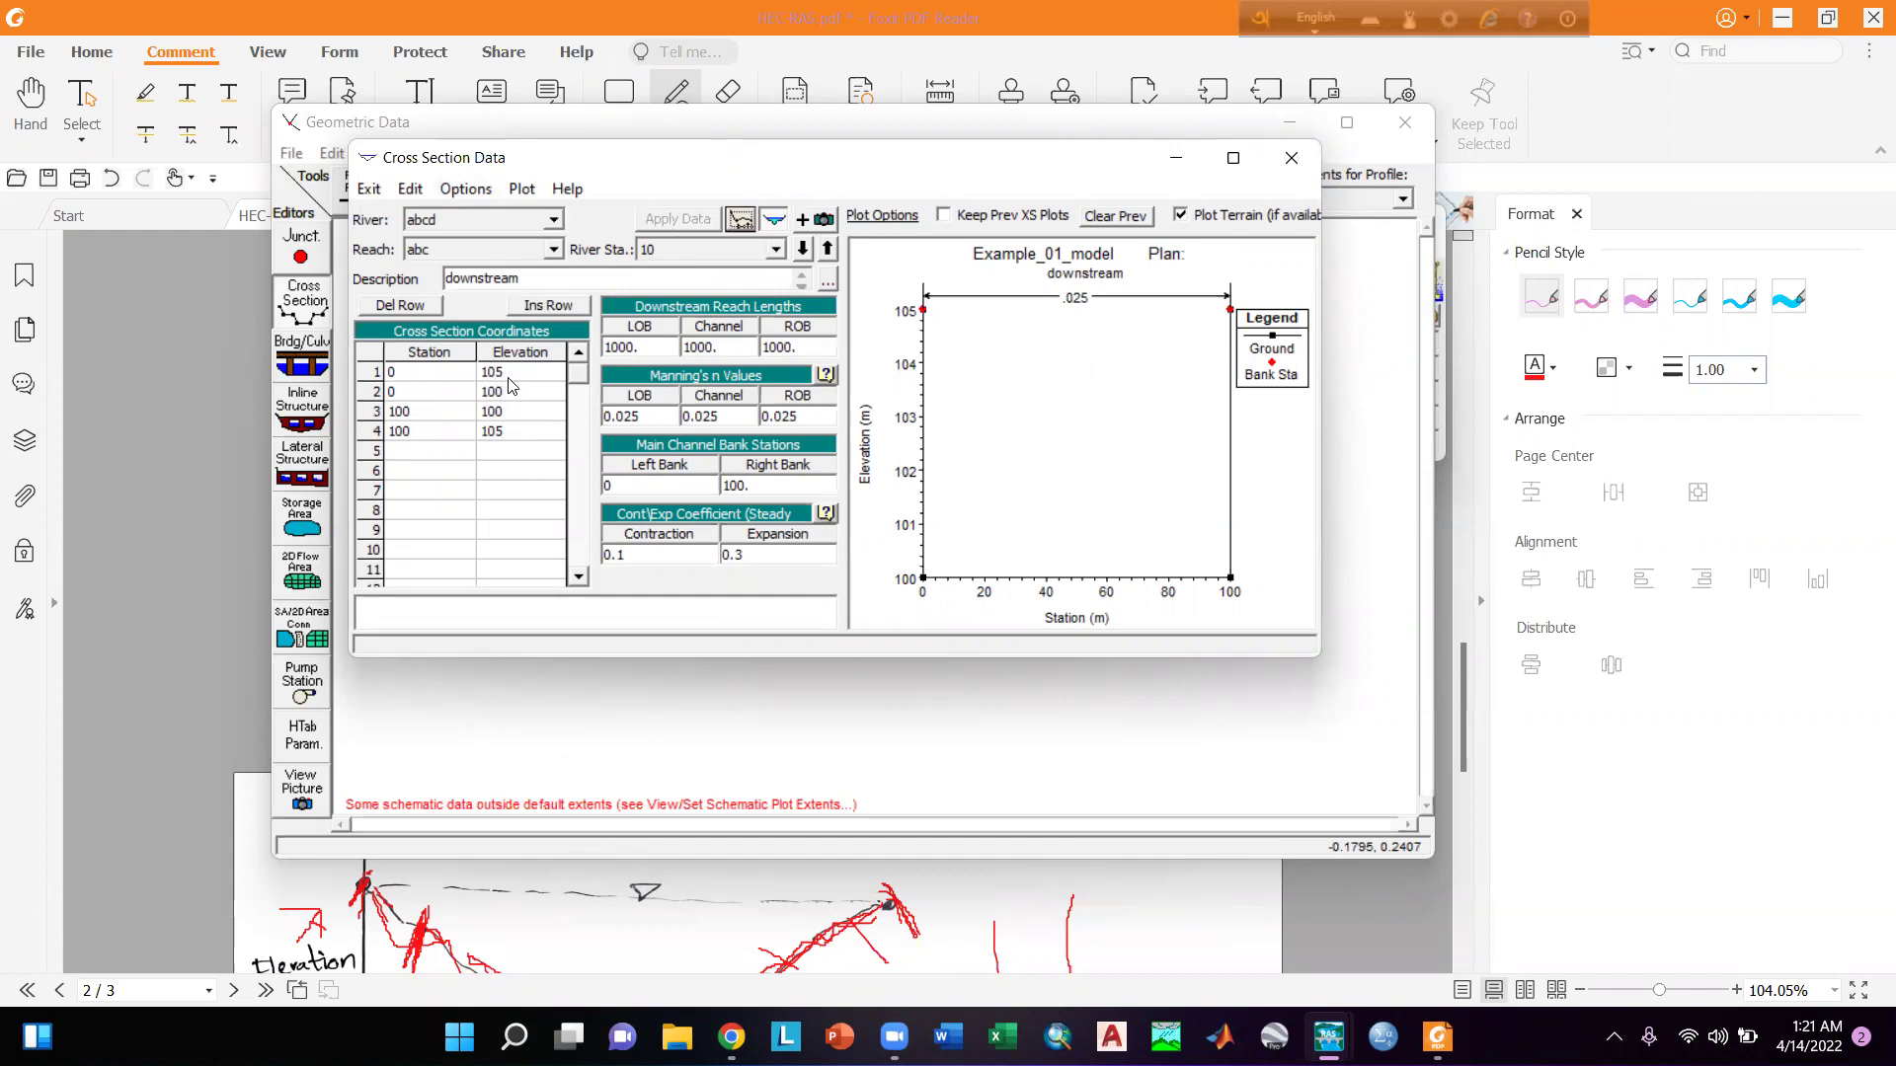
Adjust all elevations of the cross section at river station 10 by -1 and apply the data.
{"action": "left_click", "coordinate": [474, 191]}
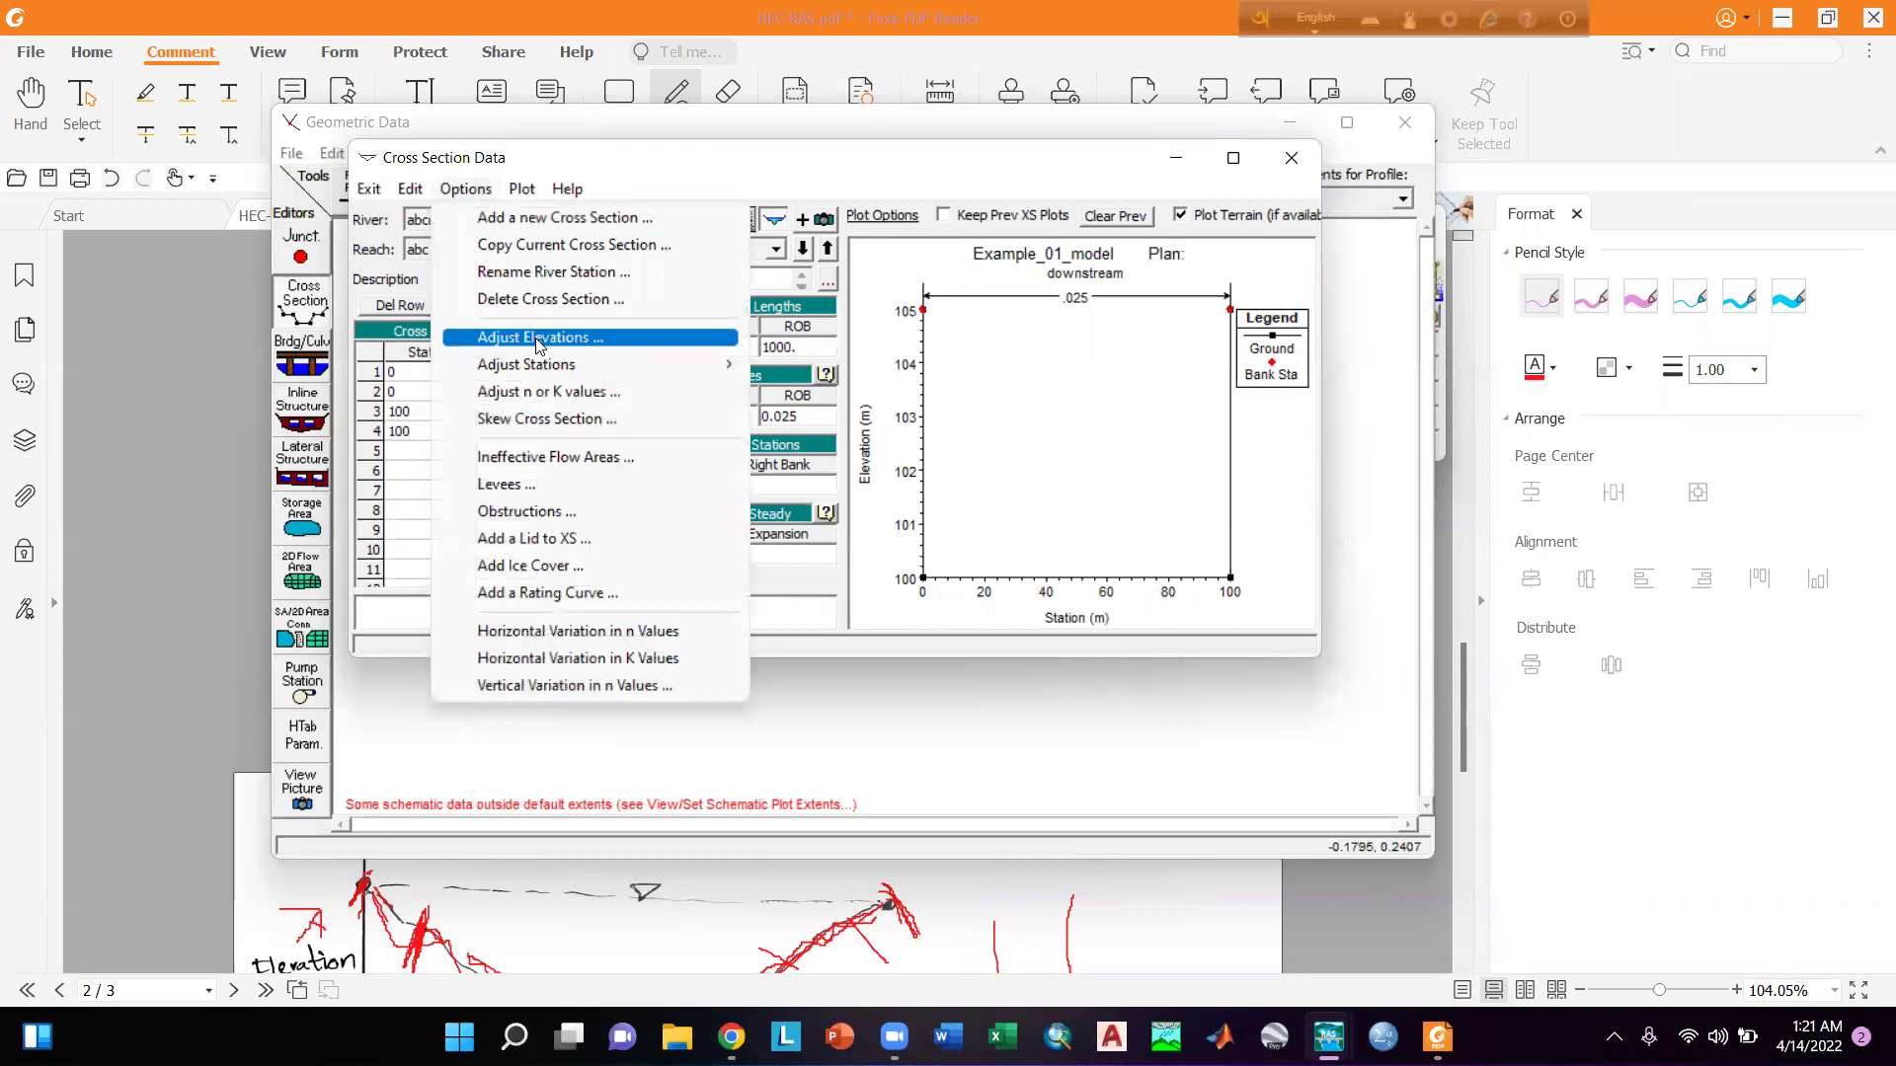
{"action": "left_click", "coordinate": [538, 340]}
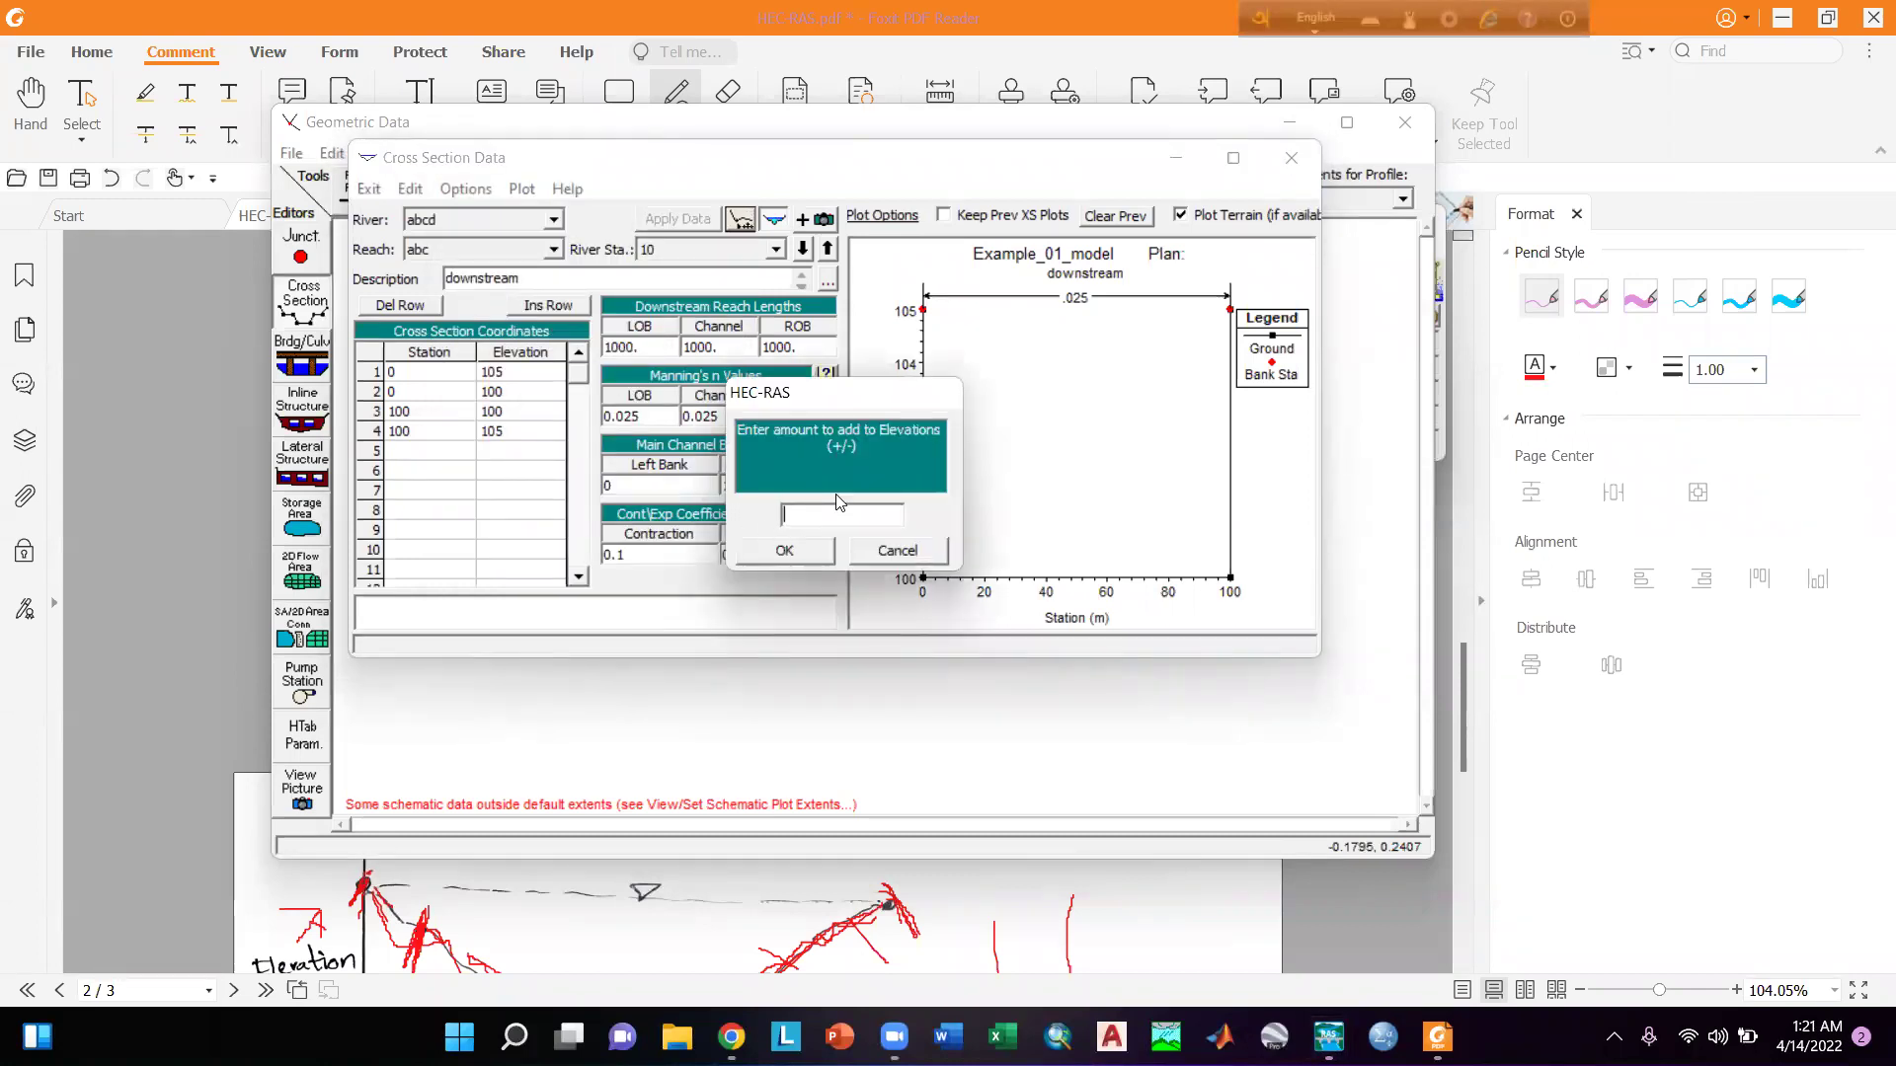
{"action": "type", "text": "-1"}
{"action": "left_click", "coordinate": [813, 553]}
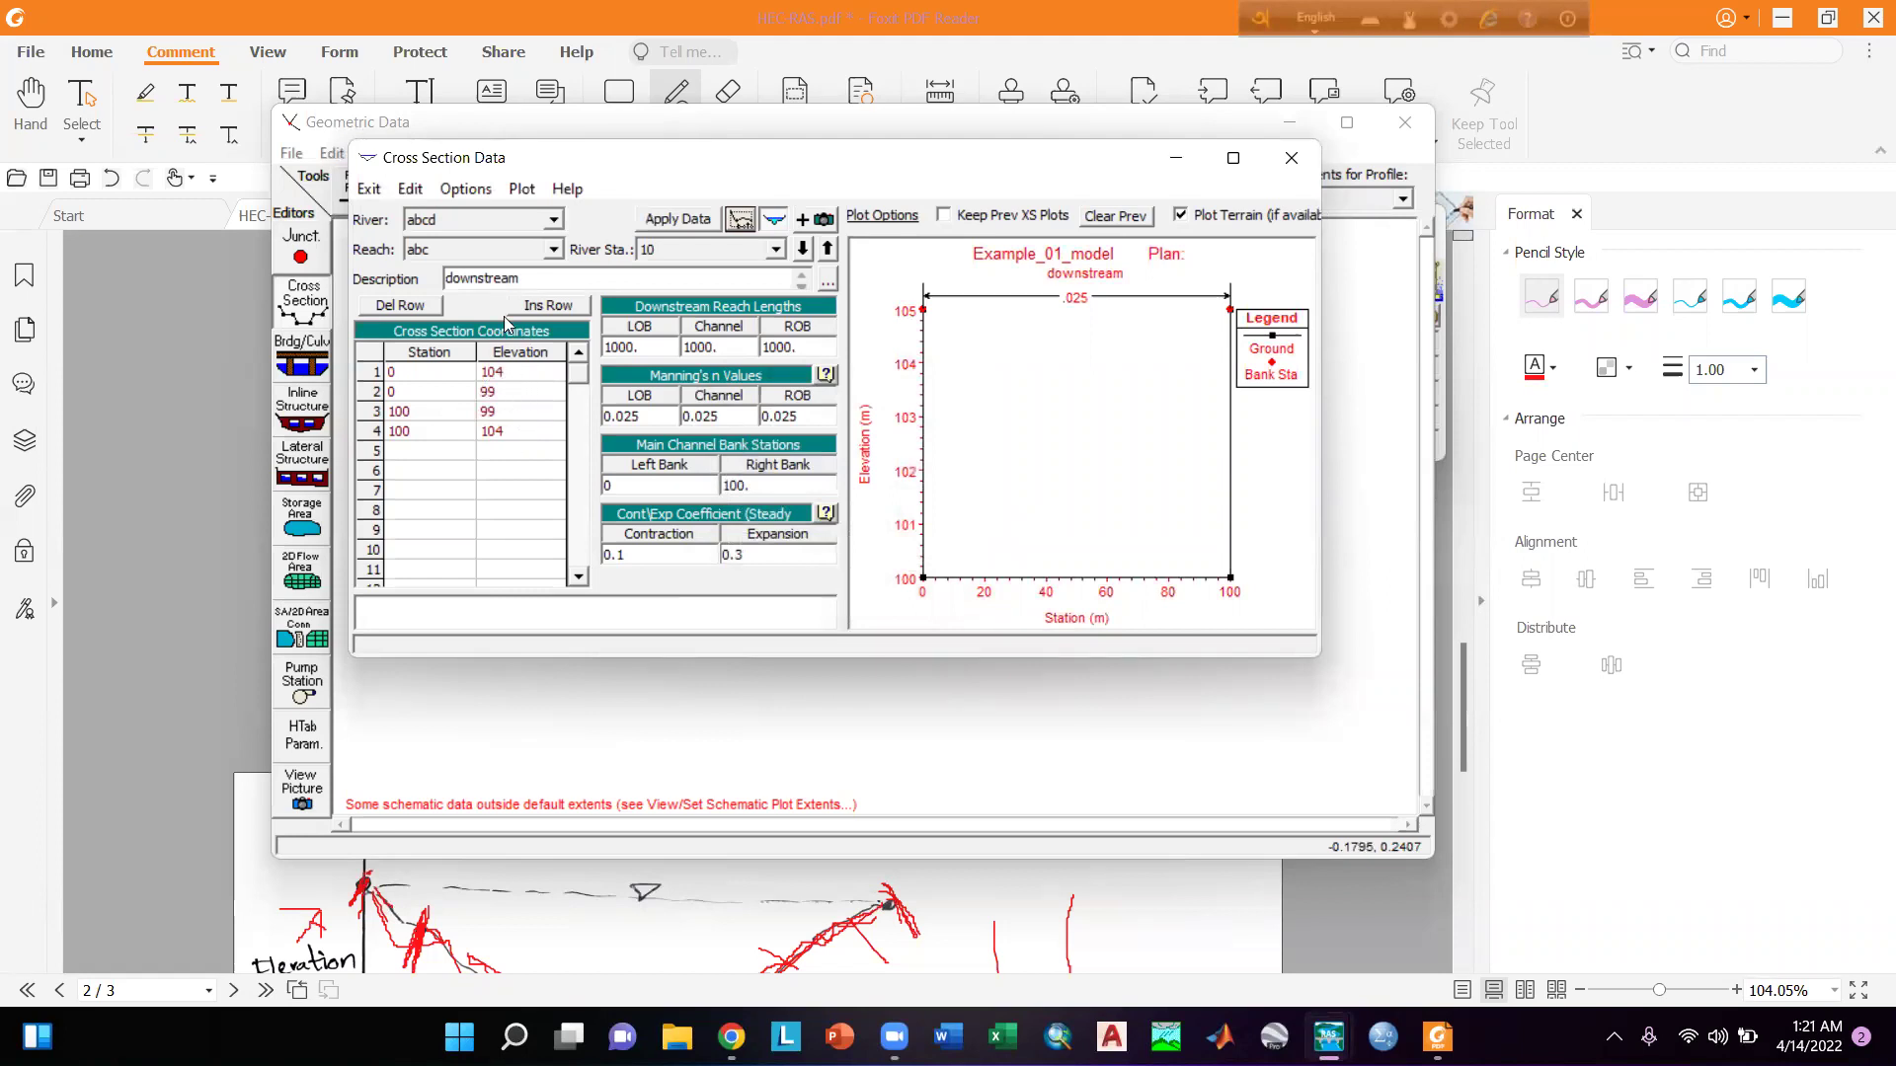
{"action": "left_click", "coordinate": [701, 221]}
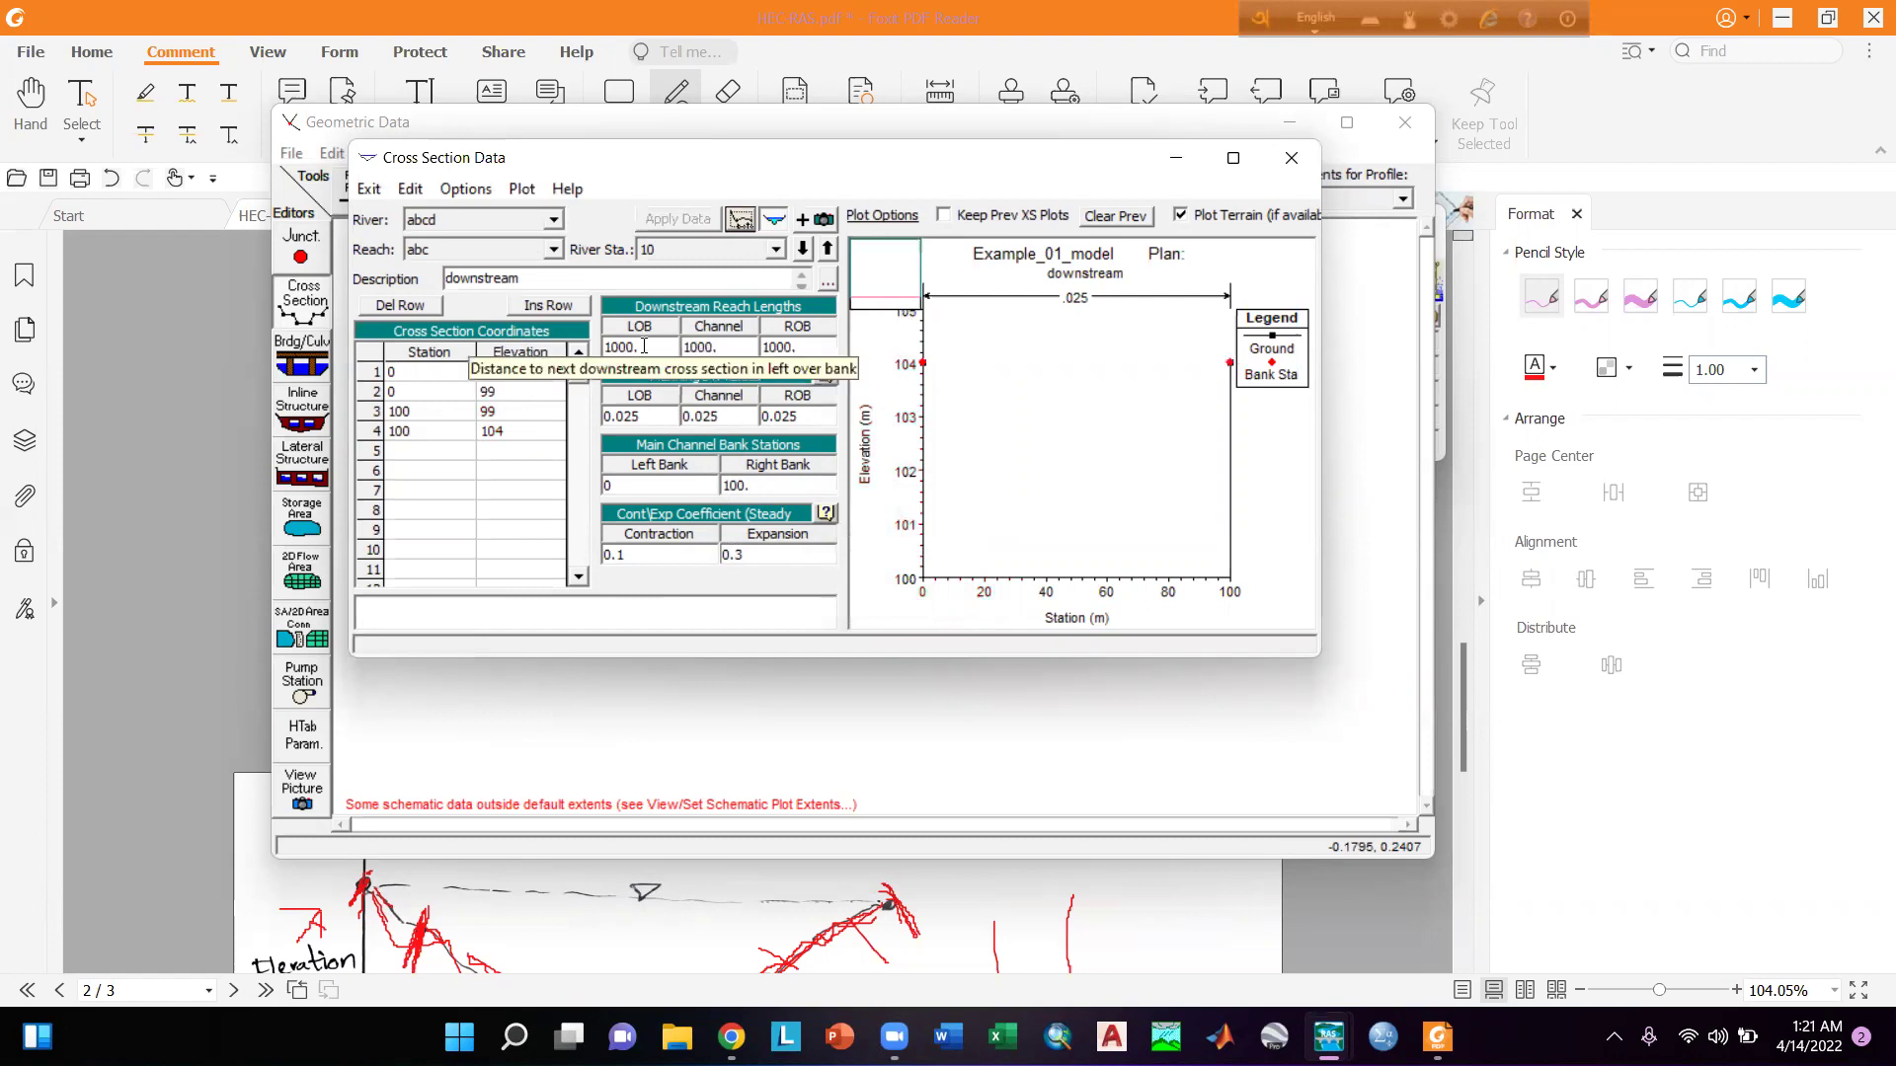
Set the LOB, Channel and ROB downstream reach lengths of river station 10 to 0.
{"action": "left_click", "coordinate": [651, 345]}
{"action": "left_click_drag", "start_coordinate": [617, 351], "coordinate": [605, 347]}
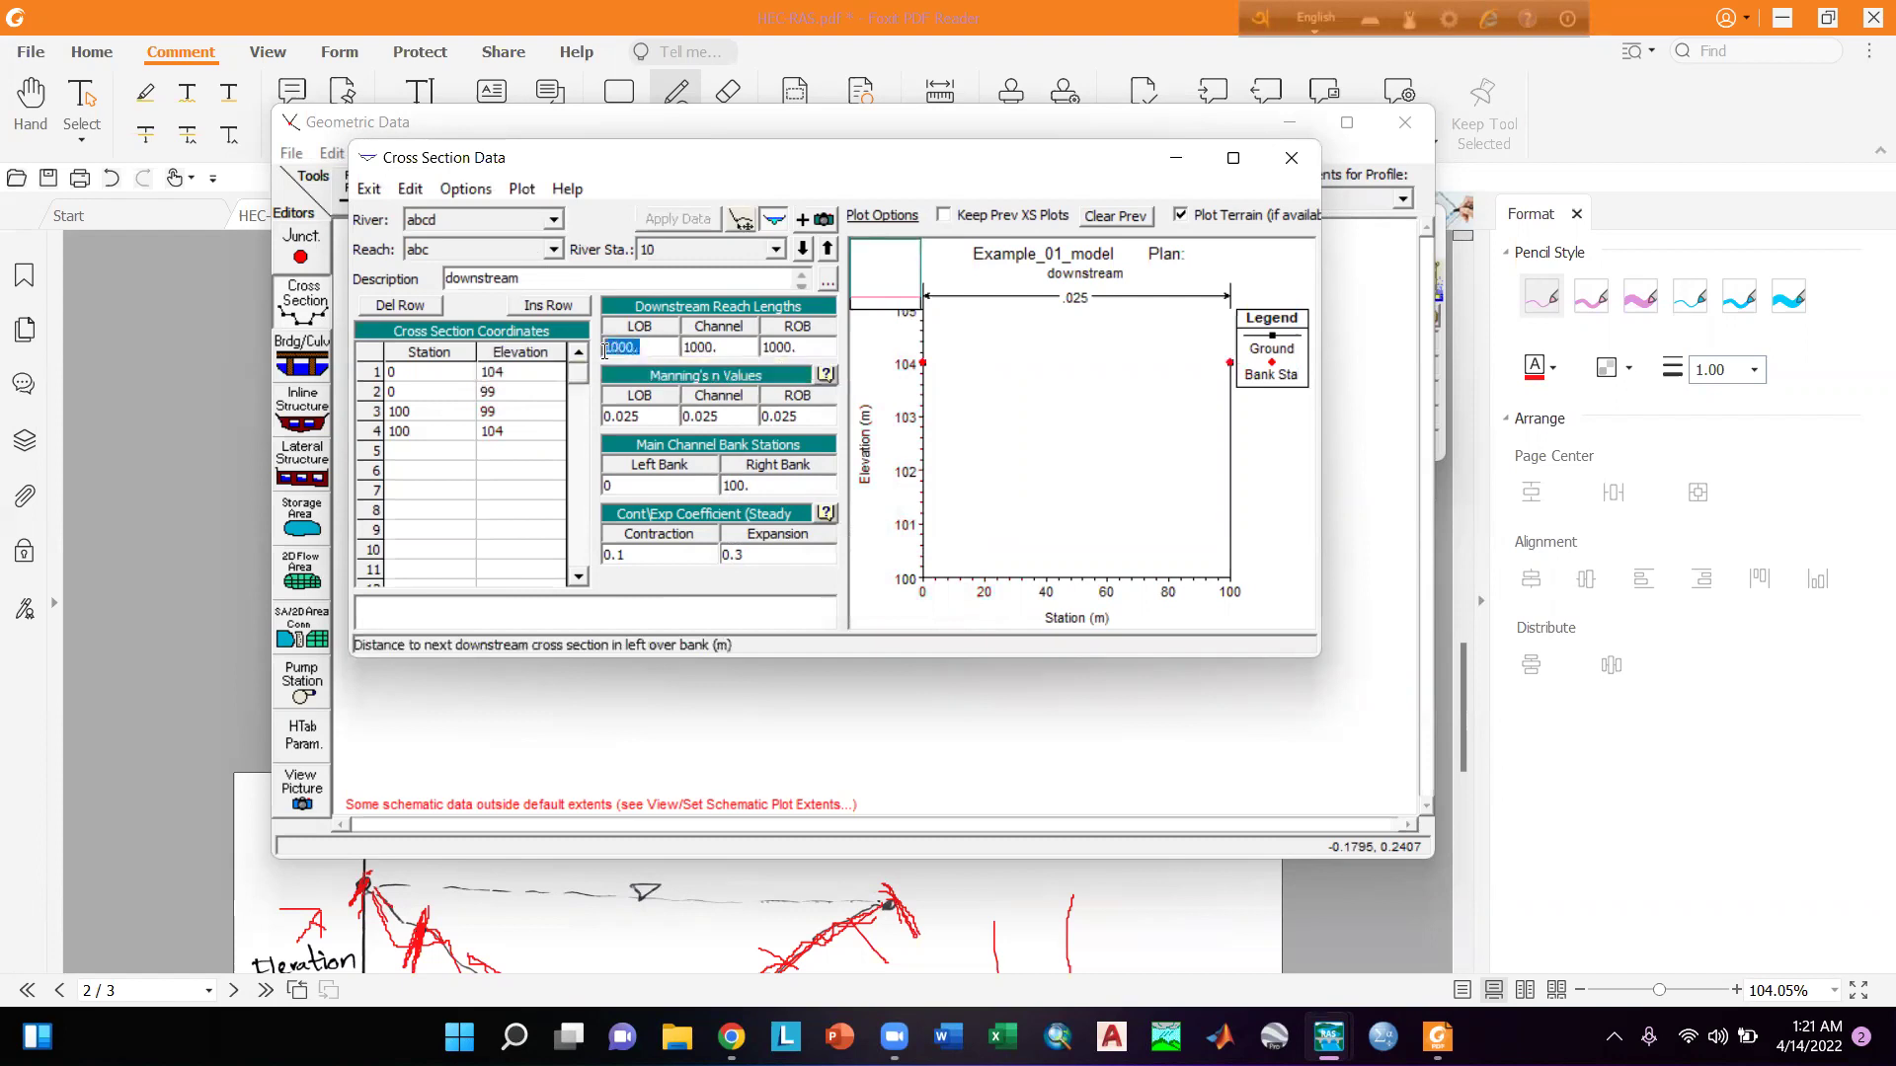
{"action": "type", "text": "0"}
{"action": "left_click_drag", "start_coordinate": [715, 346], "coordinate": [666, 355]}
{"action": "type", "text": "0"}
{"action": "left_click_drag", "start_coordinate": [798, 346], "coordinate": [762, 367]}
{"action": "type", "text": "0"}
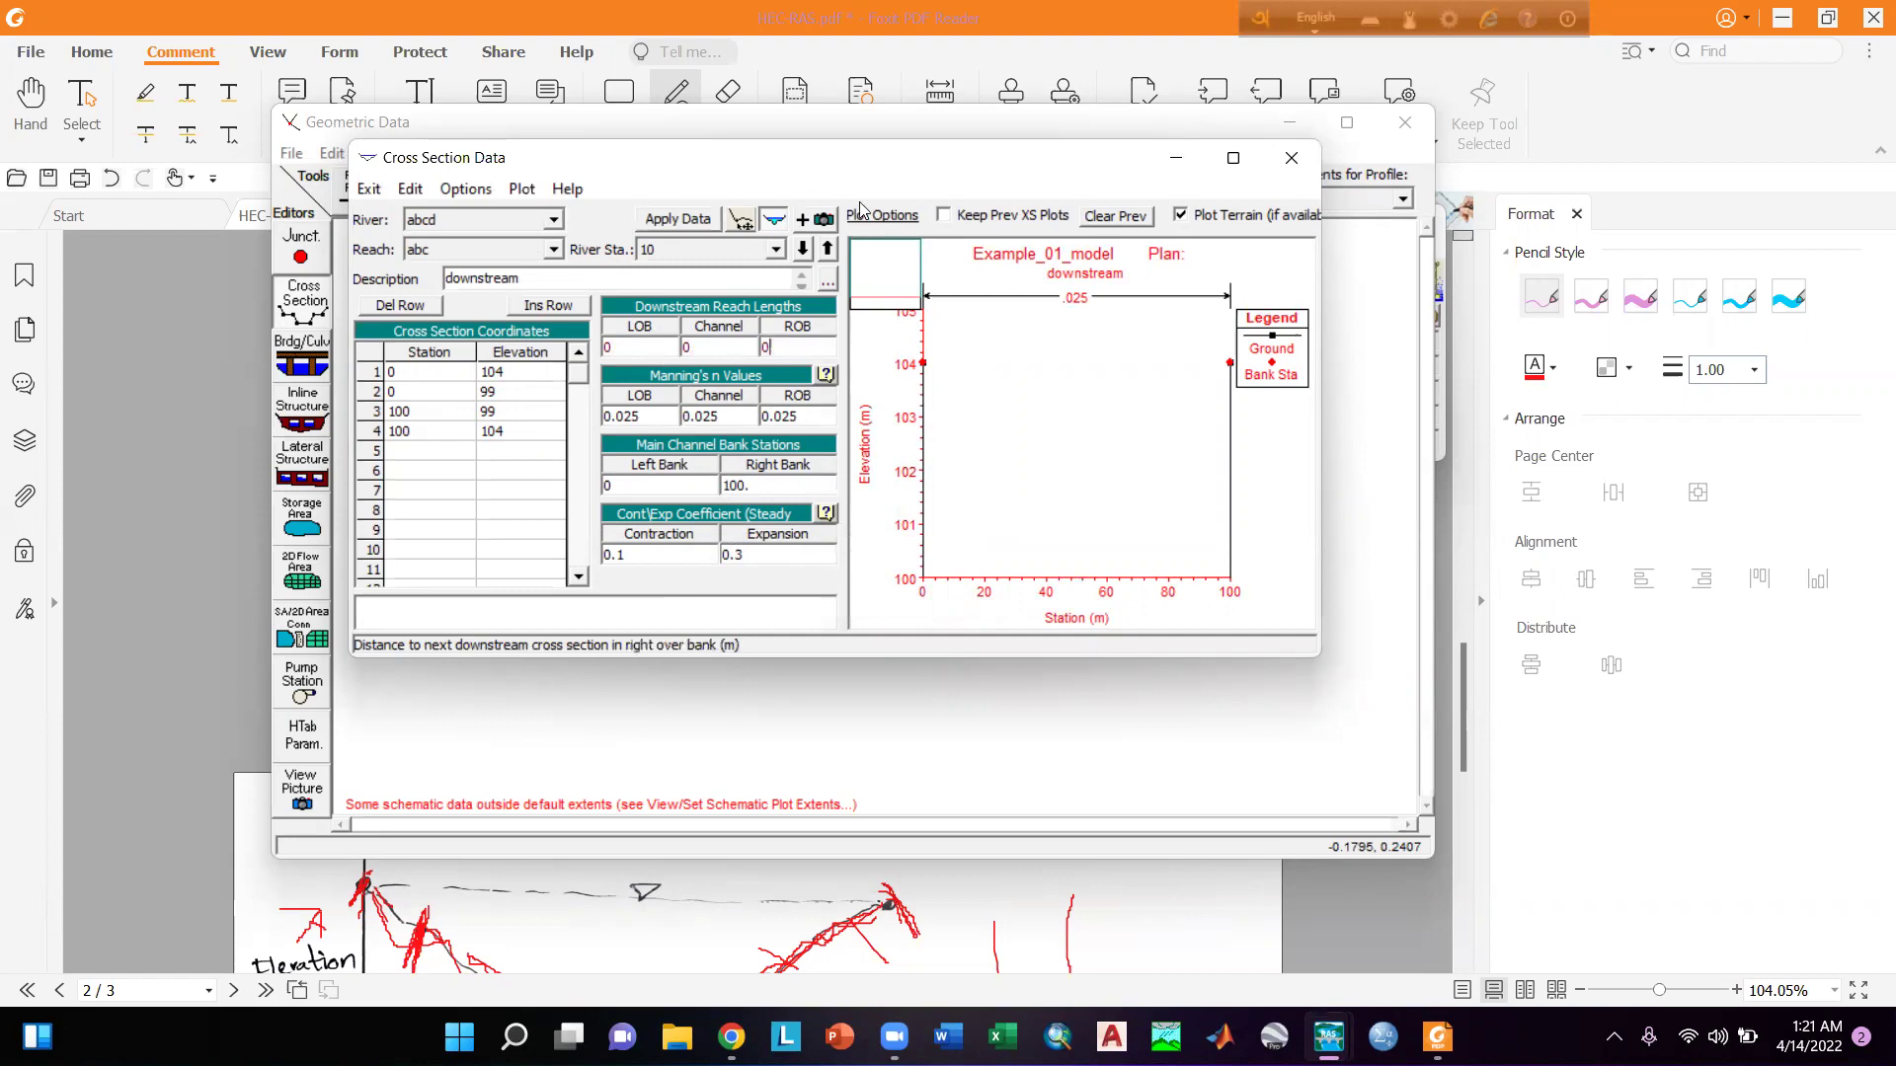
Switch to HEC-RAS.pdf and sketch a sloping channel reach with upstream and downstream end sections above the channel slope equation.
{"action": "left_click", "coordinate": [873, 9]}
{"action": "scroll", "coordinate": [803, 632], "scroll_direction": "down", "scroll_amount": 10}
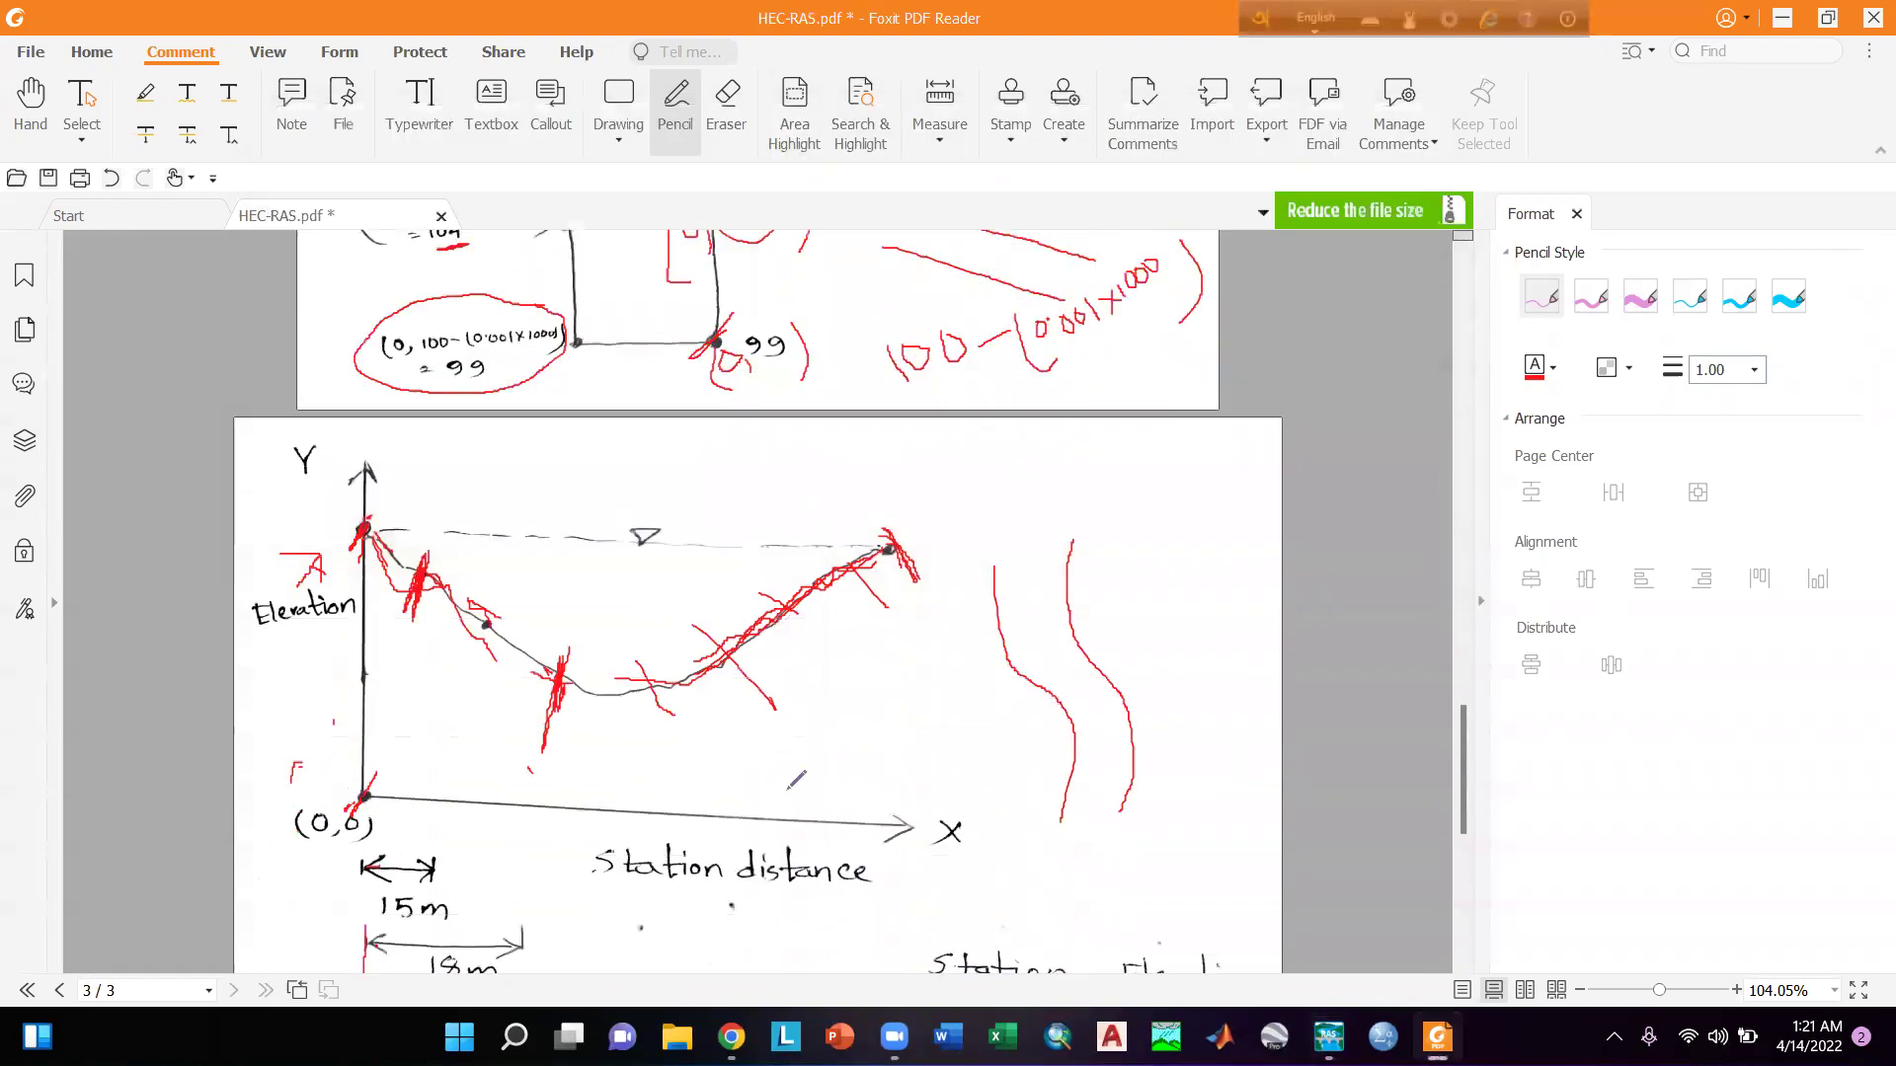
{"action": "left_click_drag", "start_coordinate": [454, 571], "coordinate": [706, 709]}
{"action": "left_click_drag", "start_coordinate": [542, 494], "coordinate": [573, 521]}
{"action": "left_click_drag", "start_coordinate": [660, 570], "coordinate": [737, 624]}
{"action": "mouse_move", "coordinate": [402, 530]}
{"action": "left_mouse_down"}
{"action": "mouse_move", "coordinate": [419, 593]}
{"action": "mouse_move", "coordinate": [497, 530]}
{"action": "mouse_move", "coordinate": [495, 460]}
{"action": "left_mouse_up"}
{"action": "mouse_move", "coordinate": [697, 707]}
{"action": "left_mouse_down"}
{"action": "mouse_move", "coordinate": [721, 721]}
{"action": "mouse_move", "coordinate": [801, 640]}
{"action": "left_mouse_up"}
{"action": "left_click_drag", "start_coordinate": [771, 576], "coordinate": [803, 643]}
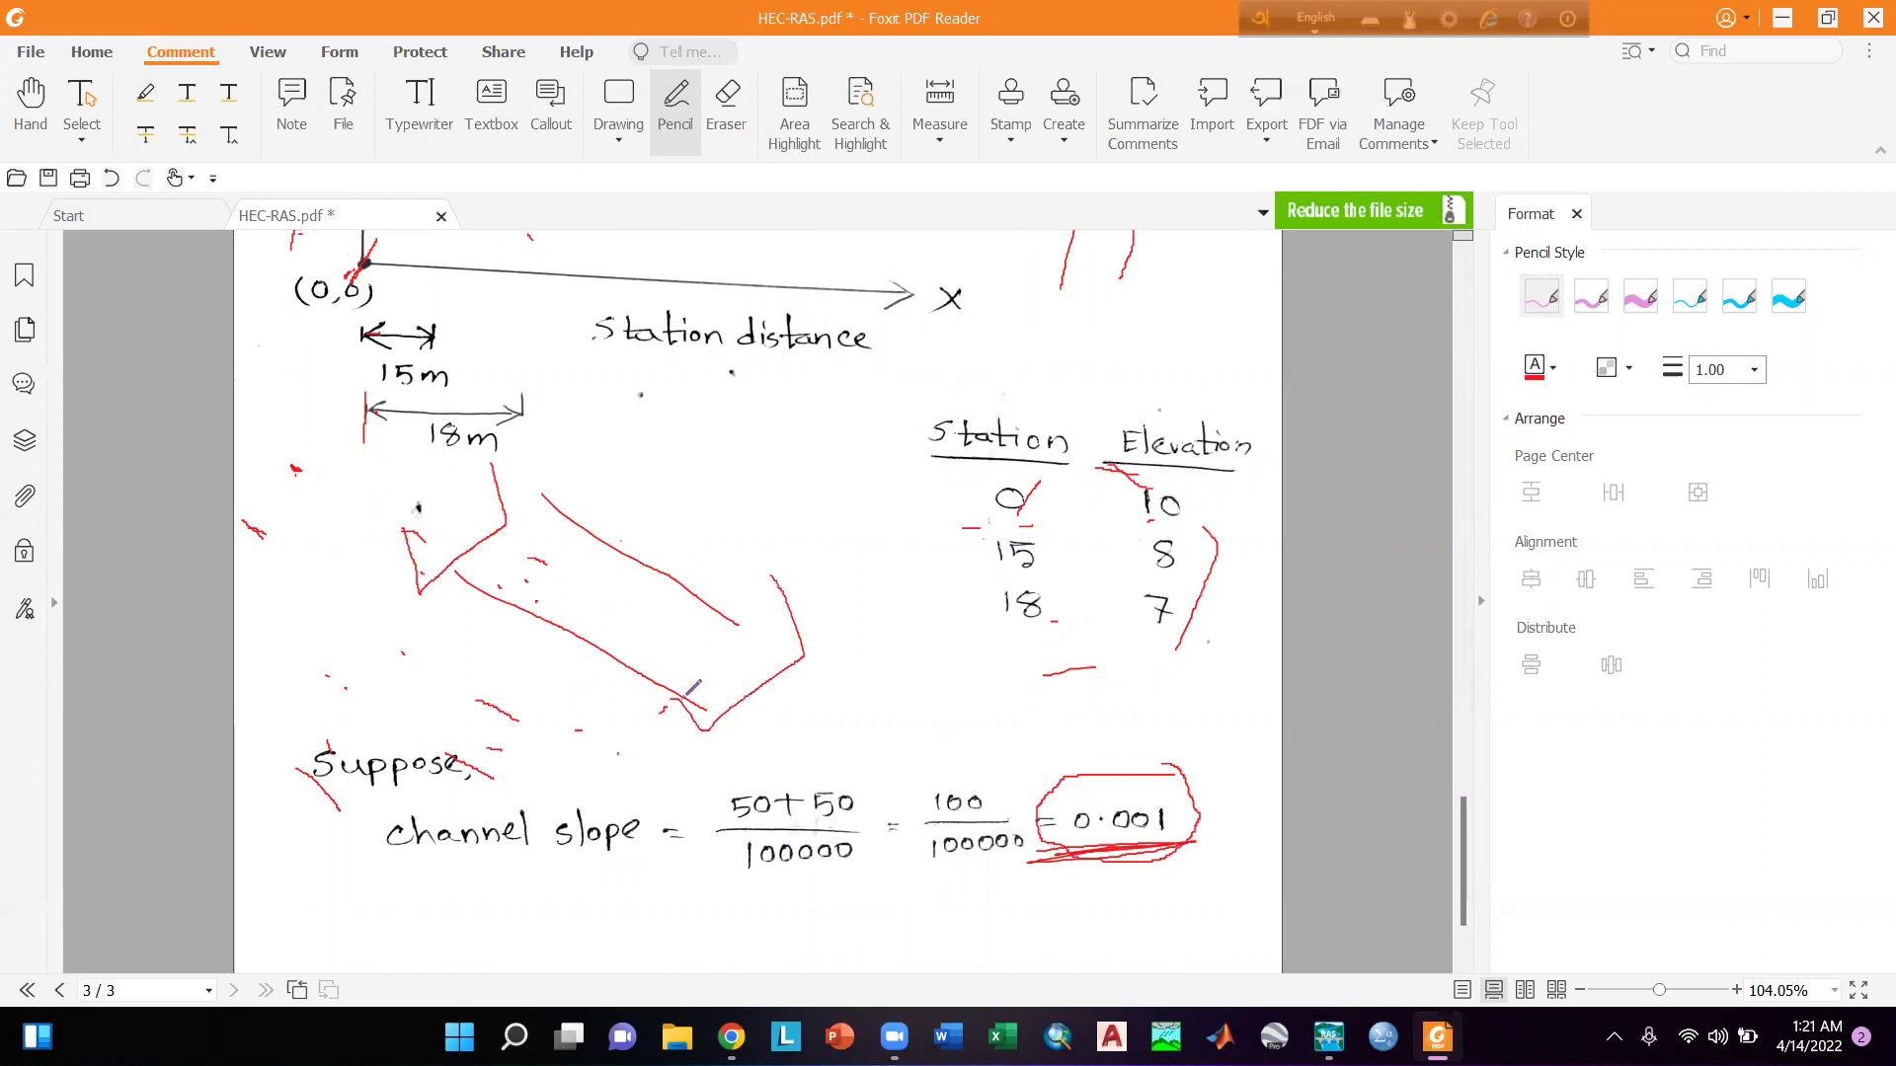
Hatch the sketched reach's downstream end, draw arrows beyond it, and return to river station 10's LOB Manning's n value in HEC-RAS.
{"action": "mouse_move", "coordinate": [688, 758]}
{"action": "left_mouse_down"}
{"action": "mouse_move", "coordinate": [795, 644]}
{"action": "mouse_move", "coordinate": [747, 719]}
{"action": "mouse_move", "coordinate": [812, 787]}
{"action": "left_mouse_up"}
{"action": "mouse_move", "coordinate": [846, 713]}
{"action": "left_mouse_down"}
{"action": "mouse_move", "coordinate": [881, 762]}
{"action": "mouse_move", "coordinate": [895, 725]}
{"action": "left_mouse_up"}
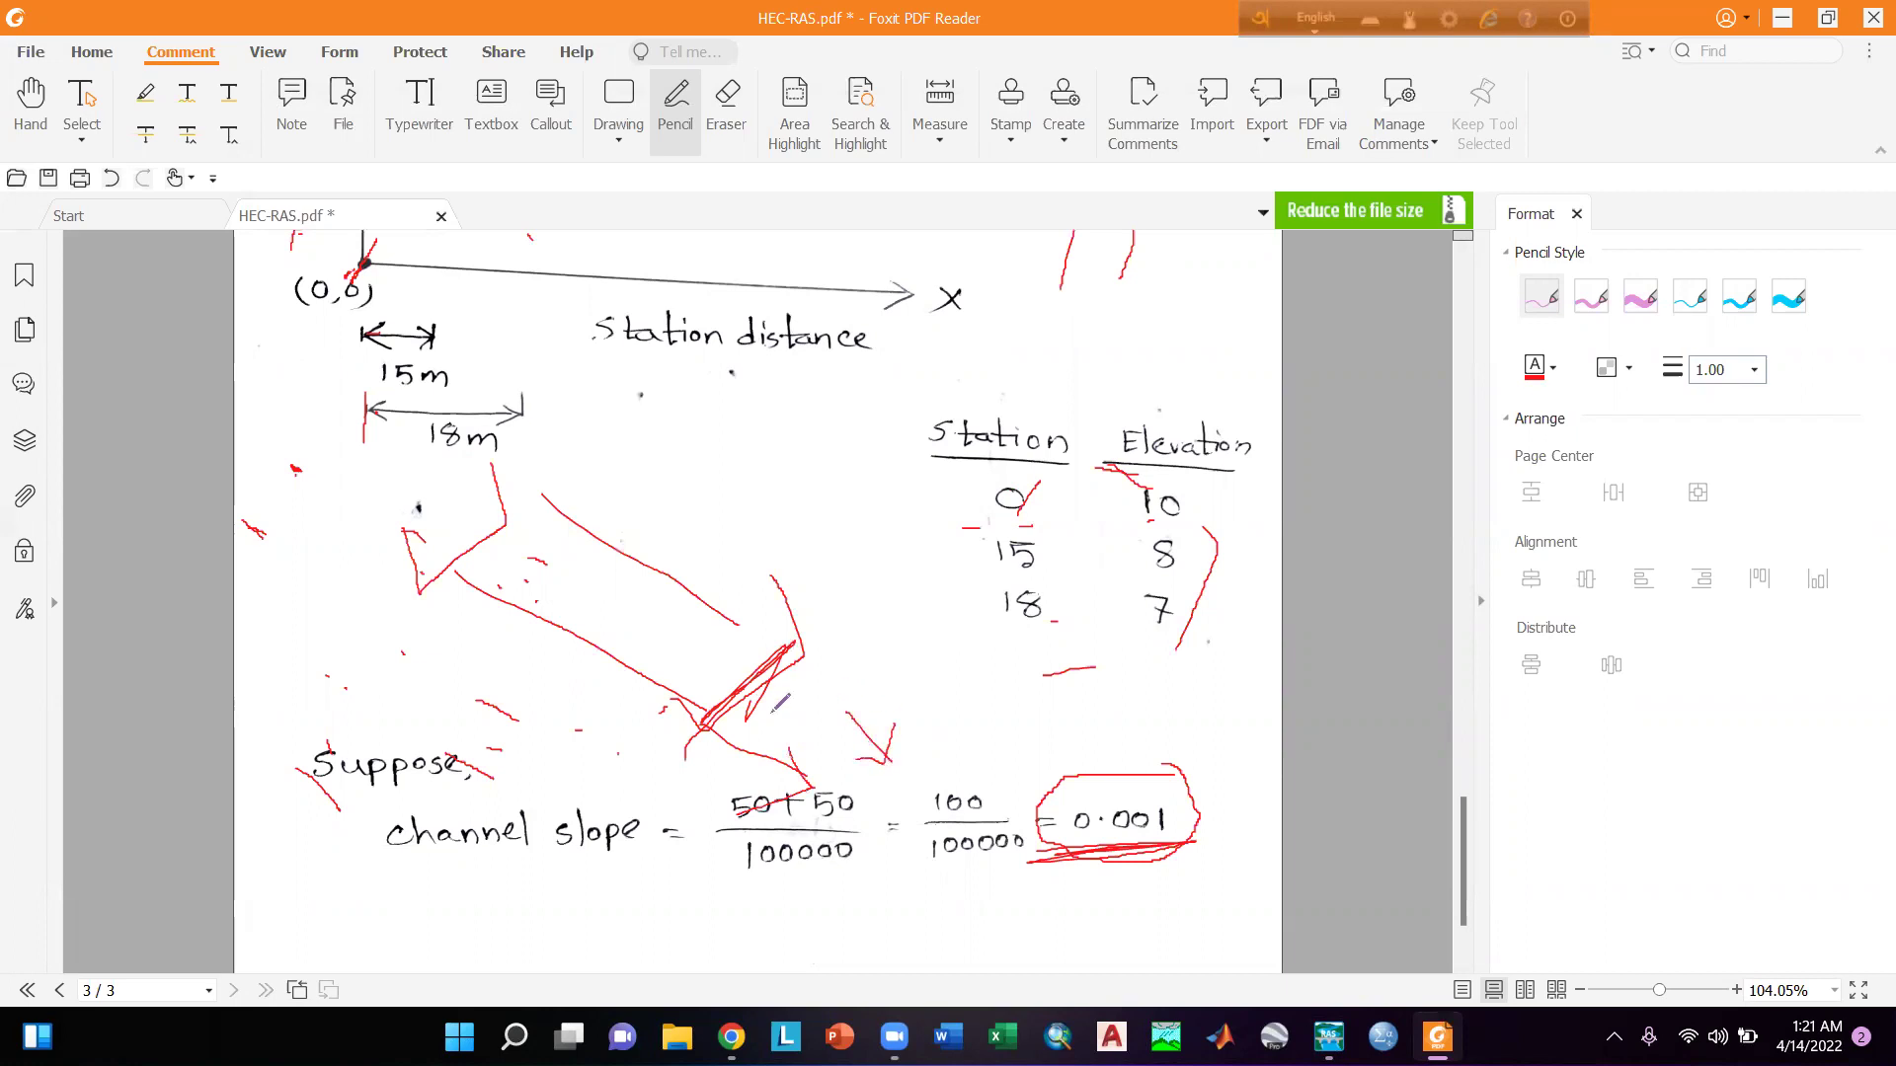
{"action": "mouse_move", "coordinate": [1467, 1021]}
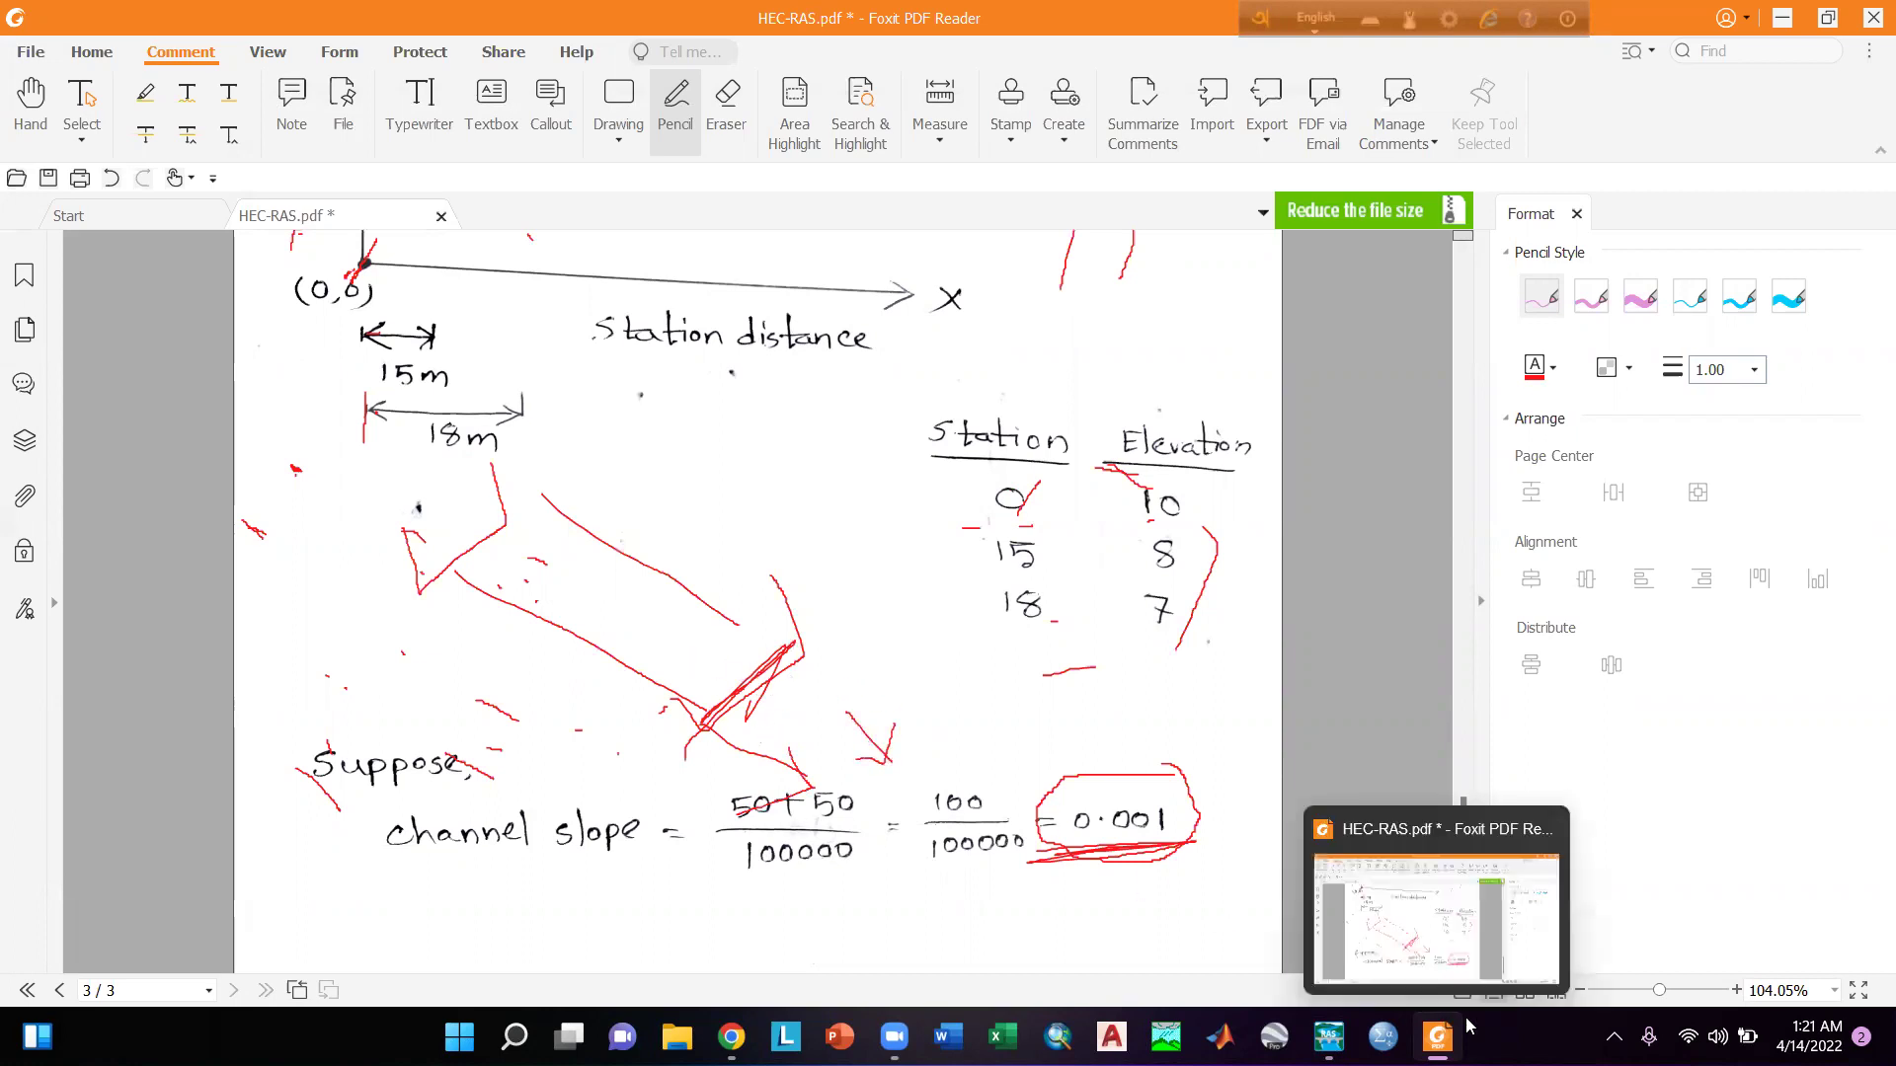
{"action": "mouse_move", "coordinate": [1328, 1036]}
{"action": "left_click", "coordinate": [1580, 914]}
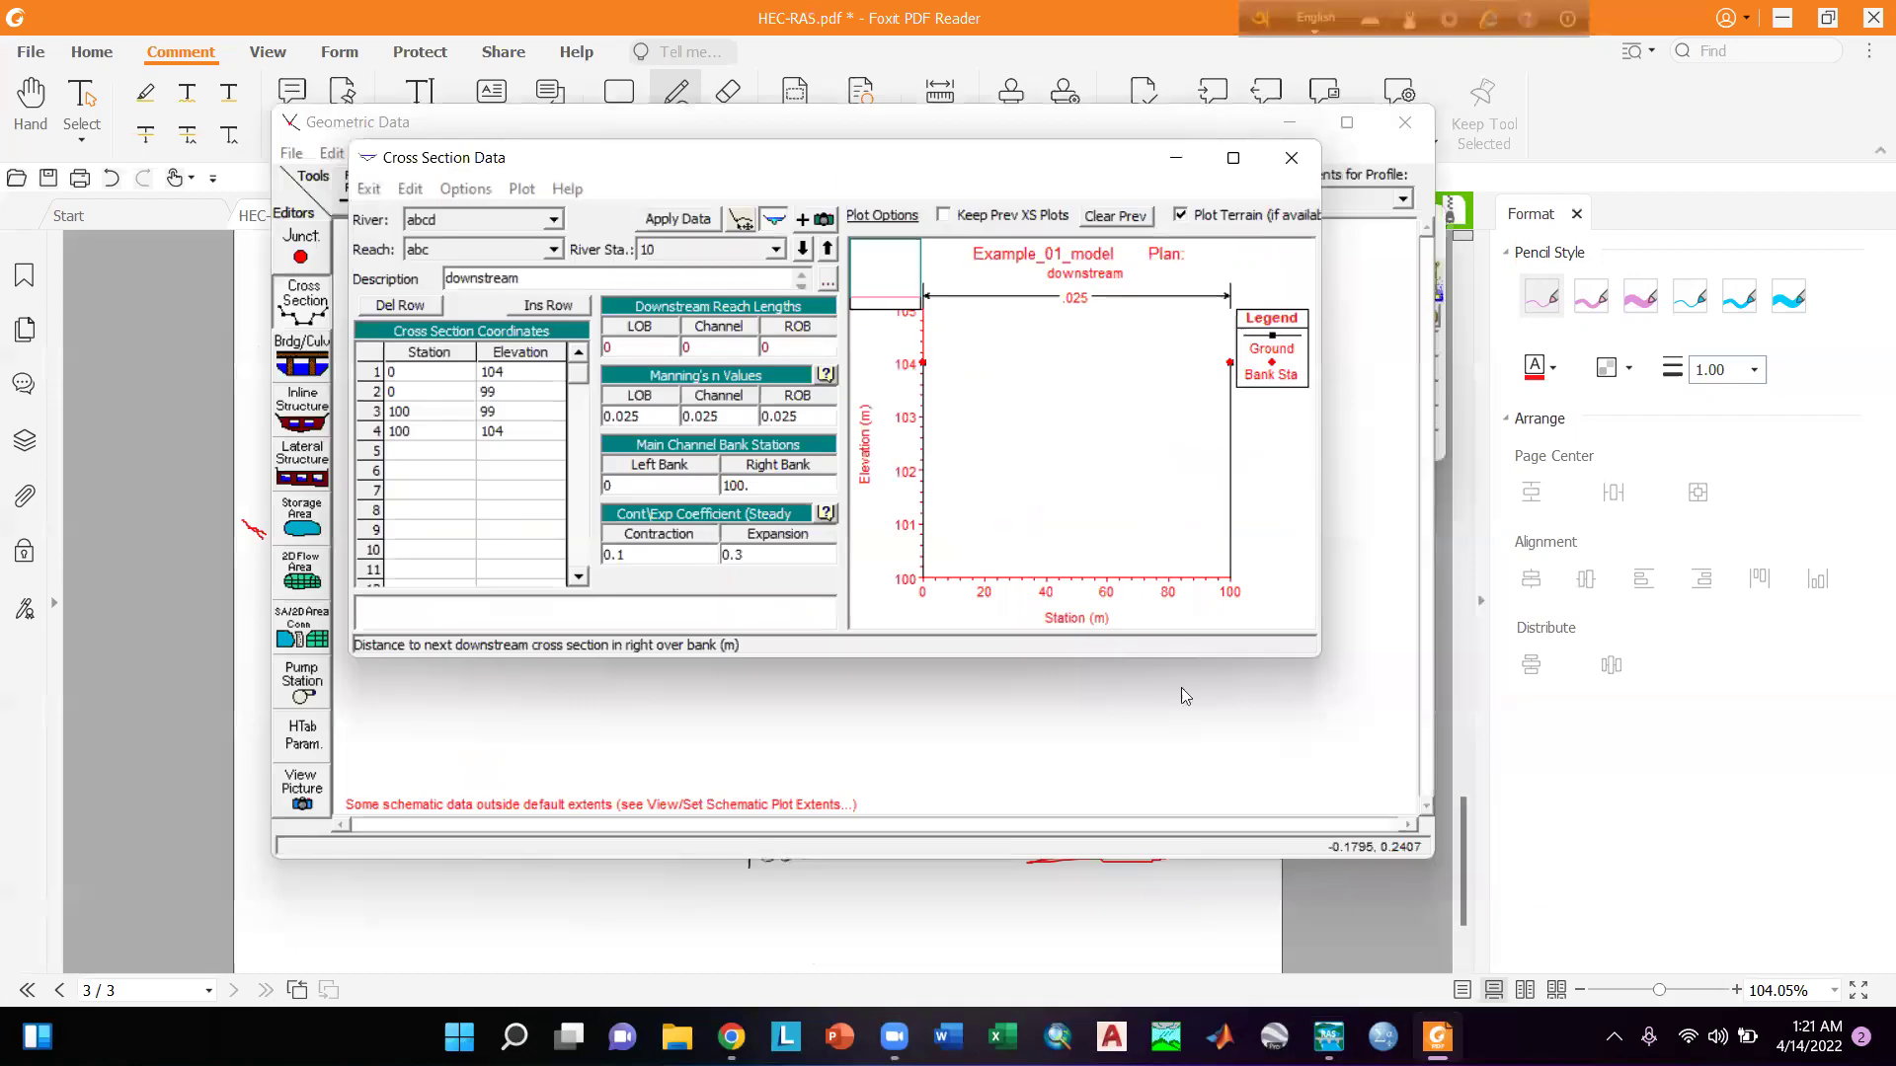
{"action": "left_click", "coordinate": [658, 420]}
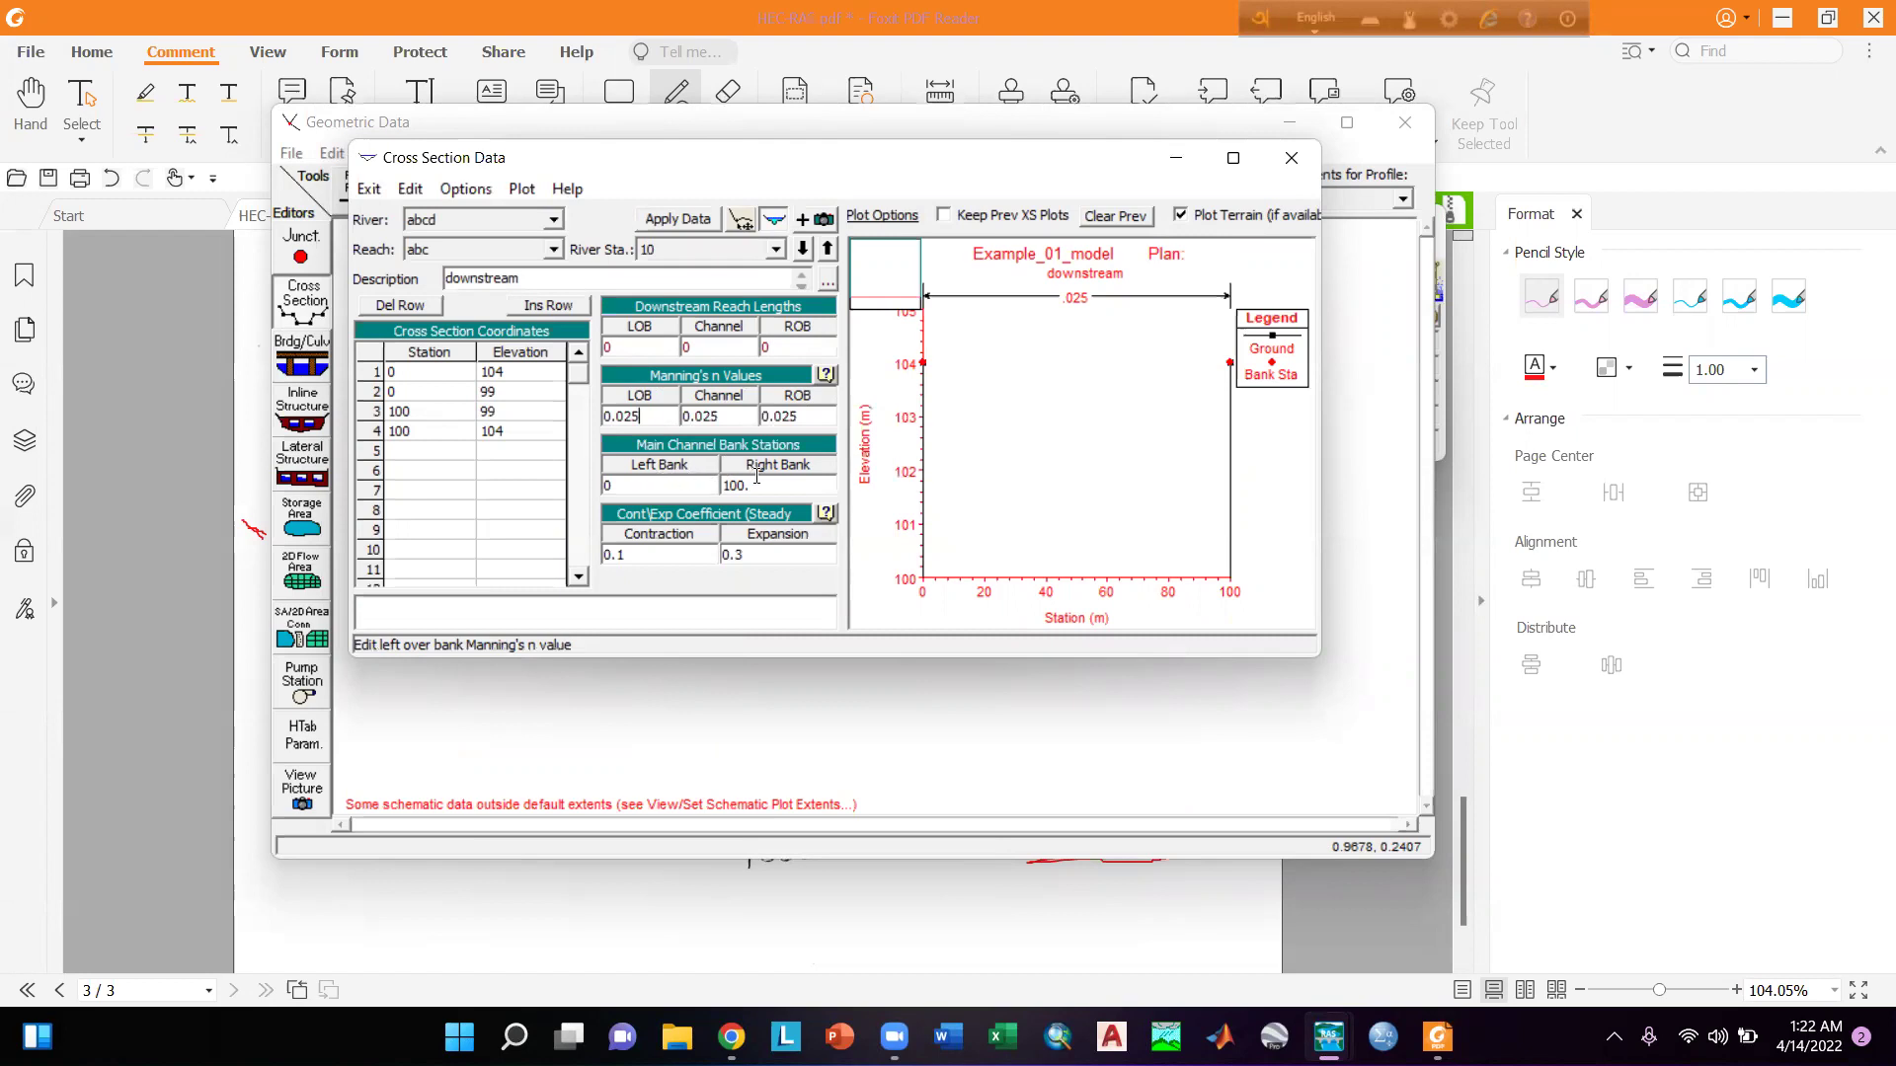
Switch to HEC-RAS.pdf and sketch an open-topped rectangular section below the channel slope equation.
{"action": "left_click", "coordinate": [757, 8]}
{"action": "scroll", "coordinate": [701, 770], "scroll_direction": "down", "scroll_amount": 3}
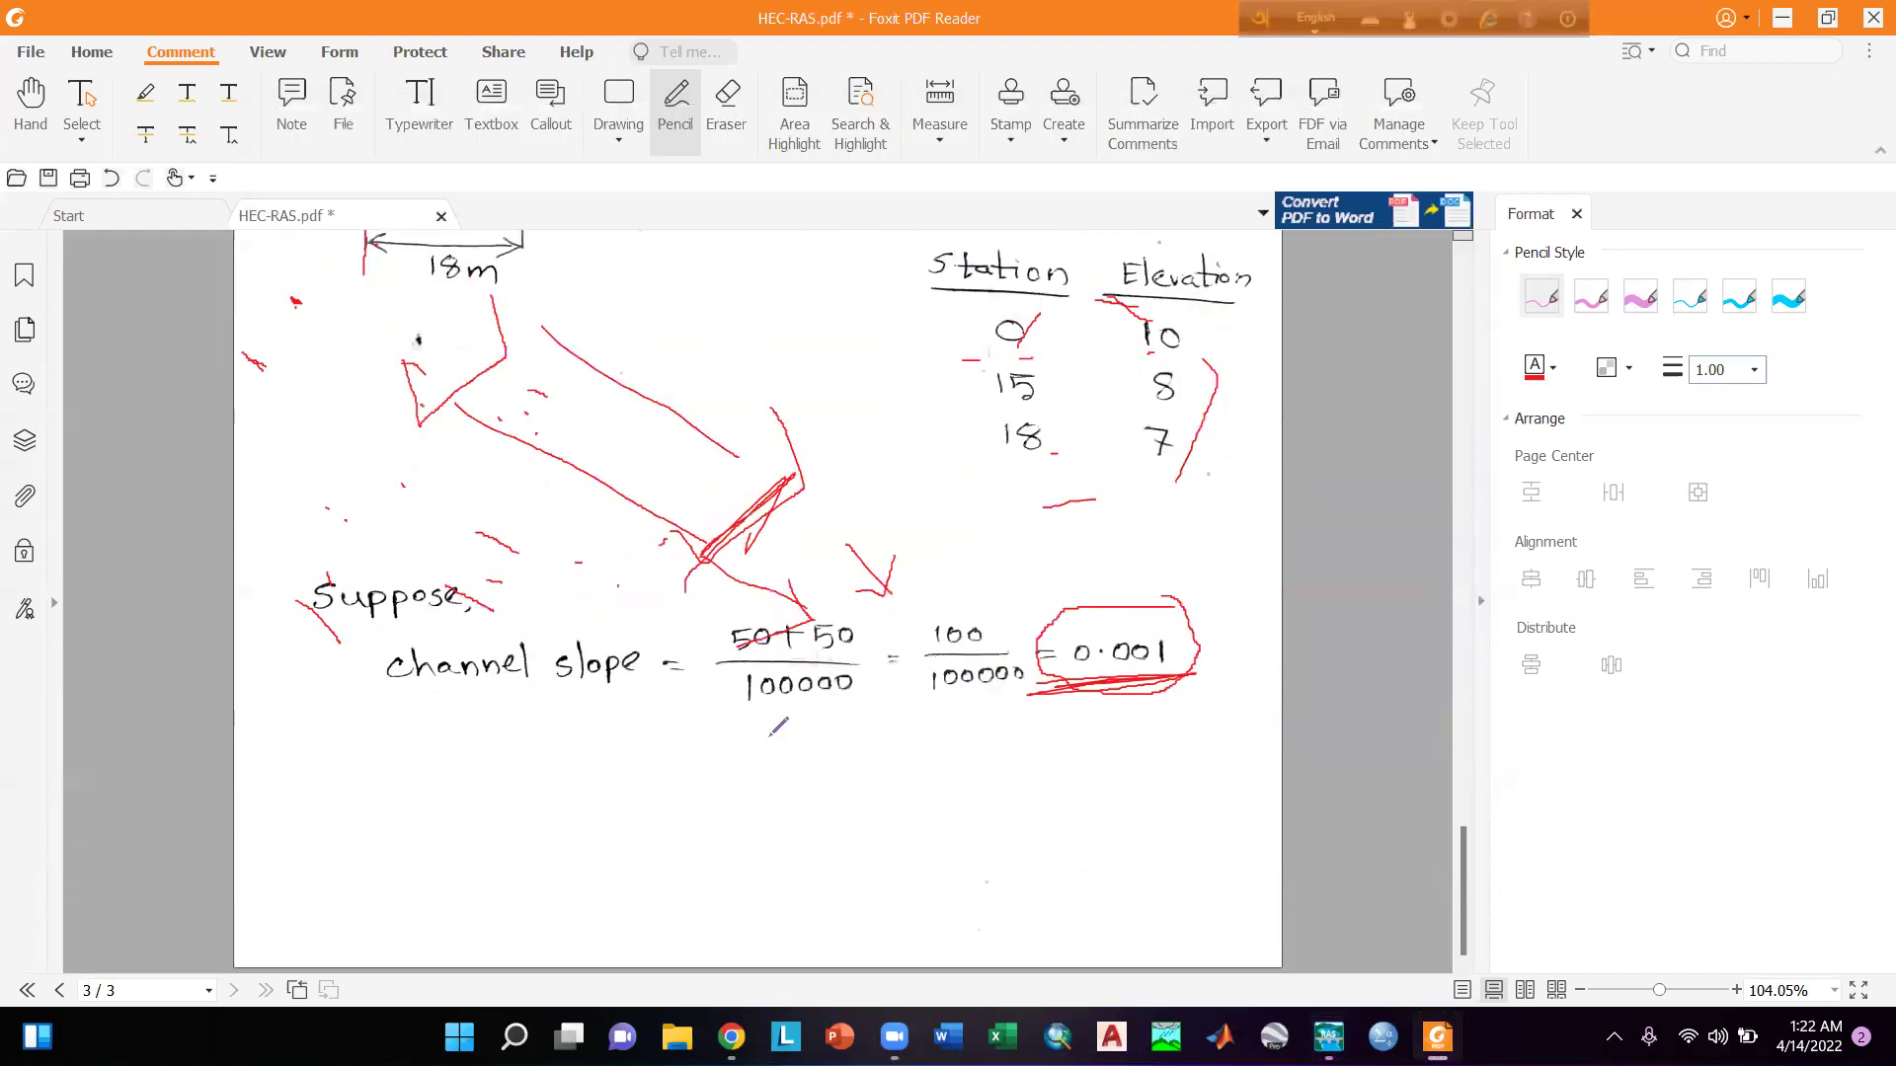
{"action": "mouse_move", "coordinate": [768, 795]}
{"action": "left_mouse_down"}
{"action": "mouse_move", "coordinate": [776, 867]}
{"action": "mouse_move", "coordinate": [913, 867]}
{"action": "mouse_move", "coordinate": [891, 757]}
{"action": "left_mouse_up"}
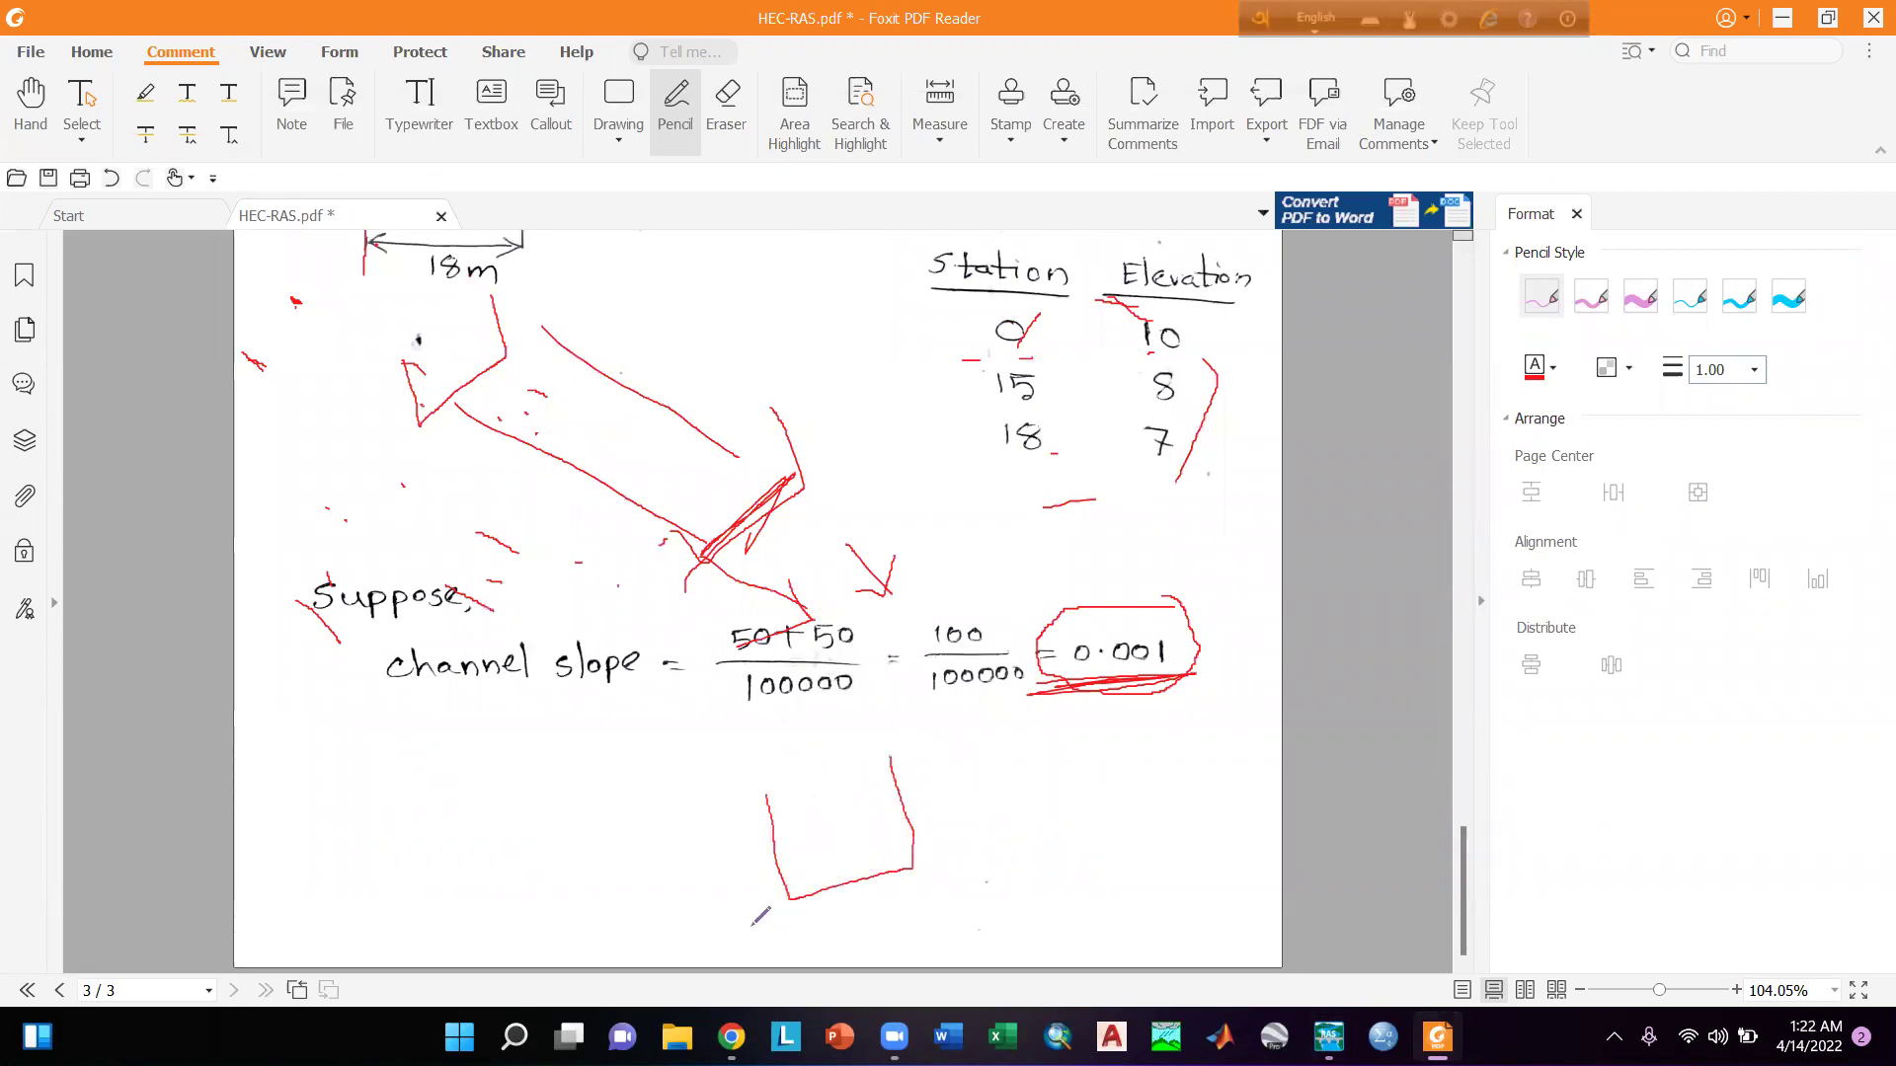
{"action": "scroll", "coordinate": [834, 881], "scroll_direction": "up", "scroll_amount": 1}
{"action": "scroll", "coordinate": [838, 882], "scroll_direction": "down", "scroll_amount": 1}
{"action": "scroll", "coordinate": [768, 835], "scroll_direction": "up", "scroll_amount": 17}
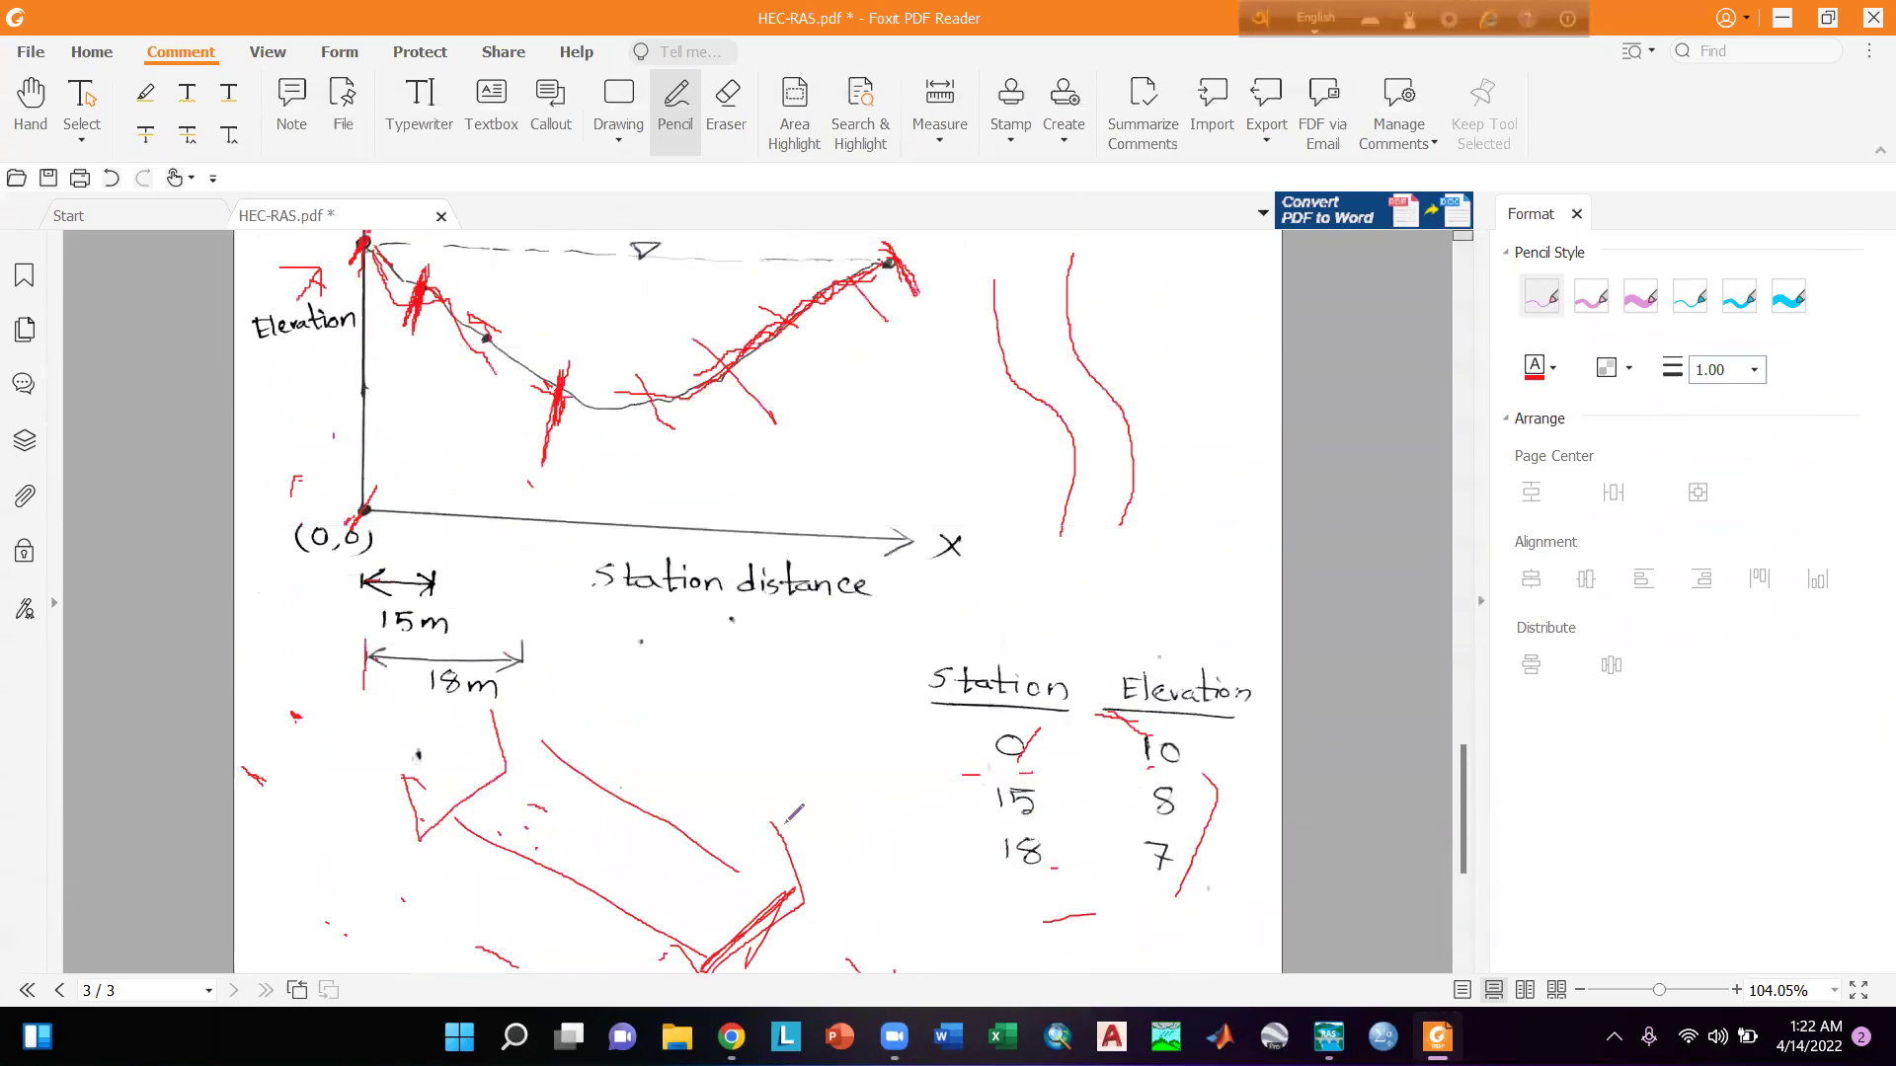
Mark the circled coordinate resulting in 99 on page 2 and label the new rectangular section's bottom corners 0 and 100.
{"action": "mouse_move", "coordinate": [406, 638]}
{"action": "left_mouse_down"}
{"action": "mouse_move", "coordinate": [425, 597]}
{"action": "mouse_move", "coordinate": [524, 606]}
{"action": "left_mouse_up"}
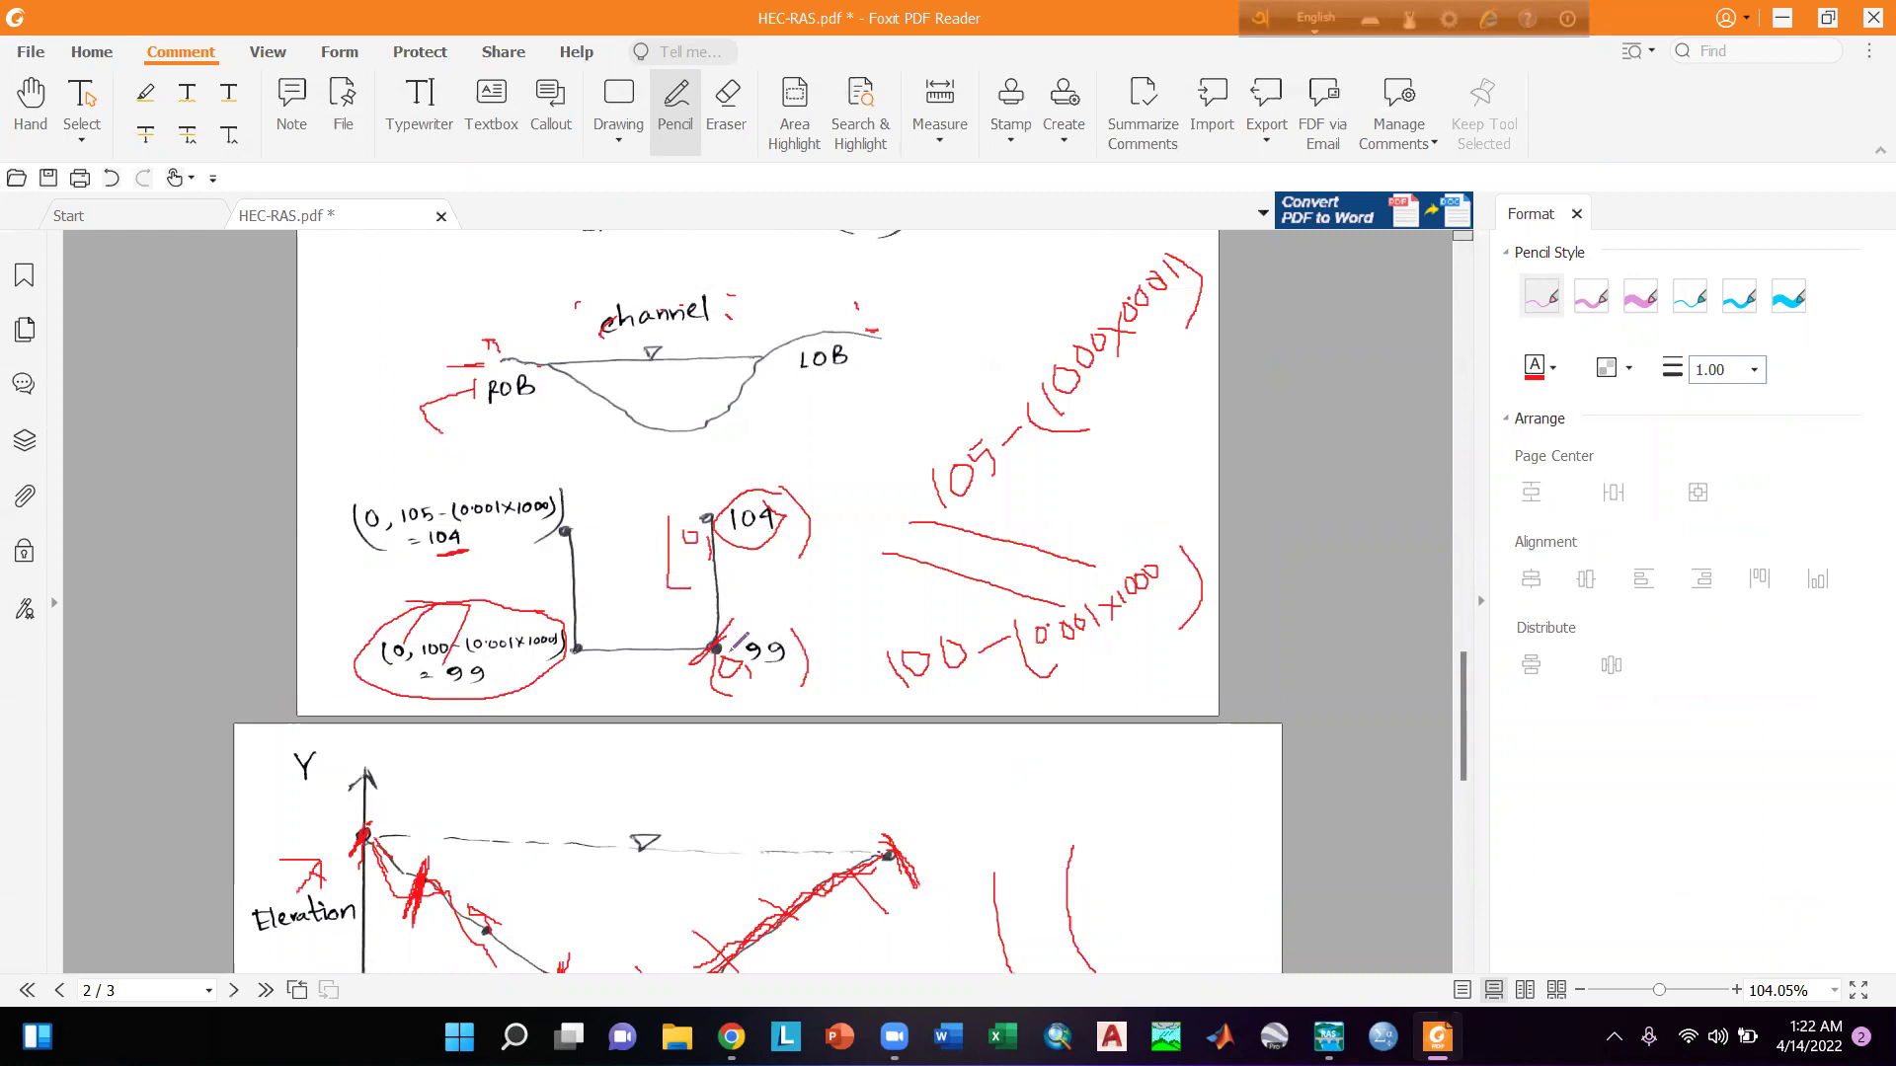
{"action": "scroll", "coordinate": [751, 652], "scroll_direction": "down", "scroll_amount": 10}
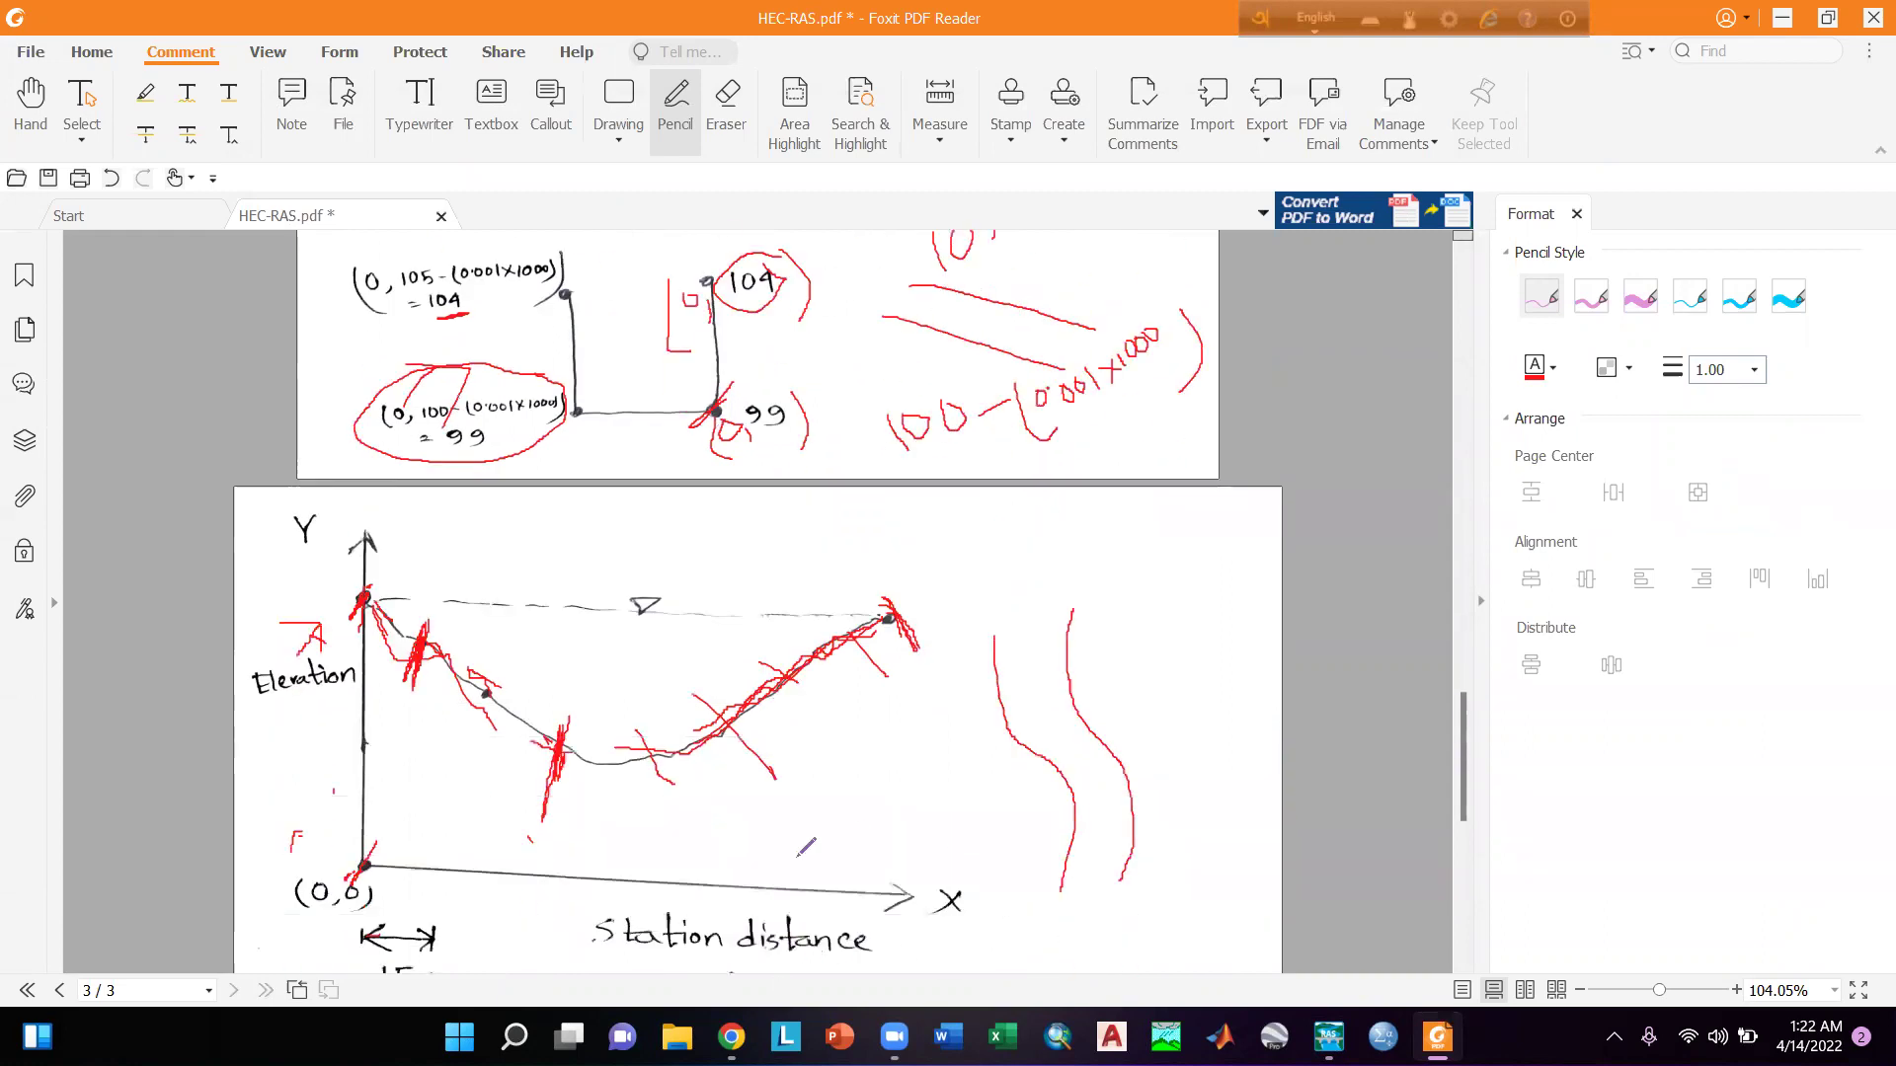
{"action": "scroll", "coordinate": [808, 861], "scroll_direction": "down", "scroll_amount": 7}
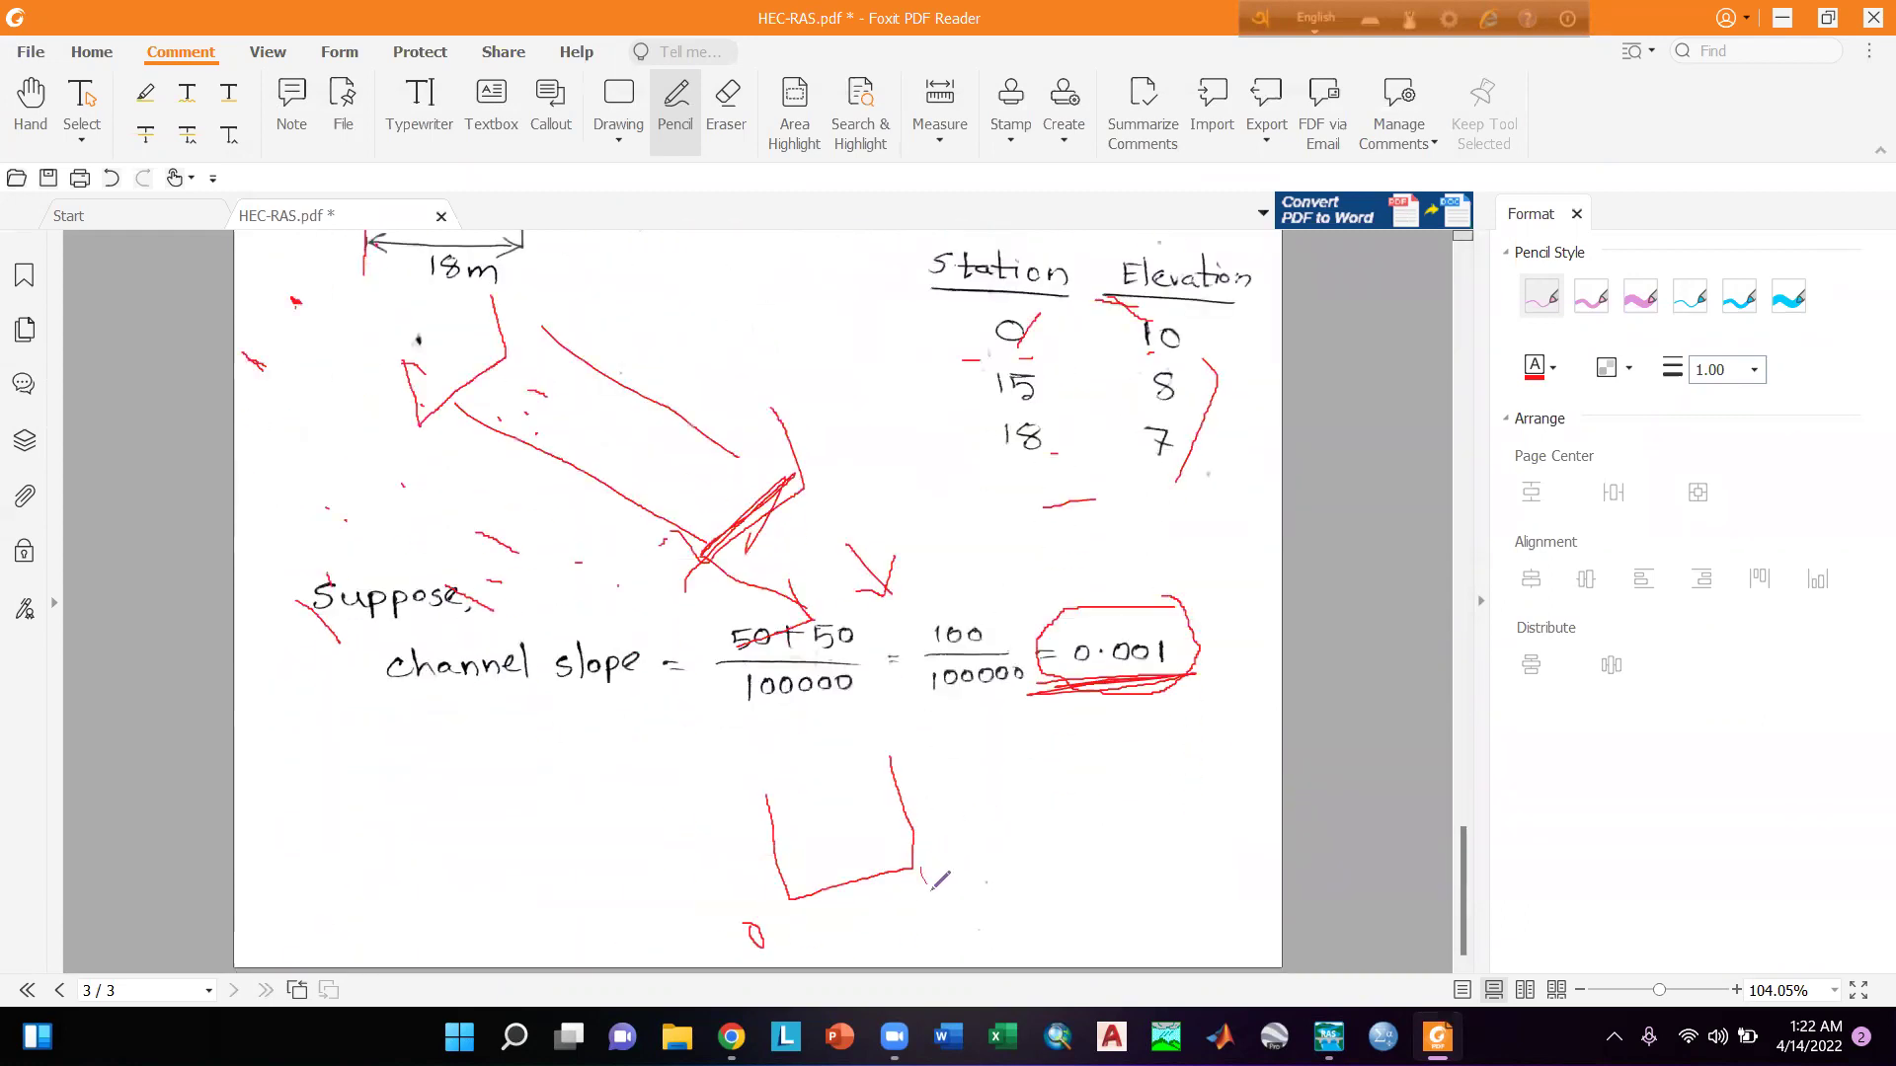
{"action": "left_click_drag", "start_coordinate": [935, 864], "coordinate": [950, 857]}
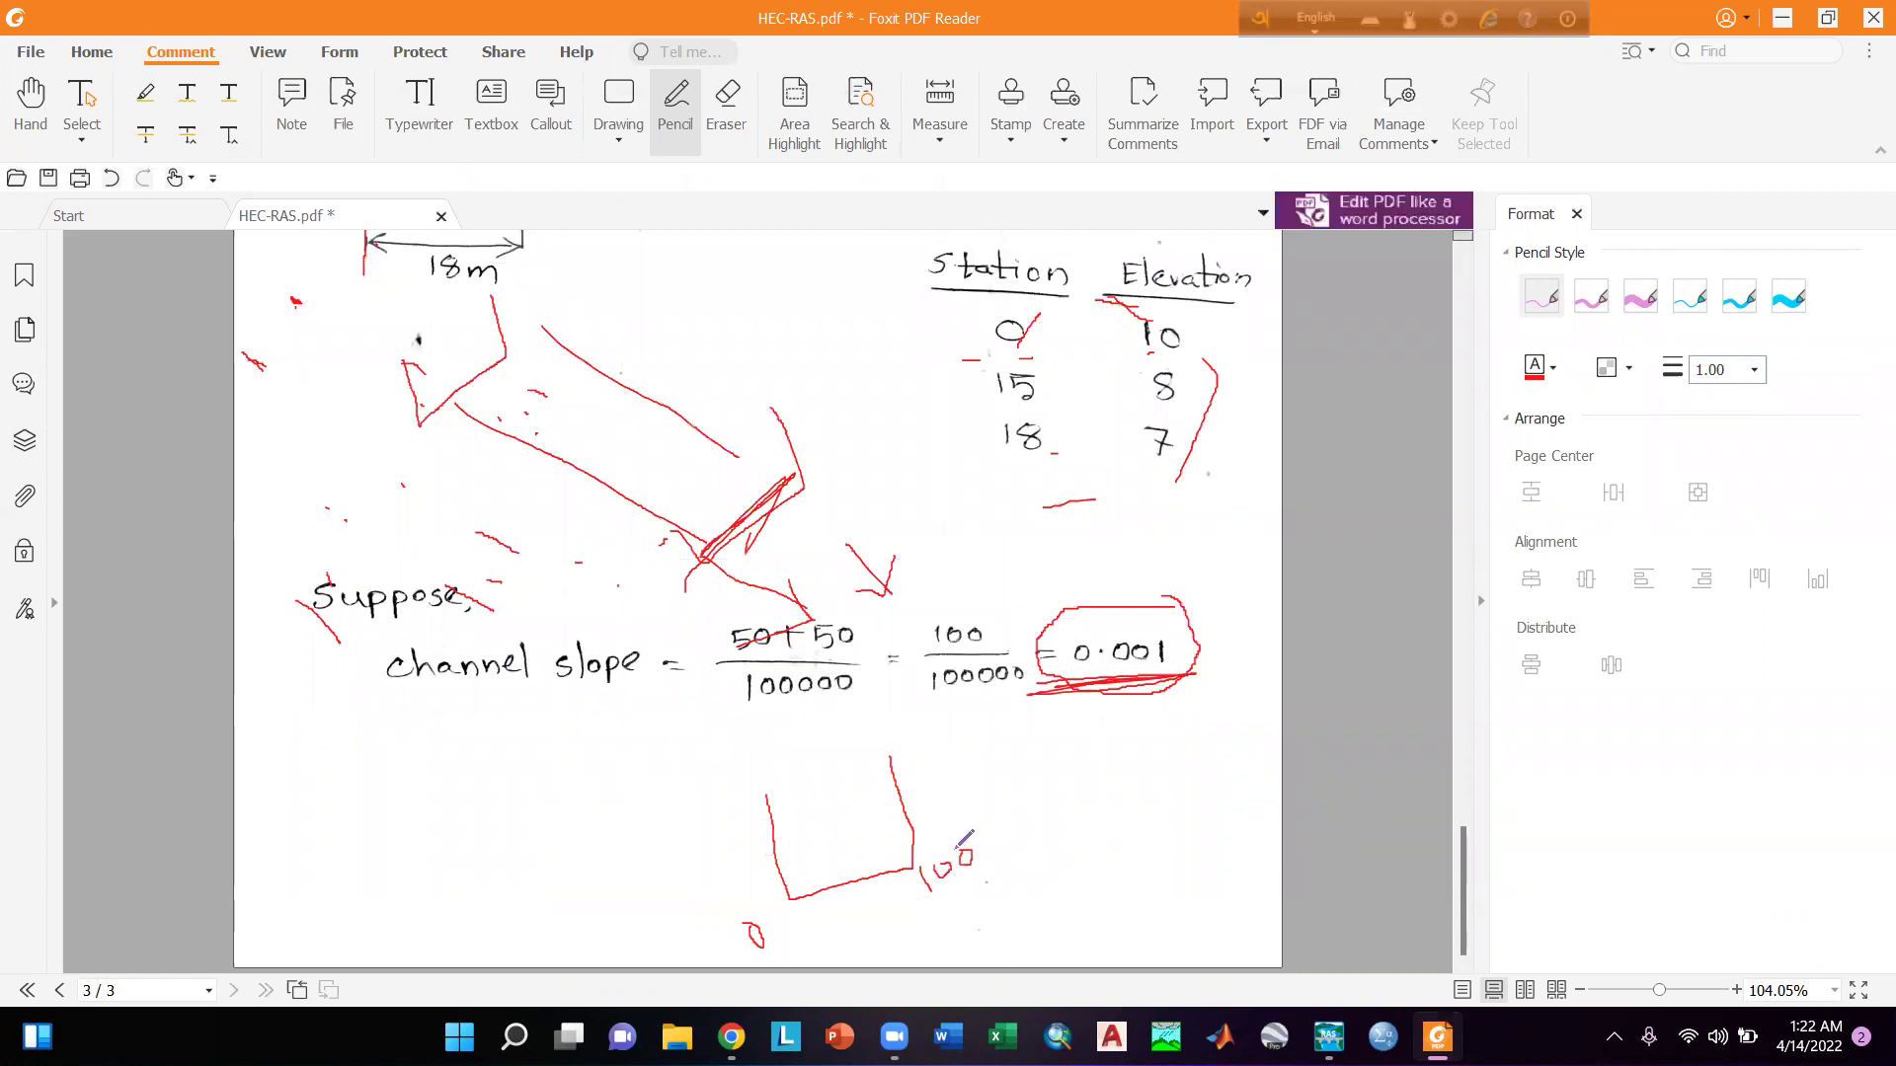
Mark over the handwritten station values beside 104 and 99 on the right-hand side of the downstream sketch.
{"action": "scroll", "coordinate": [960, 845], "scroll_direction": "up", "scroll_amount": 8}
{"action": "scroll", "coordinate": [966, 834], "scroll_direction": "up", "scroll_amount": 15}
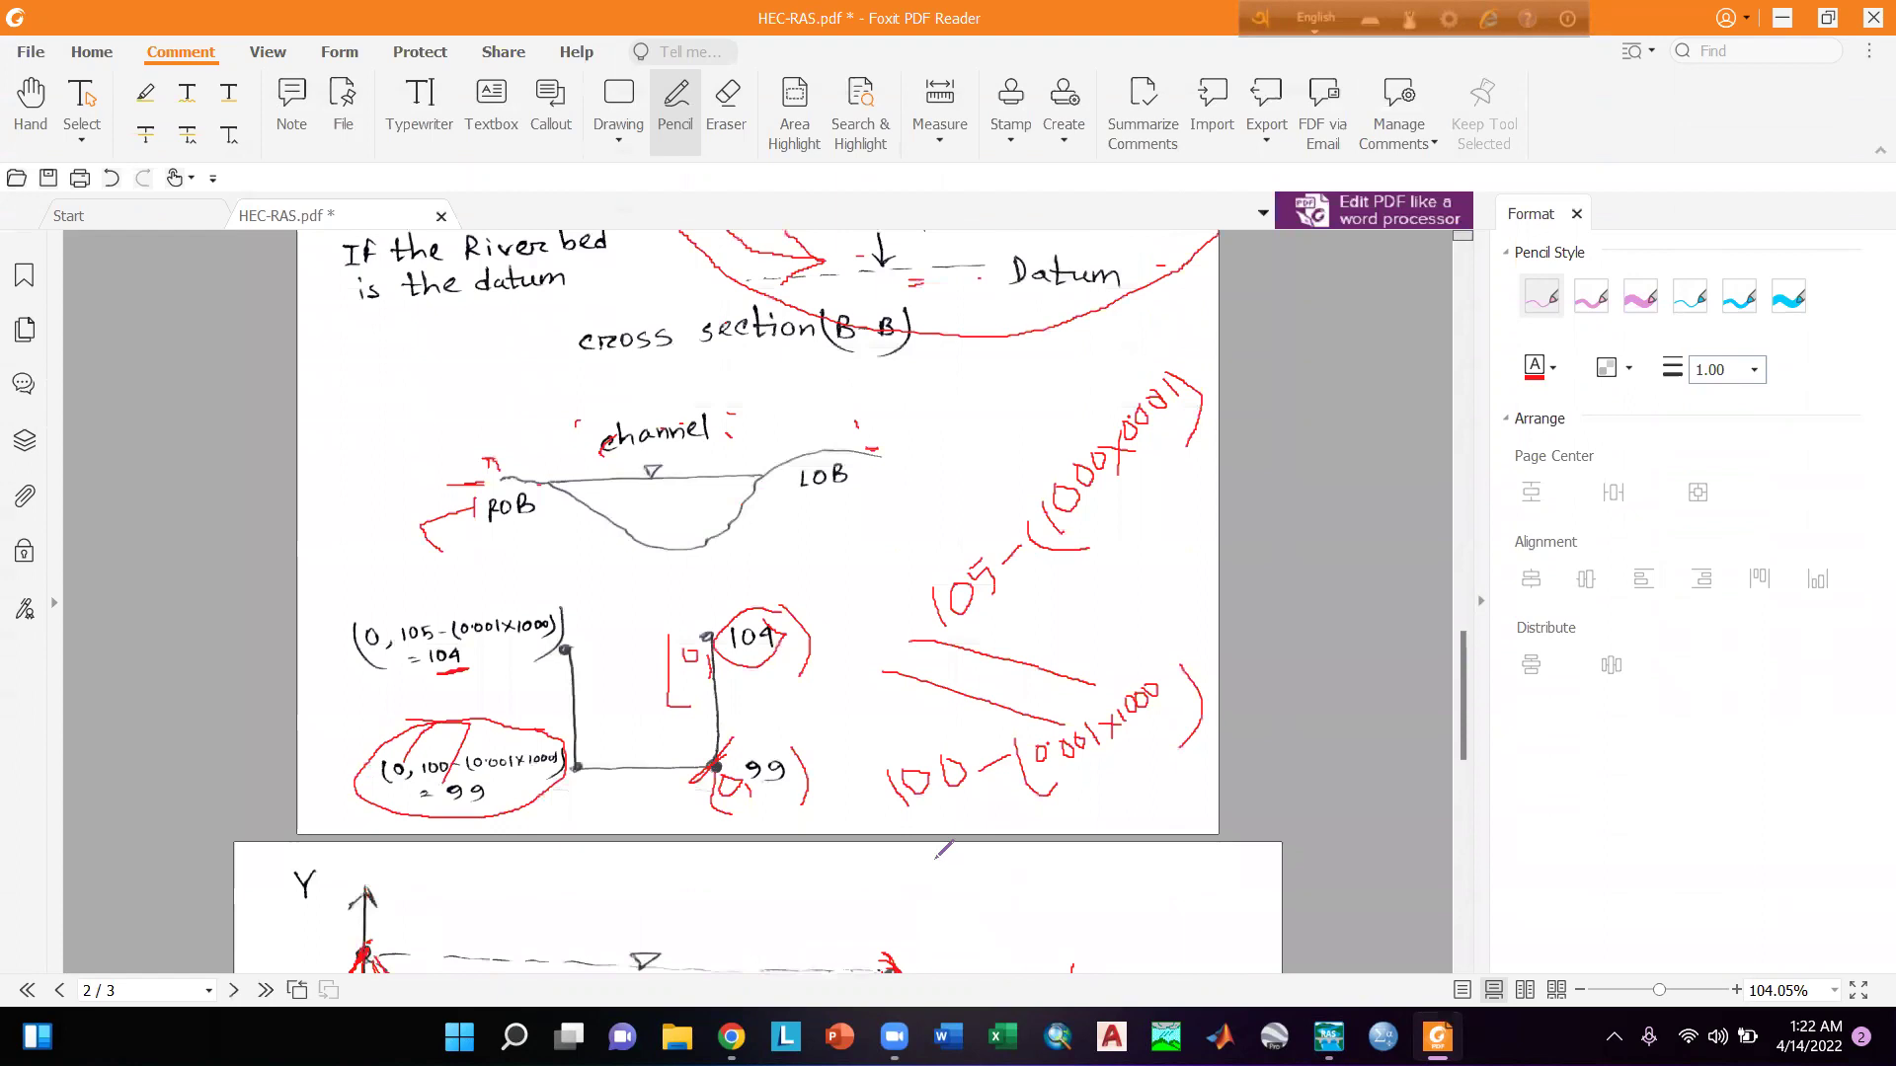
{"action": "scroll", "coordinate": [782, 877], "scroll_direction": "down", "scroll_amount": 2}
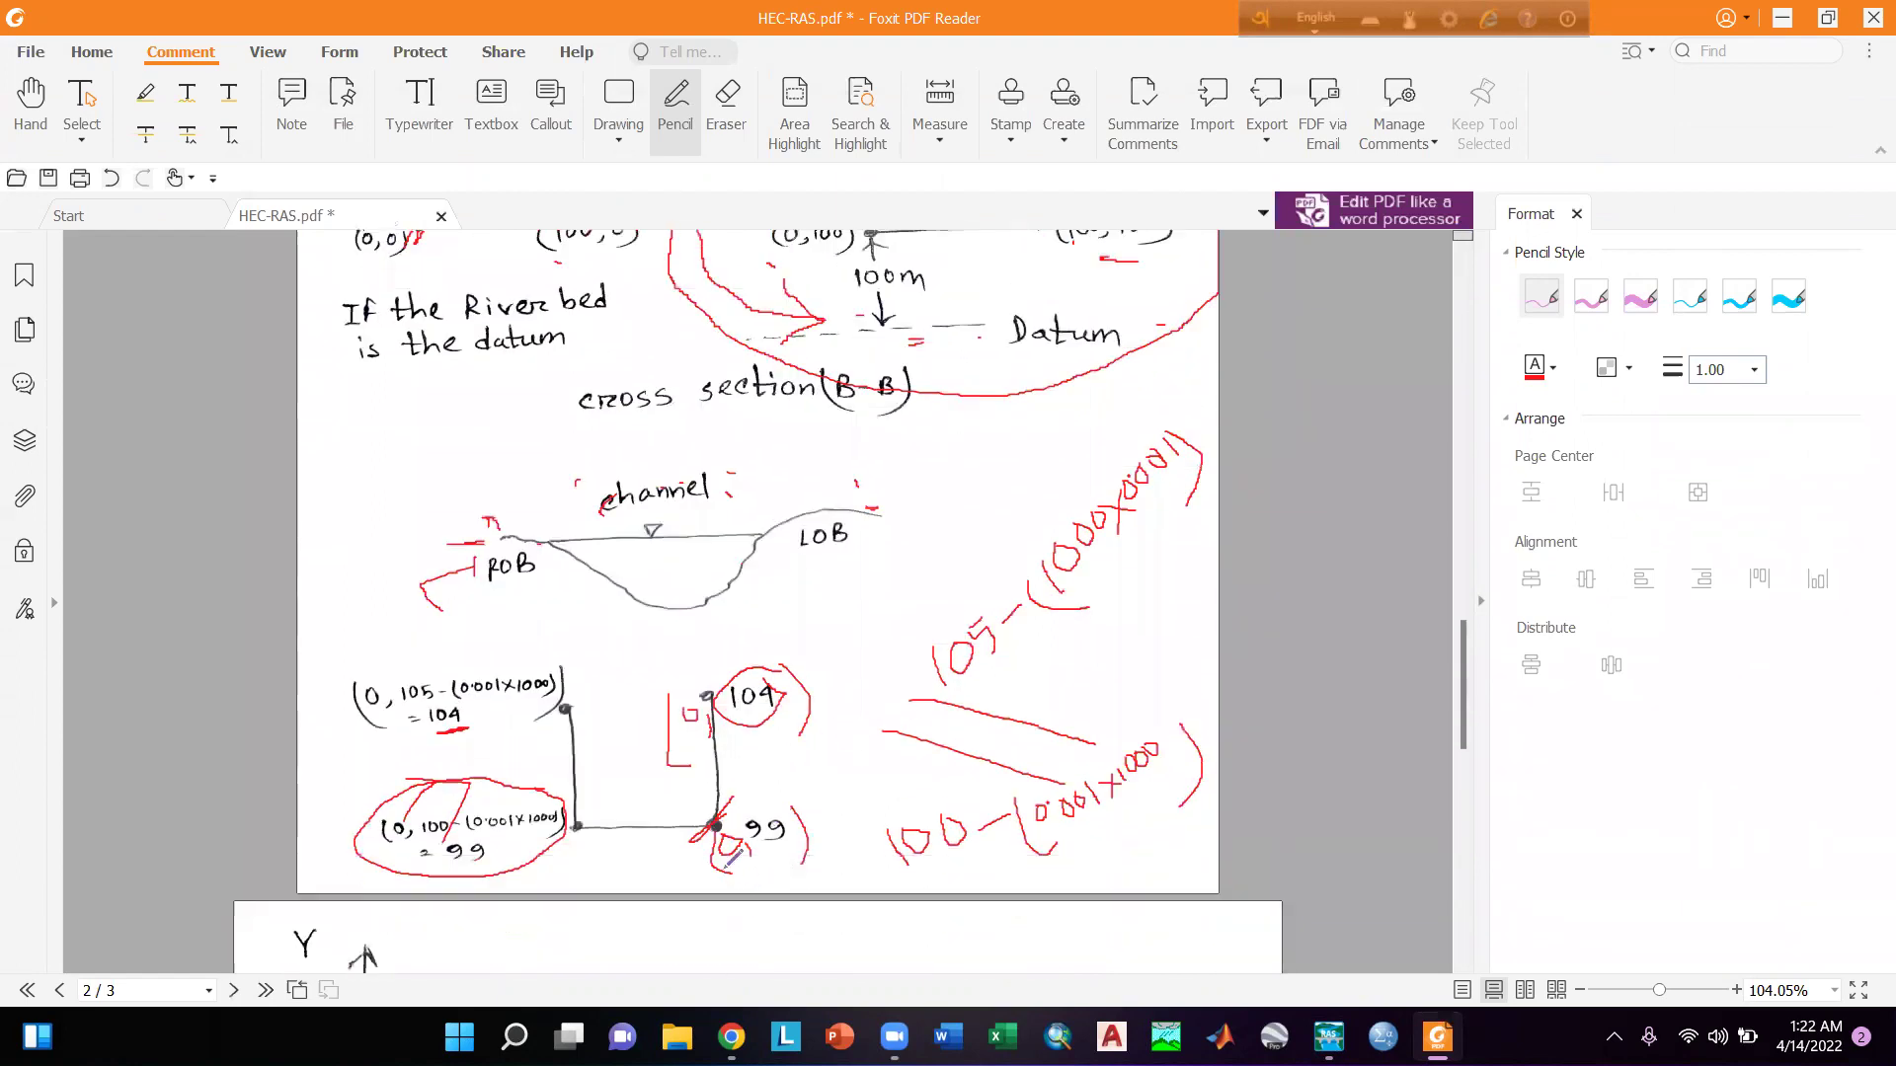
{"action": "left_click_drag", "start_coordinate": [701, 711], "coordinate": [697, 742]}
{"action": "left_click_drag", "start_coordinate": [670, 675], "coordinate": [681, 672]}
{"action": "mouse_move", "coordinate": [690, 867]}
{"action": "left_mouse_down"}
{"action": "mouse_move", "coordinate": [709, 884]}
{"action": "mouse_move", "coordinate": [717, 841]}
{"action": "left_mouse_up"}
Draw a double-headed width arrow across circled cross section B-B and strike a line through its (100,100) corner.
{"action": "scroll", "coordinate": [773, 818], "scroll_direction": "up", "scroll_amount": 4}
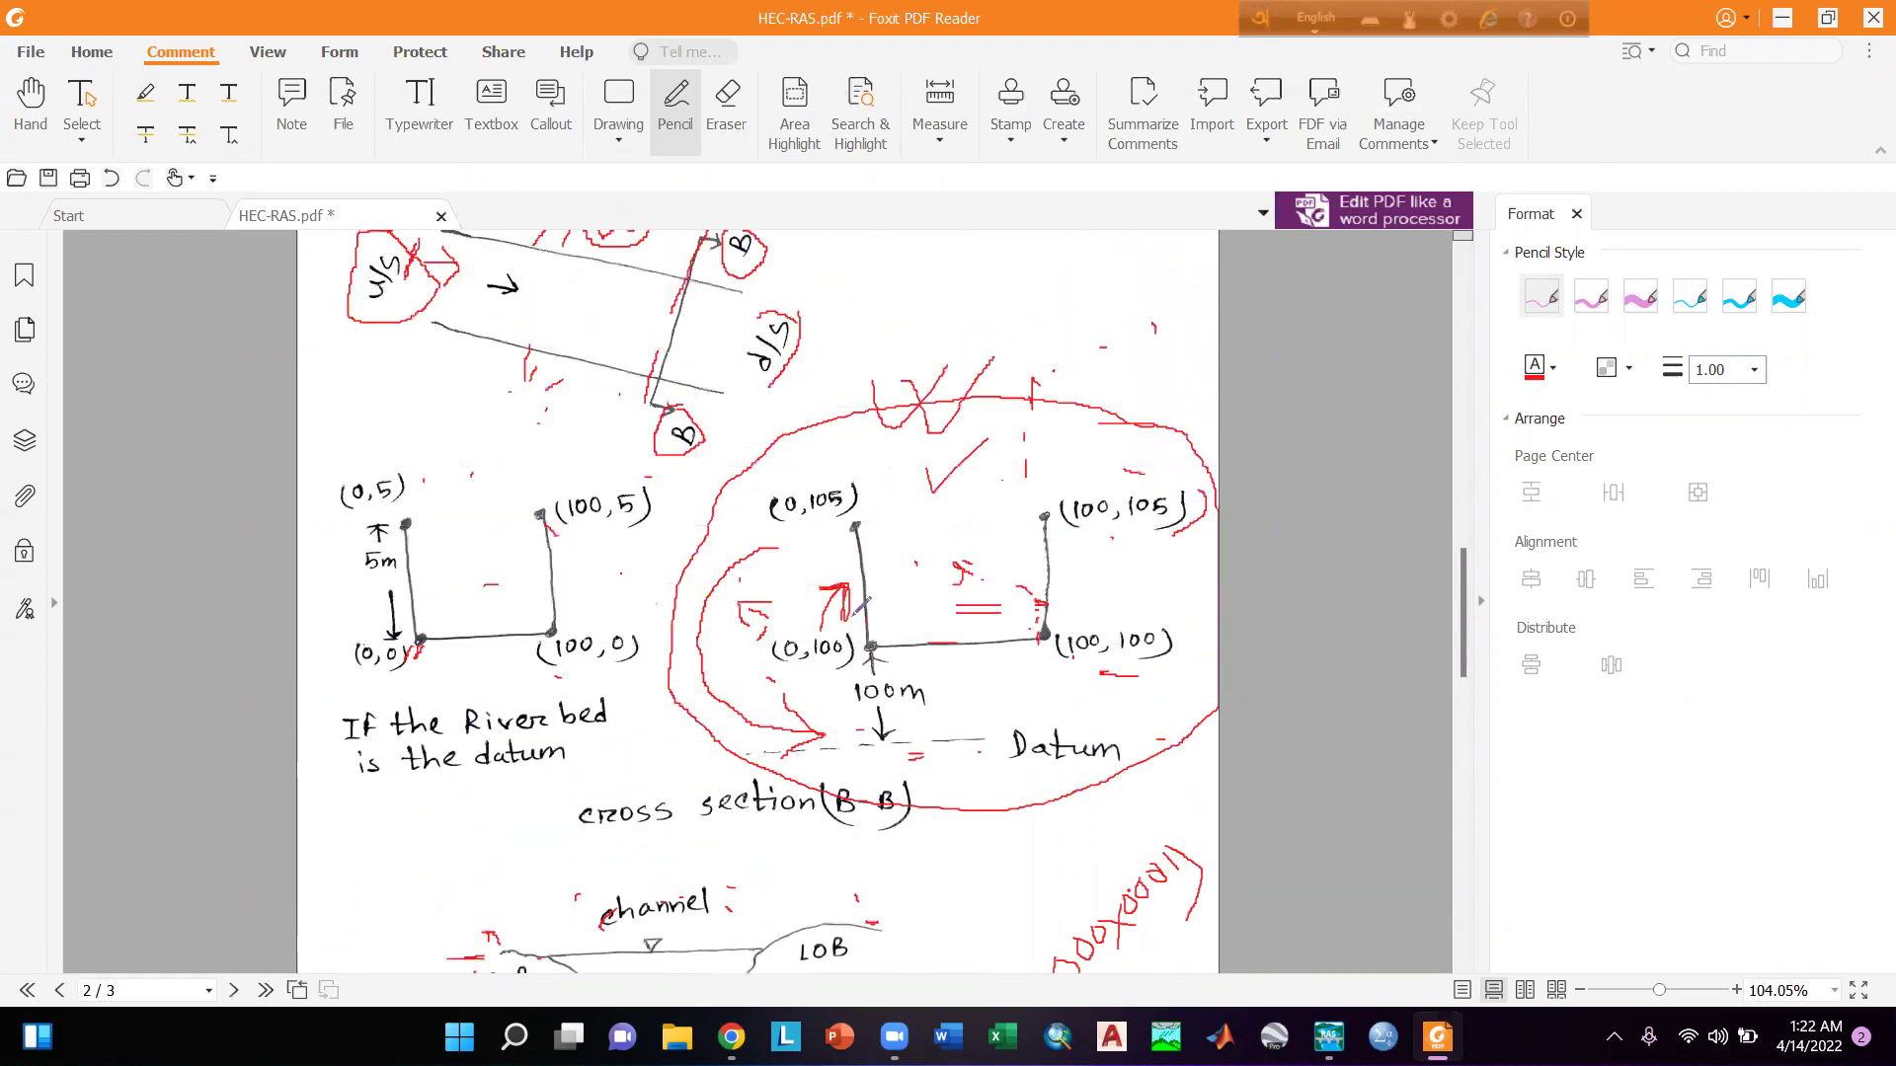
{"action": "mouse_move", "coordinate": [870, 604]}
{"action": "left_mouse_down"}
{"action": "mouse_move", "coordinate": [1022, 592]}
{"action": "mouse_move", "coordinate": [1044, 614]}
{"action": "left_mouse_up"}
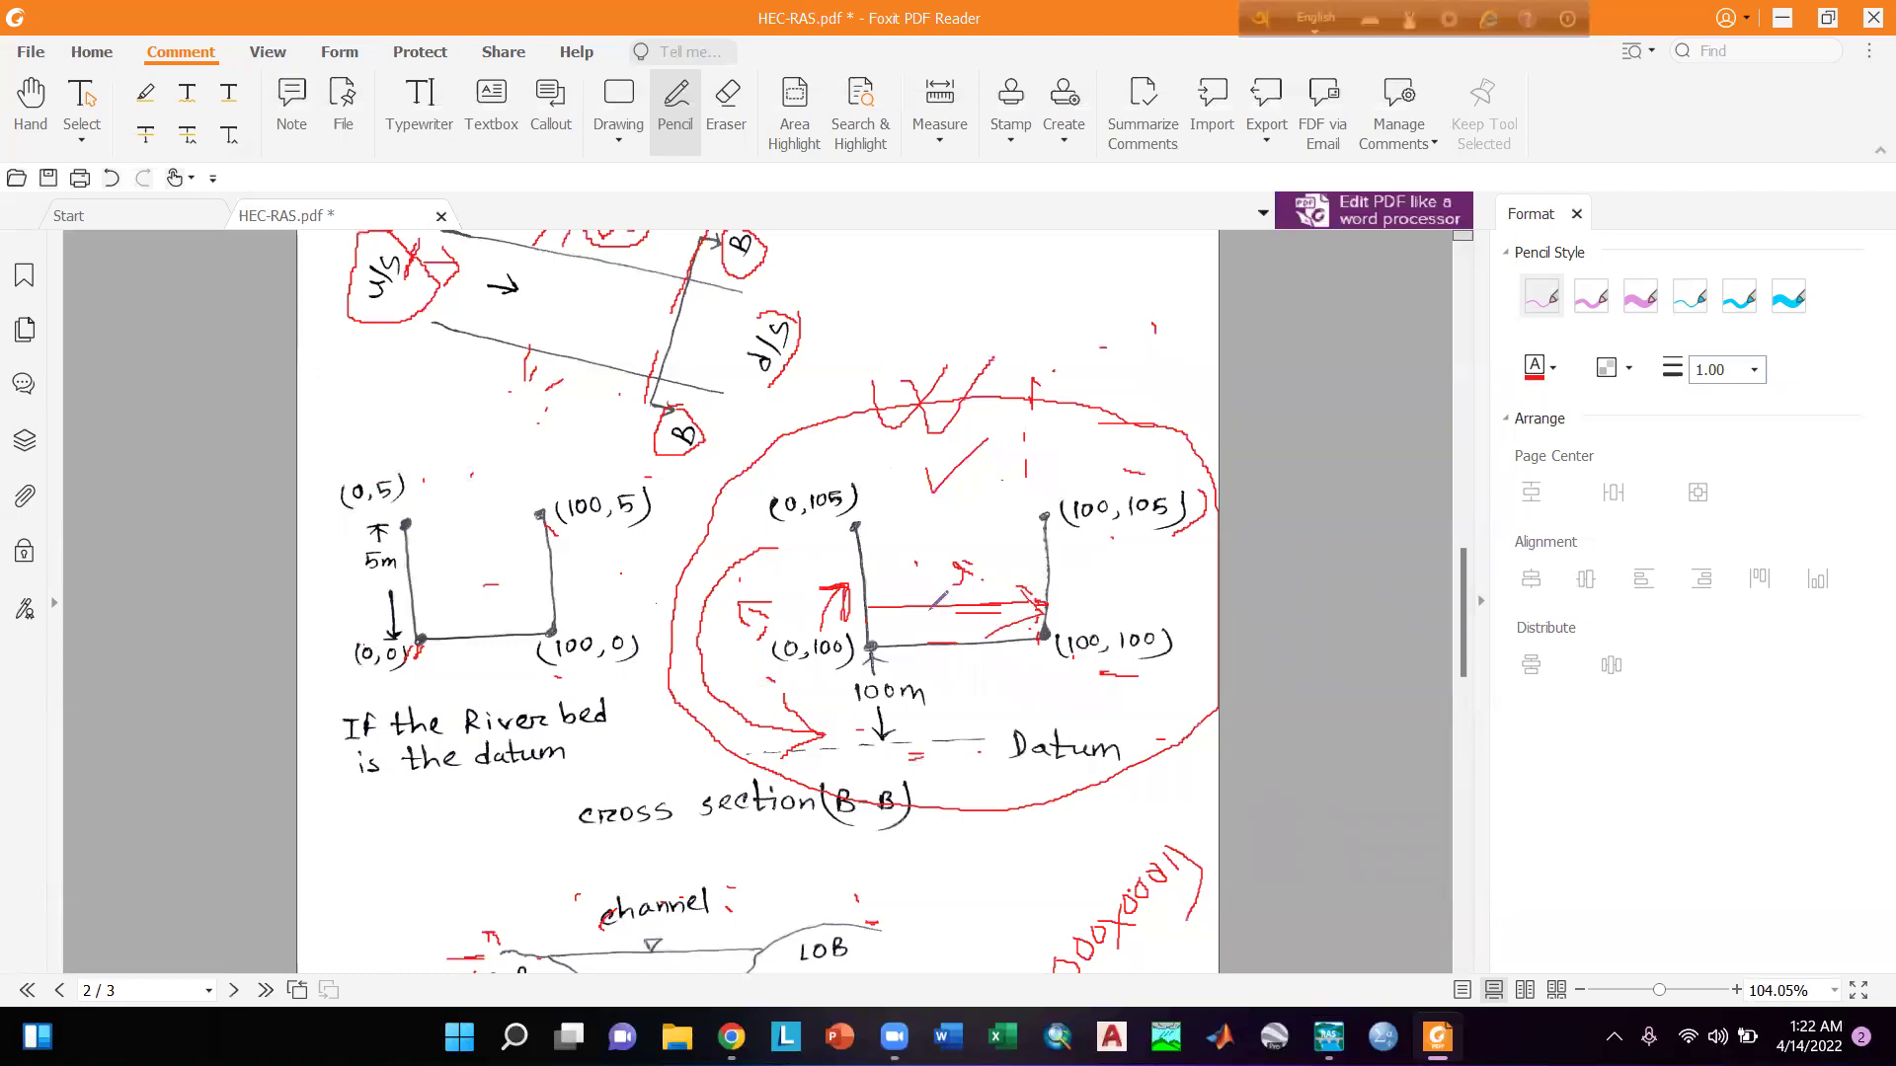
{"action": "left_click_drag", "start_coordinate": [894, 594], "coordinate": [869, 612]}
{"action": "left_click_drag", "start_coordinate": [869, 612], "coordinate": [895, 629]}
{"action": "left_click_drag", "start_coordinate": [1114, 591], "coordinate": [1018, 660]}
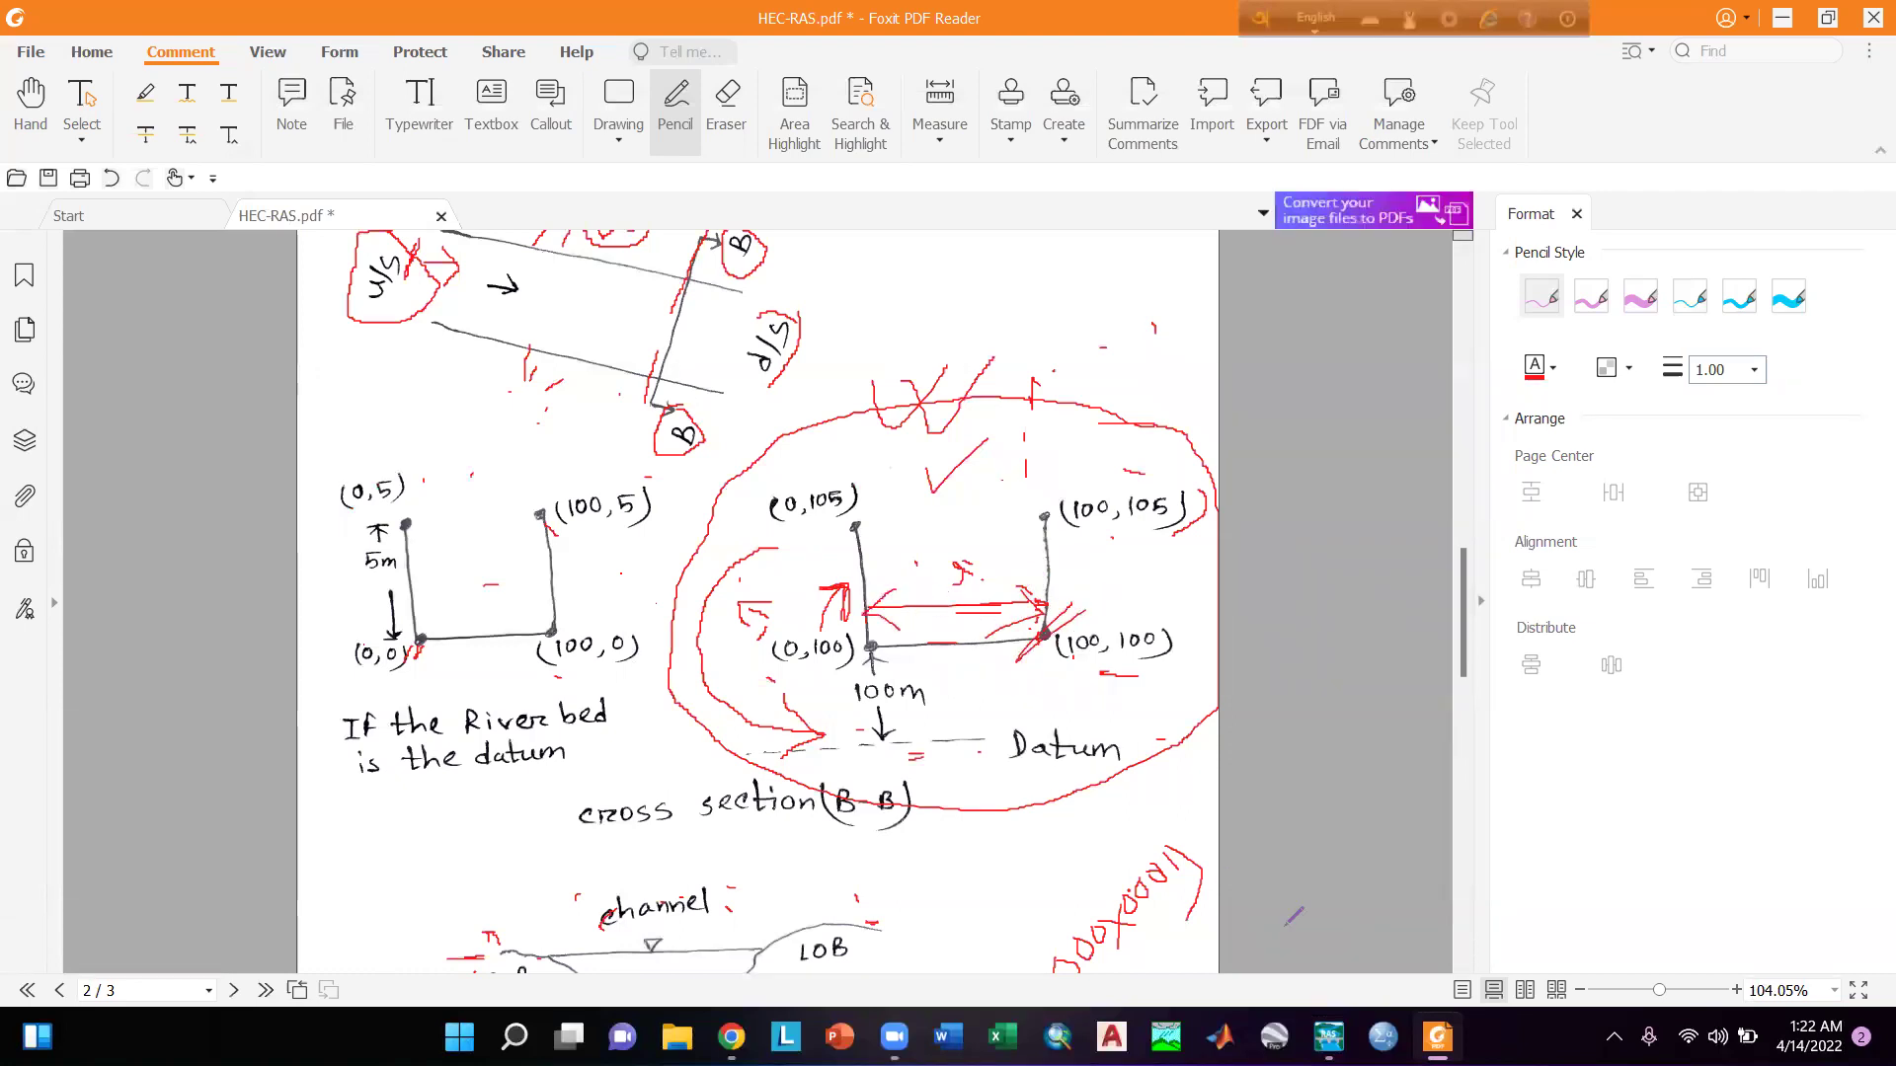
Switch back to the HEC-RAS Cross Section Data window and apply the zero reach lengths to river station 10.
{"action": "mouse_move", "coordinate": [1329, 1037]}
{"action": "left_click", "coordinate": [1560, 888]}
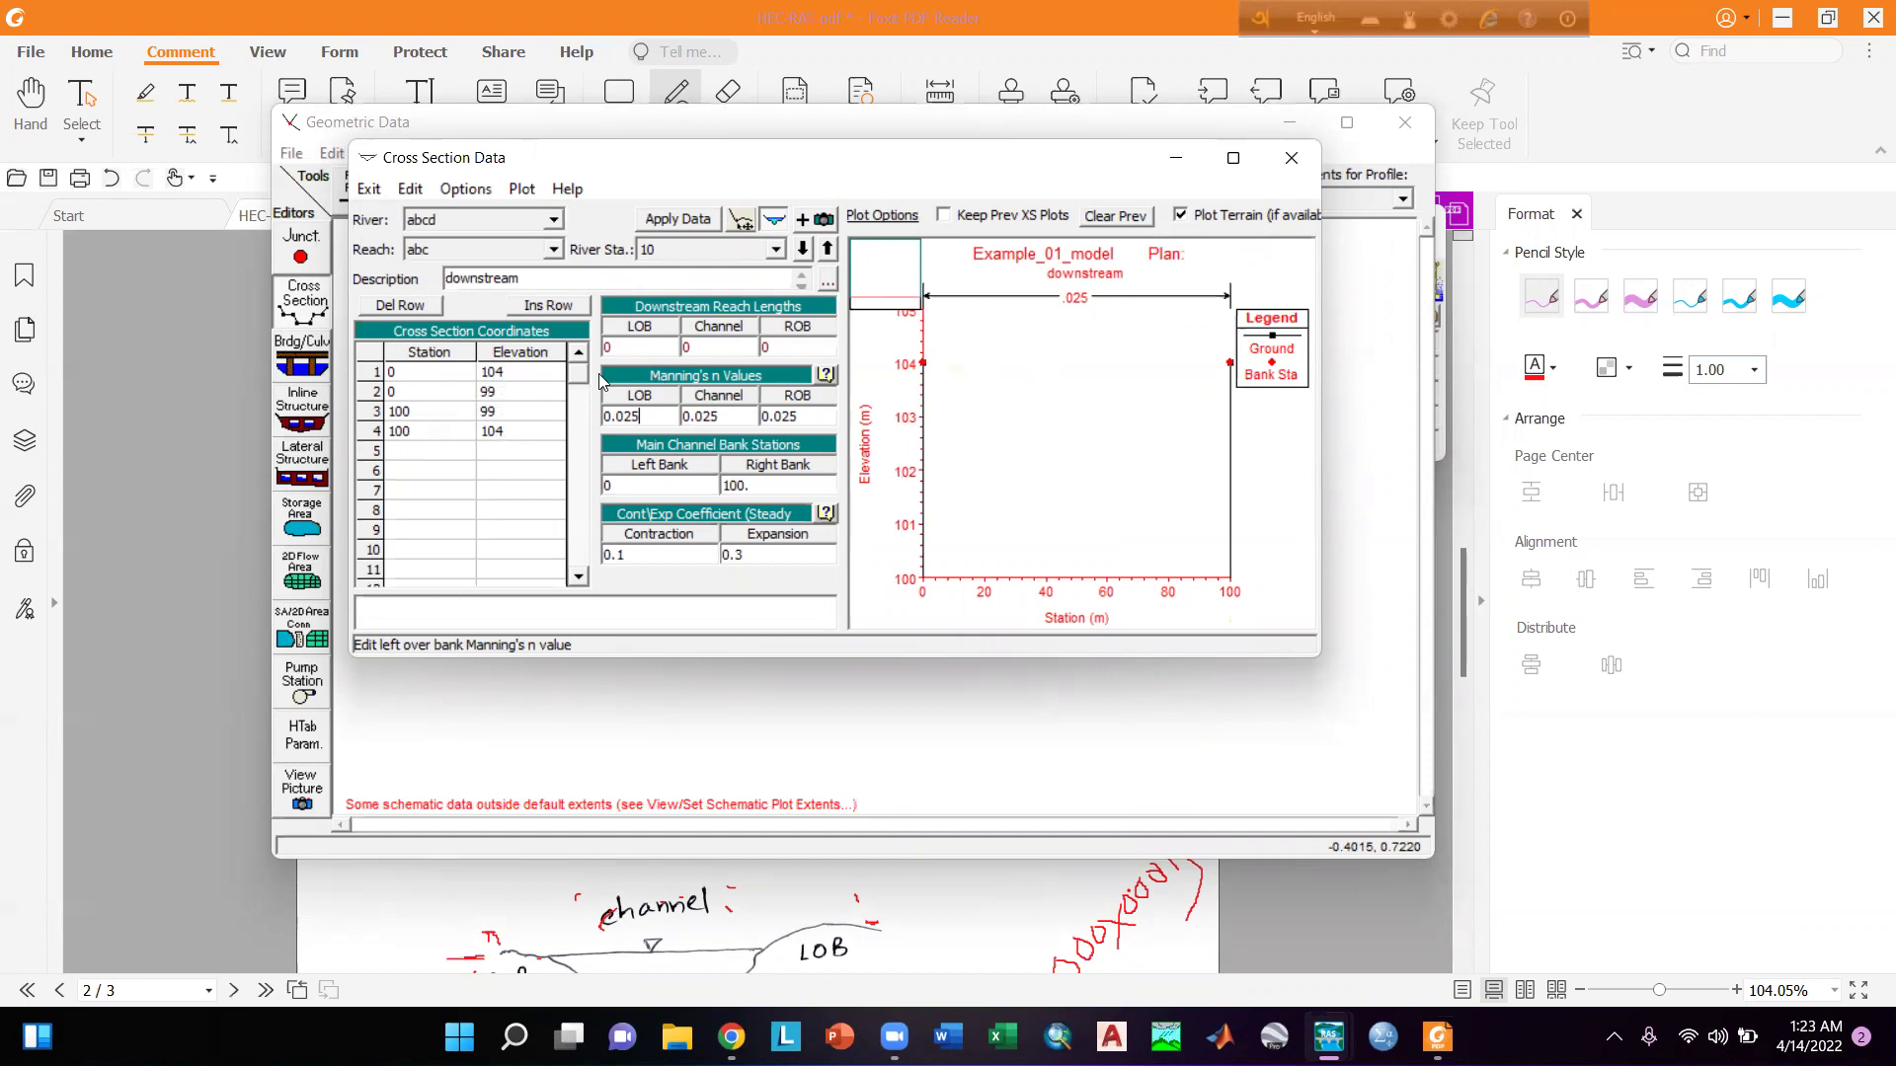
{"action": "left_click", "coordinate": [692, 223]}
Review the cross sections at river stations 100 and 10, and exit the cross section editor.
{"action": "left_click", "coordinate": [775, 252]}
{"action": "left_click", "coordinate": [708, 273]}
{"action": "left_click", "coordinate": [756, 255]}
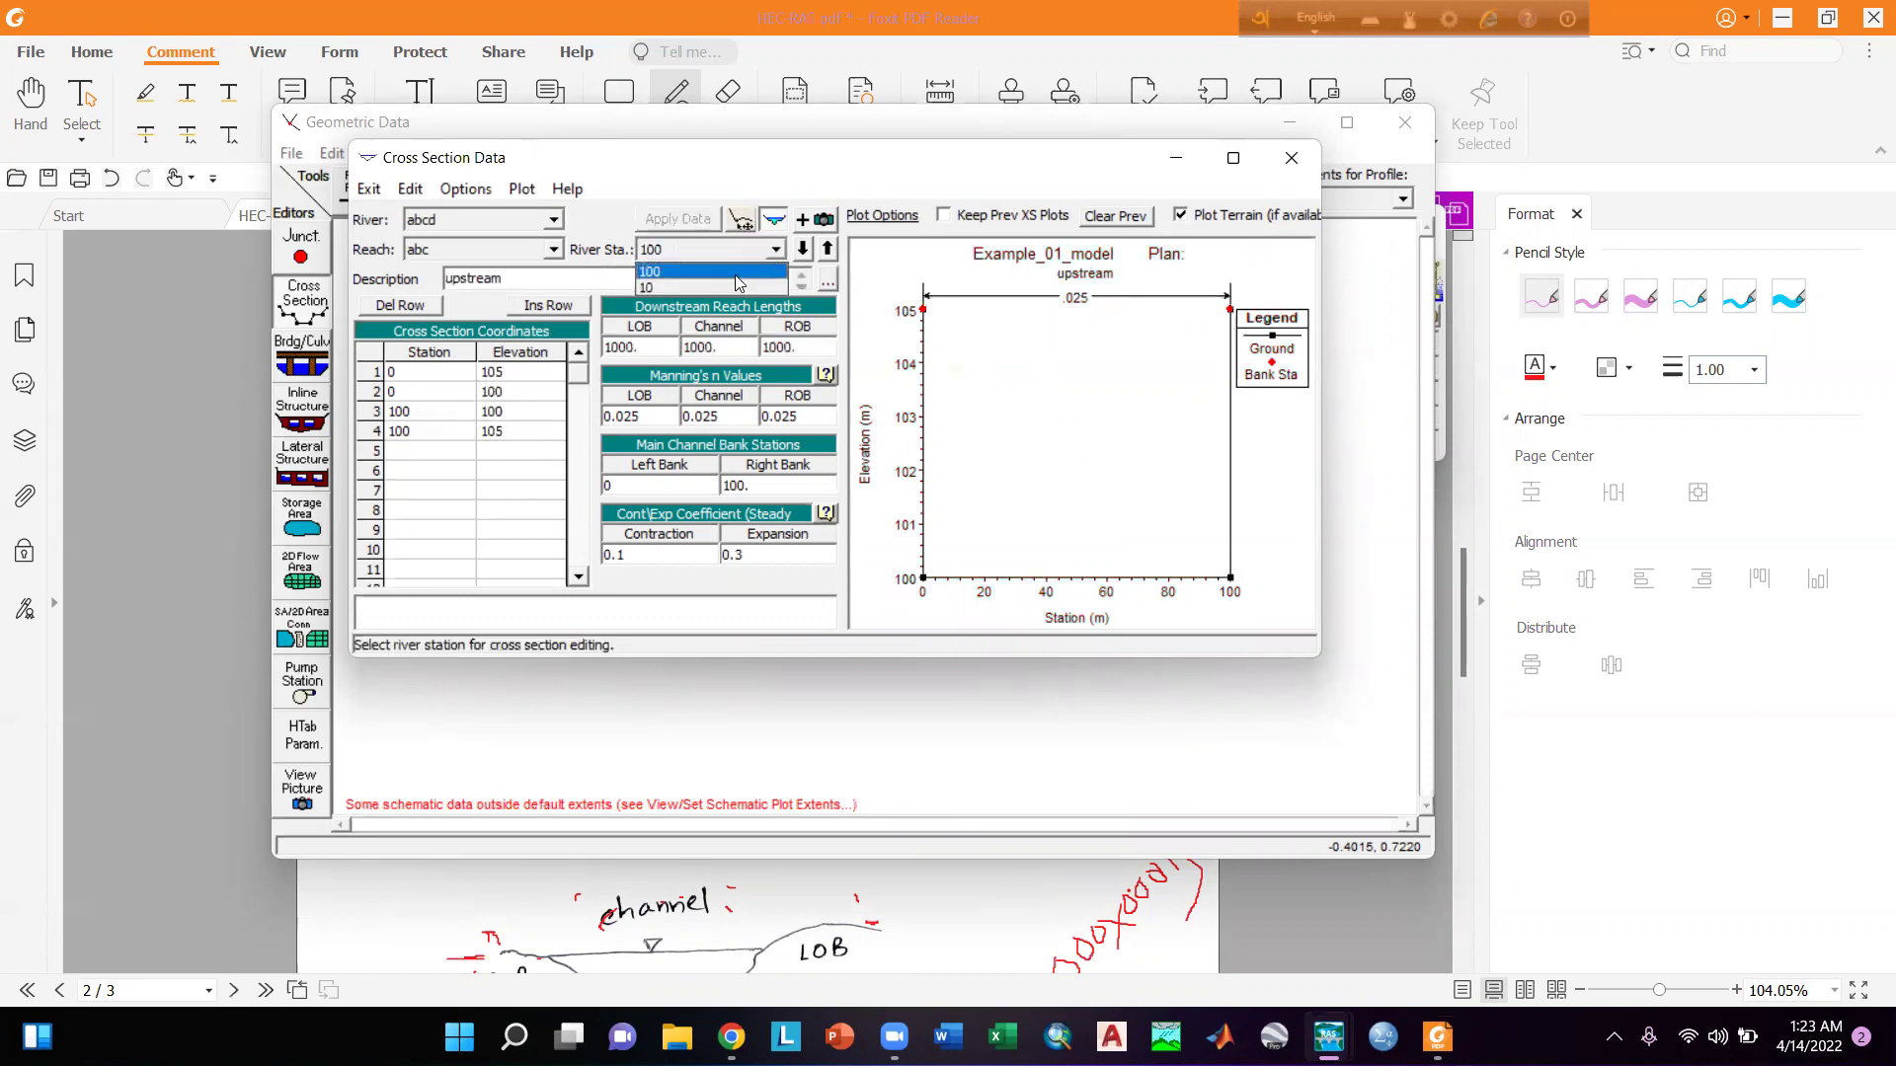
{"action": "left_click", "coordinate": [735, 286]}
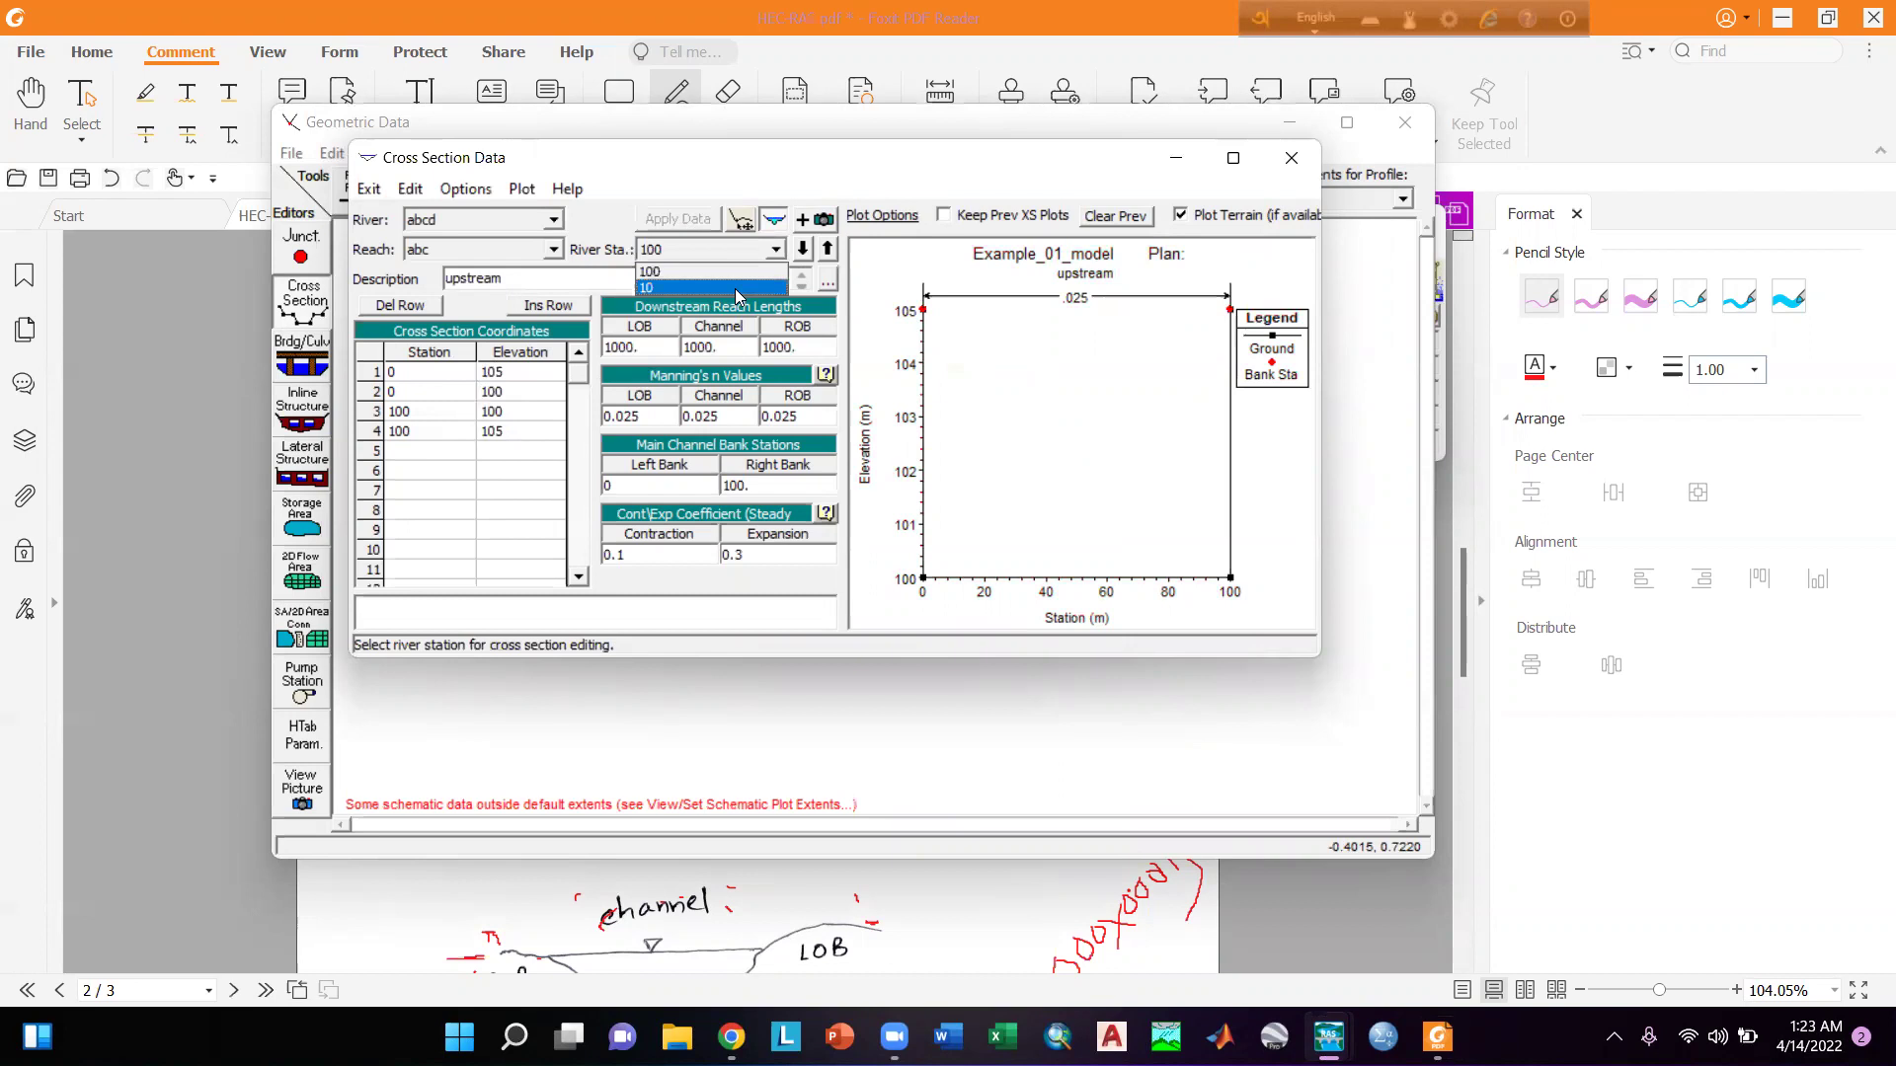
{"action": "left_click", "coordinate": [375, 191]}
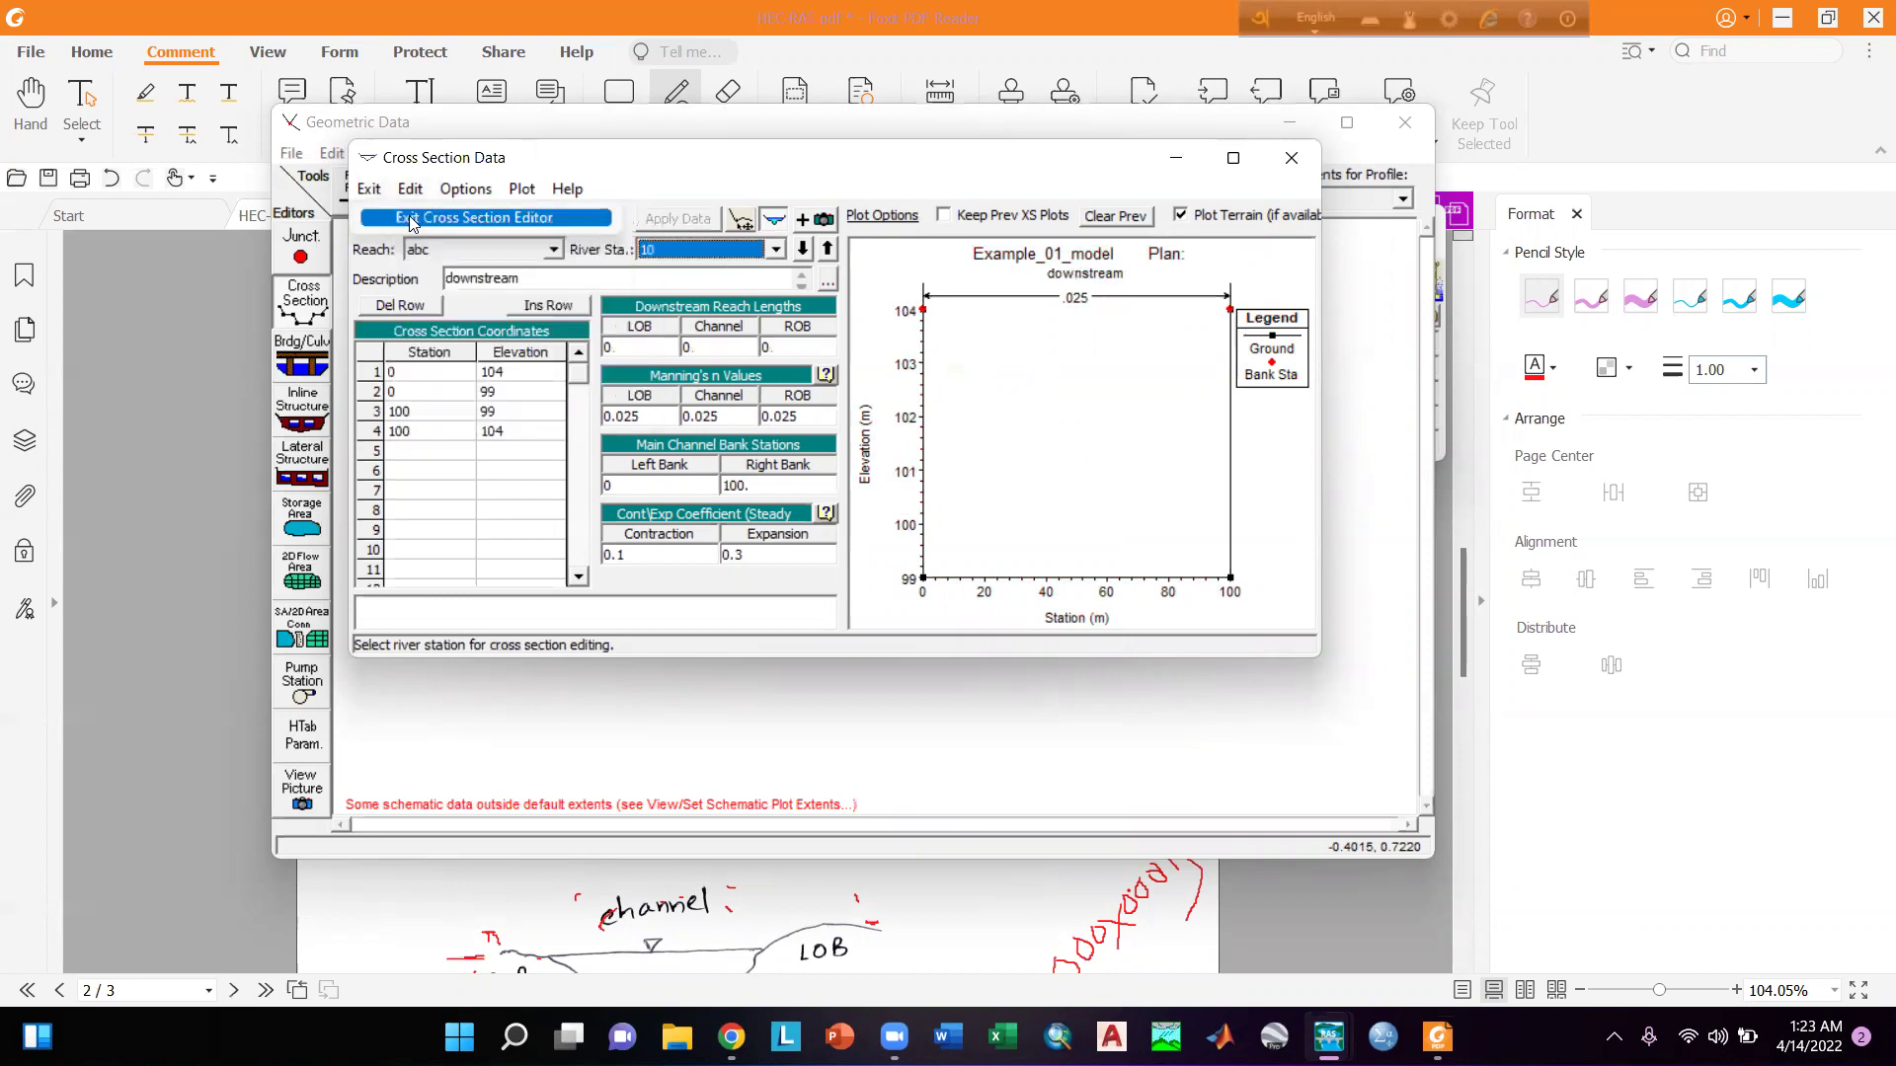
{"action": "left_click", "coordinate": [413, 220]}
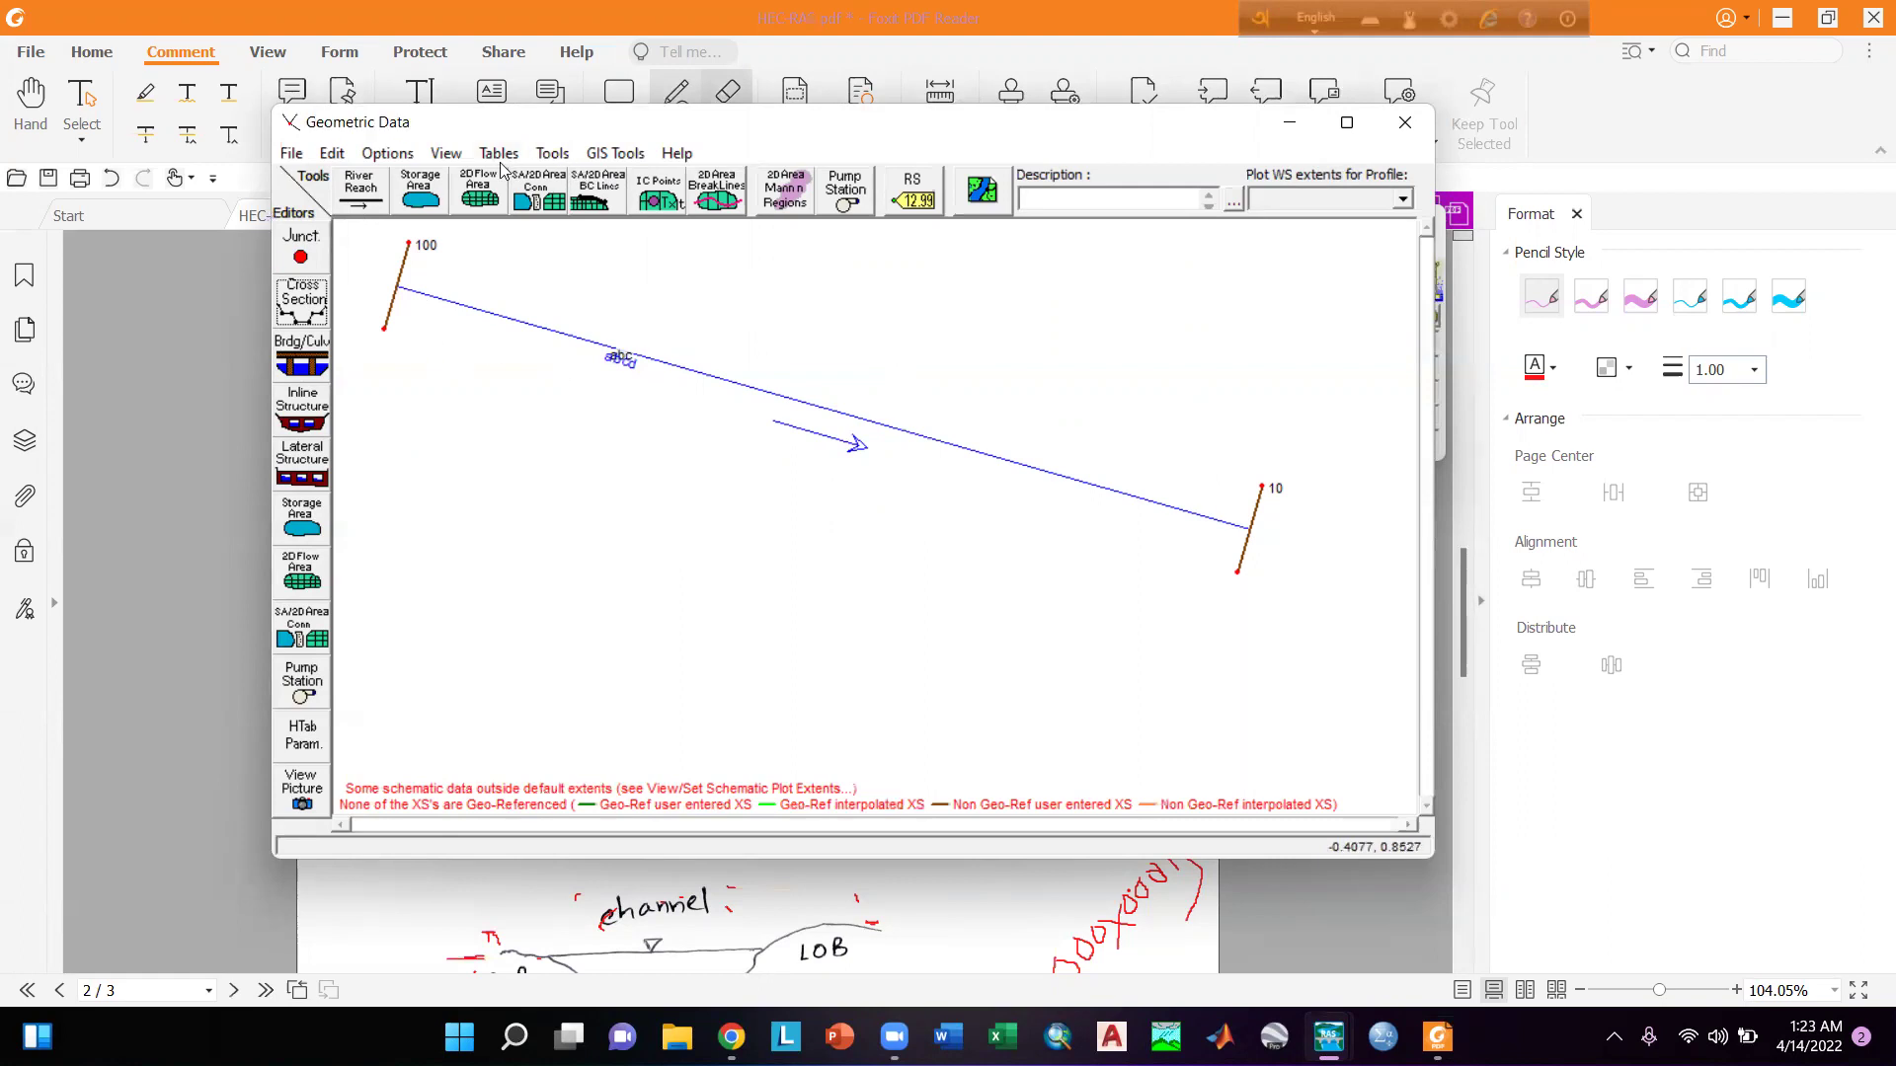
Interpolate cross sections along the whole abc reach with a maximum distance of 100 between them, and close the interpolation window.
{"action": "left_click", "coordinate": [452, 156]}
{"action": "mouse_move", "coordinate": [552, 156]}
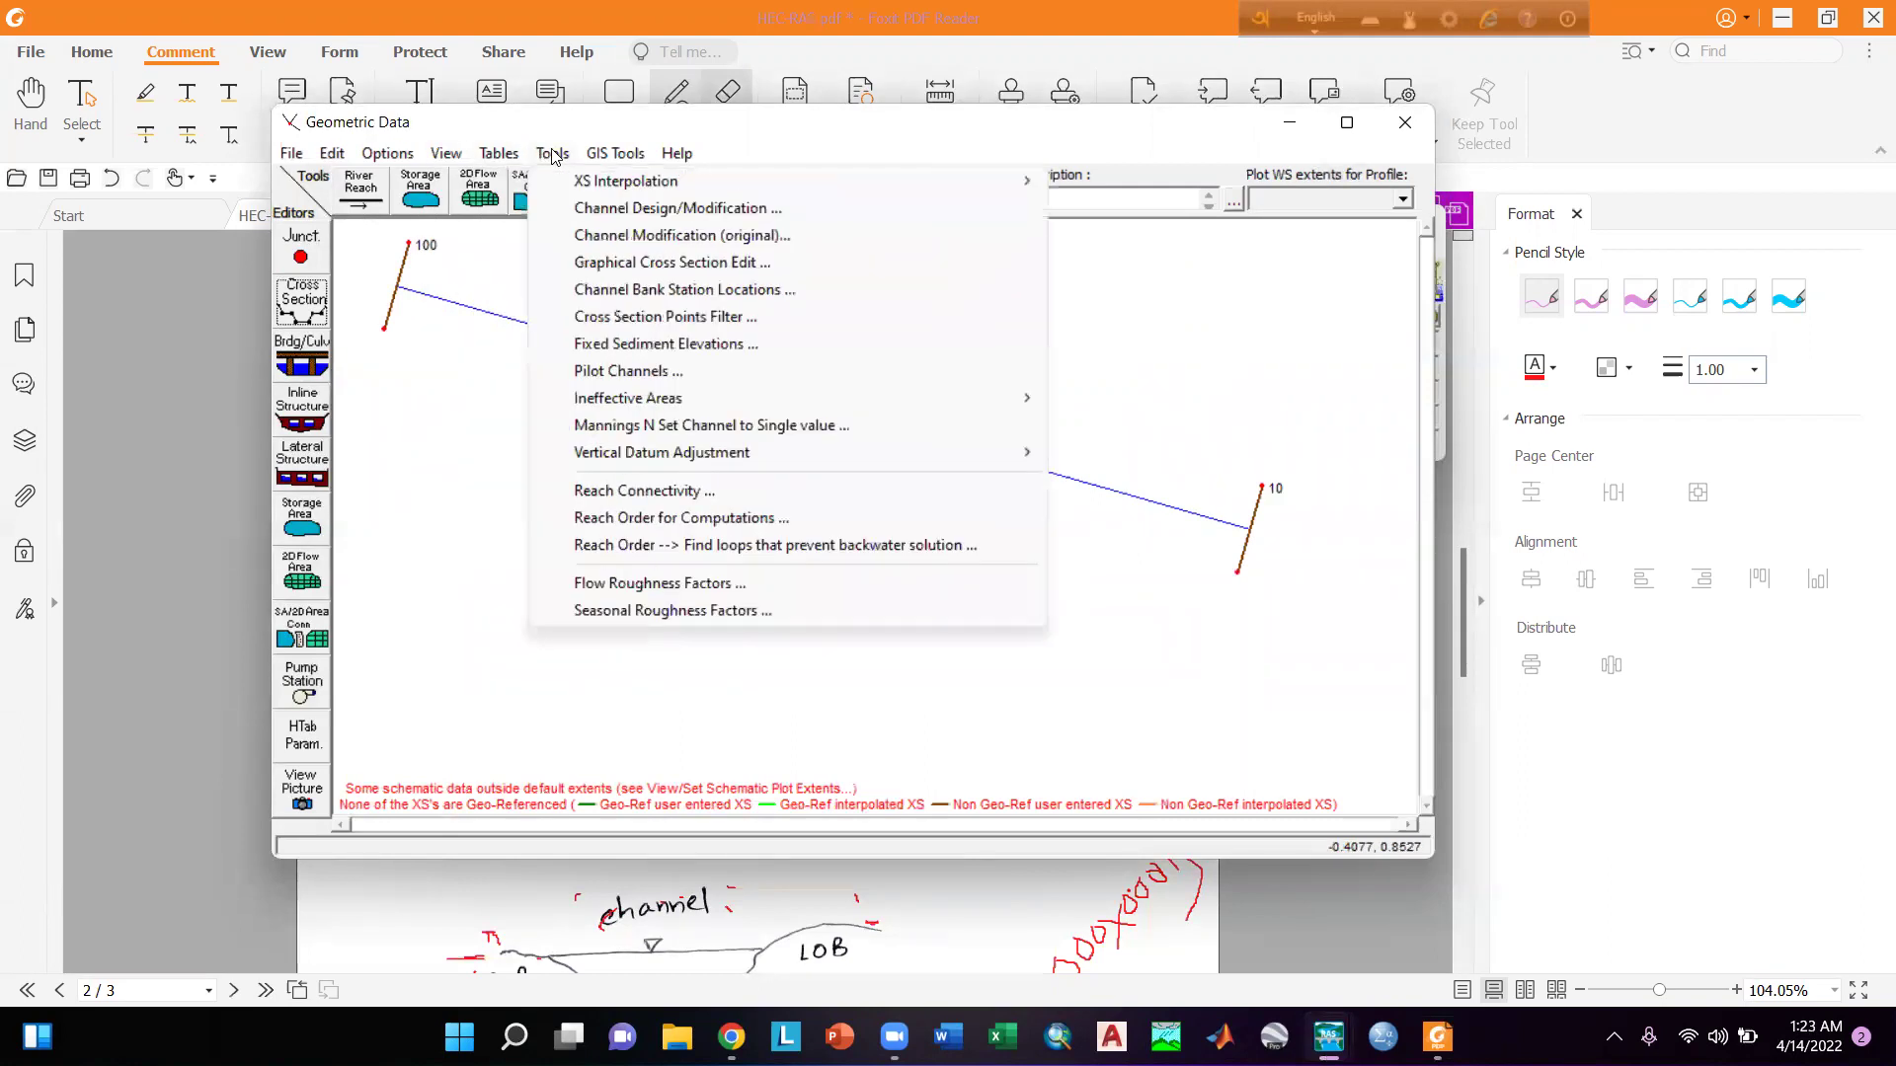
{"action": "mouse_move", "coordinate": [617, 188]}
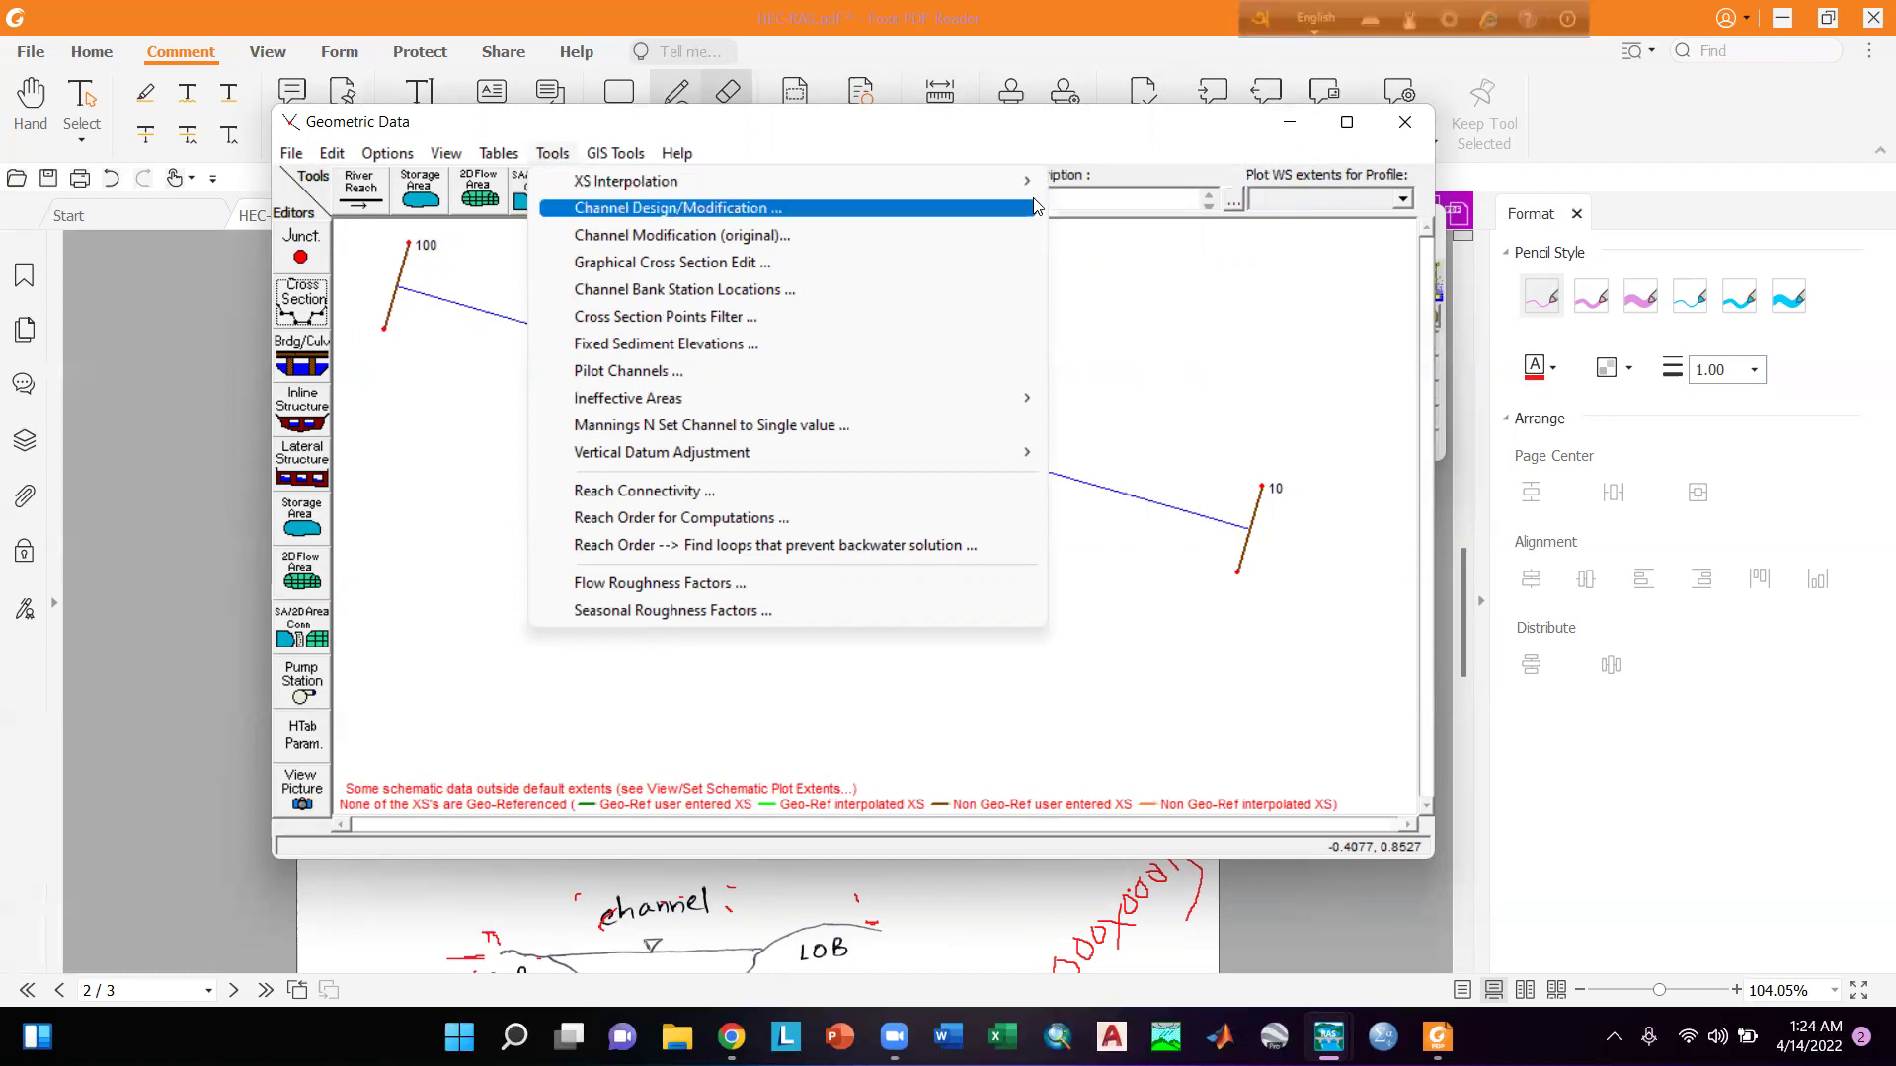
{"action": "mouse_move", "coordinate": [1007, 182]}
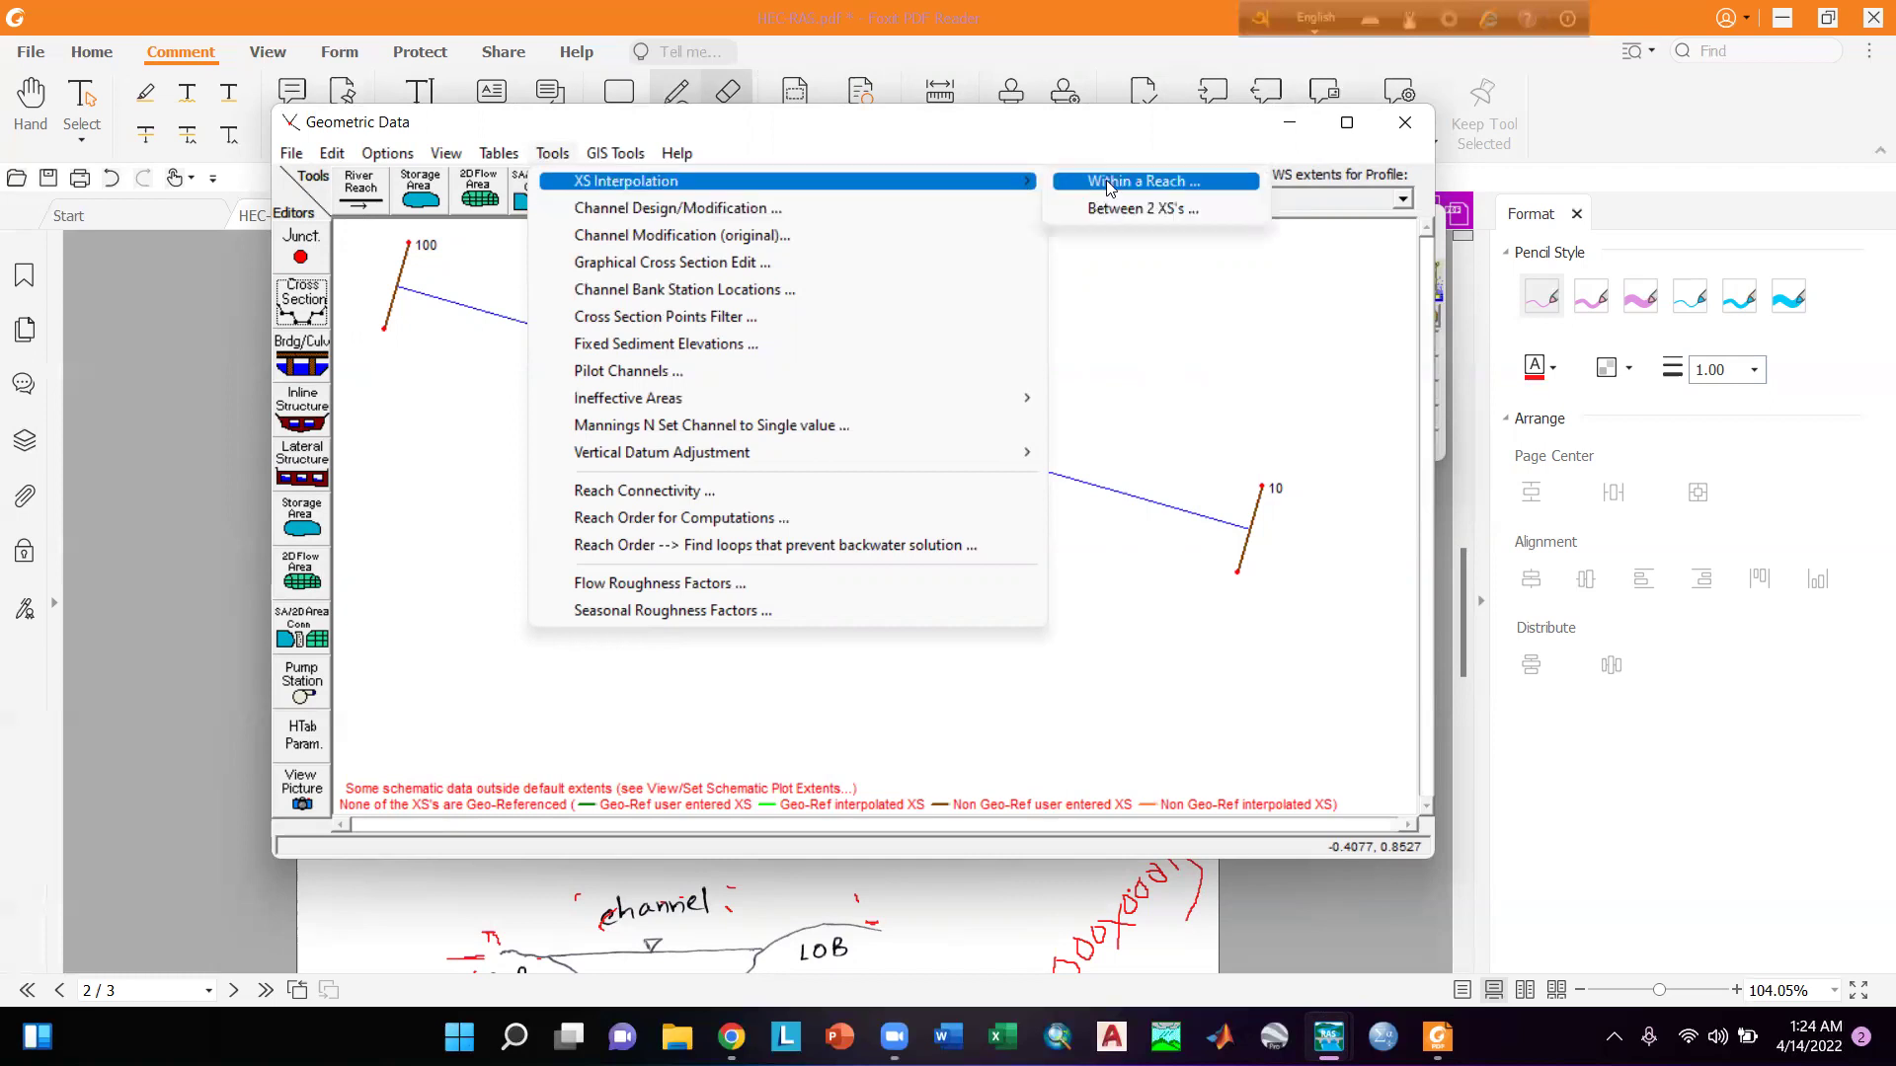
{"action": "left_click", "coordinate": [1109, 187]}
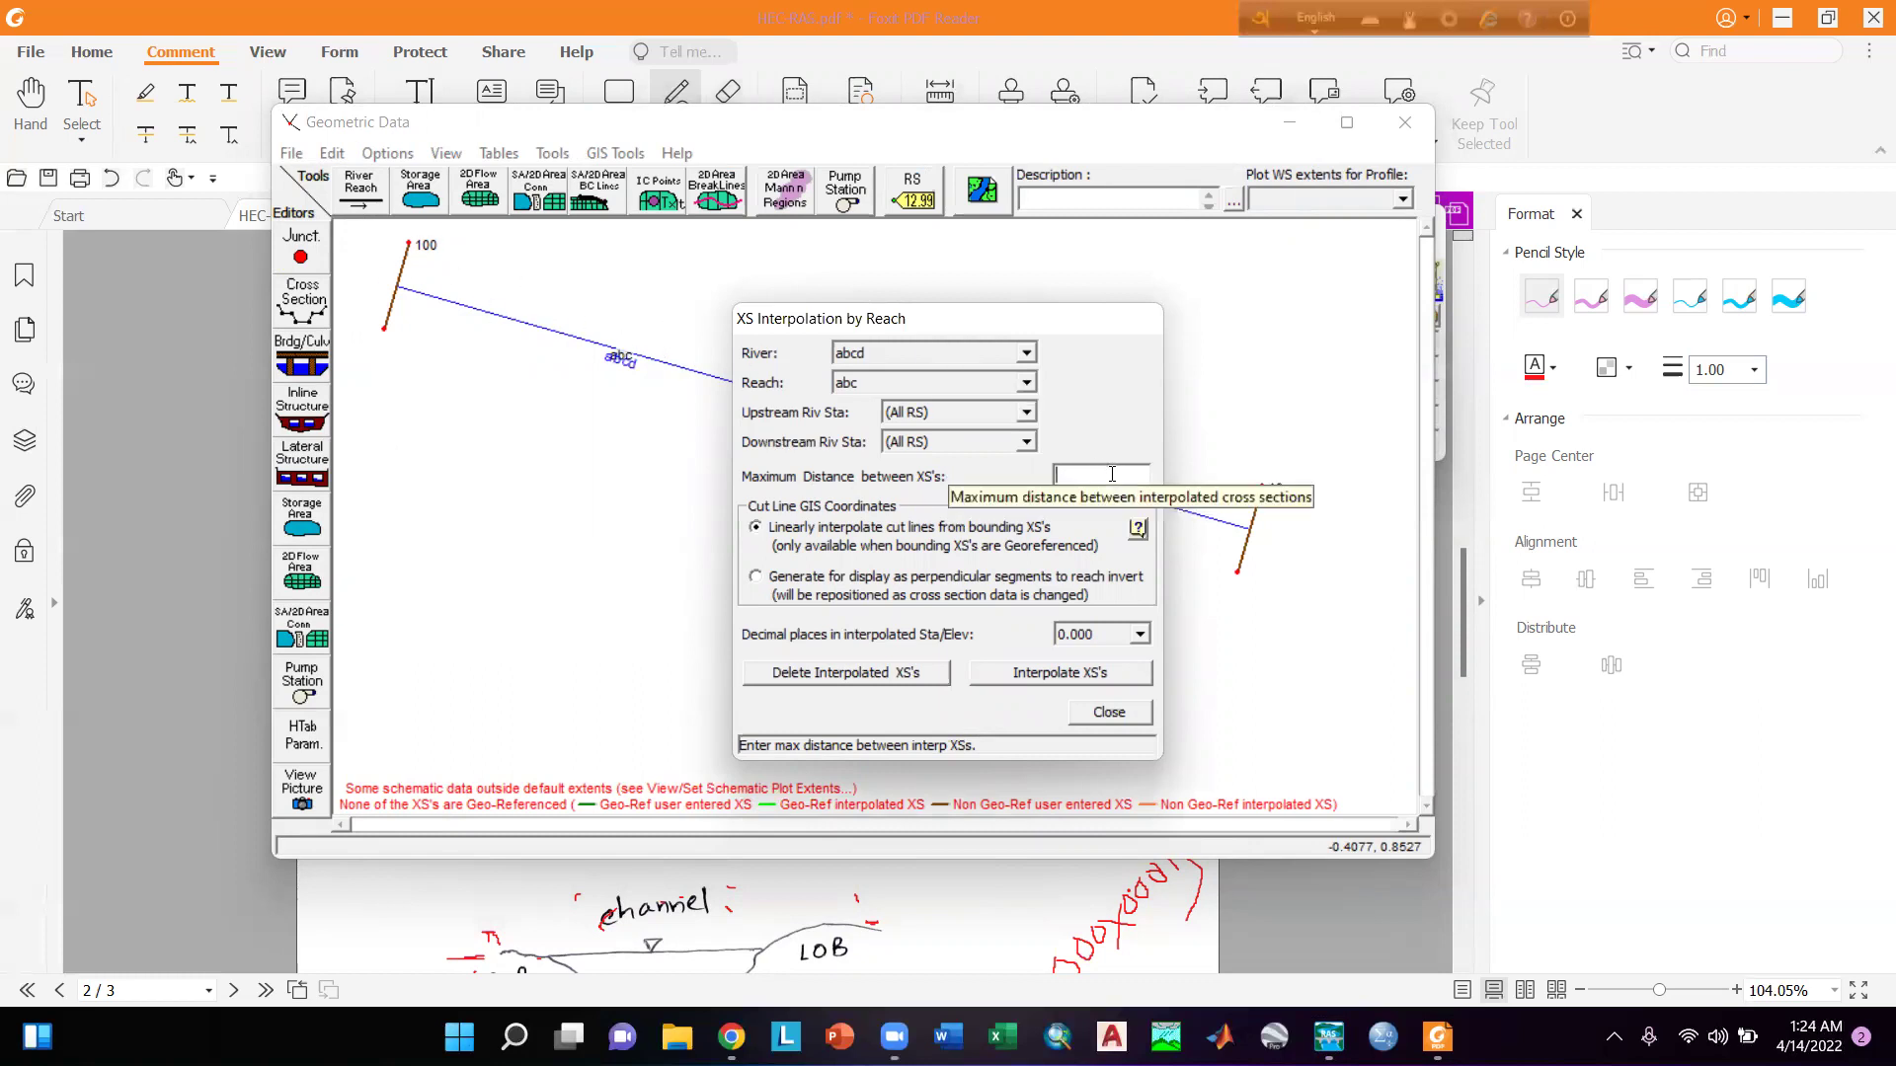
{"action": "type", "text": "100"}
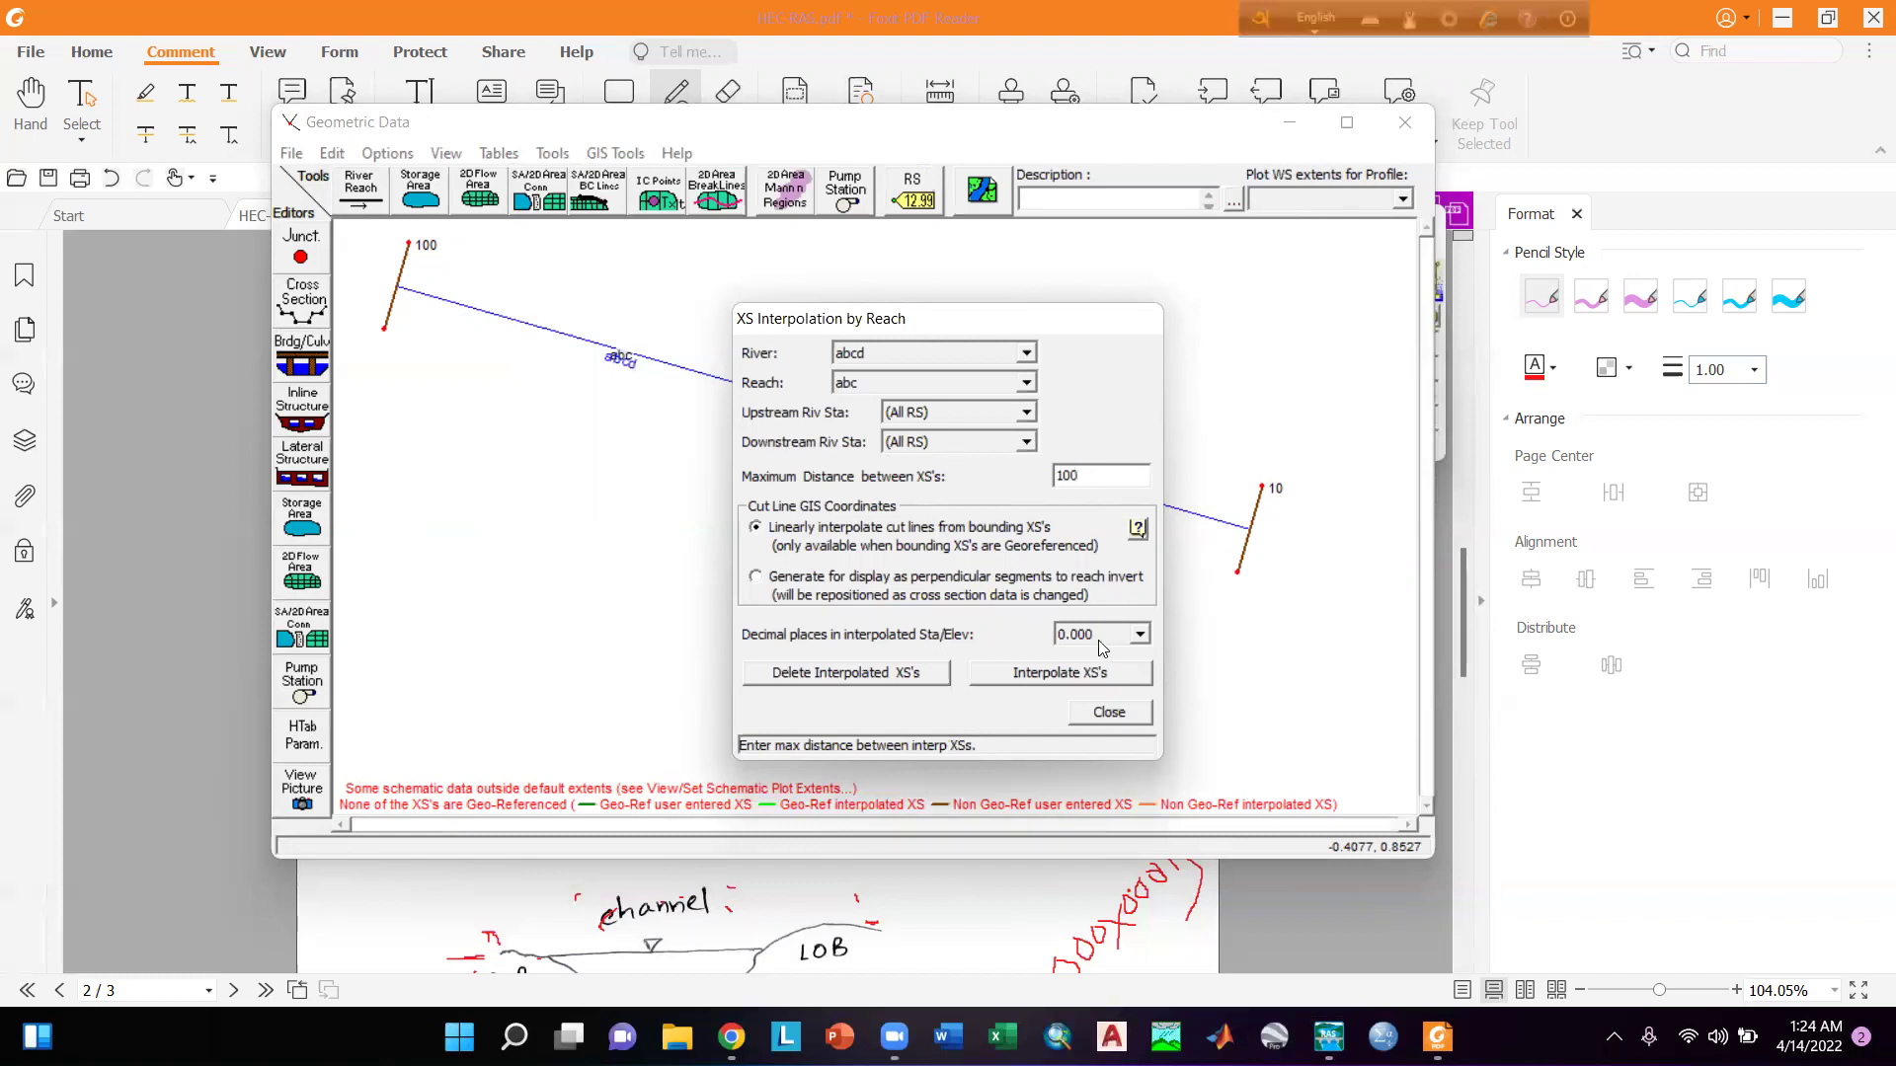
{"action": "left_click", "coordinate": [1061, 681]}
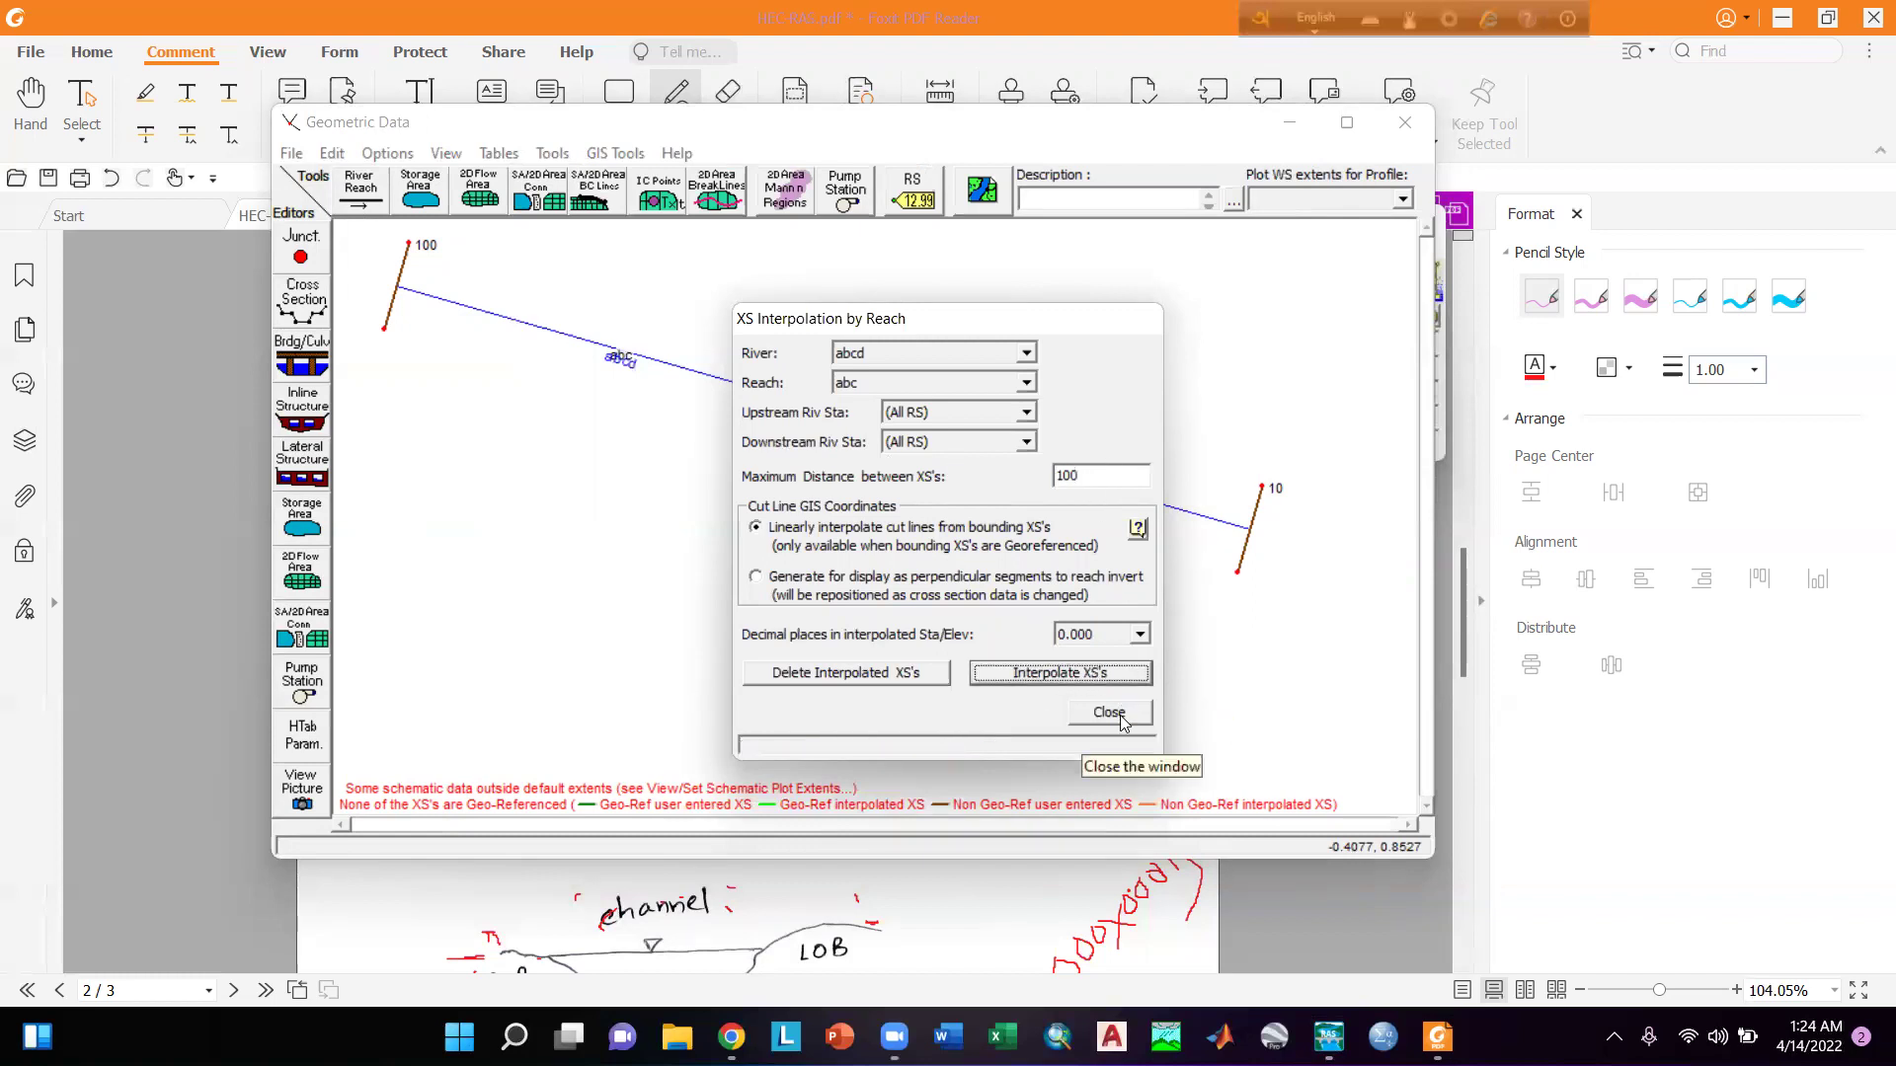
{"action": "left_click", "coordinate": [1120, 715]}
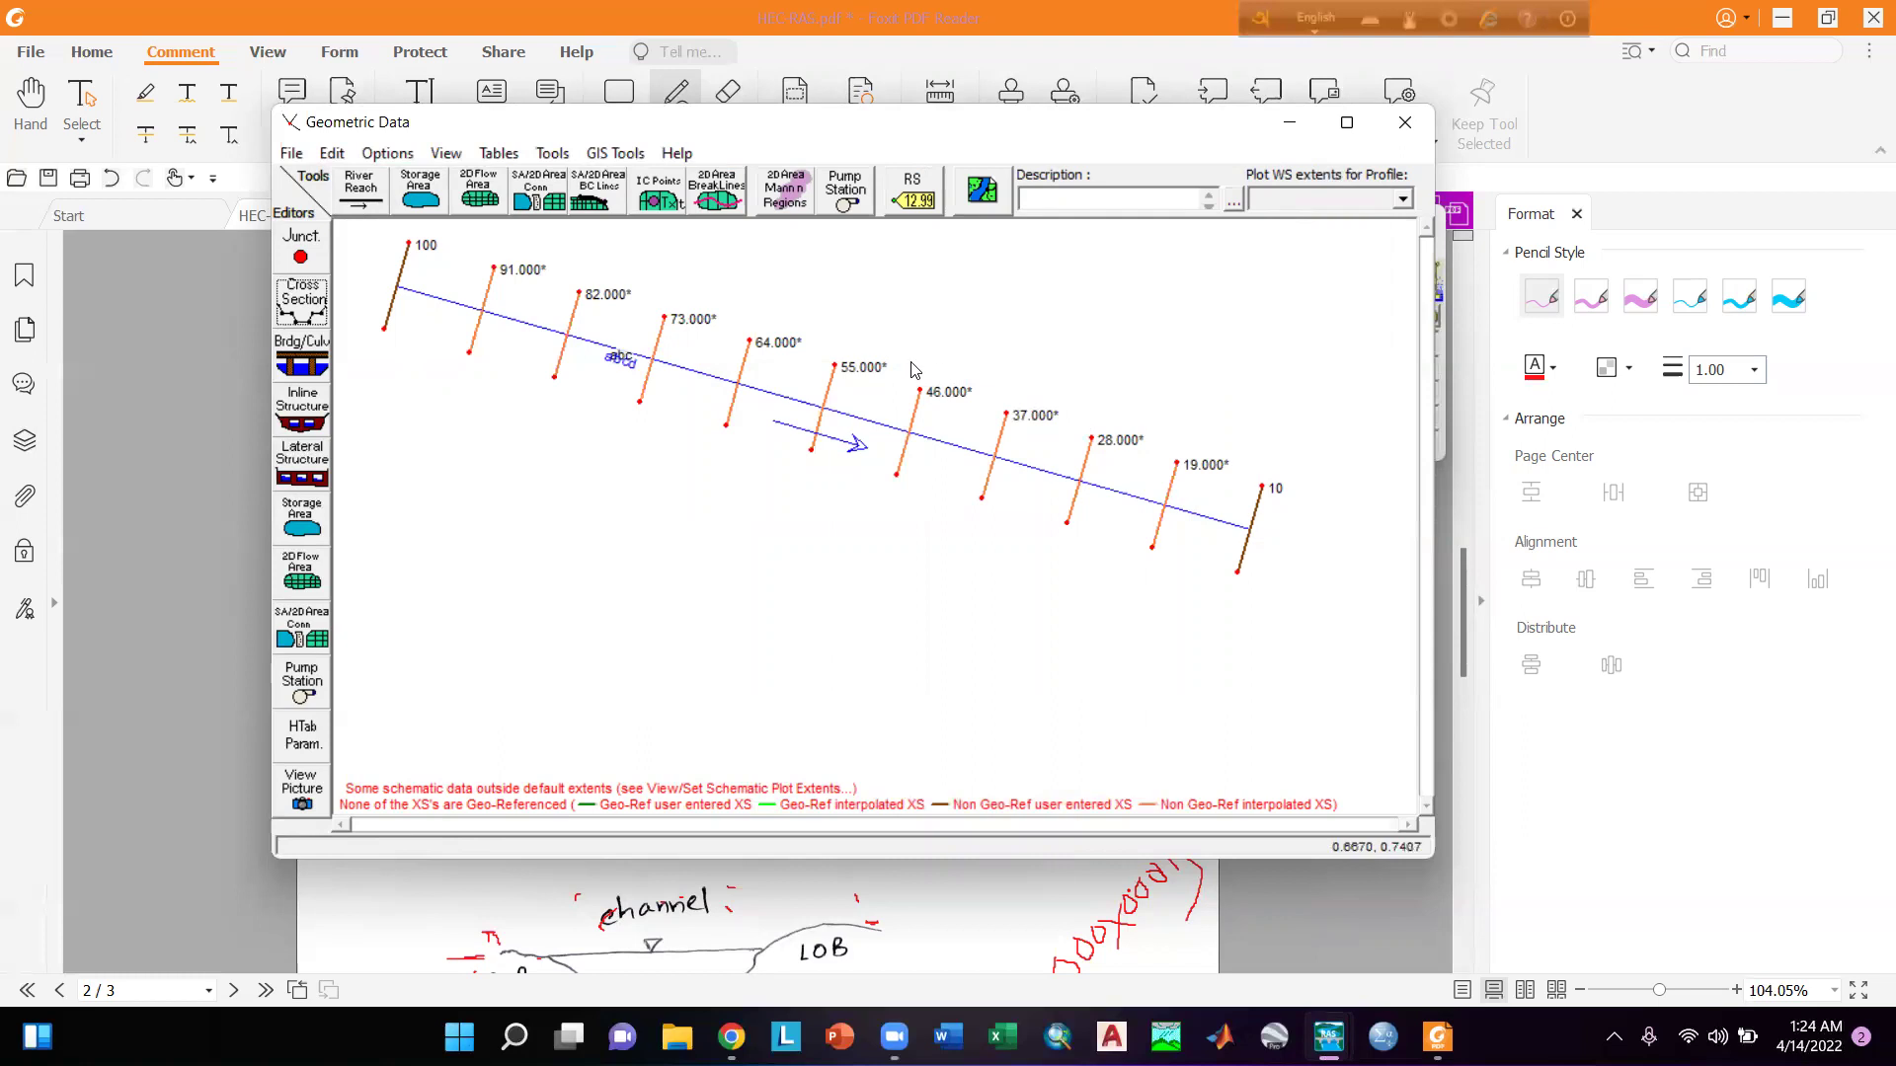
Review the cross sections at river stations 91, 73, 37, 19 and 10 in the cross section editor, and exit it.
{"action": "left_click", "coordinate": [300, 314]}
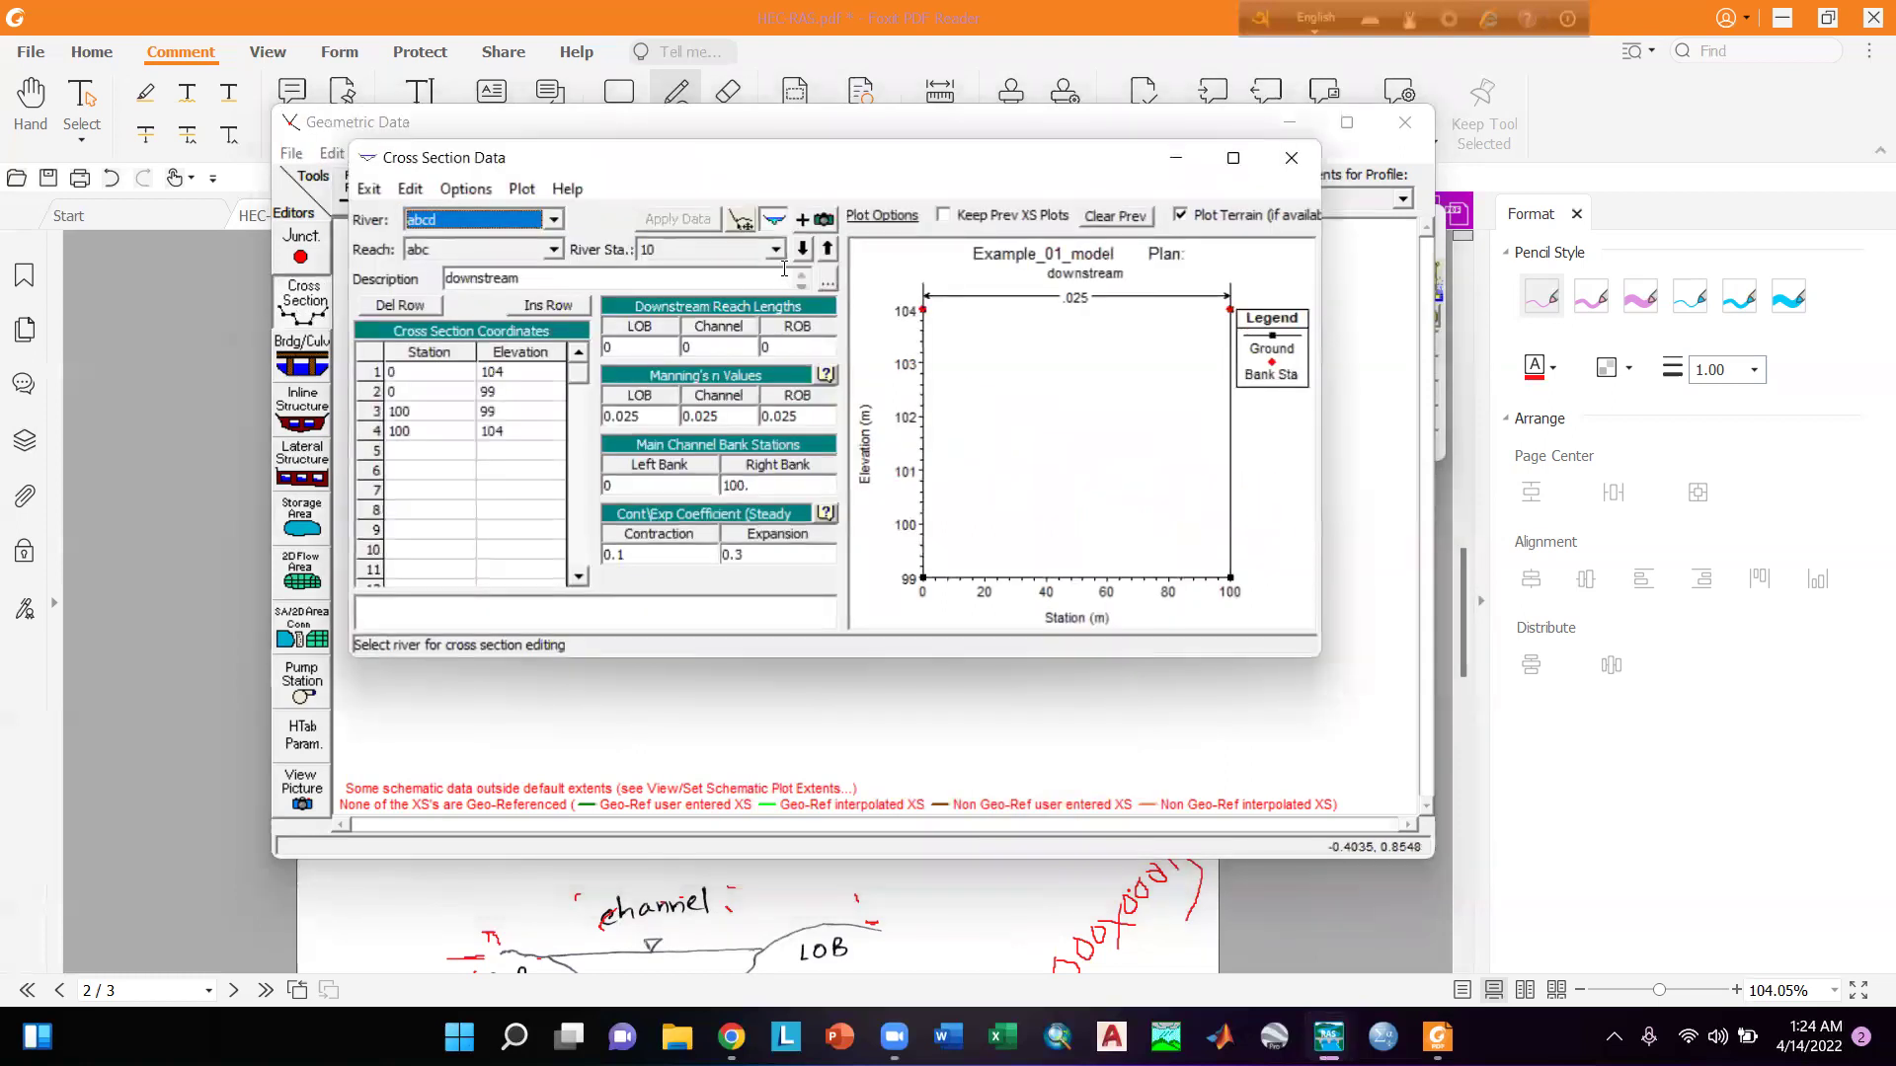
{"action": "left_click", "coordinate": [775, 251]}
{"action": "scroll", "coordinate": [787, 271], "scroll_direction": "up", "scroll_amount": 3}
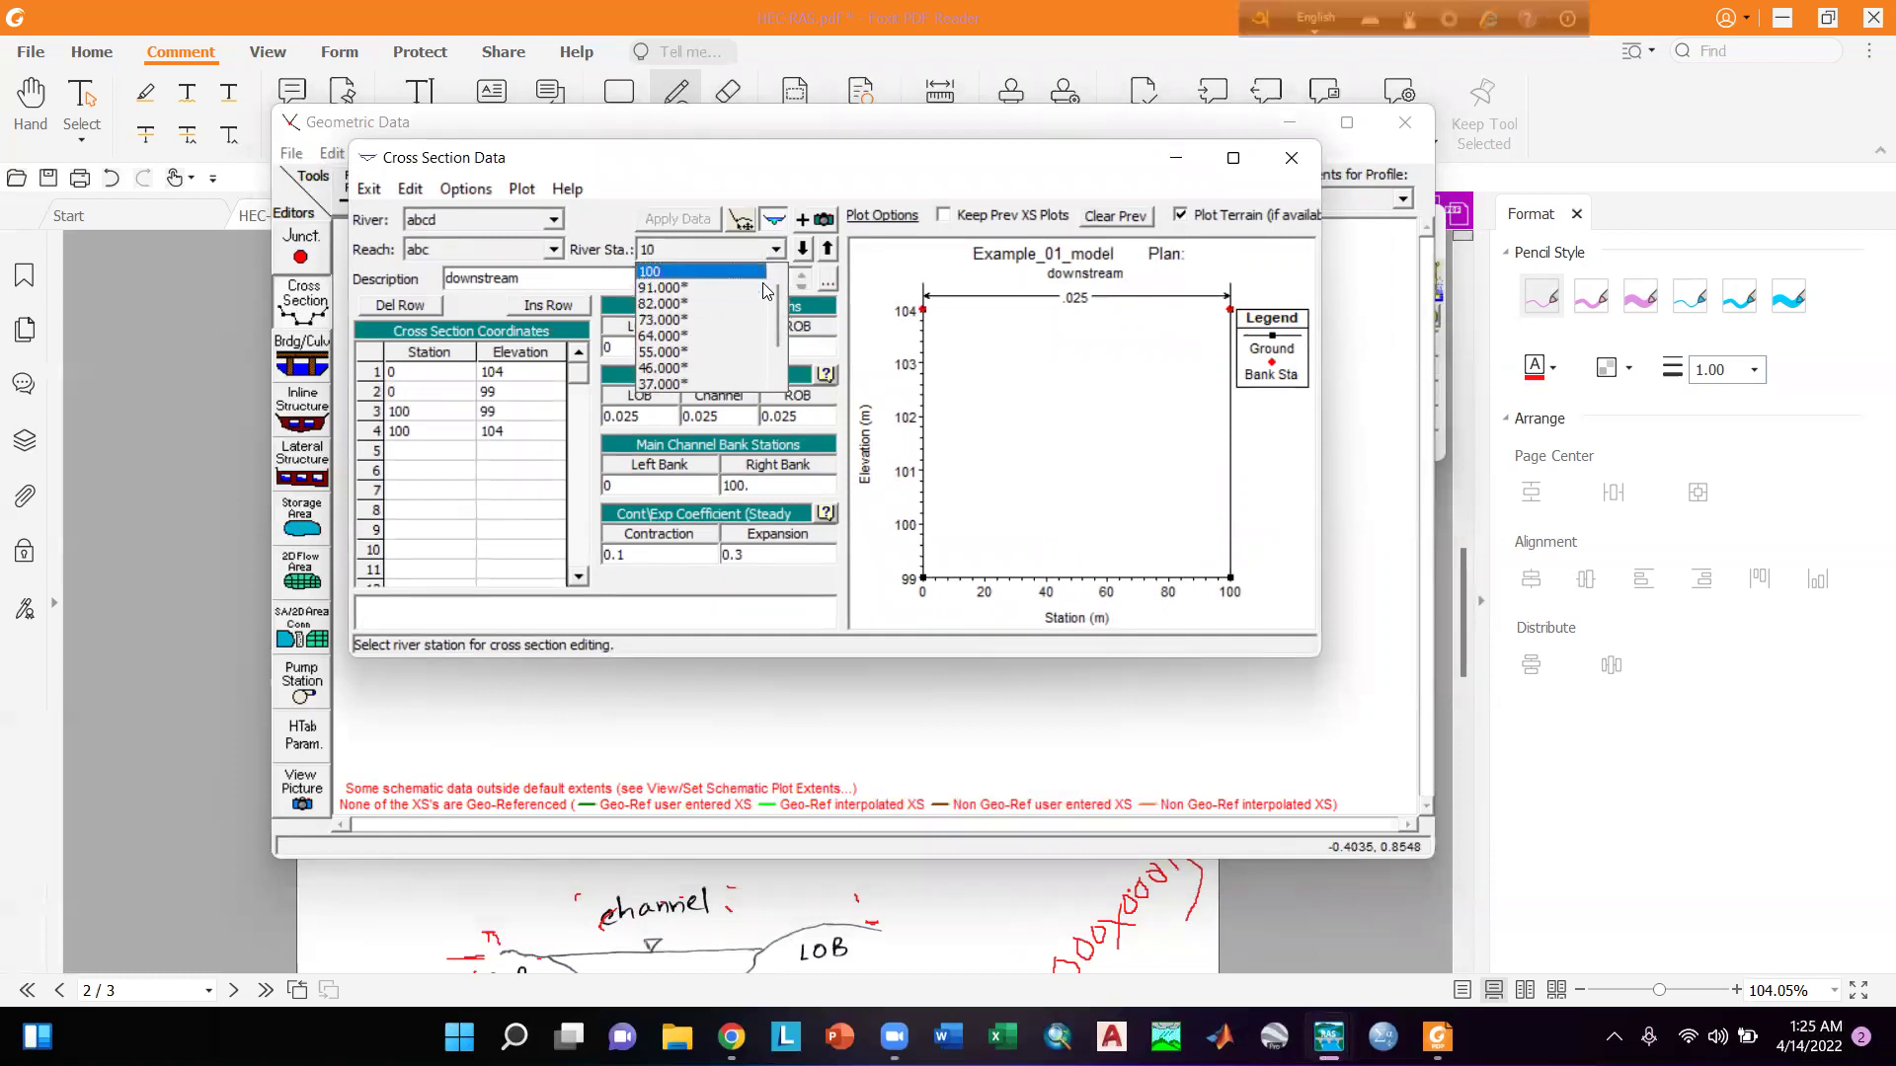
{"action": "left_click", "coordinate": [732, 293]}
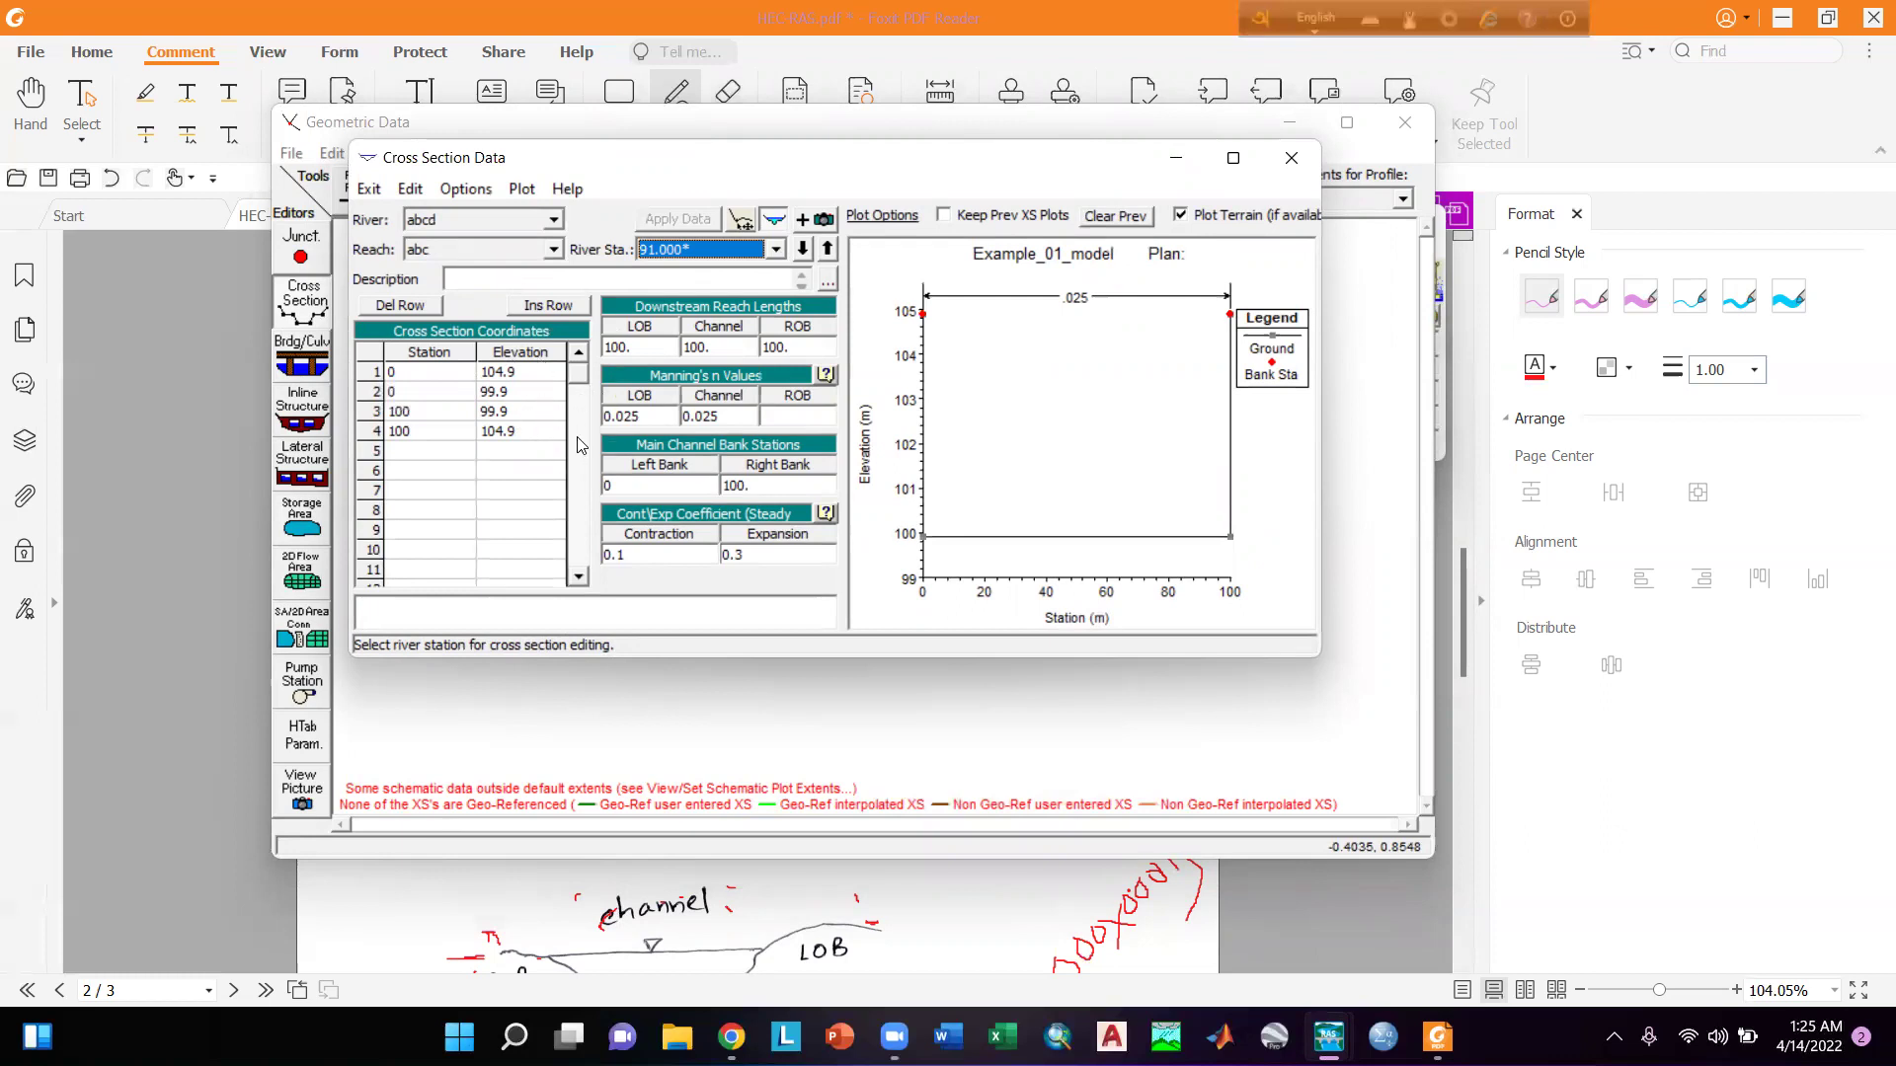
{"action": "left_click", "coordinate": [776, 250]}
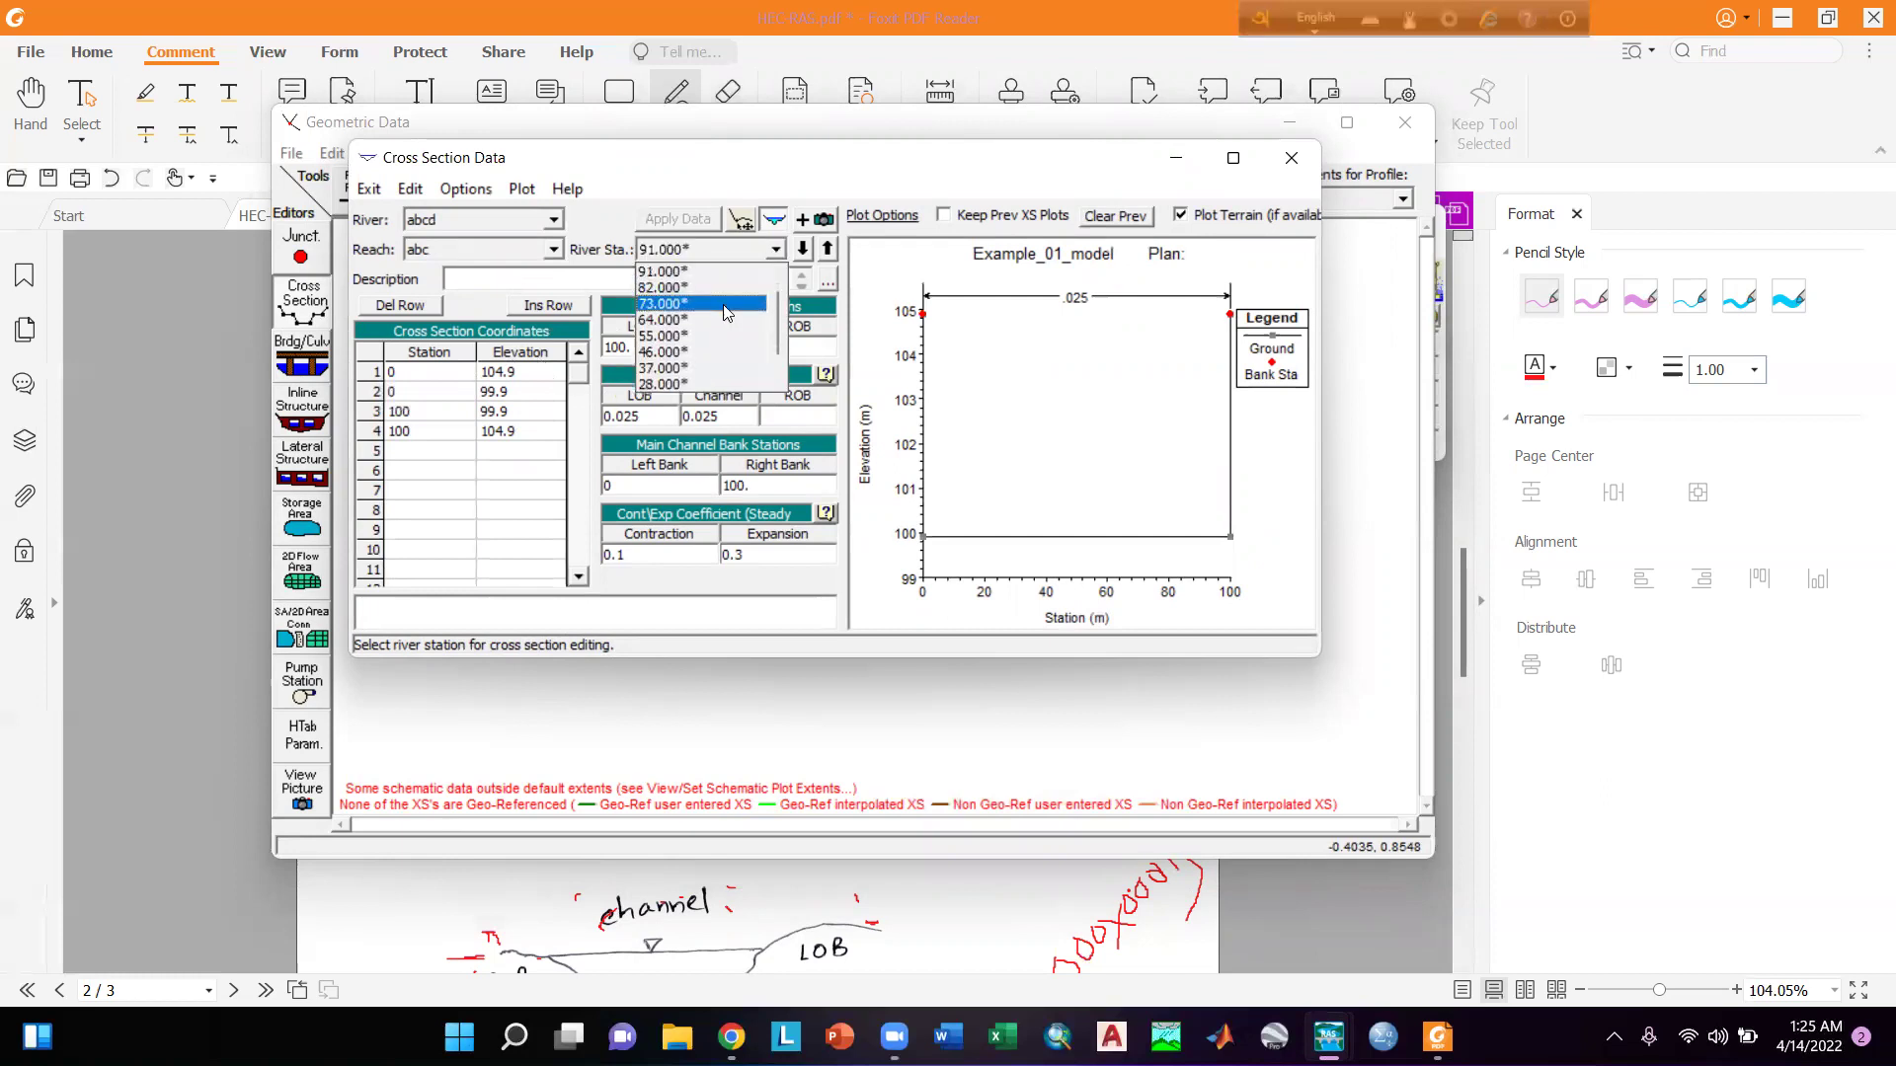
{"action": "left_click", "coordinate": [688, 312]}
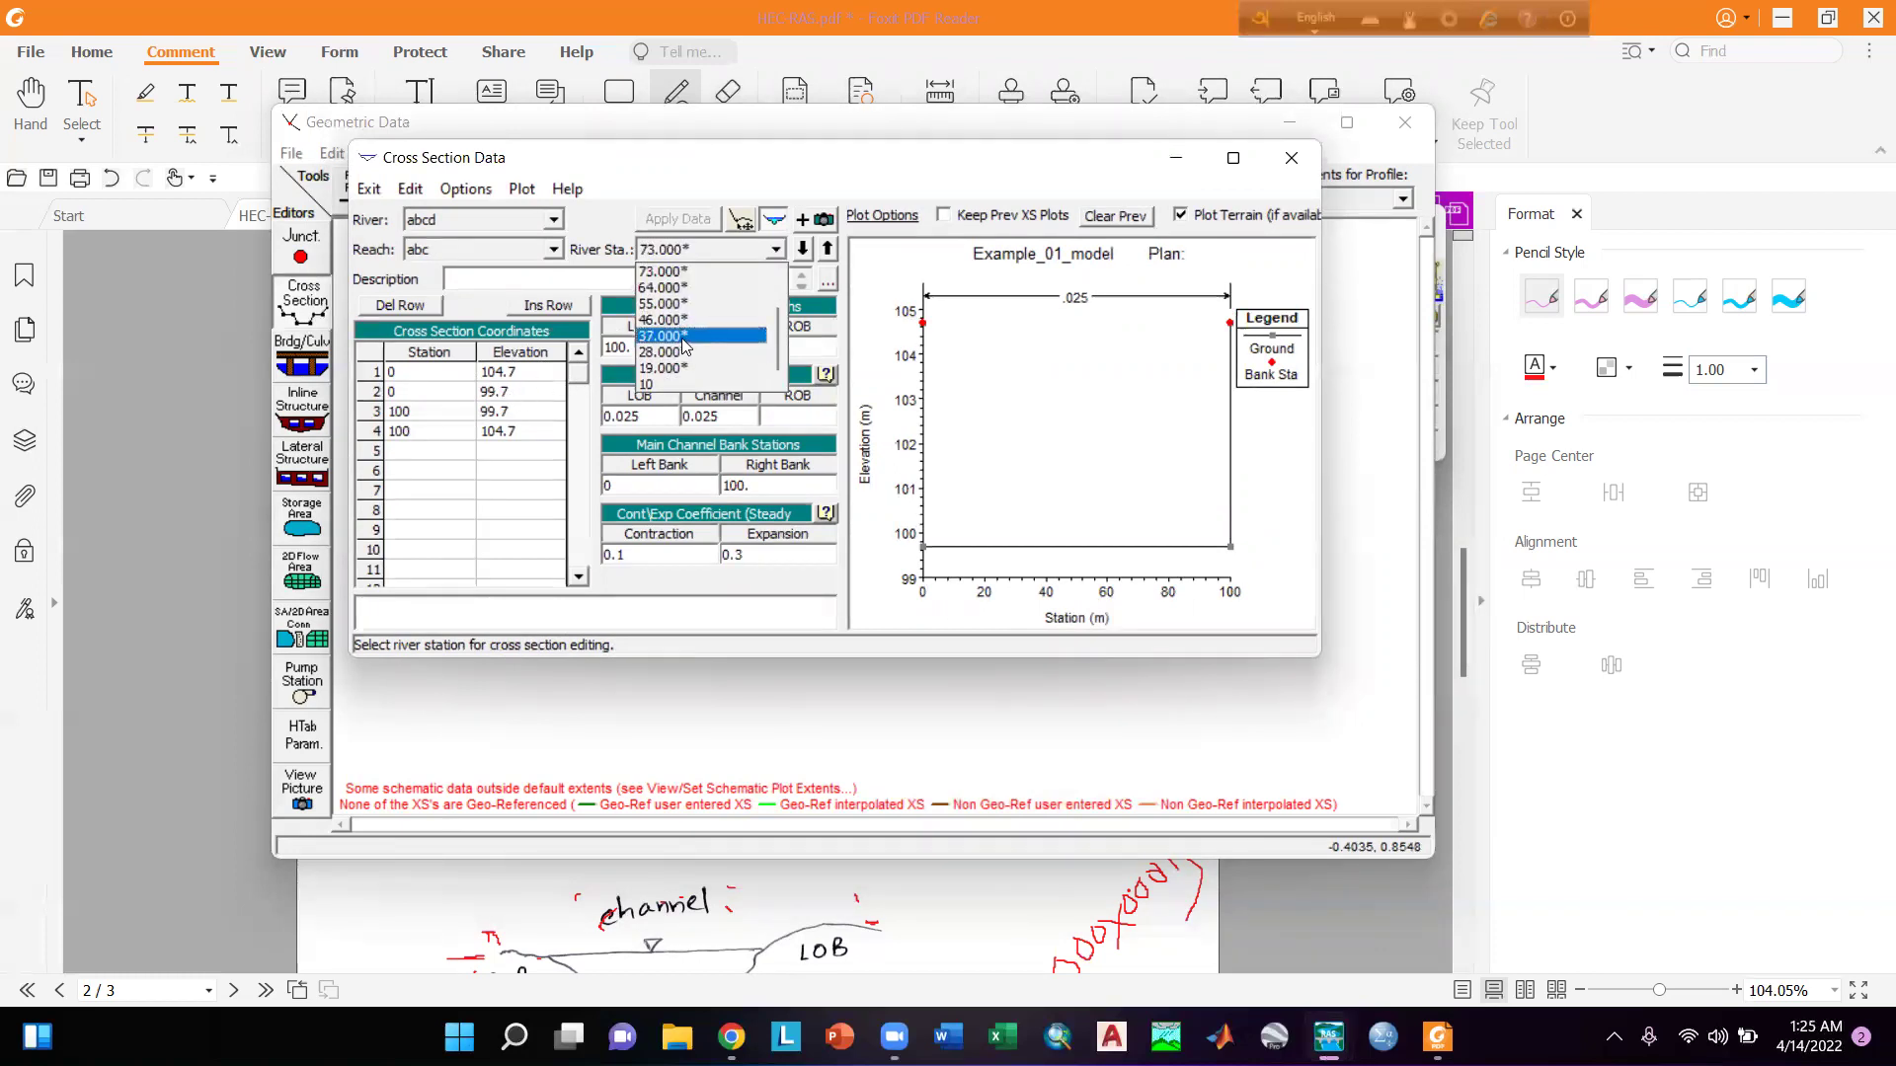
{"action": "left_click", "coordinate": [688, 336]}
{"action": "left_click", "coordinate": [776, 250]}
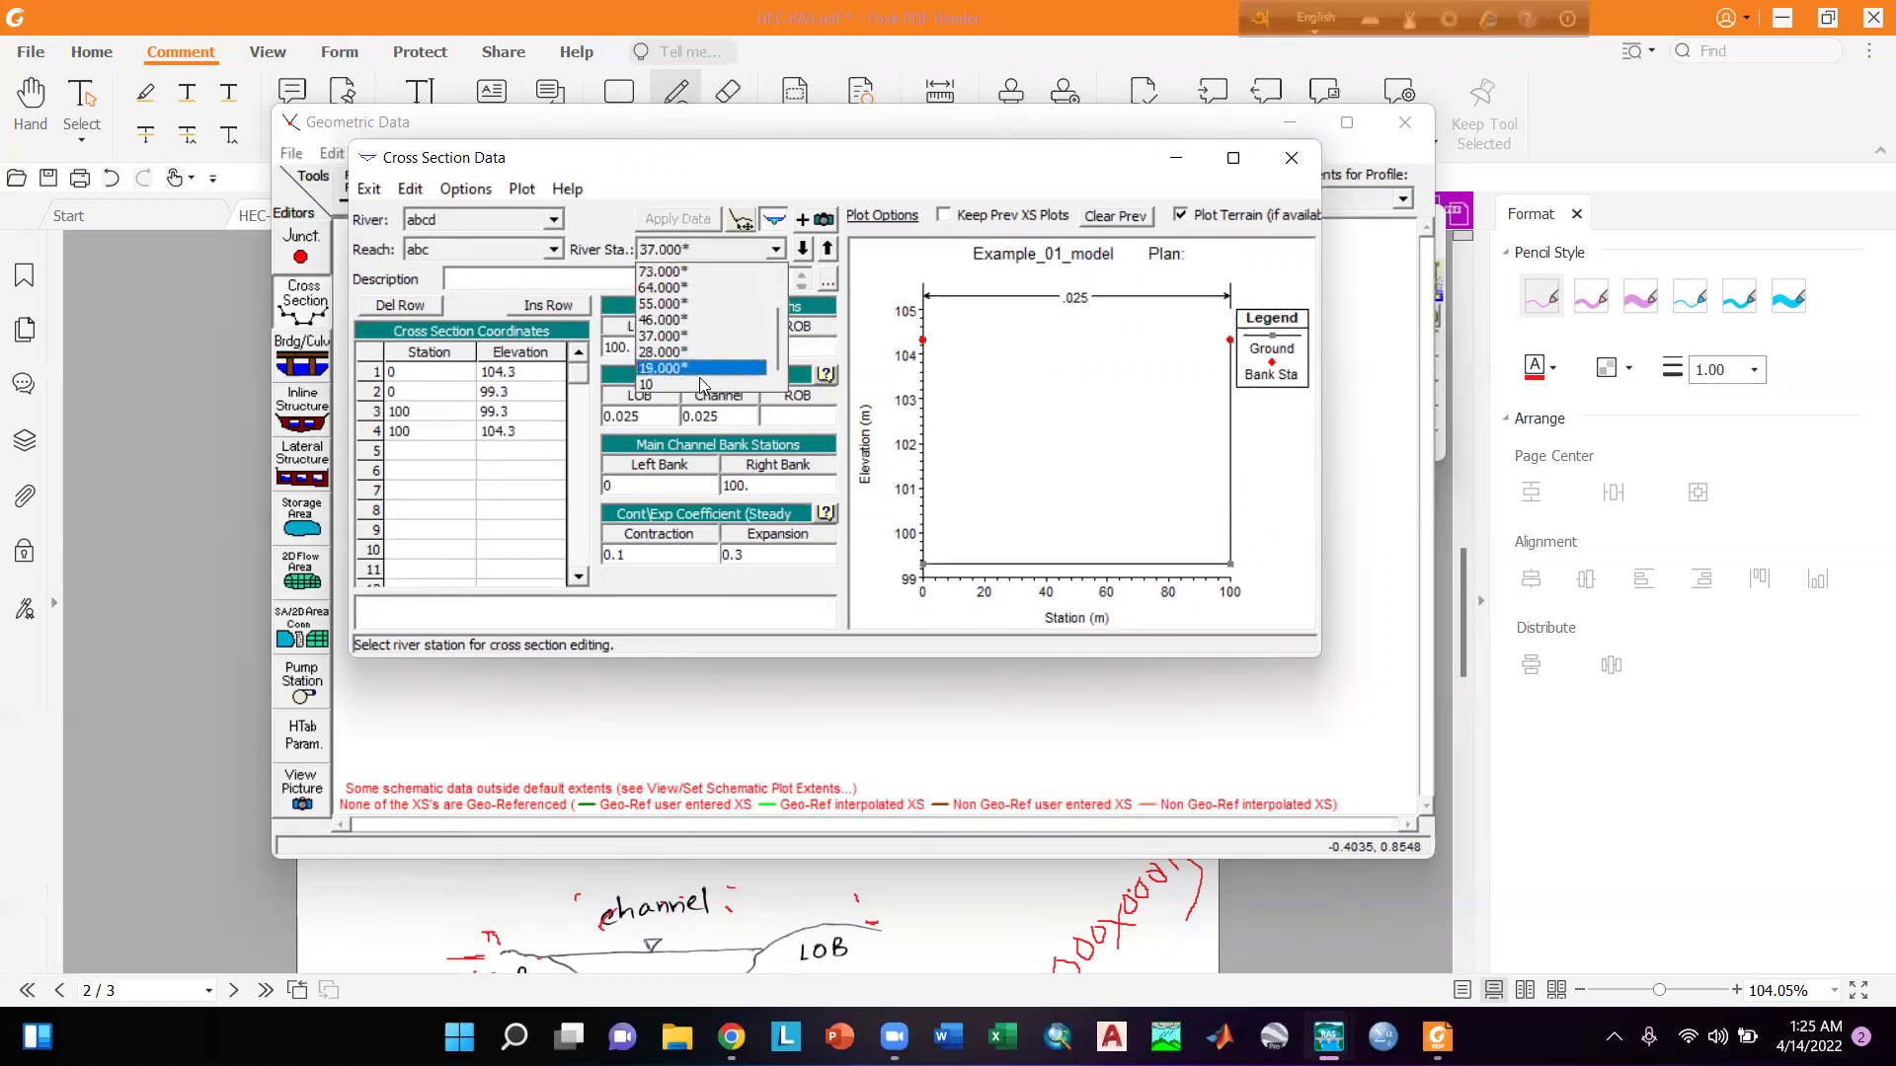
{"action": "left_click", "coordinate": [703, 369]}
{"action": "left_click", "coordinate": [776, 249]}
{"action": "left_click", "coordinate": [652, 384]}
{"action": "left_click", "coordinate": [370, 190]}
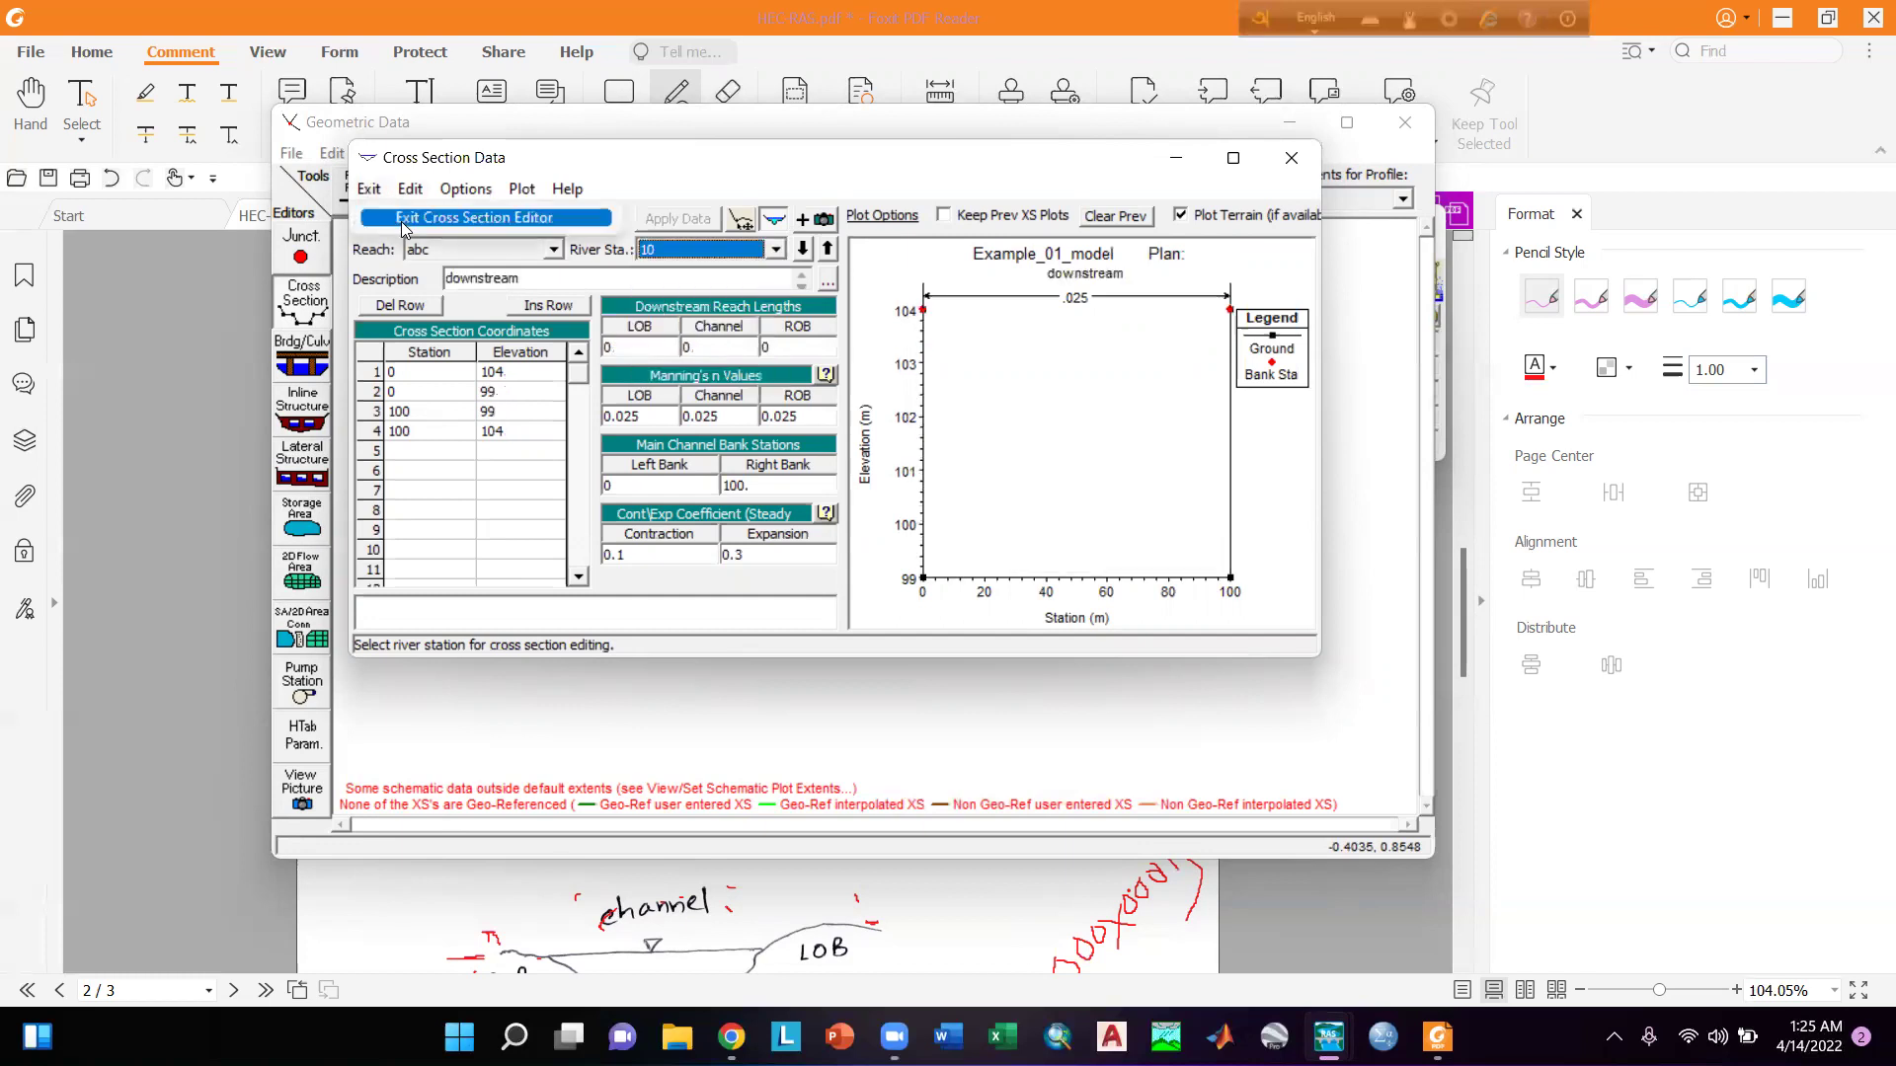
{"action": "left_click", "coordinate": [405, 222]}
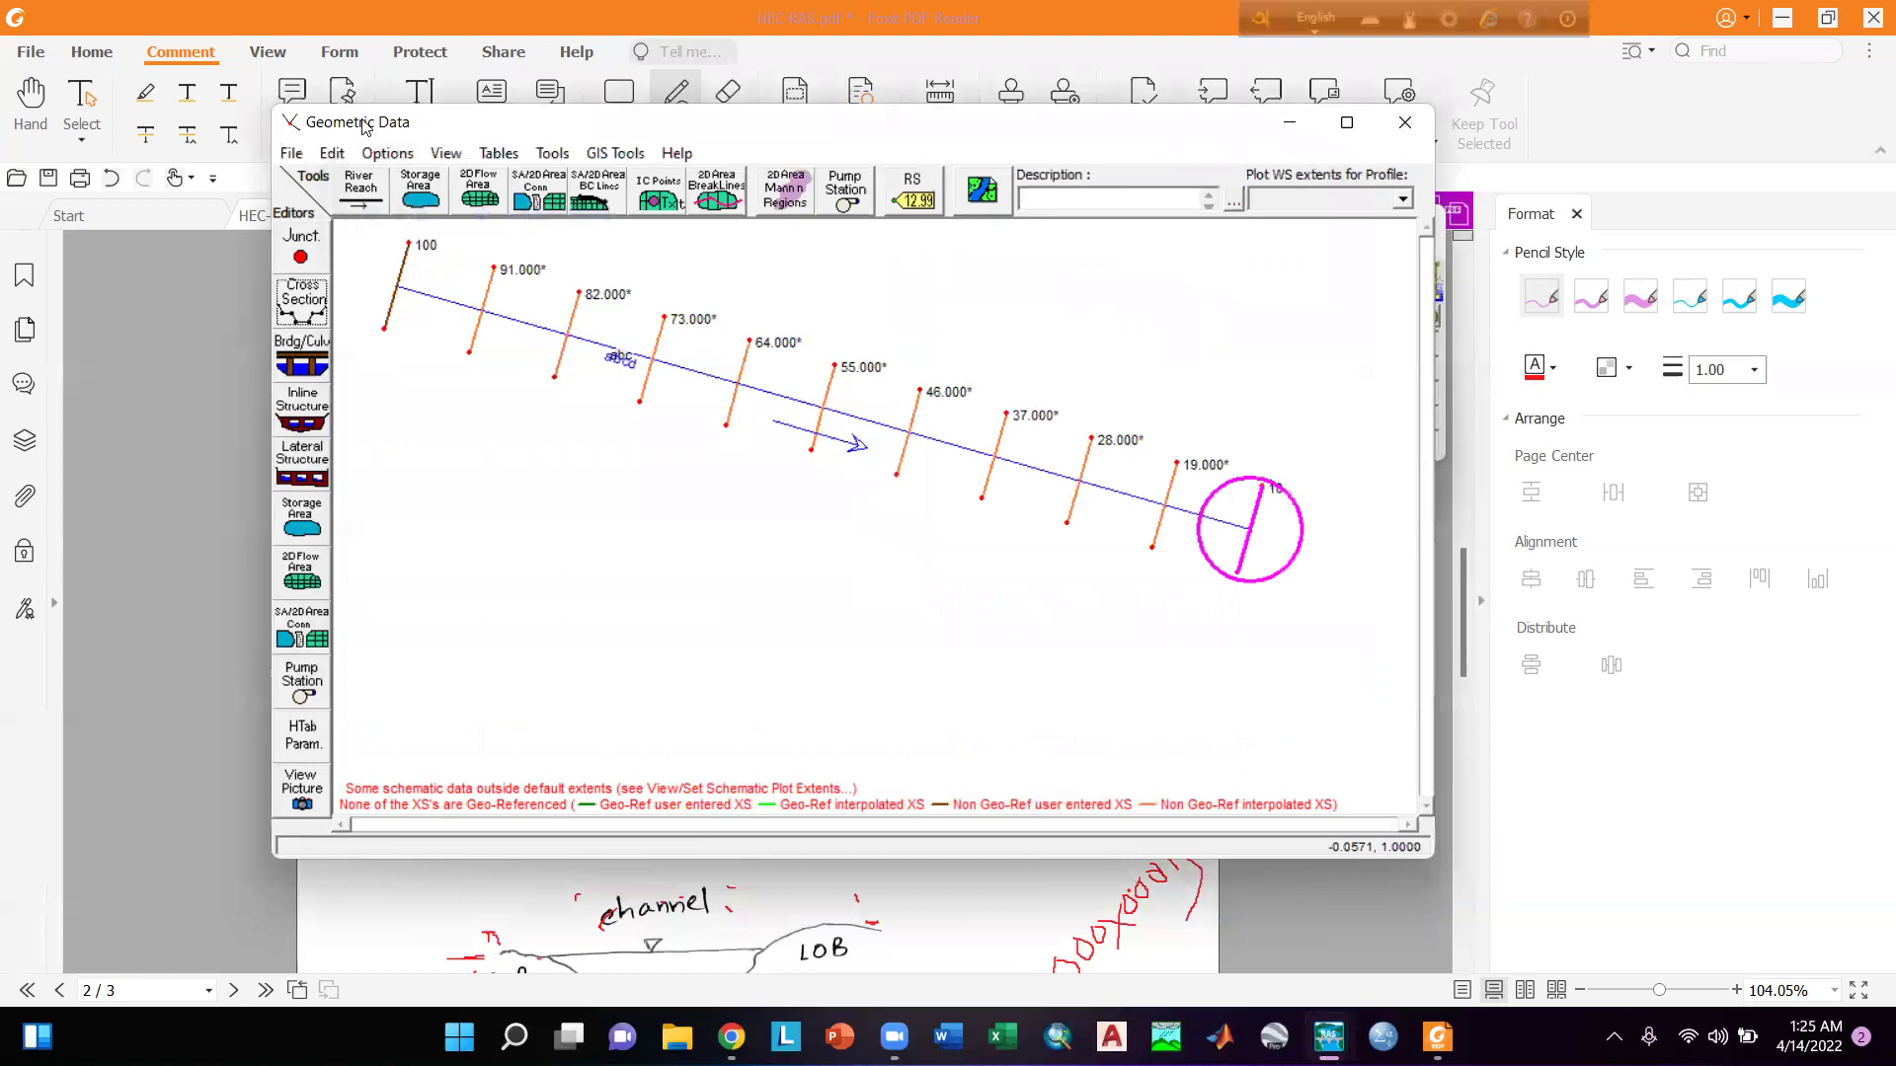
Save the geometry data under the title geometric_data in the EXAMPLE_NUMBER_01 folder.
{"action": "left_click", "coordinate": [294, 153]}
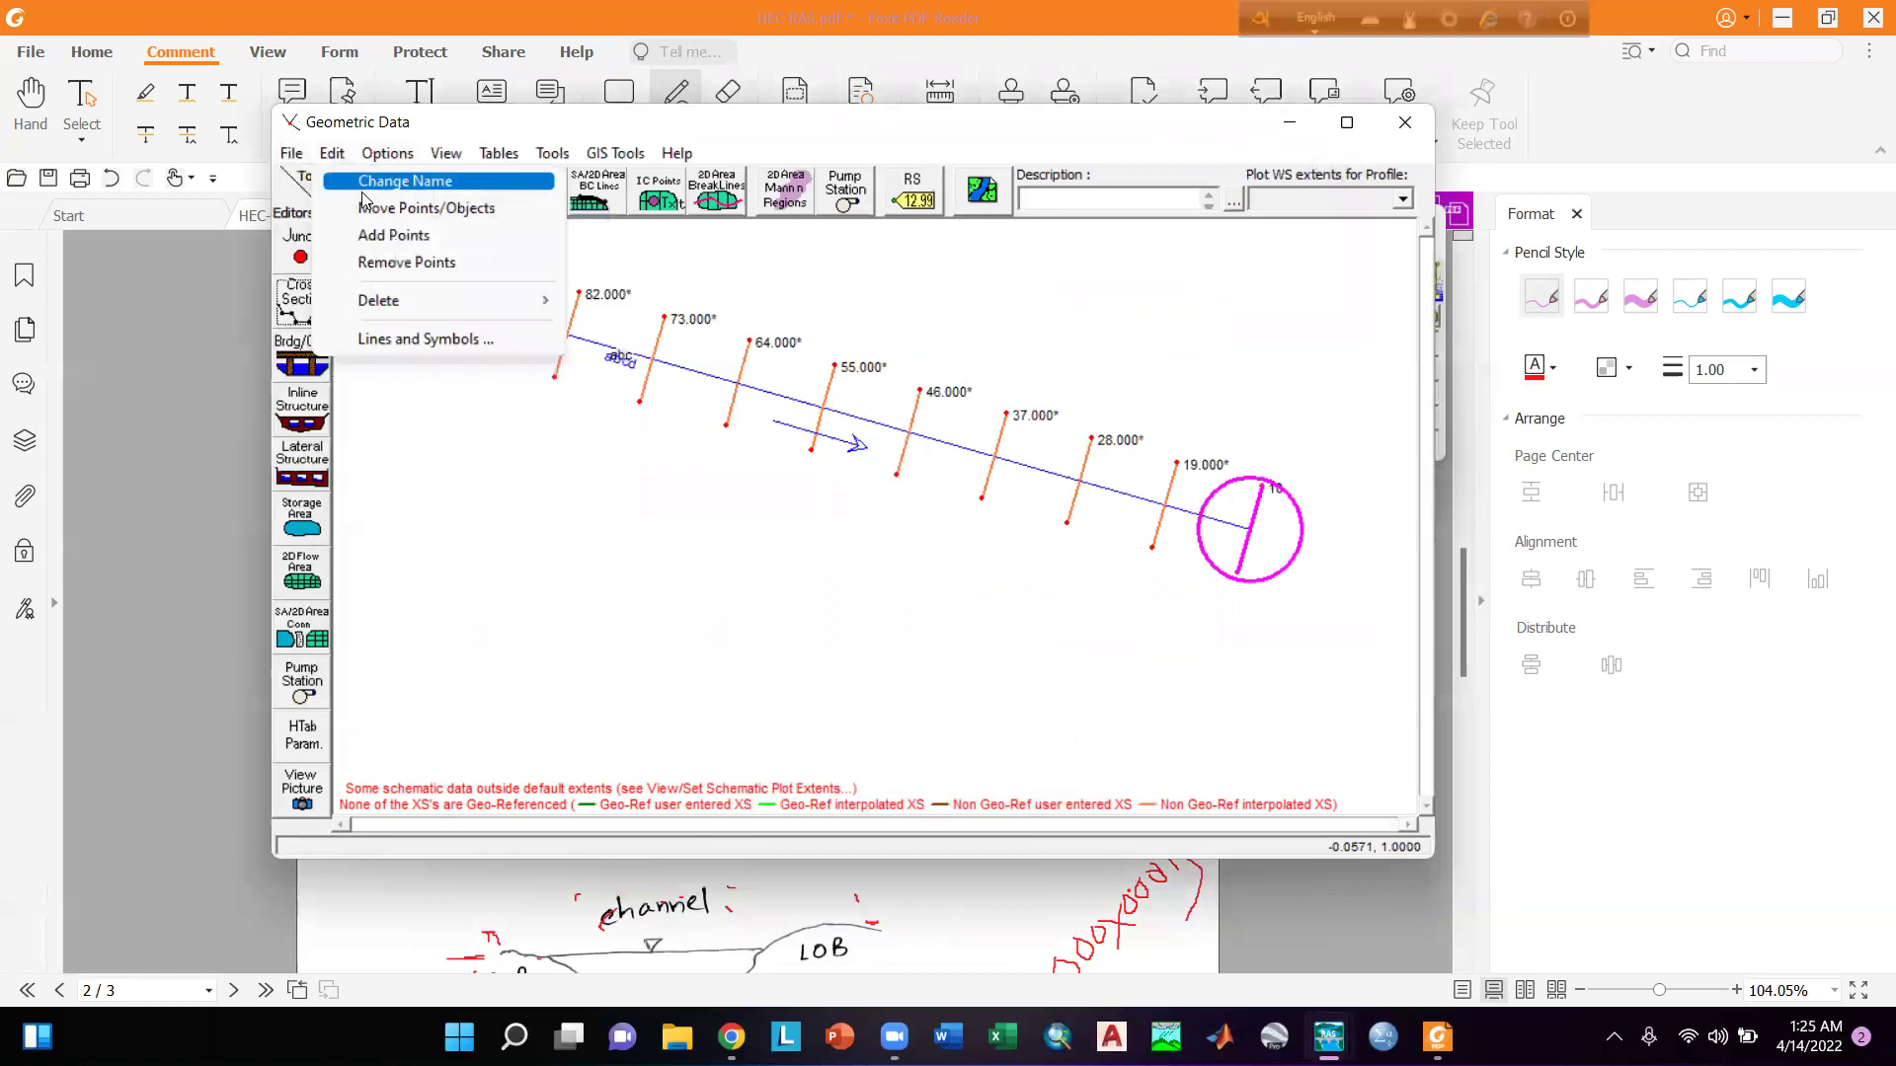
{"action": "left_click", "coordinate": [328, 239]}
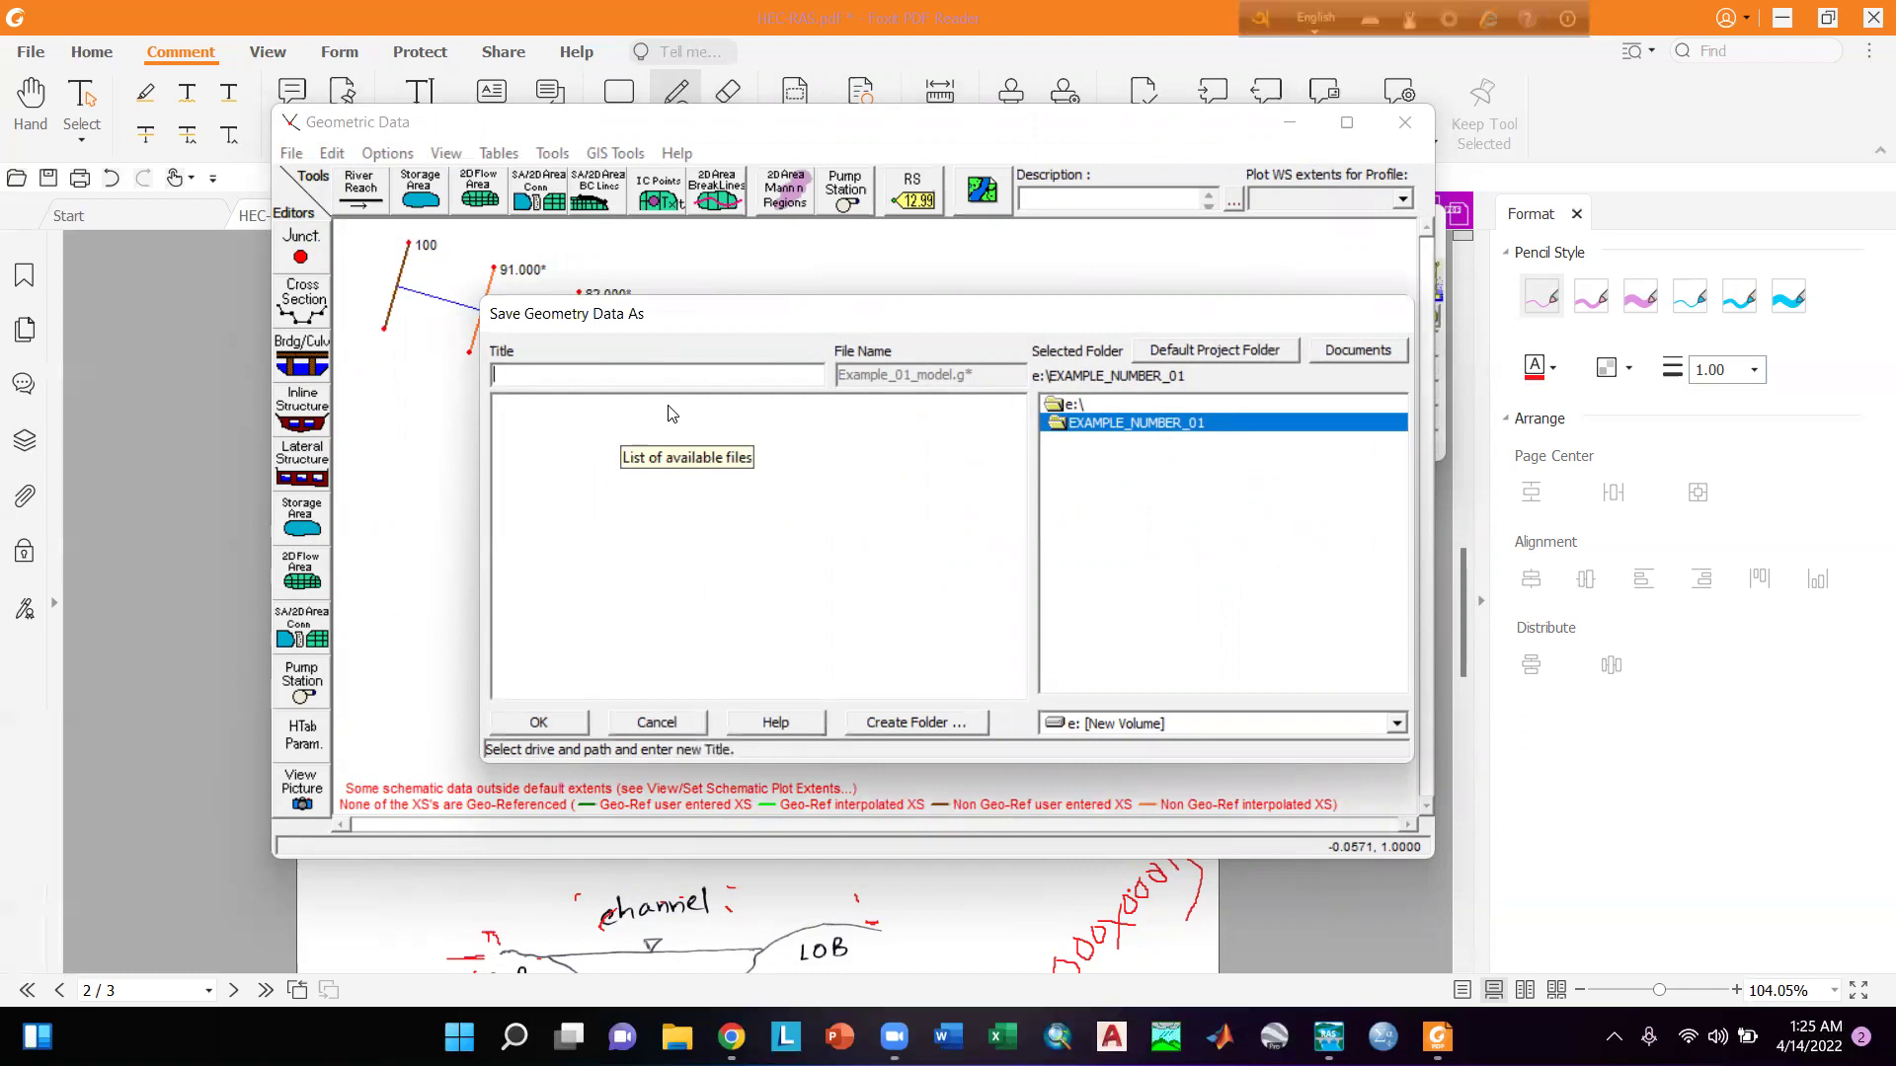
{"action": "type", "text": "geometric_data"}
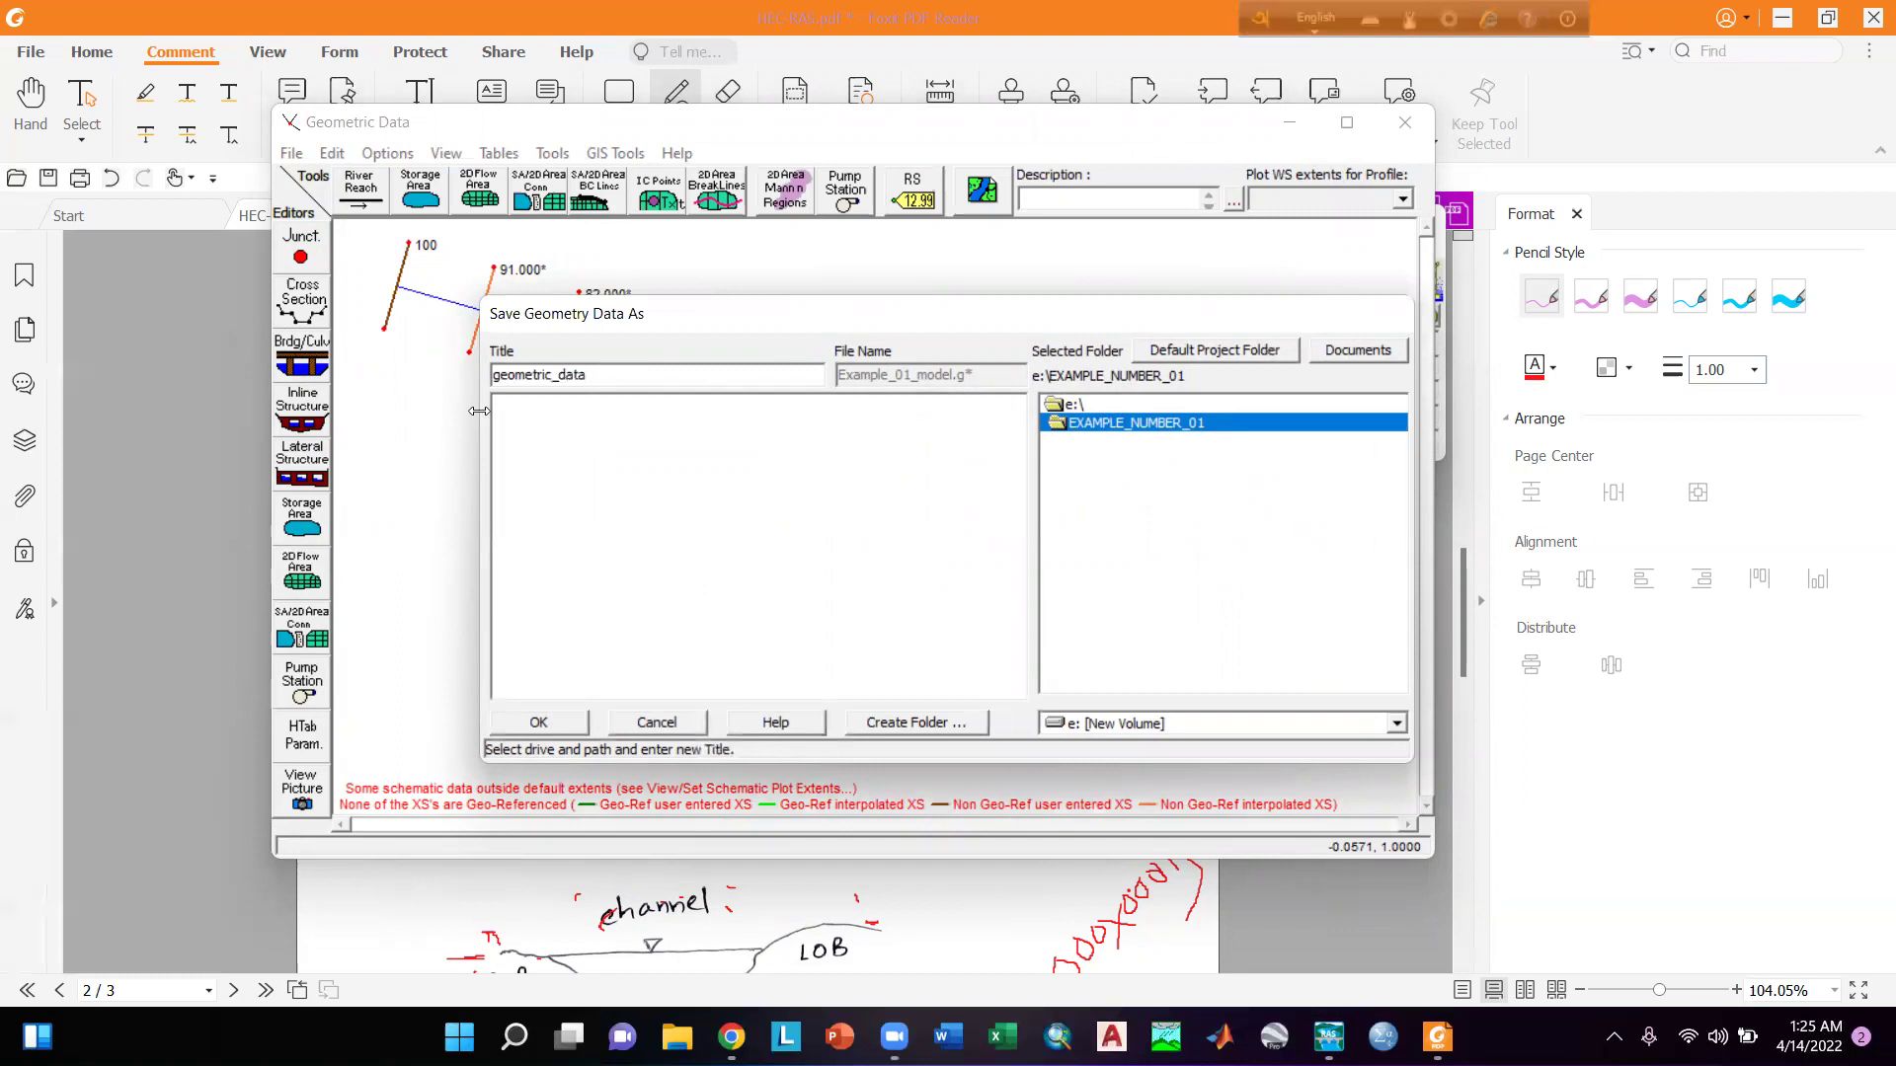
{"action": "left_click_drag", "start_coordinate": [558, 378], "coordinate": [549, 382]}
{"action": "double_click", "coordinate": [558, 378]}
{"action": "left_click", "coordinate": [554, 378]}
{"action": "left_click", "coordinate": [562, 721]}
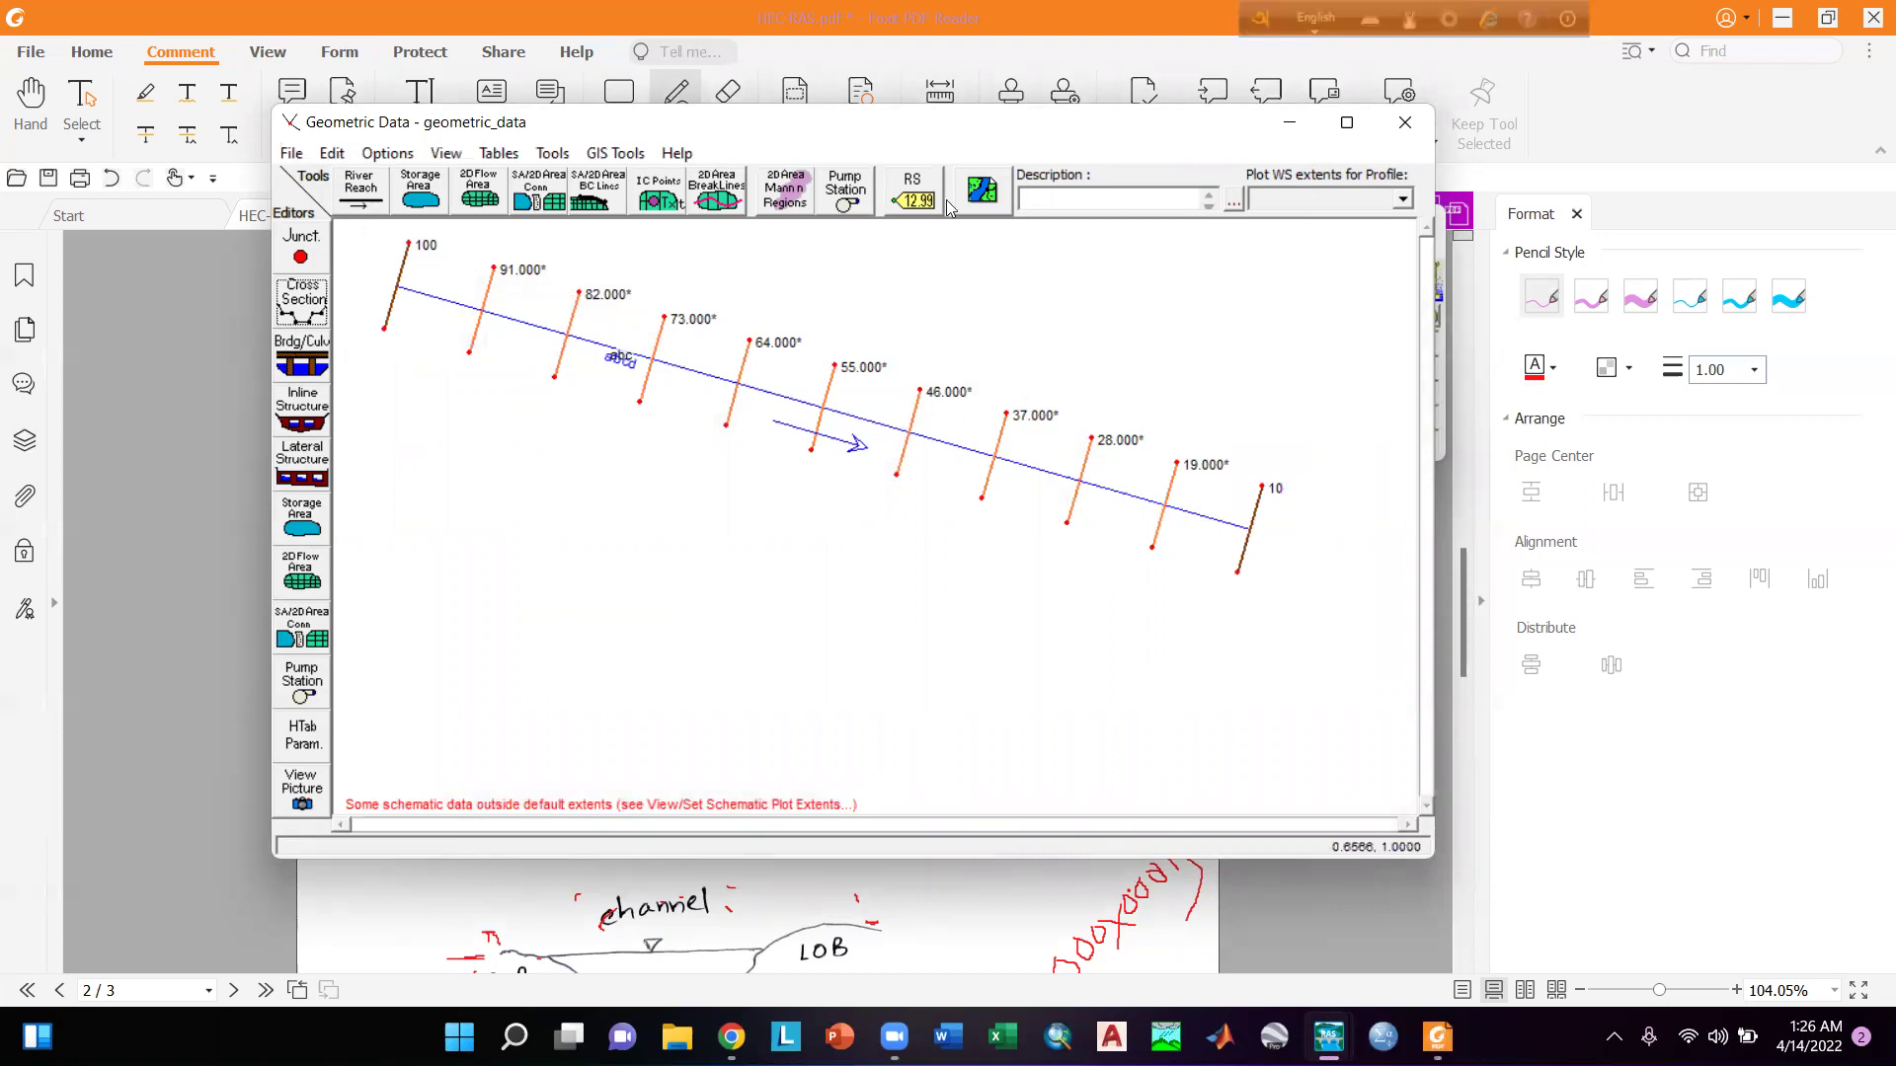
Minimize the geometry window, open the steady flow data editor, and enter a PF 1 flow of 200 at river station 100.
{"action": "left_click", "coordinate": [1289, 122]}
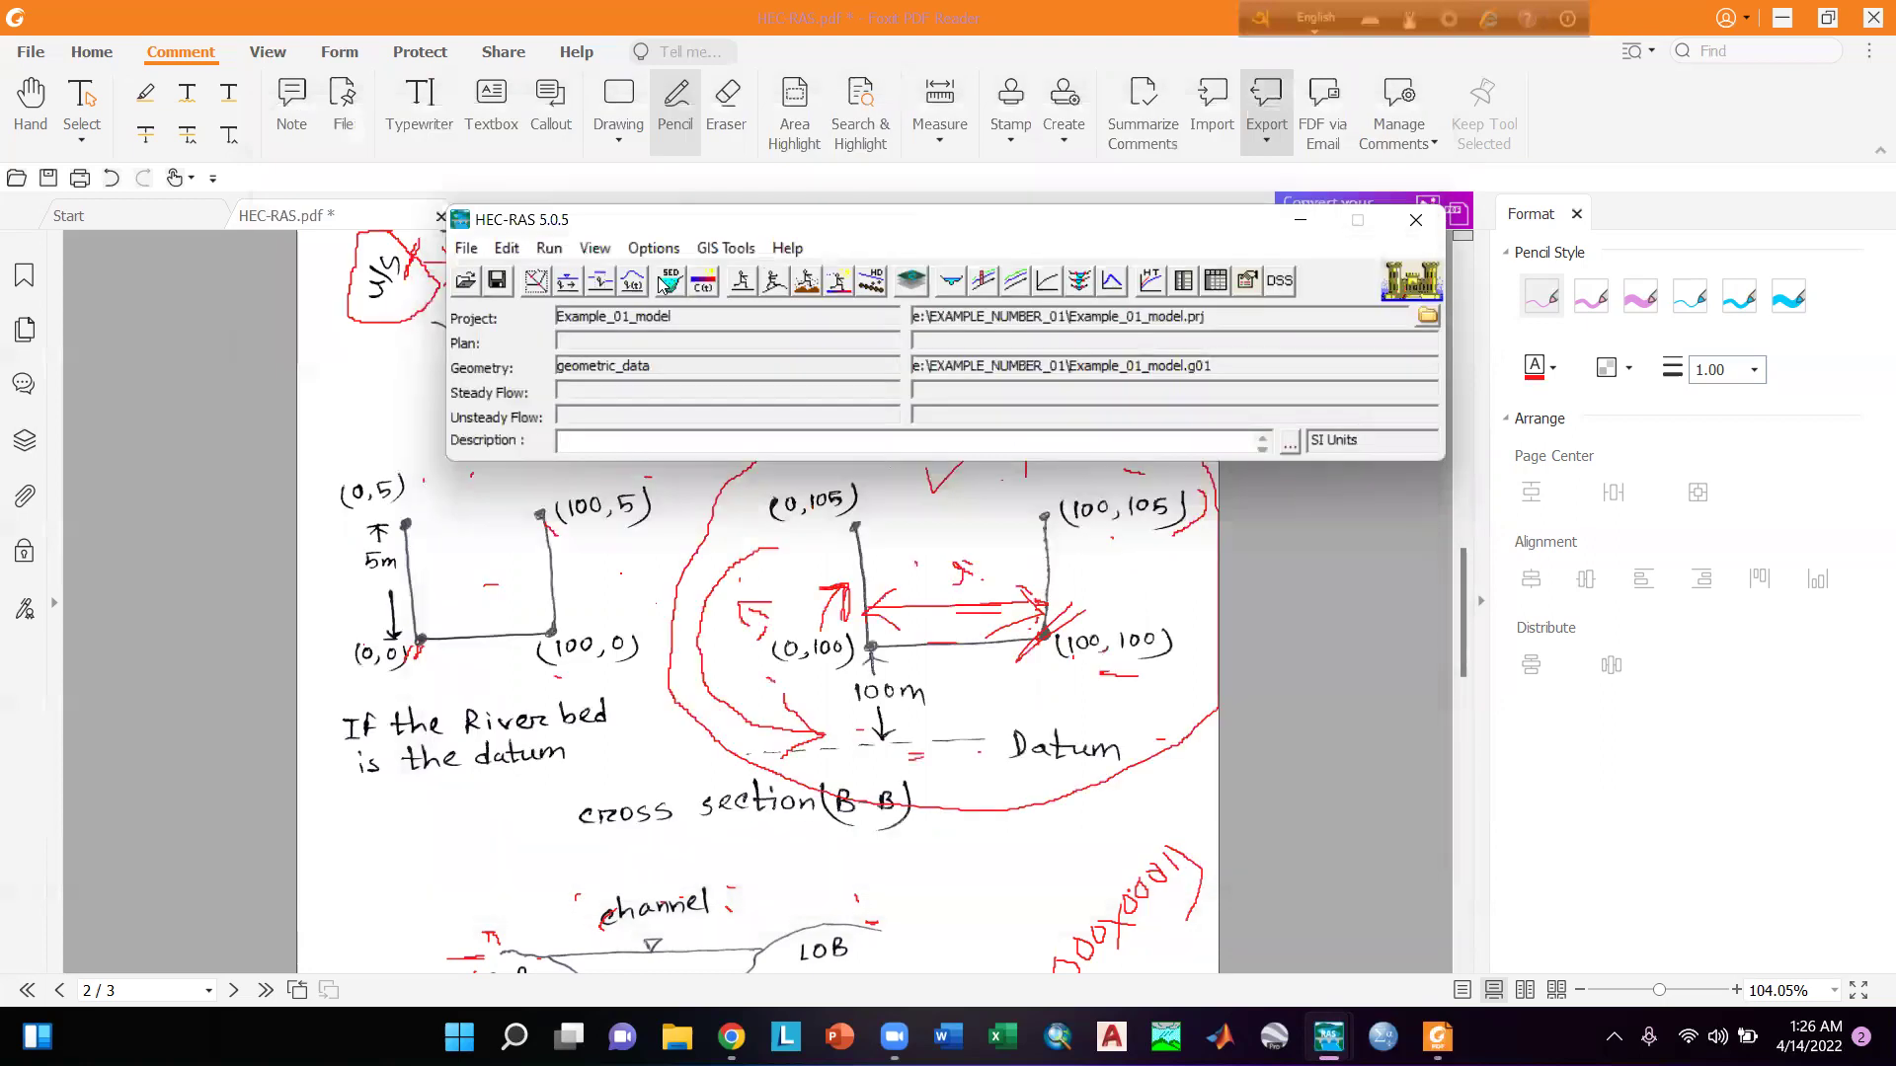
{"action": "left_click", "coordinate": [565, 283]}
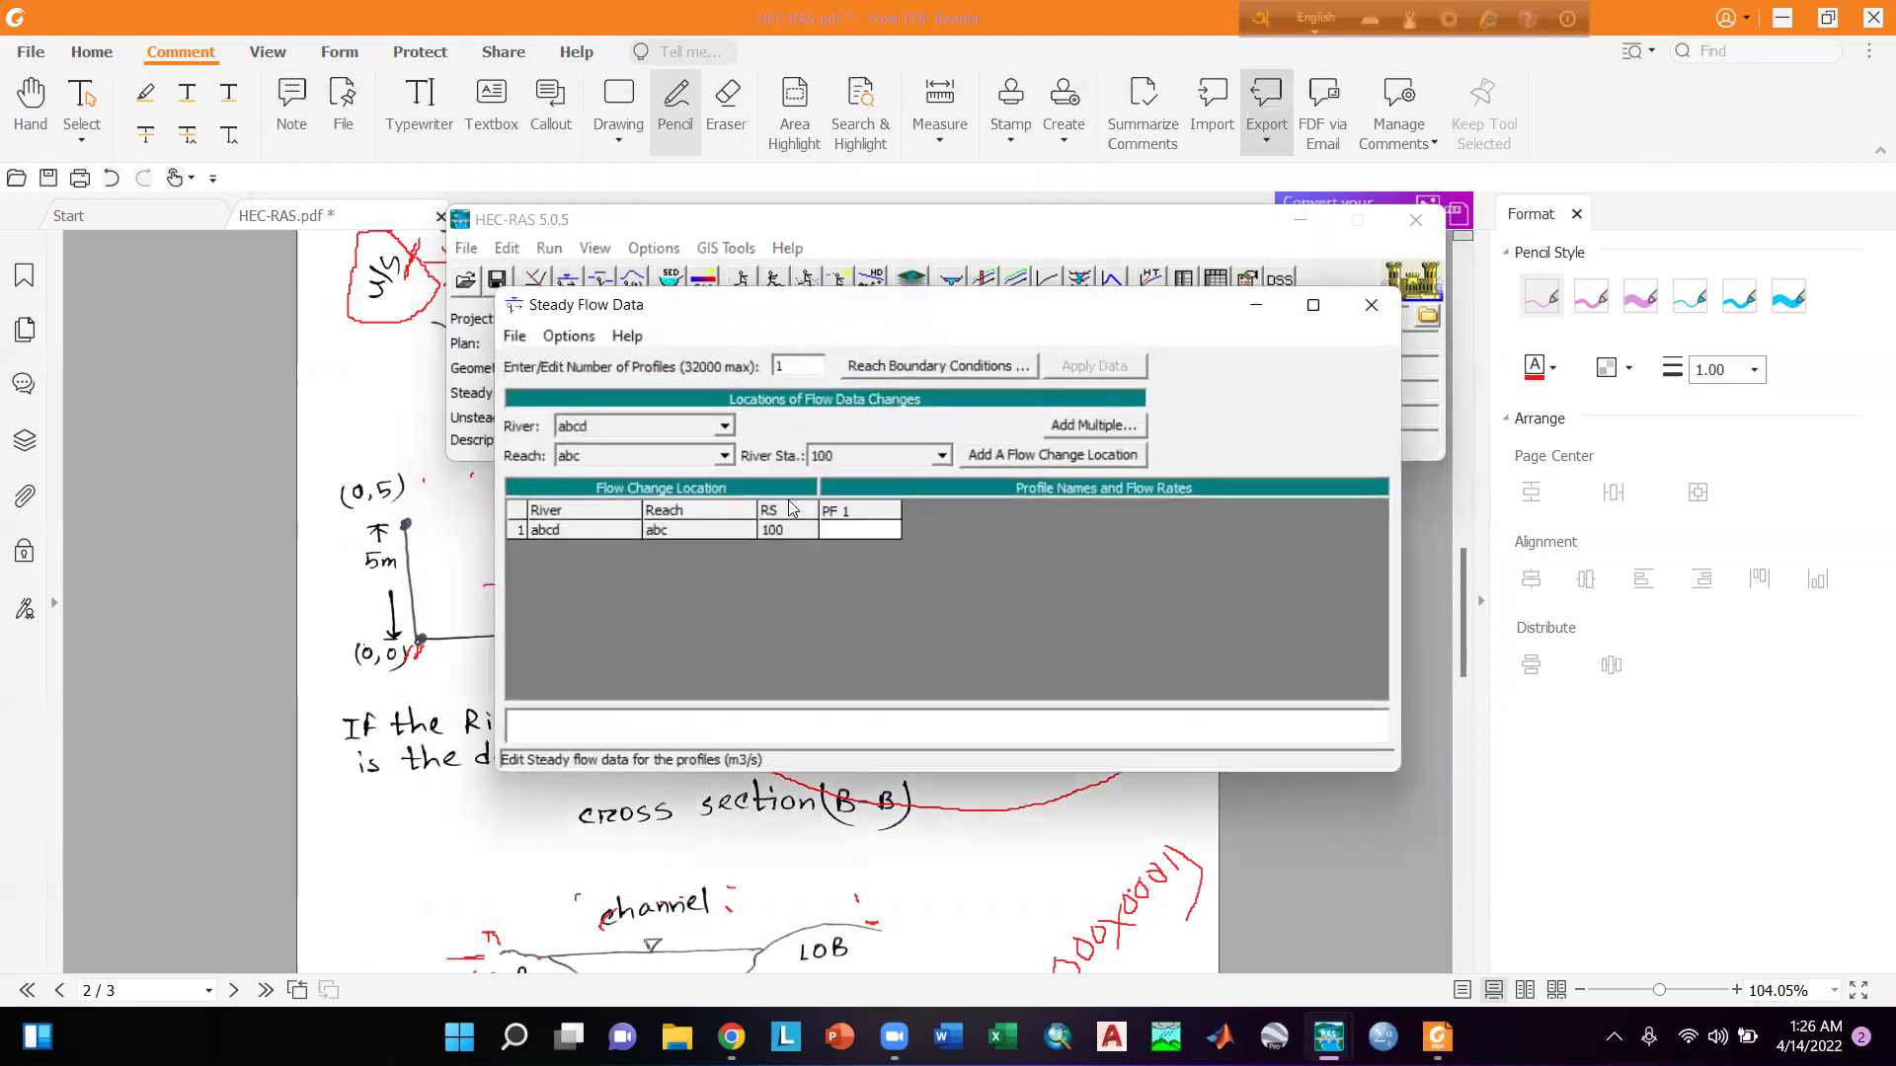
{"action": "left_click", "coordinate": [862, 533]}
{"action": "type", "text": "200"}
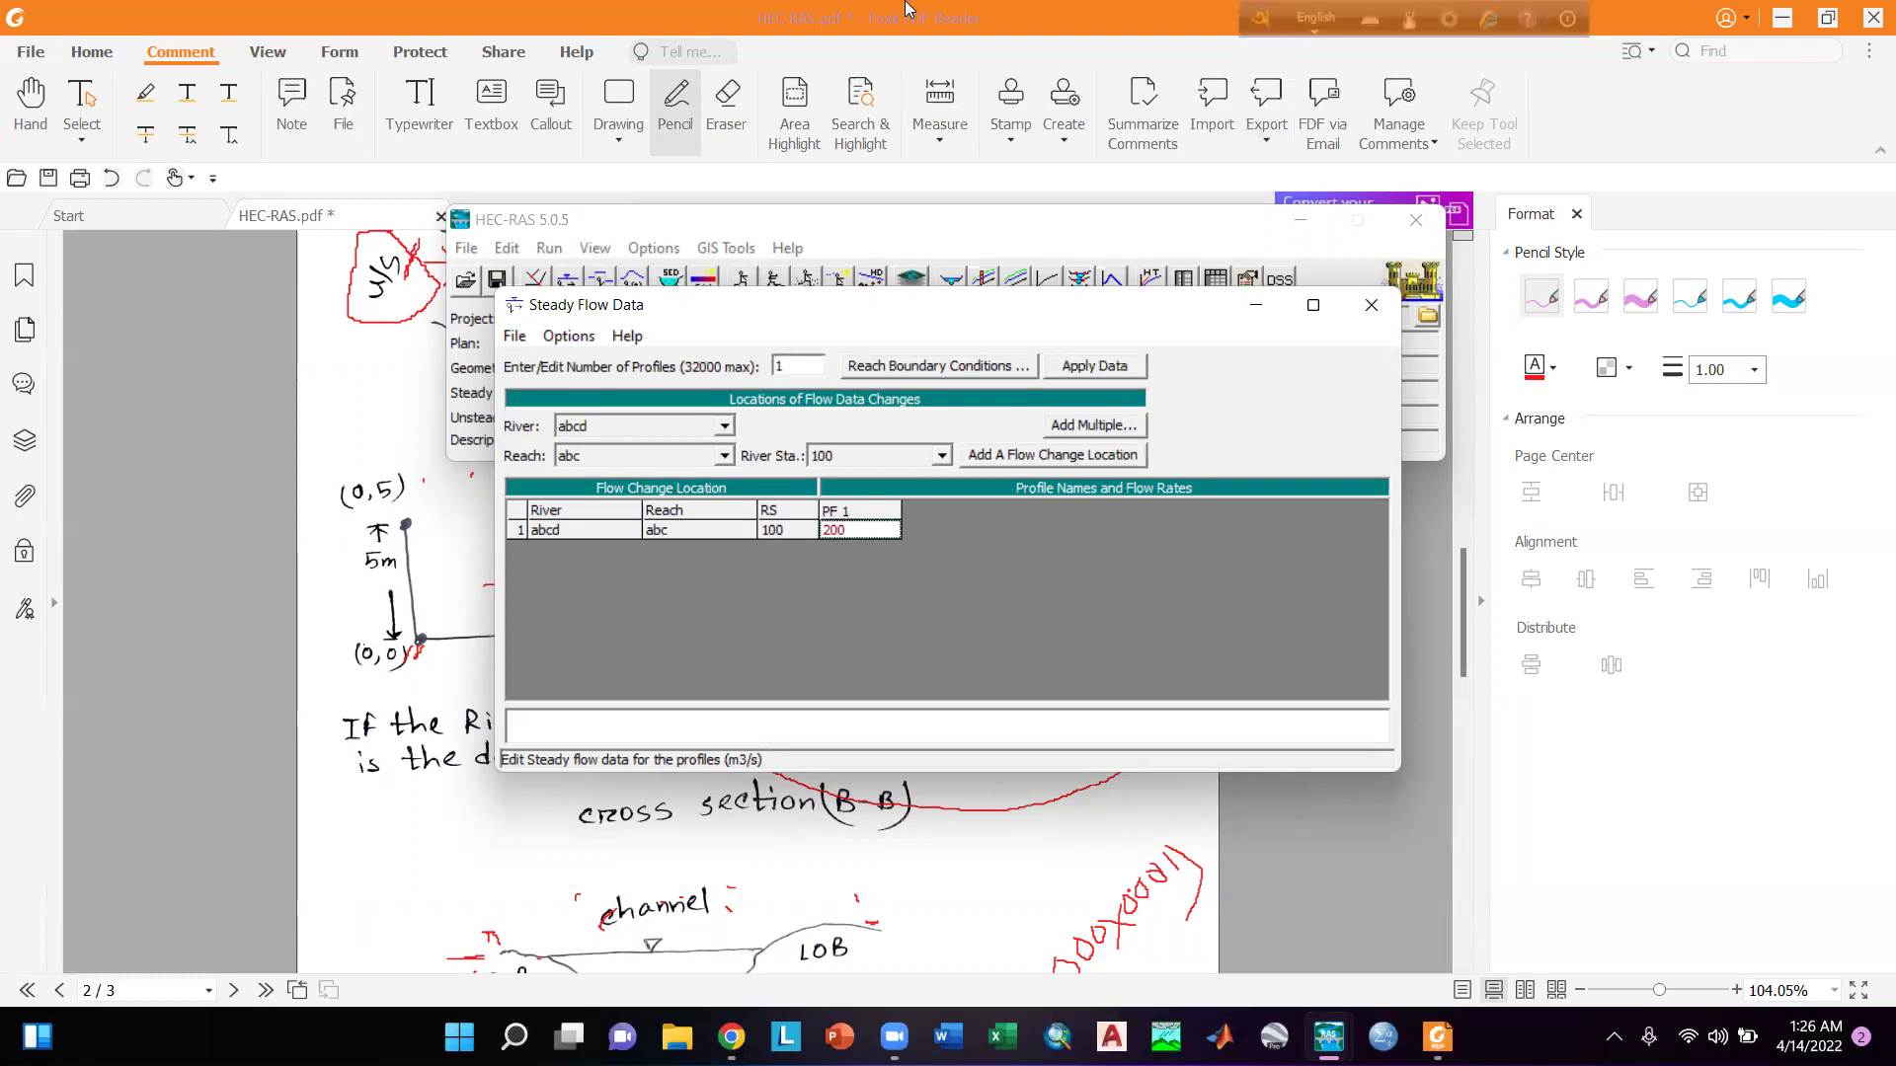
Switch to the HEC-RAS.pdf notes in Foxit PDF Reader and circle the 200 m³/s channel discharge in pencil.
{"action": "key", "text": "alt+Tab"}
{"action": "scroll", "coordinate": [857, 446], "scroll_direction": "up", "scroll_amount": 8}
{"action": "scroll", "coordinate": [857, 446], "scroll_direction": "up", "scroll_amount": 6}
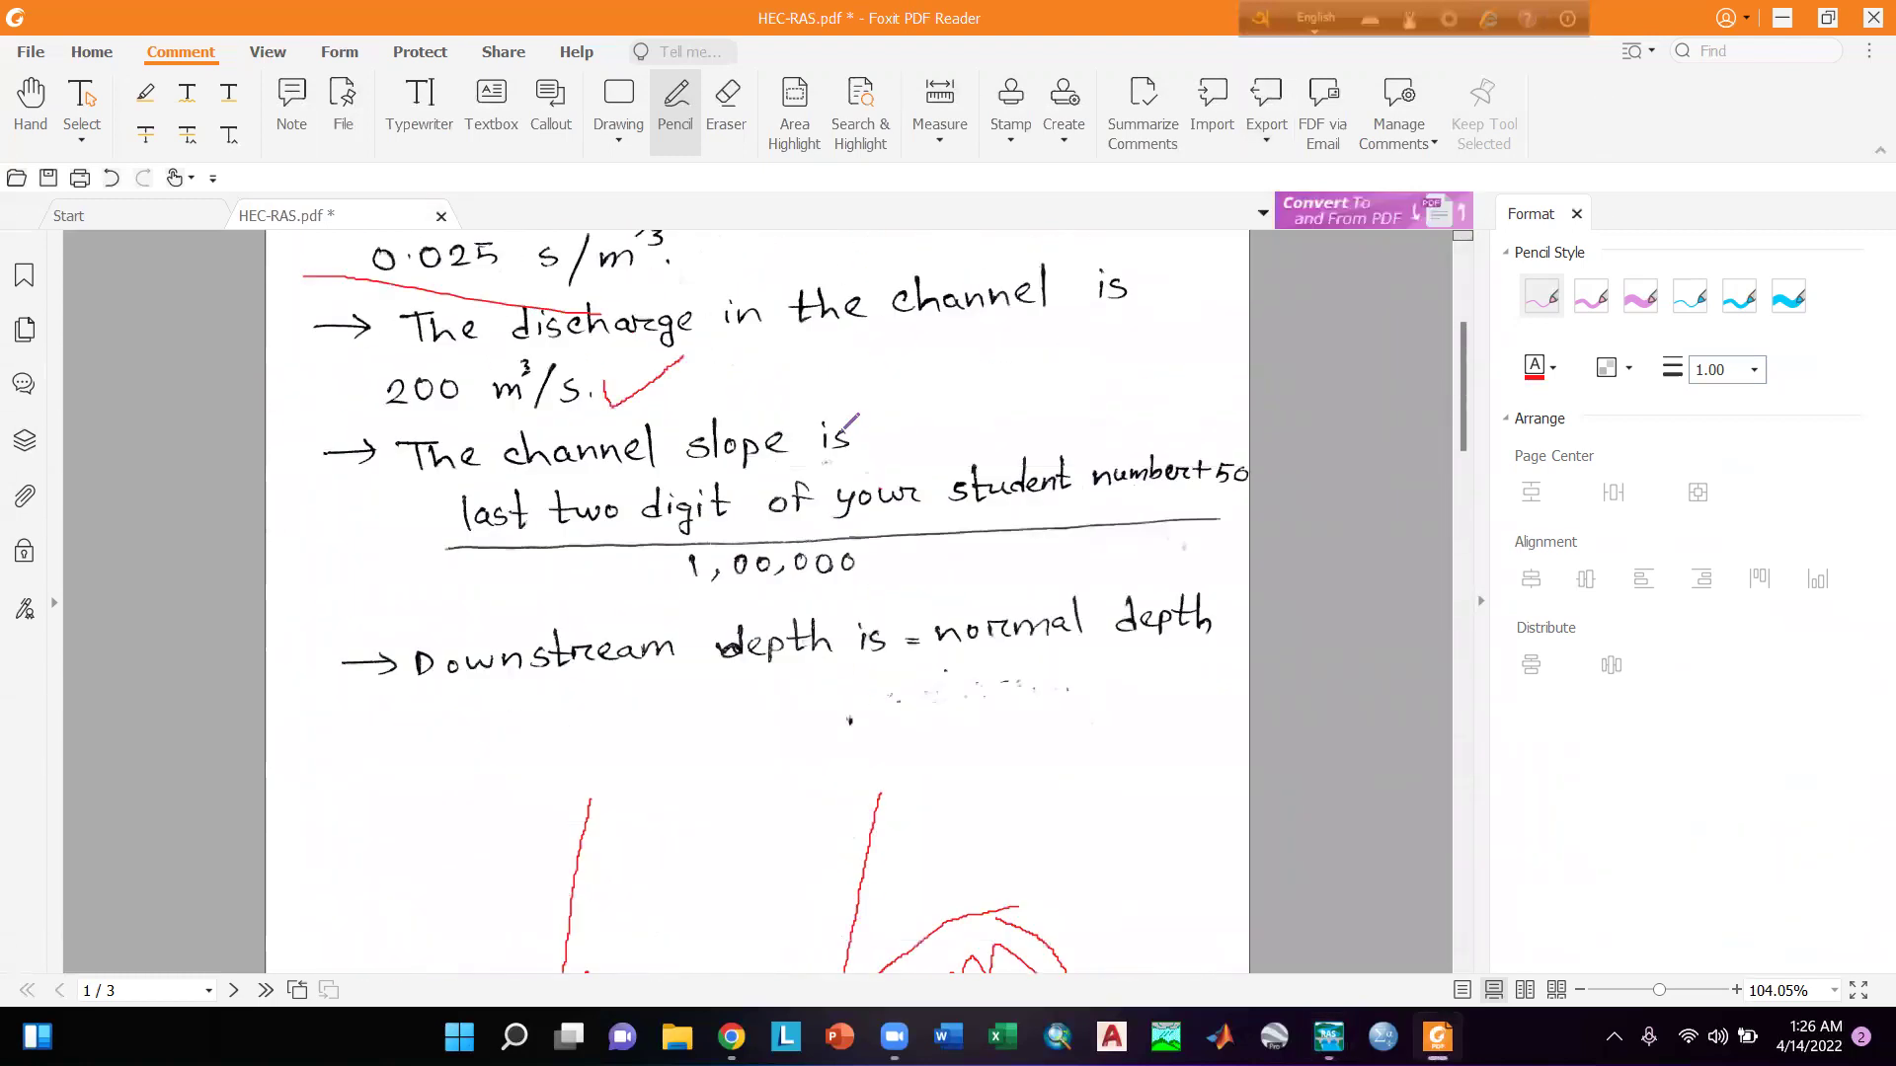
{"action": "mouse_move", "coordinate": [612, 531]}
{"action": "left_mouse_down"}
{"action": "mouse_move", "coordinate": [435, 521]}
{"action": "mouse_move", "coordinate": [592, 602]}
{"action": "mouse_move", "coordinate": [652, 538]}
{"action": "left_mouse_up"}
{"action": "scroll", "coordinate": [1392, 816], "scroll_direction": "down", "scroll_amount": 3}
Switch back to the HEC-RAS Steady Flow Data window and apply the entered flow data.
{"action": "mouse_move", "coordinate": [1436, 1037]}
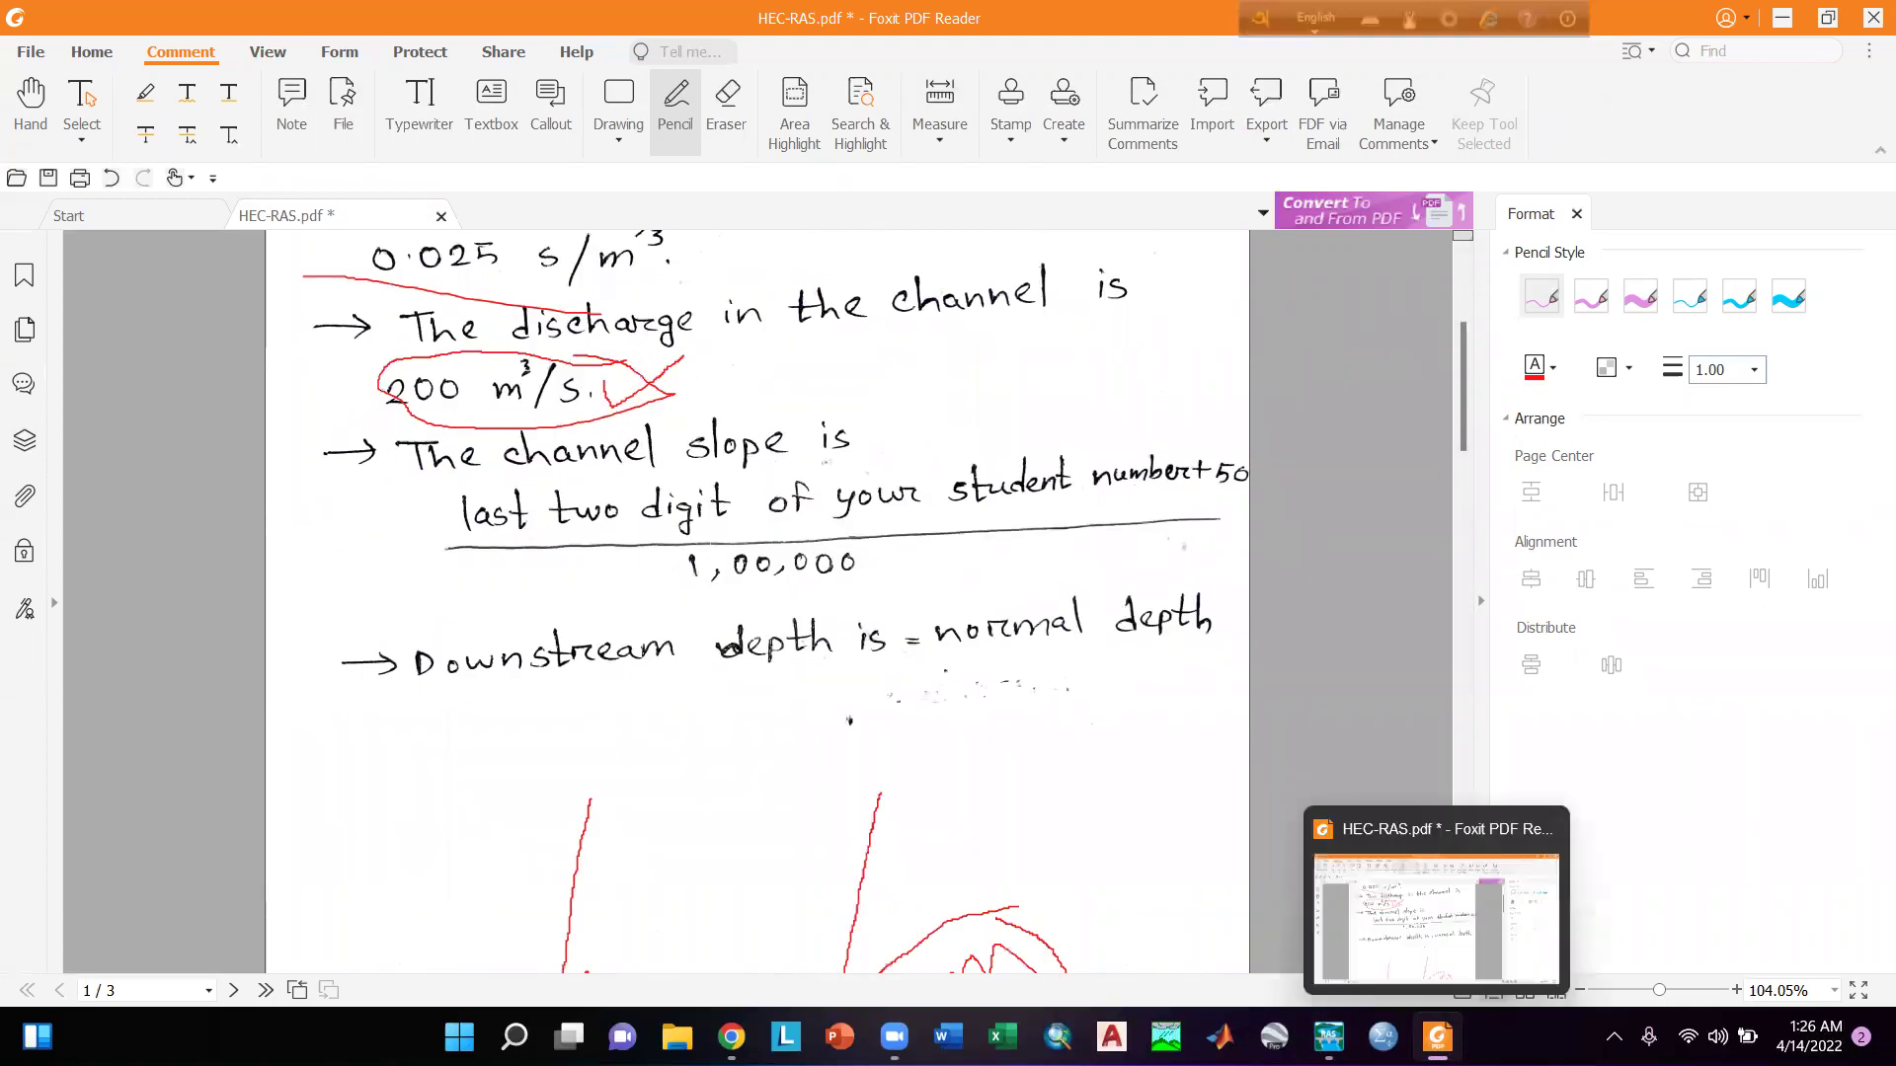
{"action": "mouse_move", "coordinate": [1328, 1037]}
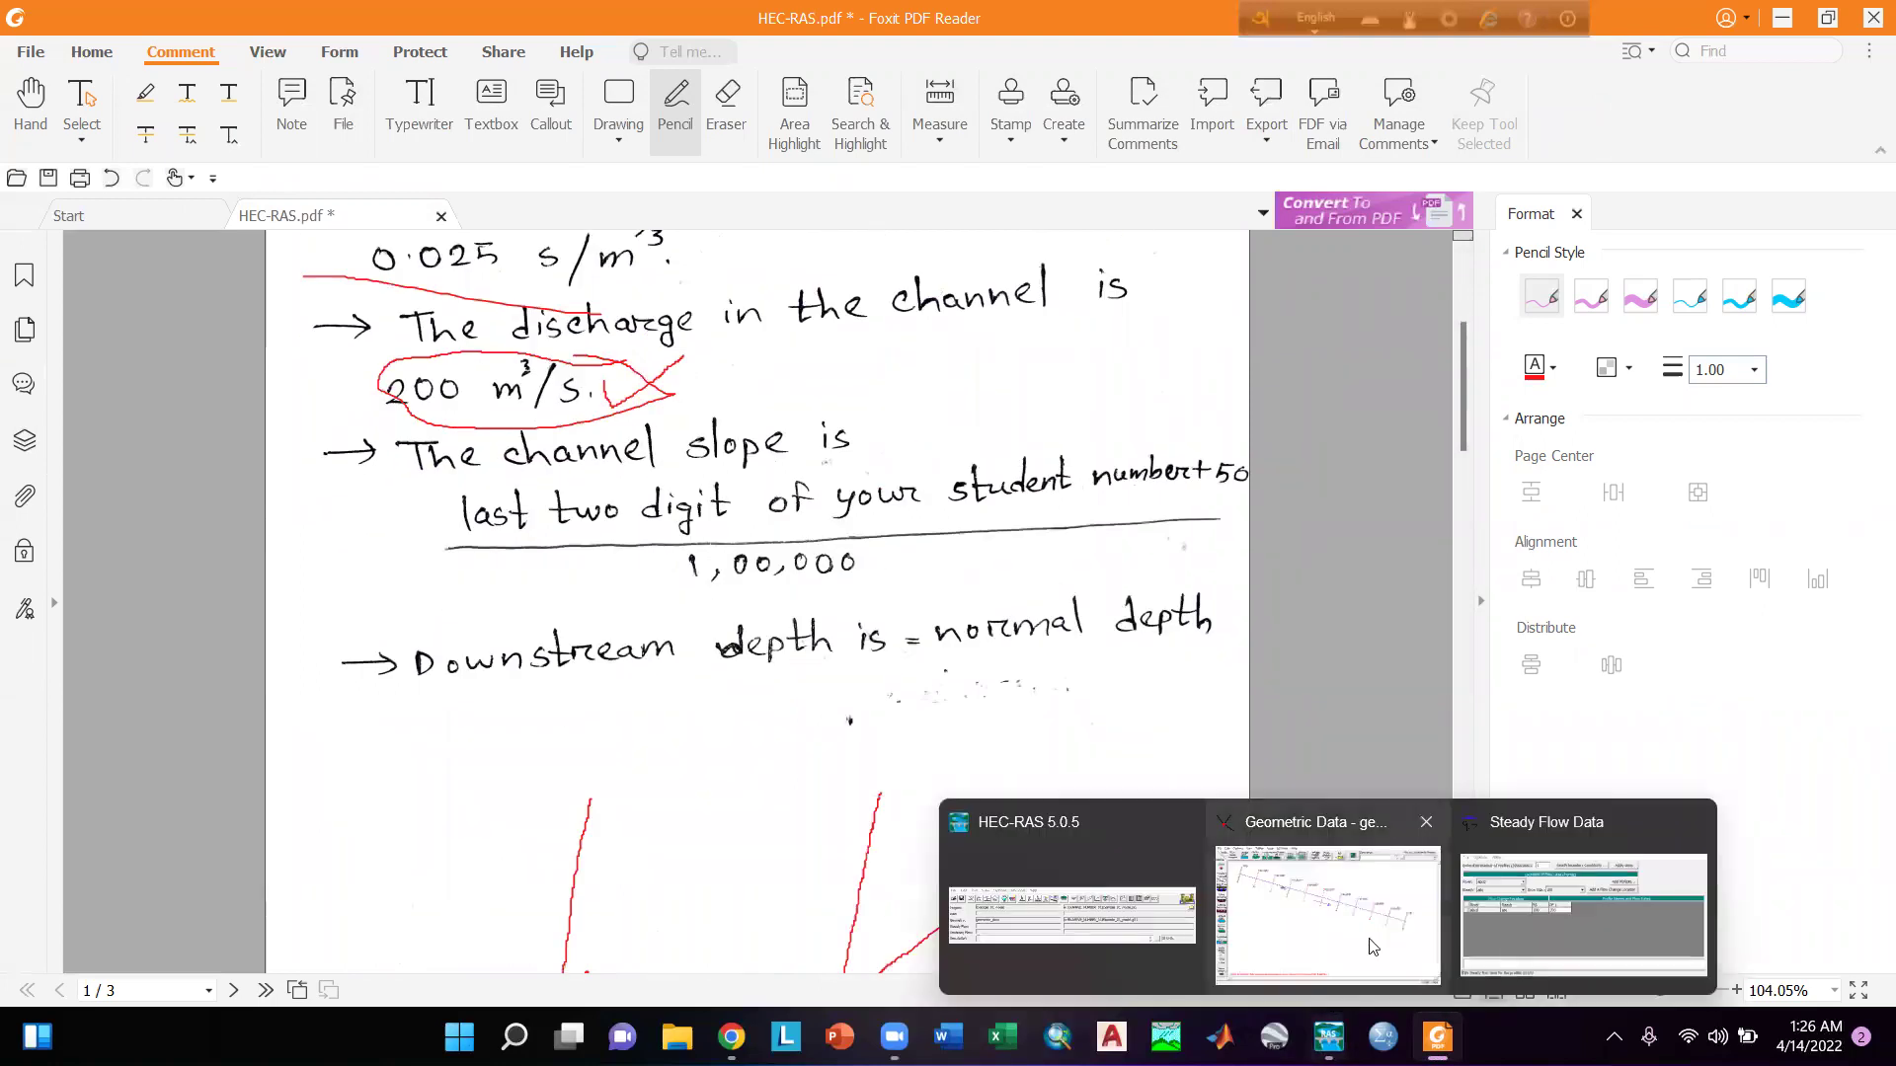
{"action": "left_click", "coordinate": [1609, 903]}
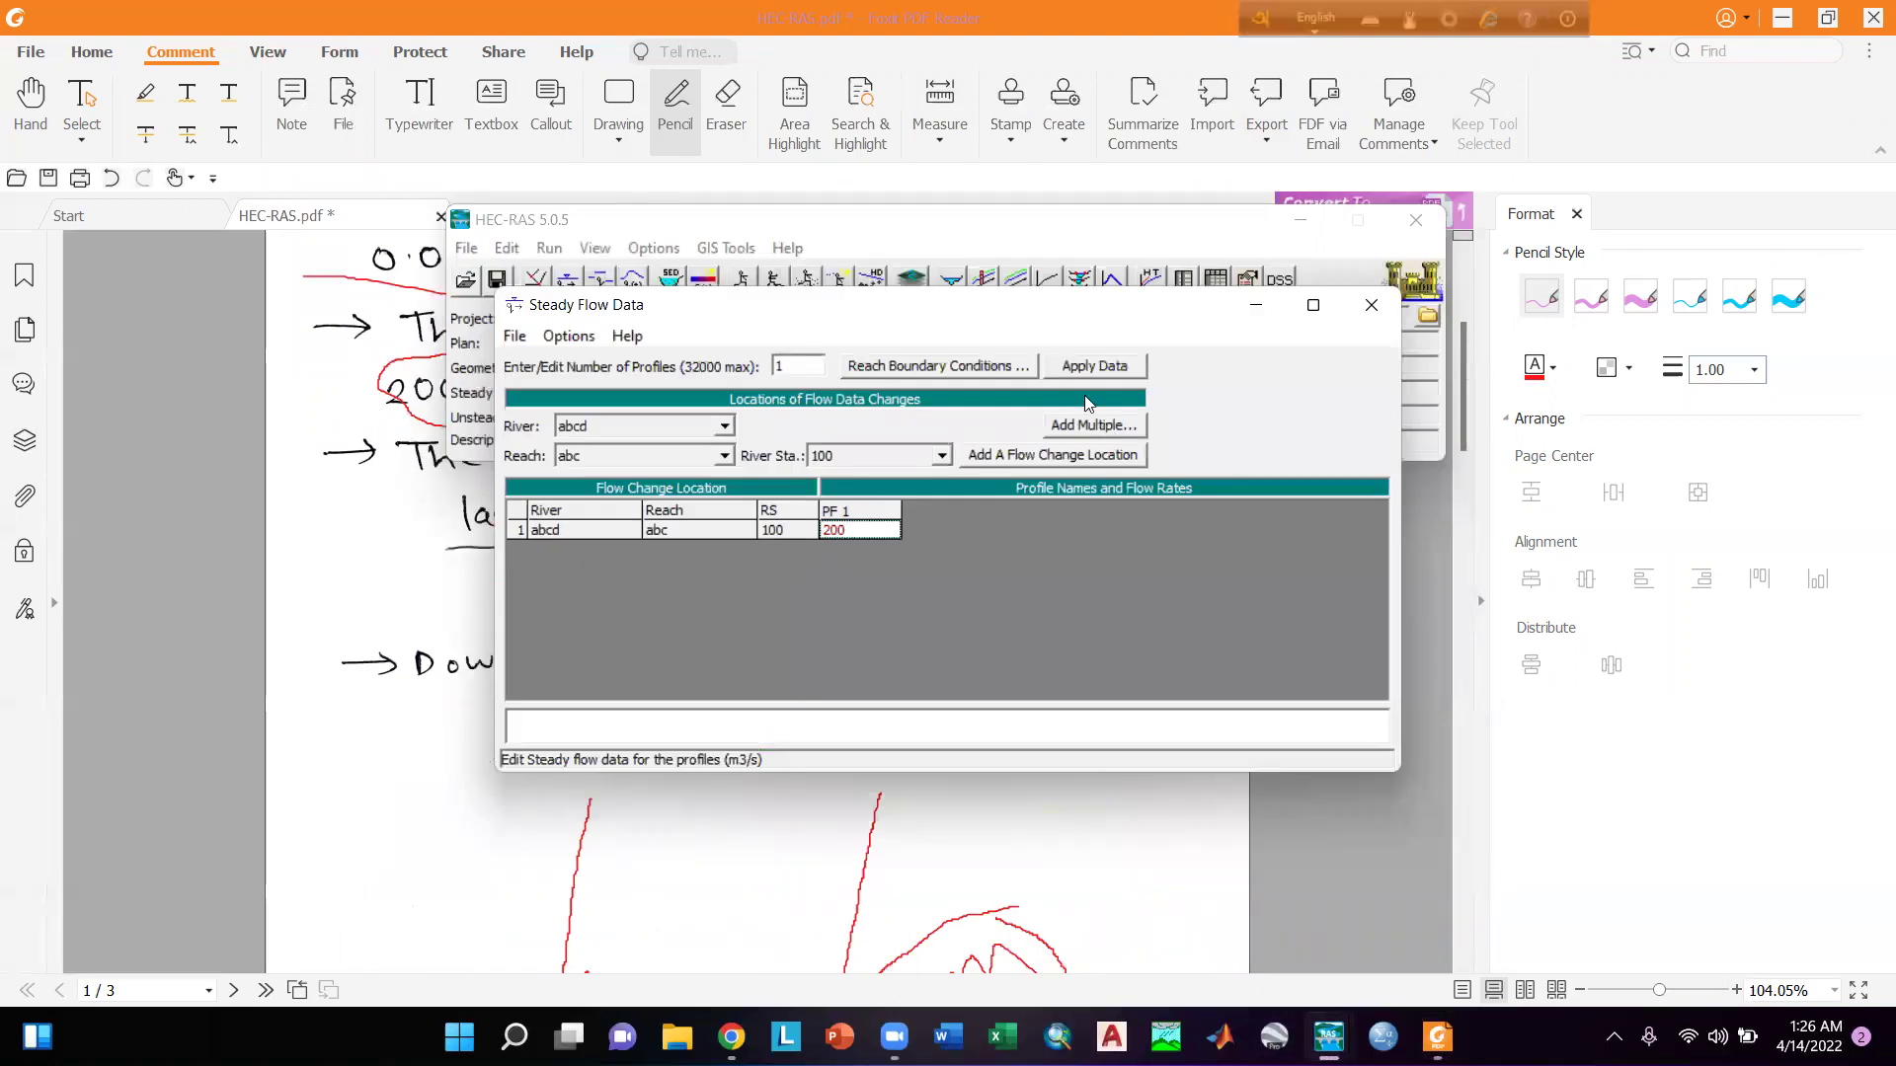
{"action": "left_click", "coordinate": [1098, 367]}
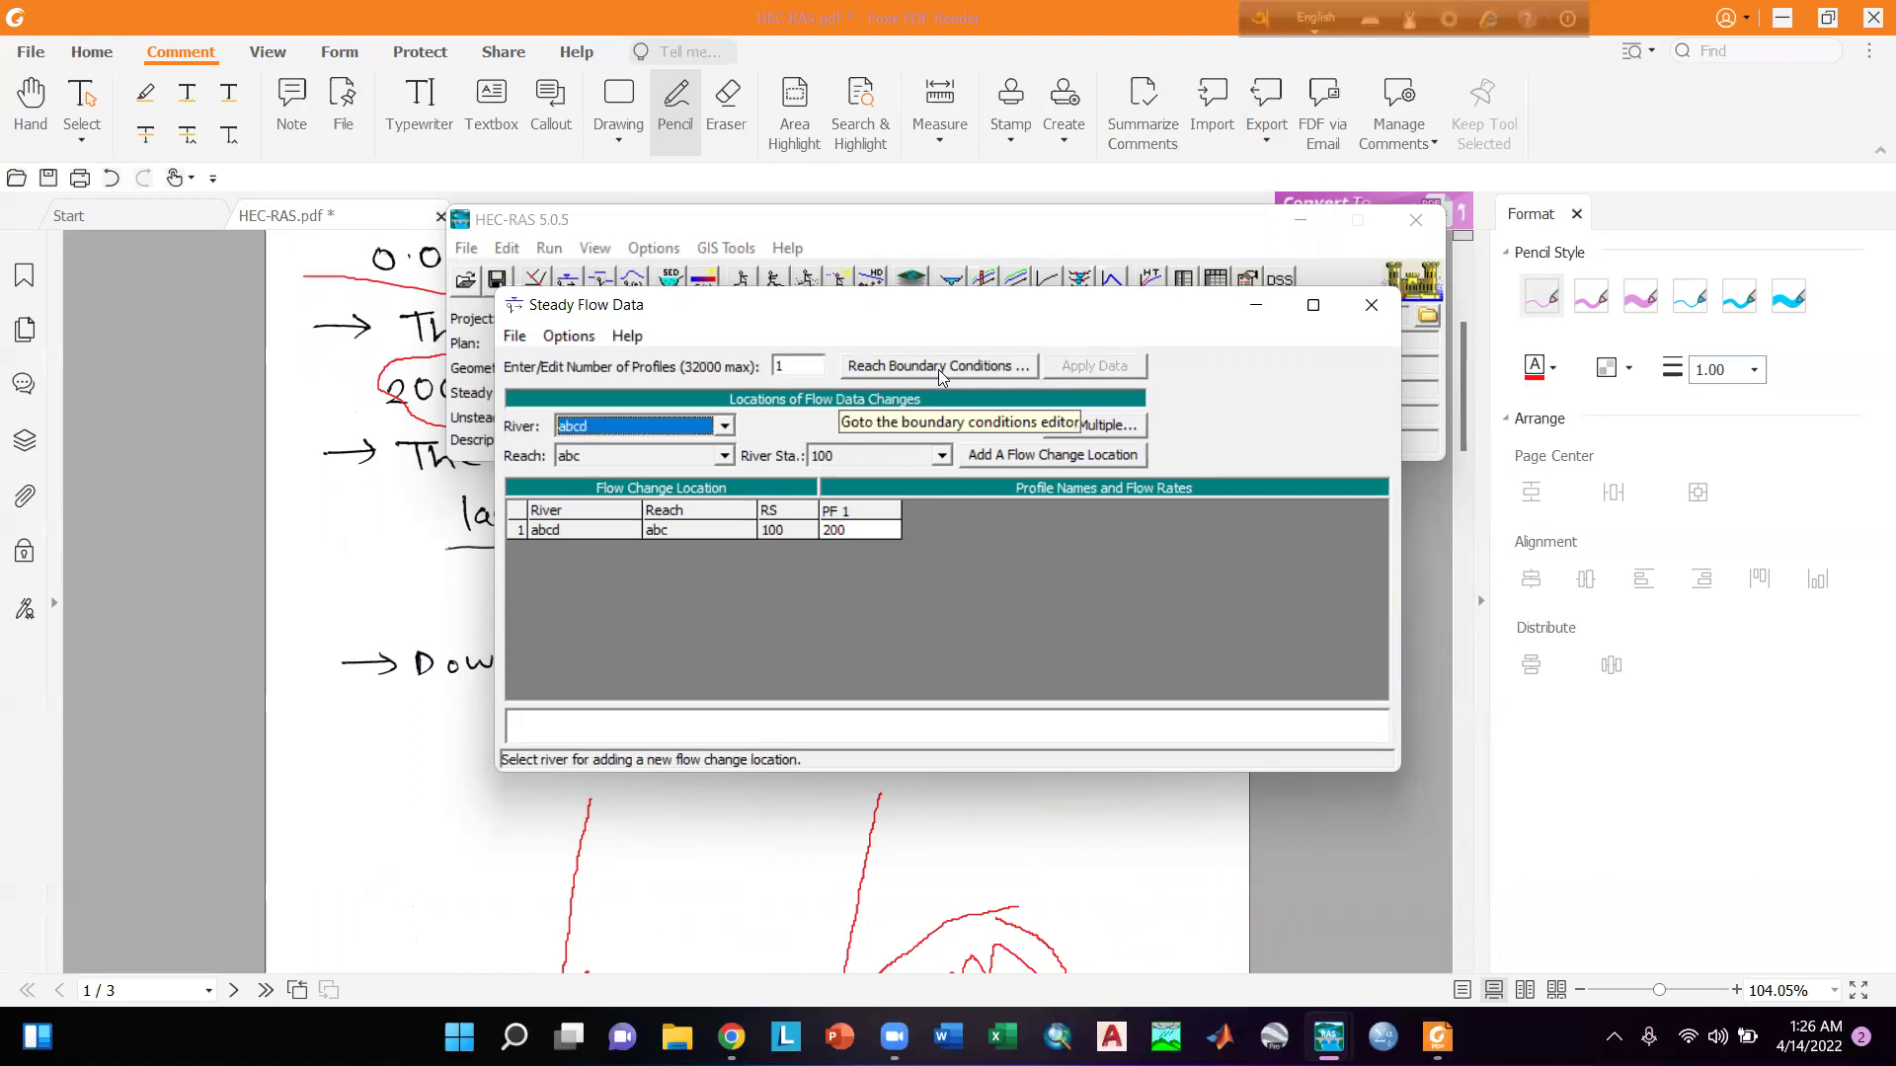
Set the downstream reach boundary condition to normal depth with a slope of 0.001 for all profiles, and accept the boundary conditions.
{"action": "left_click", "coordinate": [939, 371]}
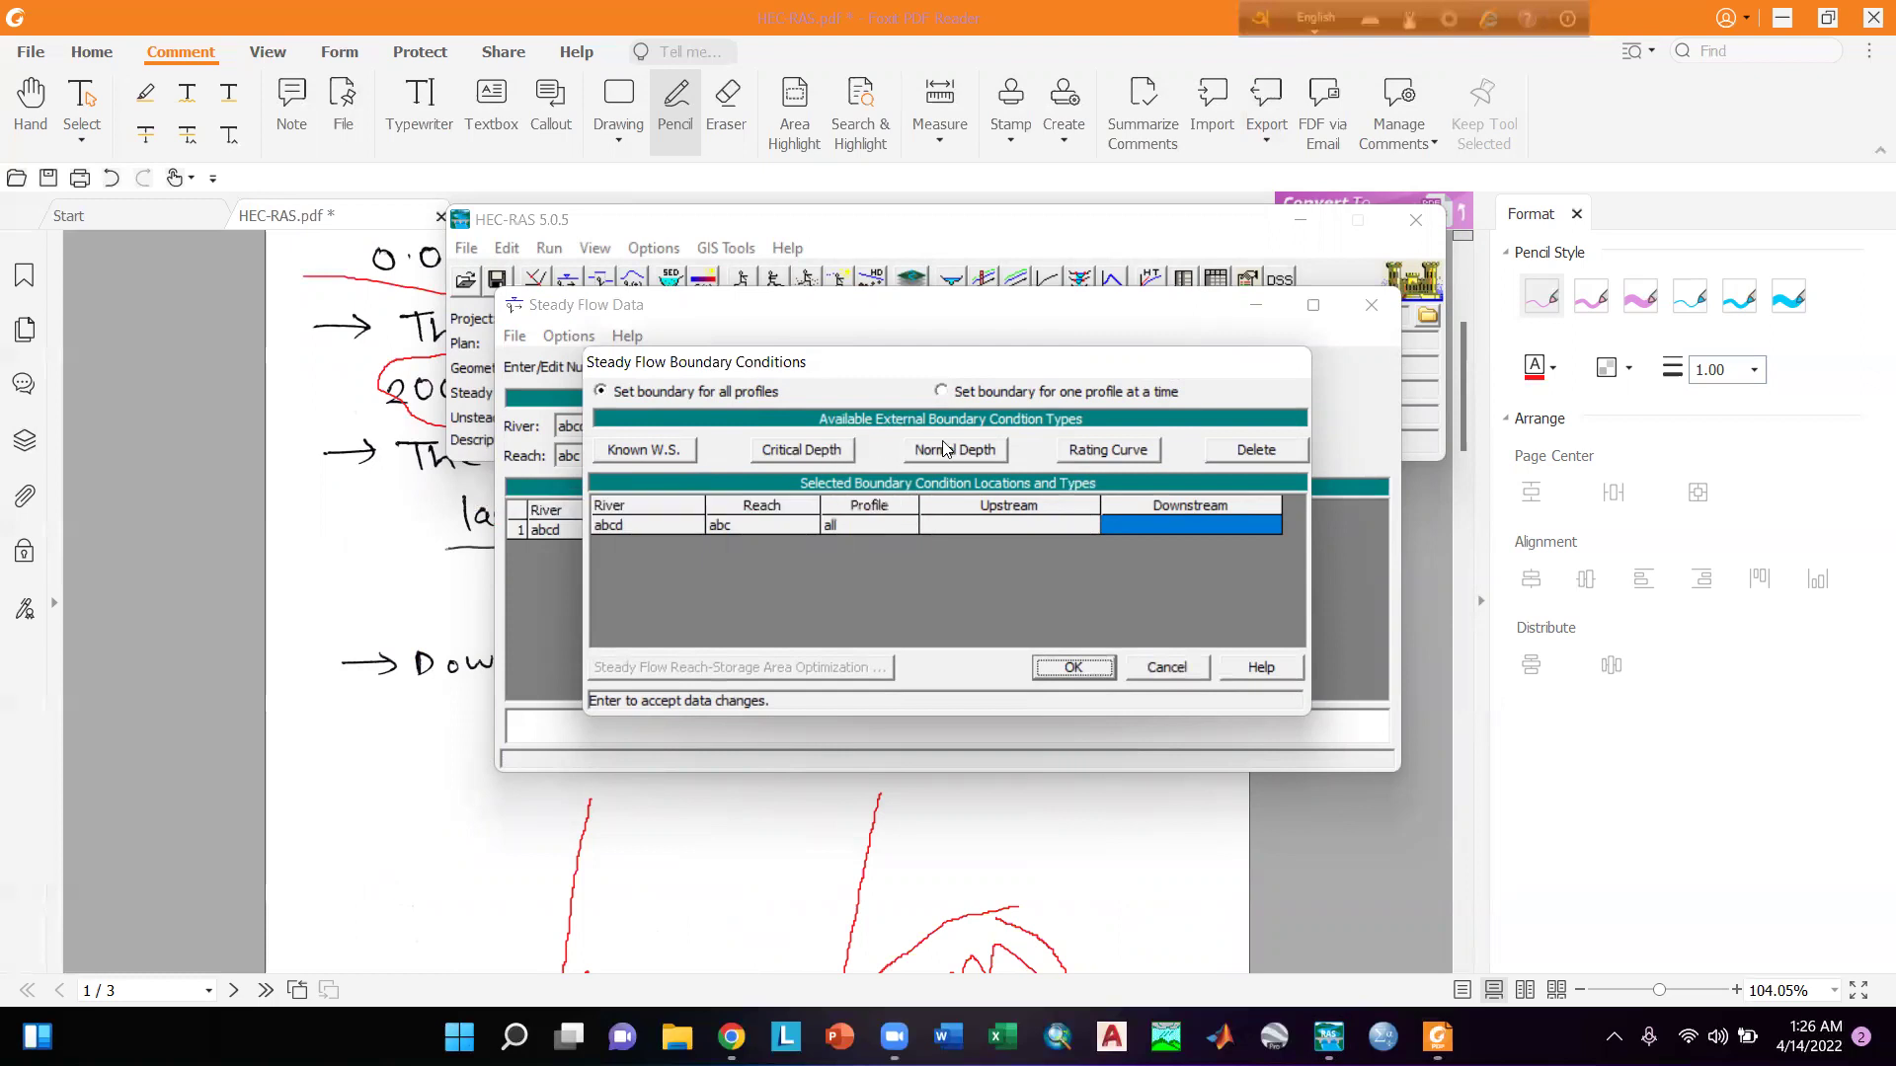
{"action": "left_click", "coordinate": [1240, 452]}
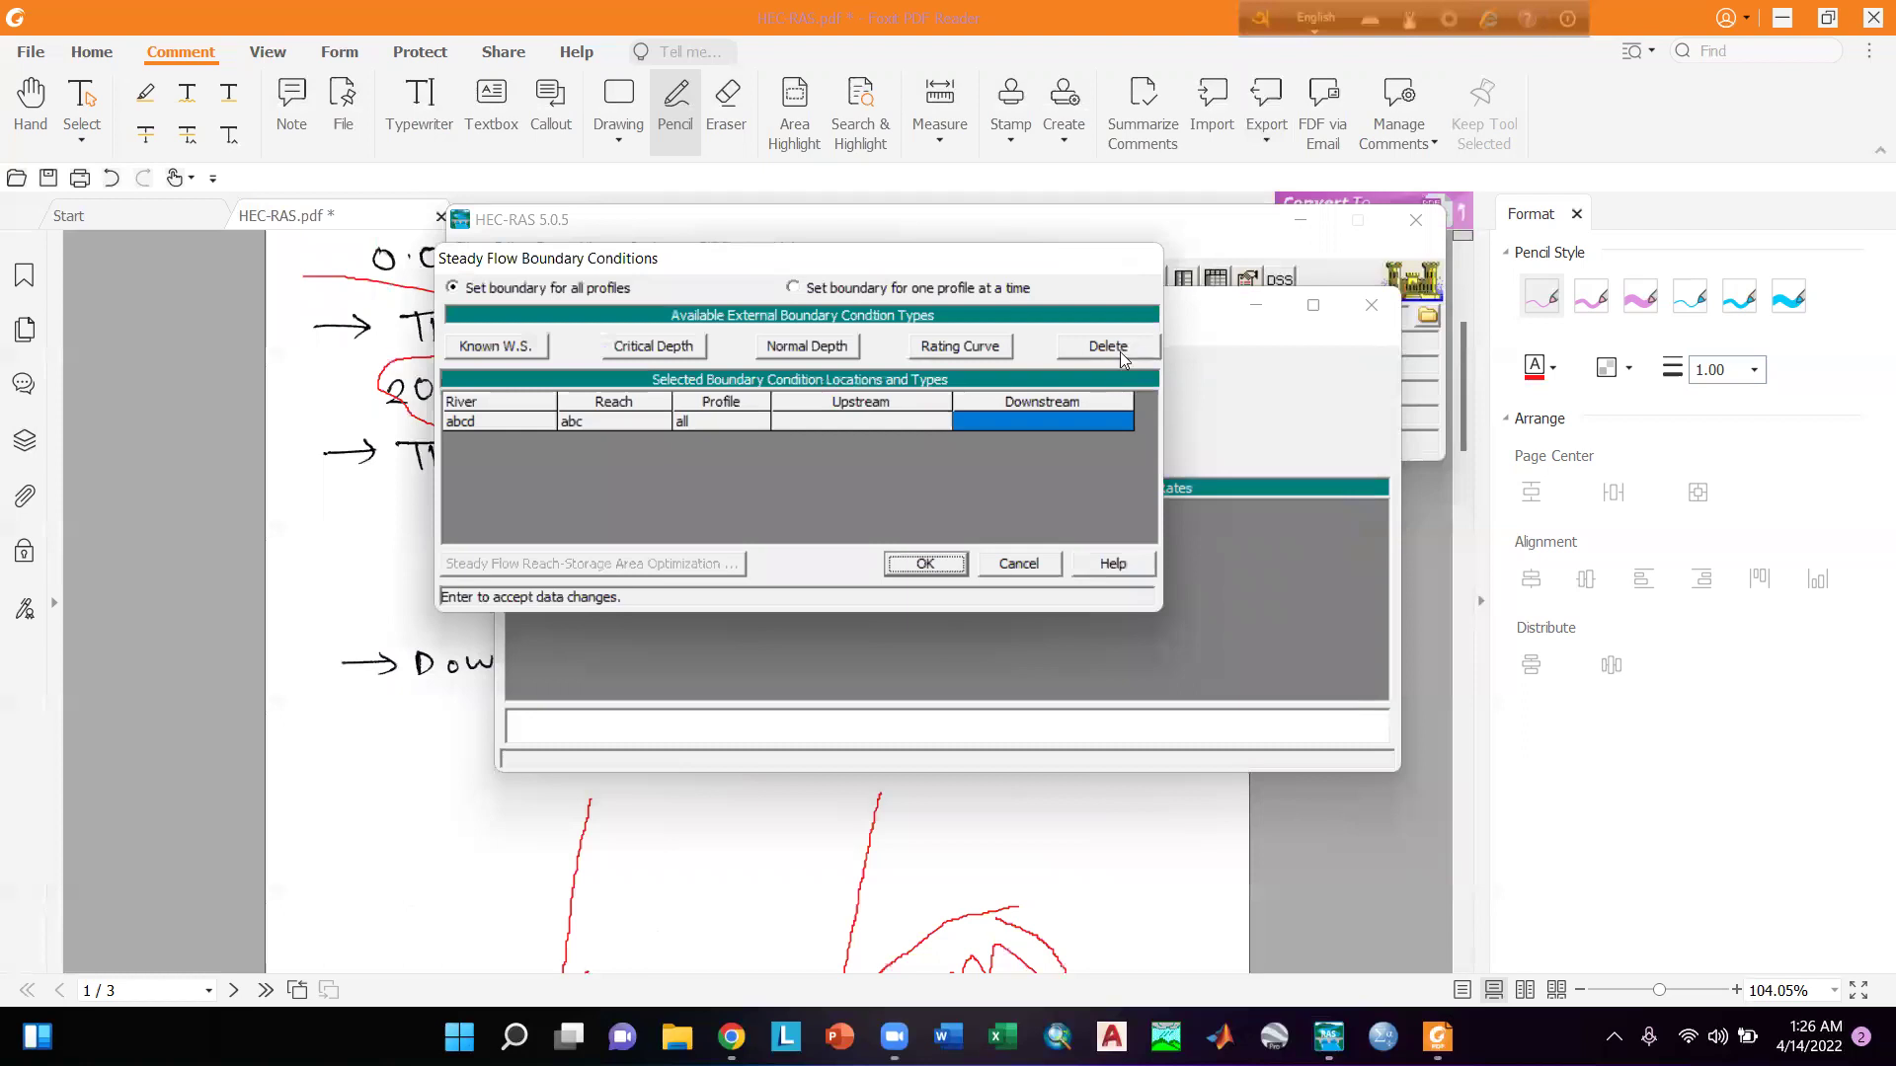
{"action": "left_click", "coordinate": [1064, 415]}
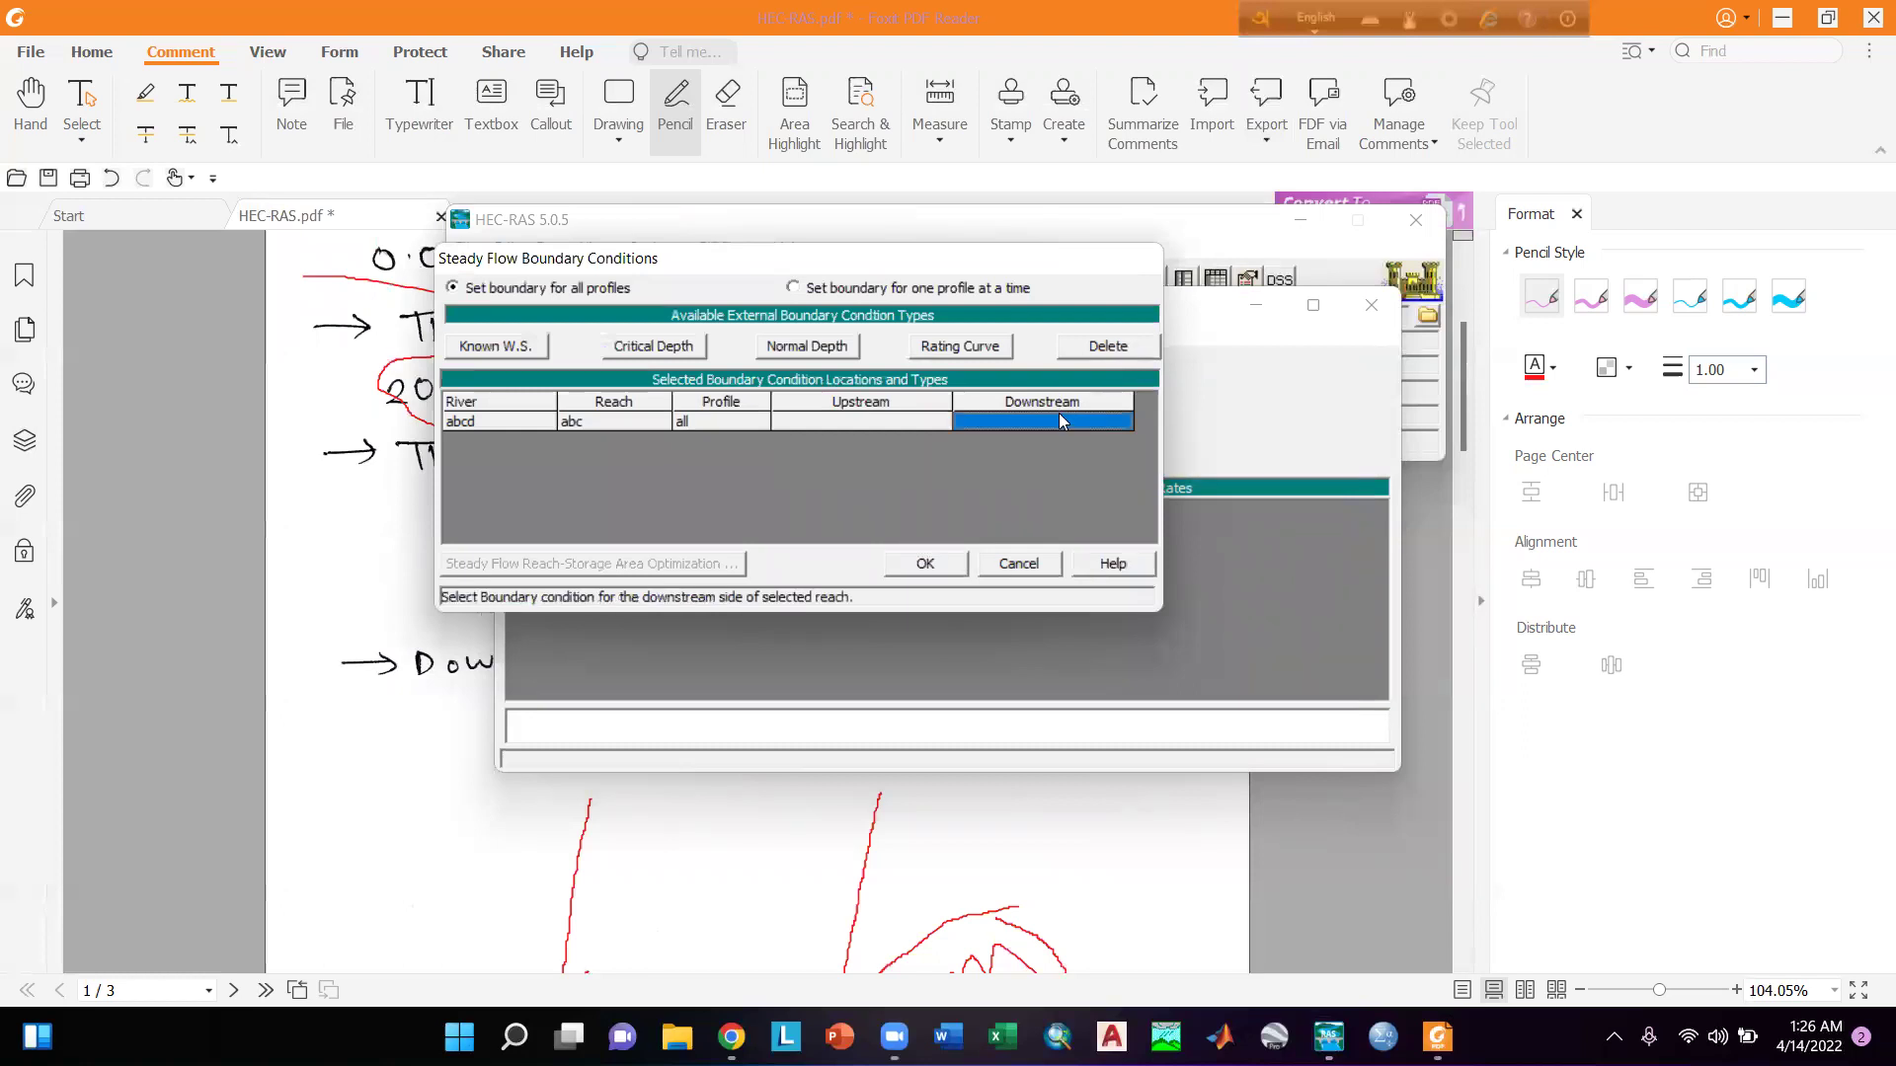
{"action": "left_click", "coordinate": [842, 348]}
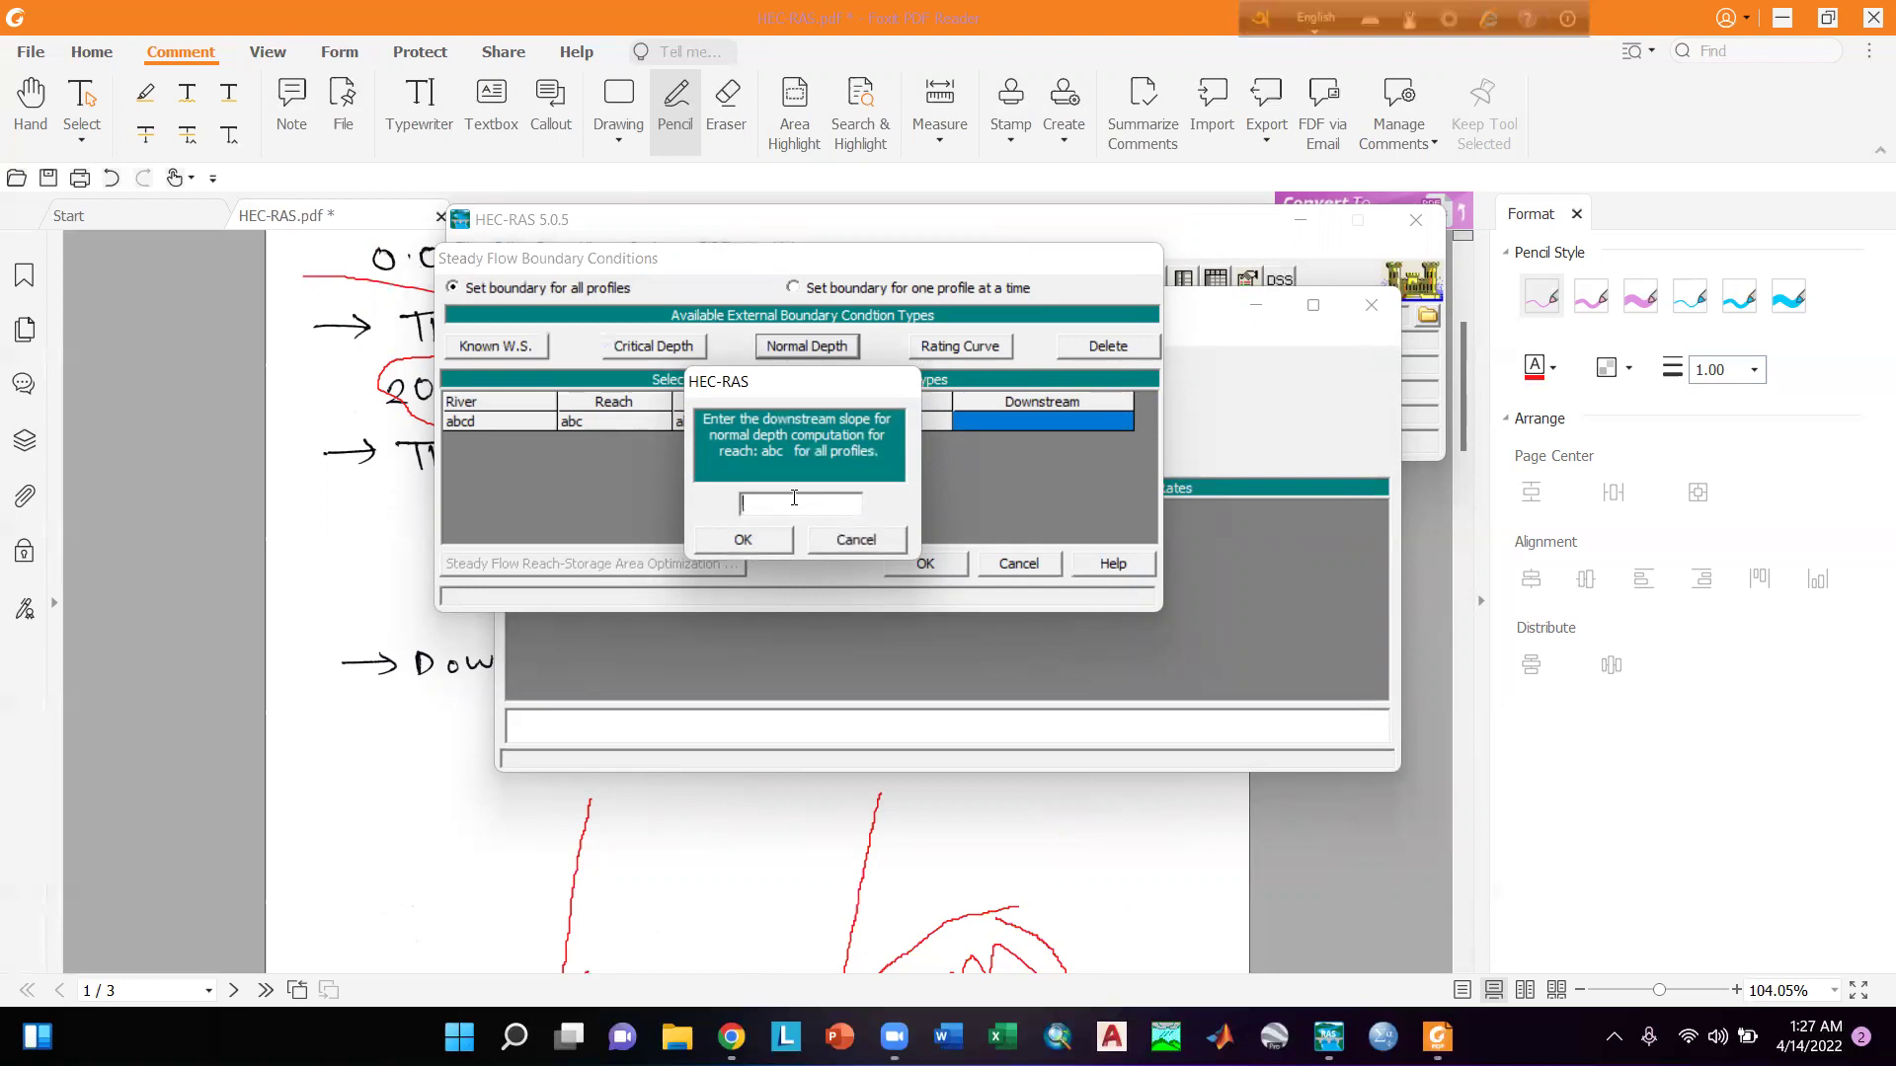
{"action": "type", "text": "0.001"}
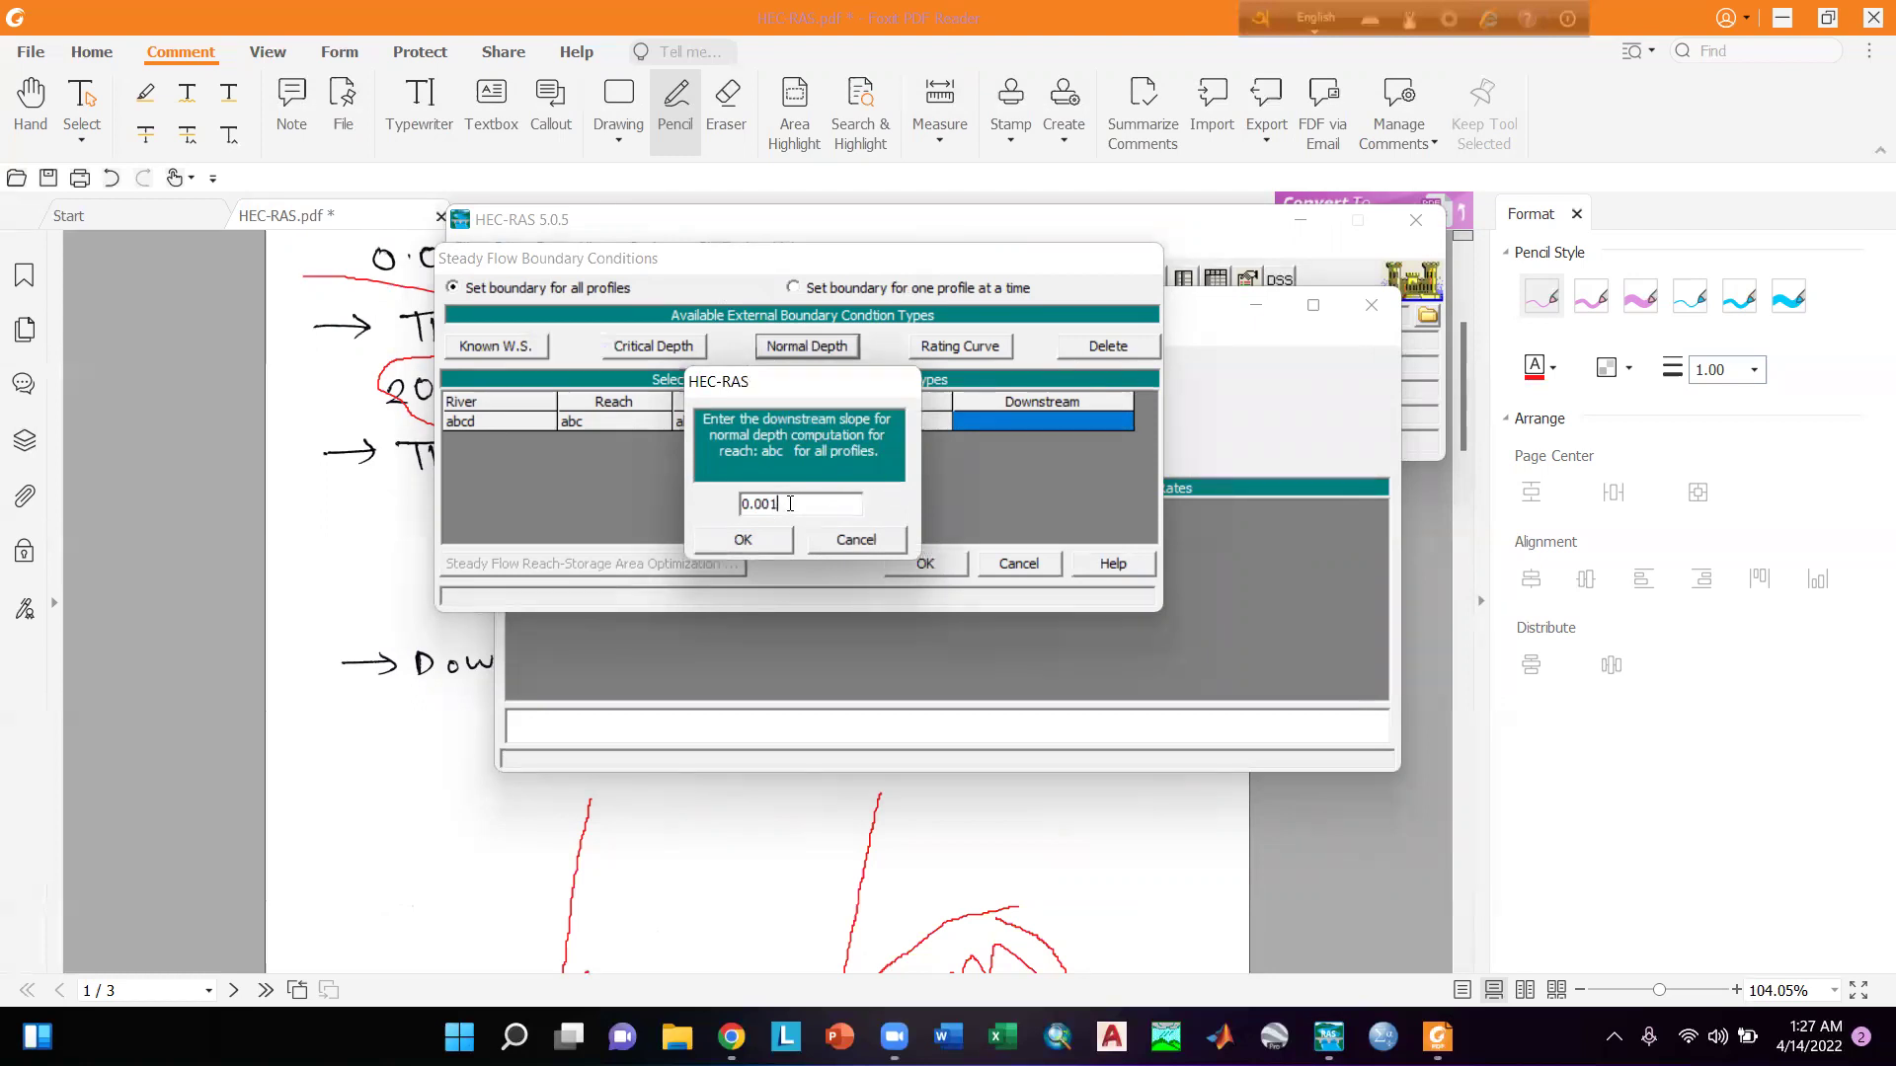
{"action": "left_click", "coordinate": [770, 539]}
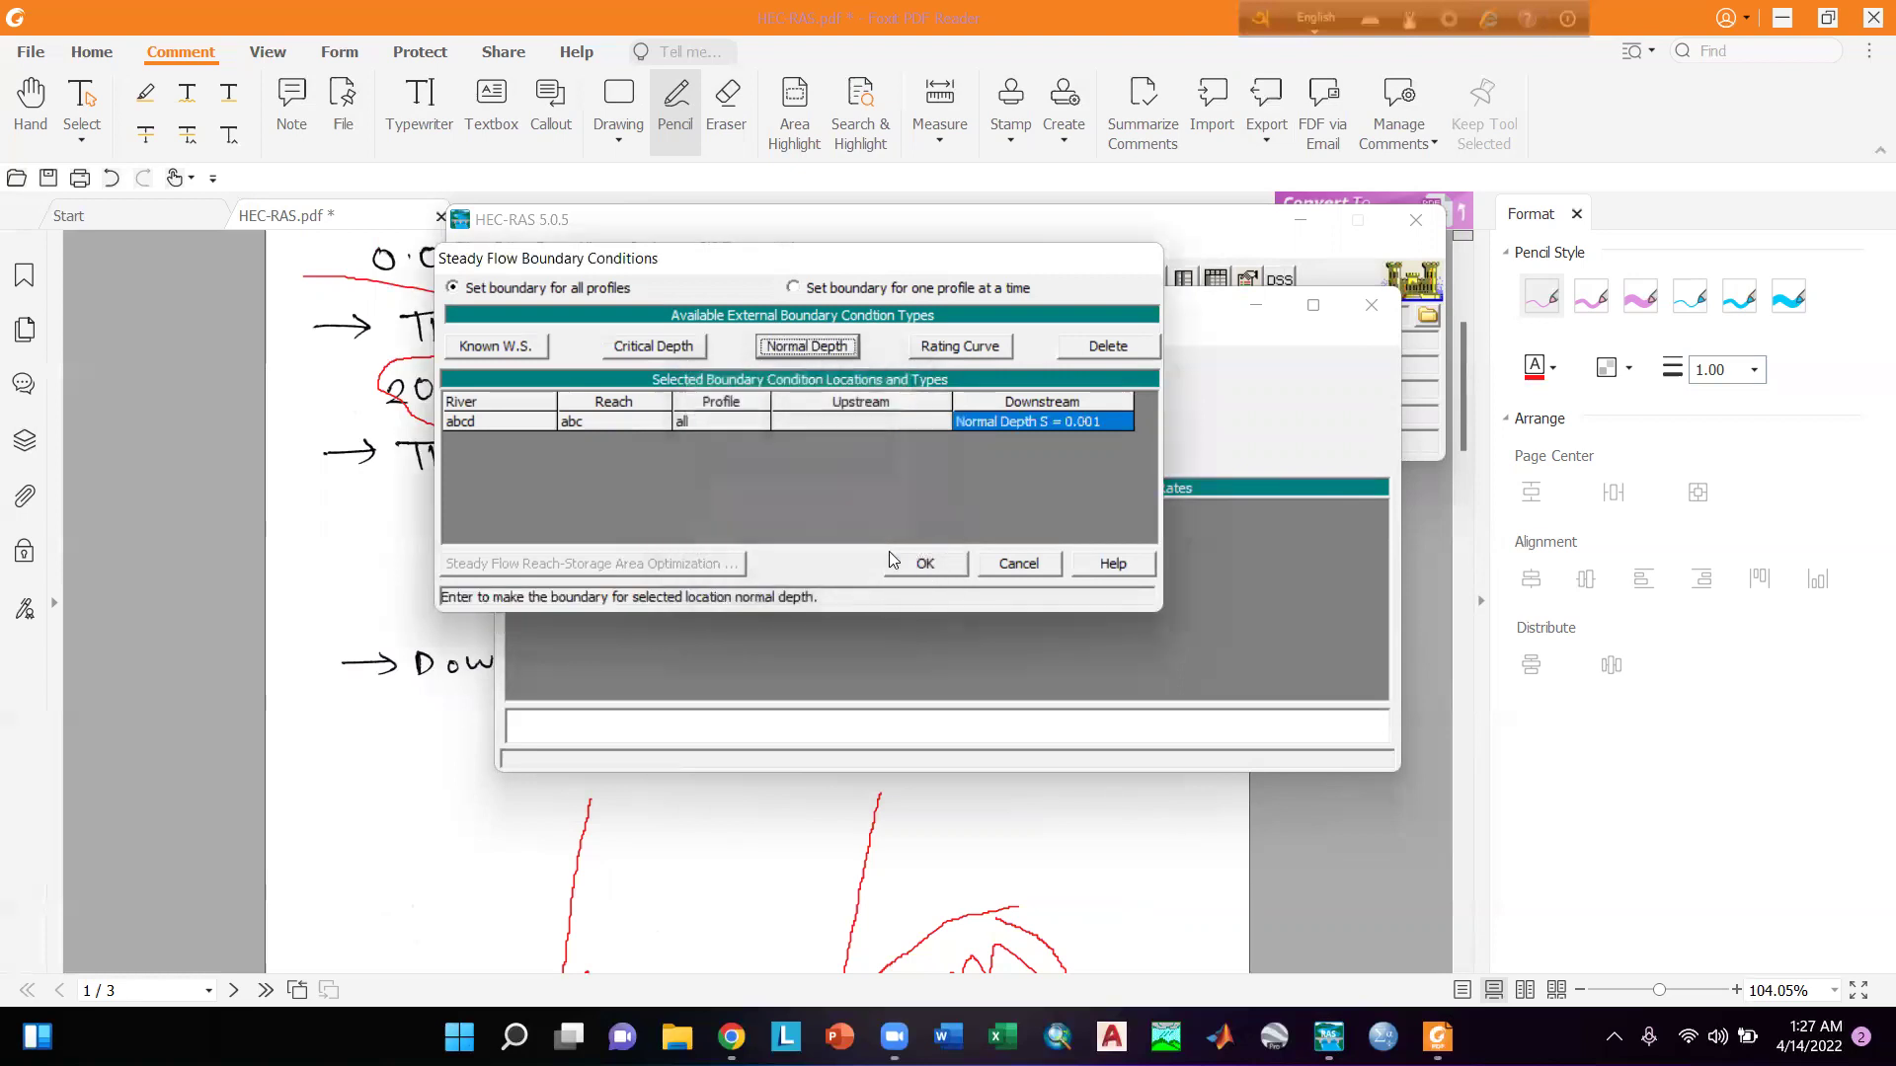
{"action": "left_click", "coordinate": [947, 571]}
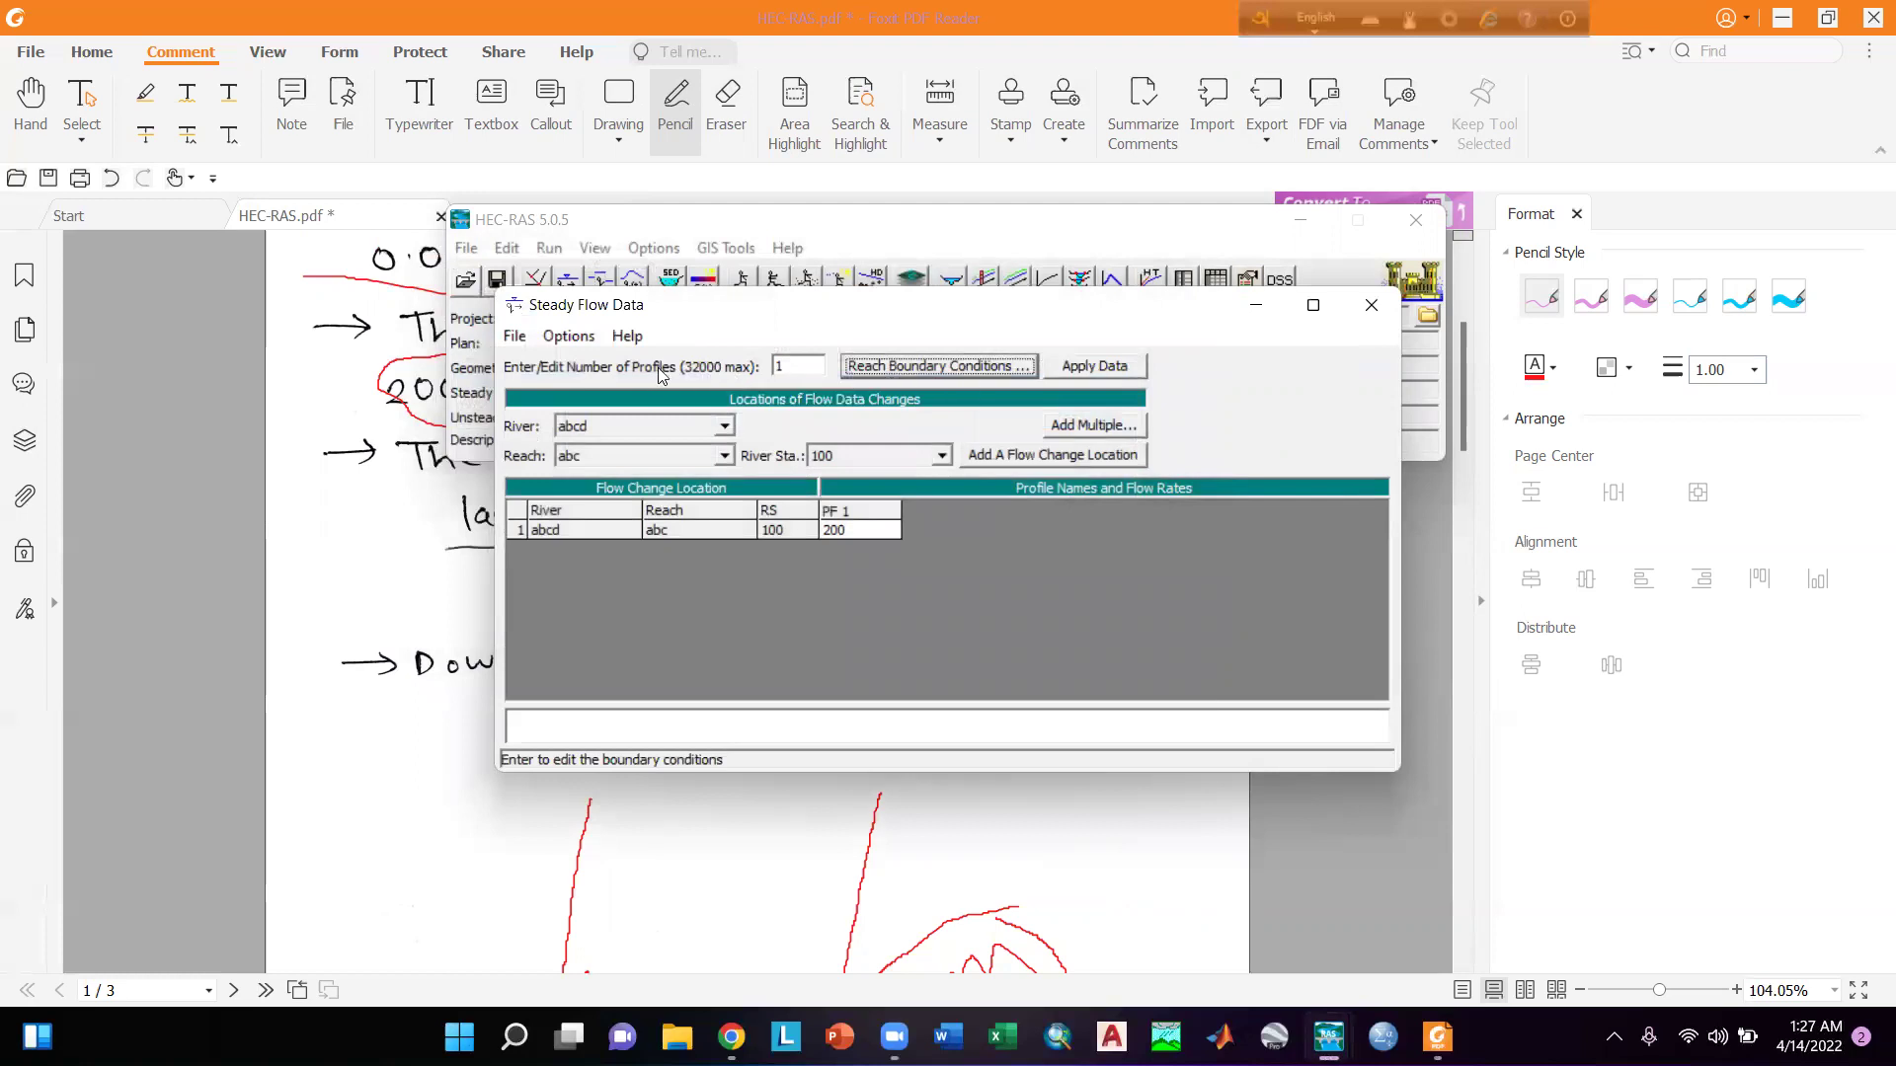
{"action": "left_click", "coordinate": [778, 366]}
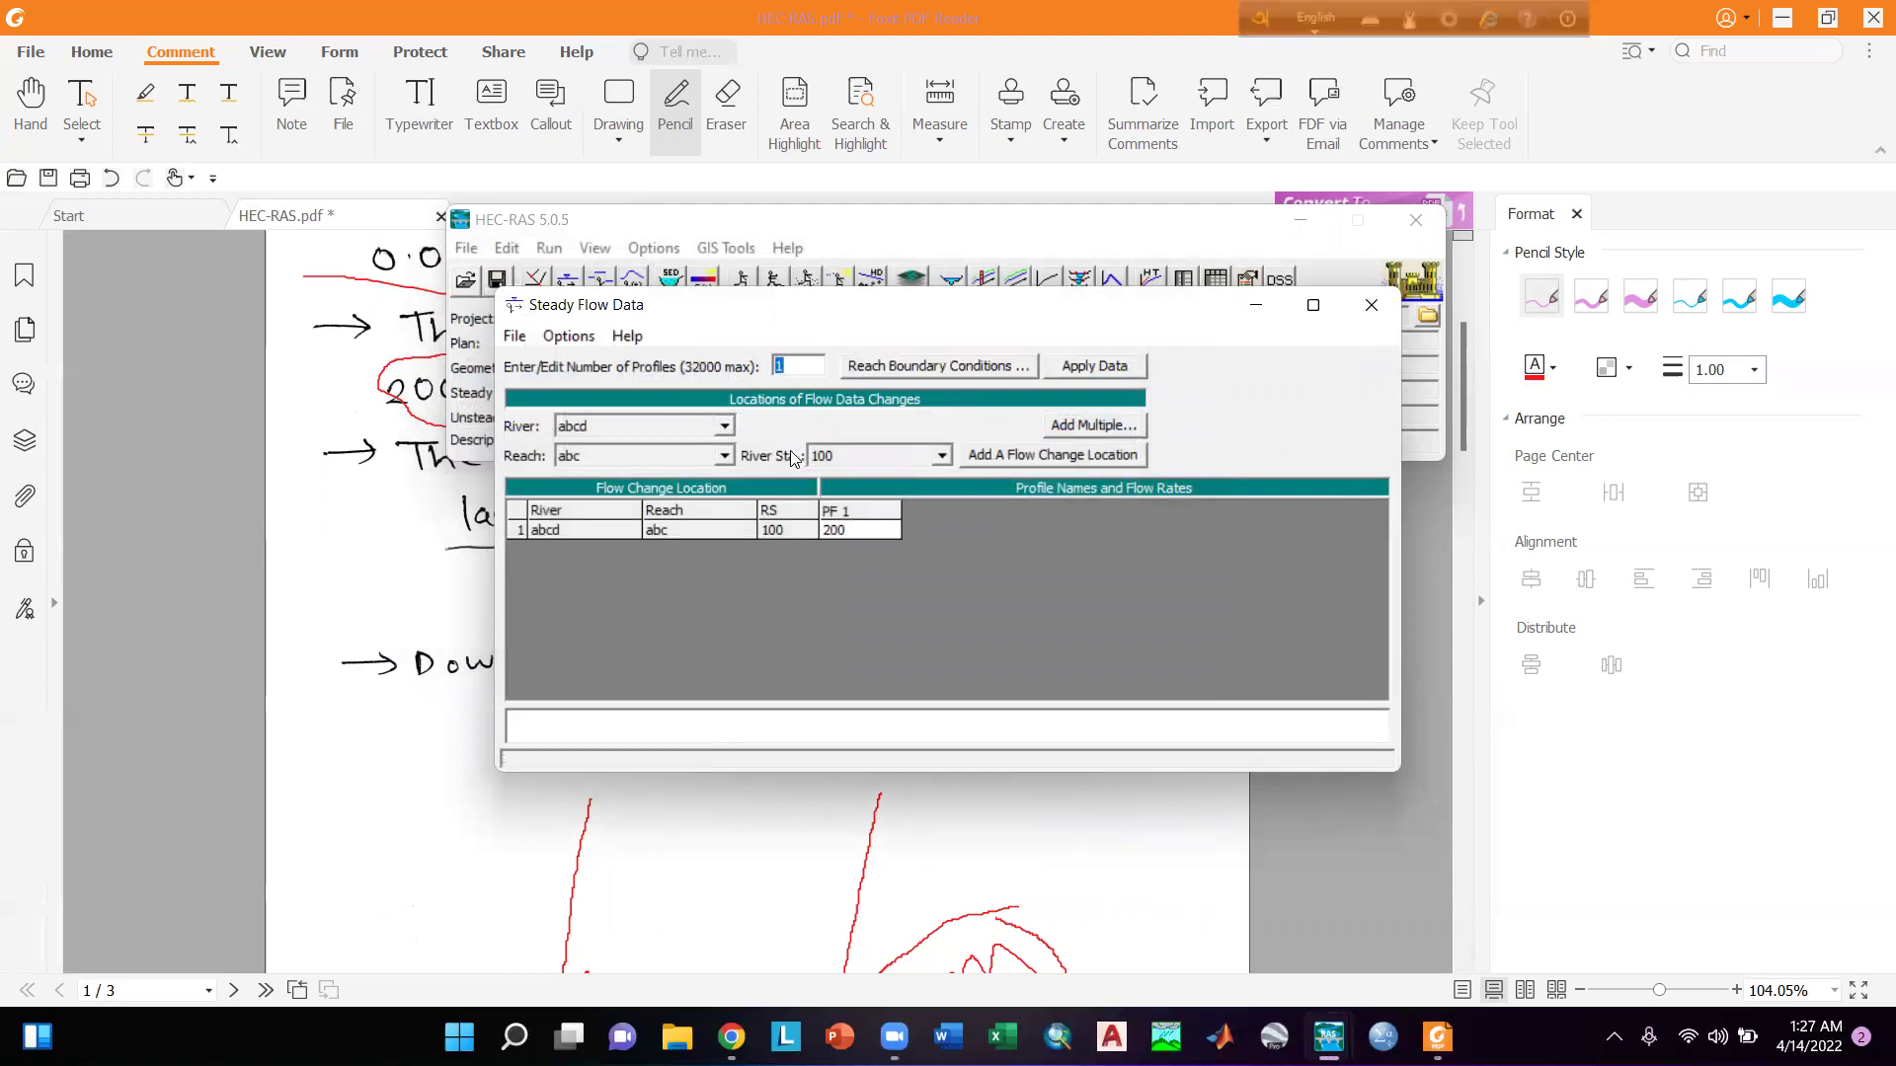
Set the number of steady flow profiles to 2 and return it to 1.
{"action": "type", "text": "2"}
{"action": "left_click", "coordinate": [836, 583]}
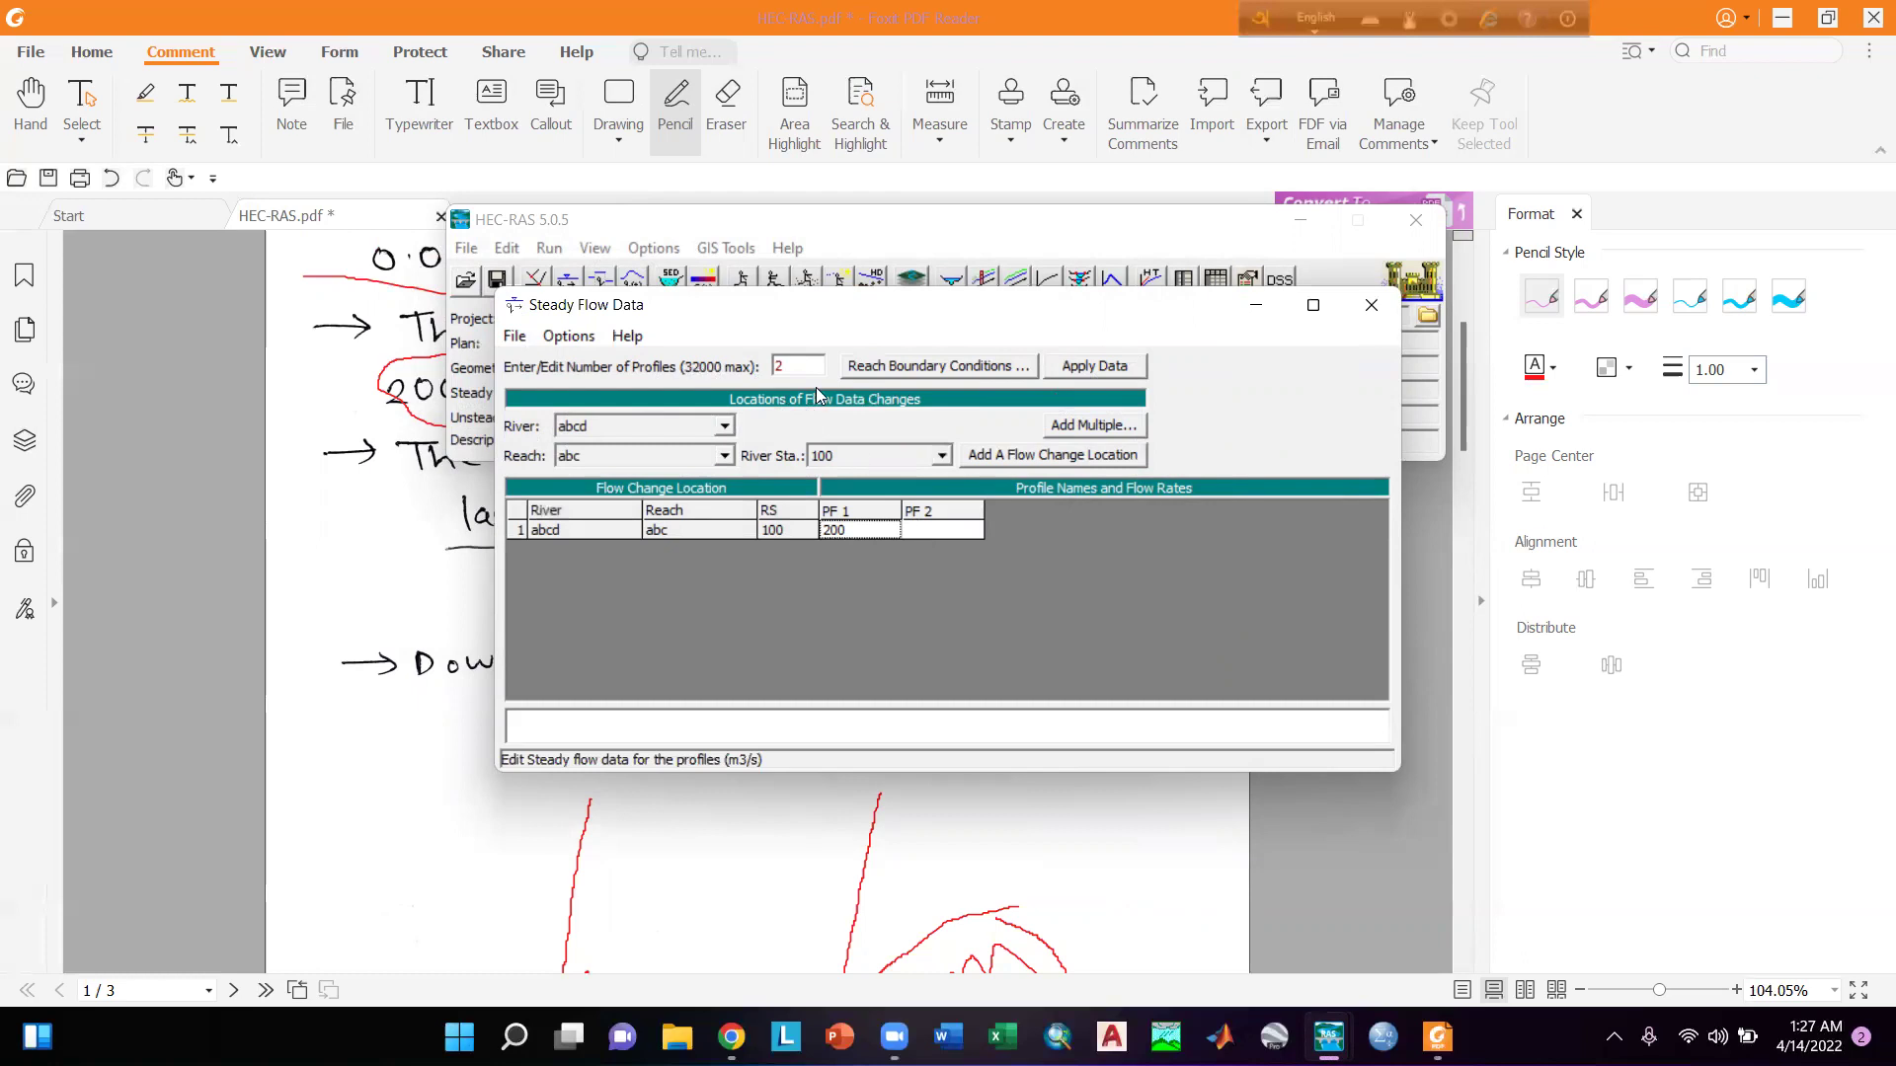
{"action": "left_click", "coordinate": [788, 370]}
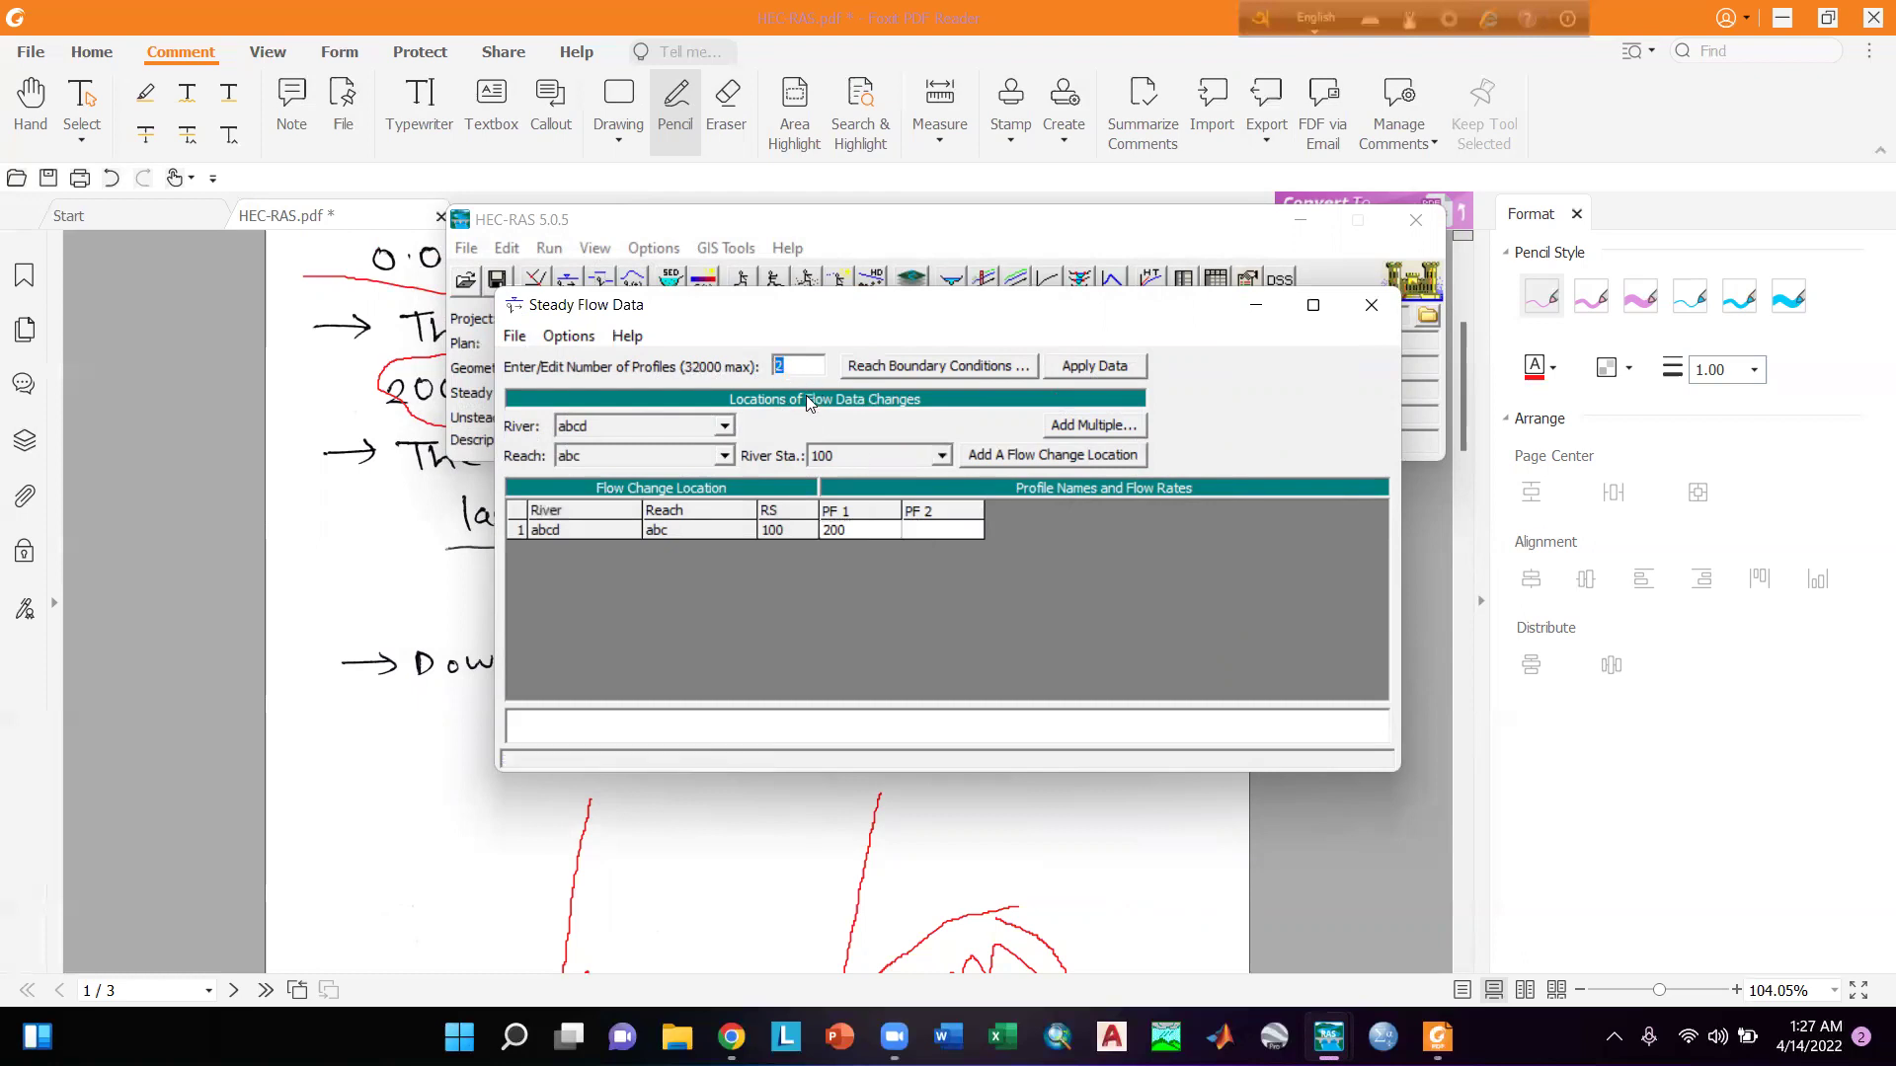
{"action": "type", "text": "1"}
{"action": "left_click", "coordinate": [867, 589]}
{"action": "left_click", "coordinate": [991, 602]}
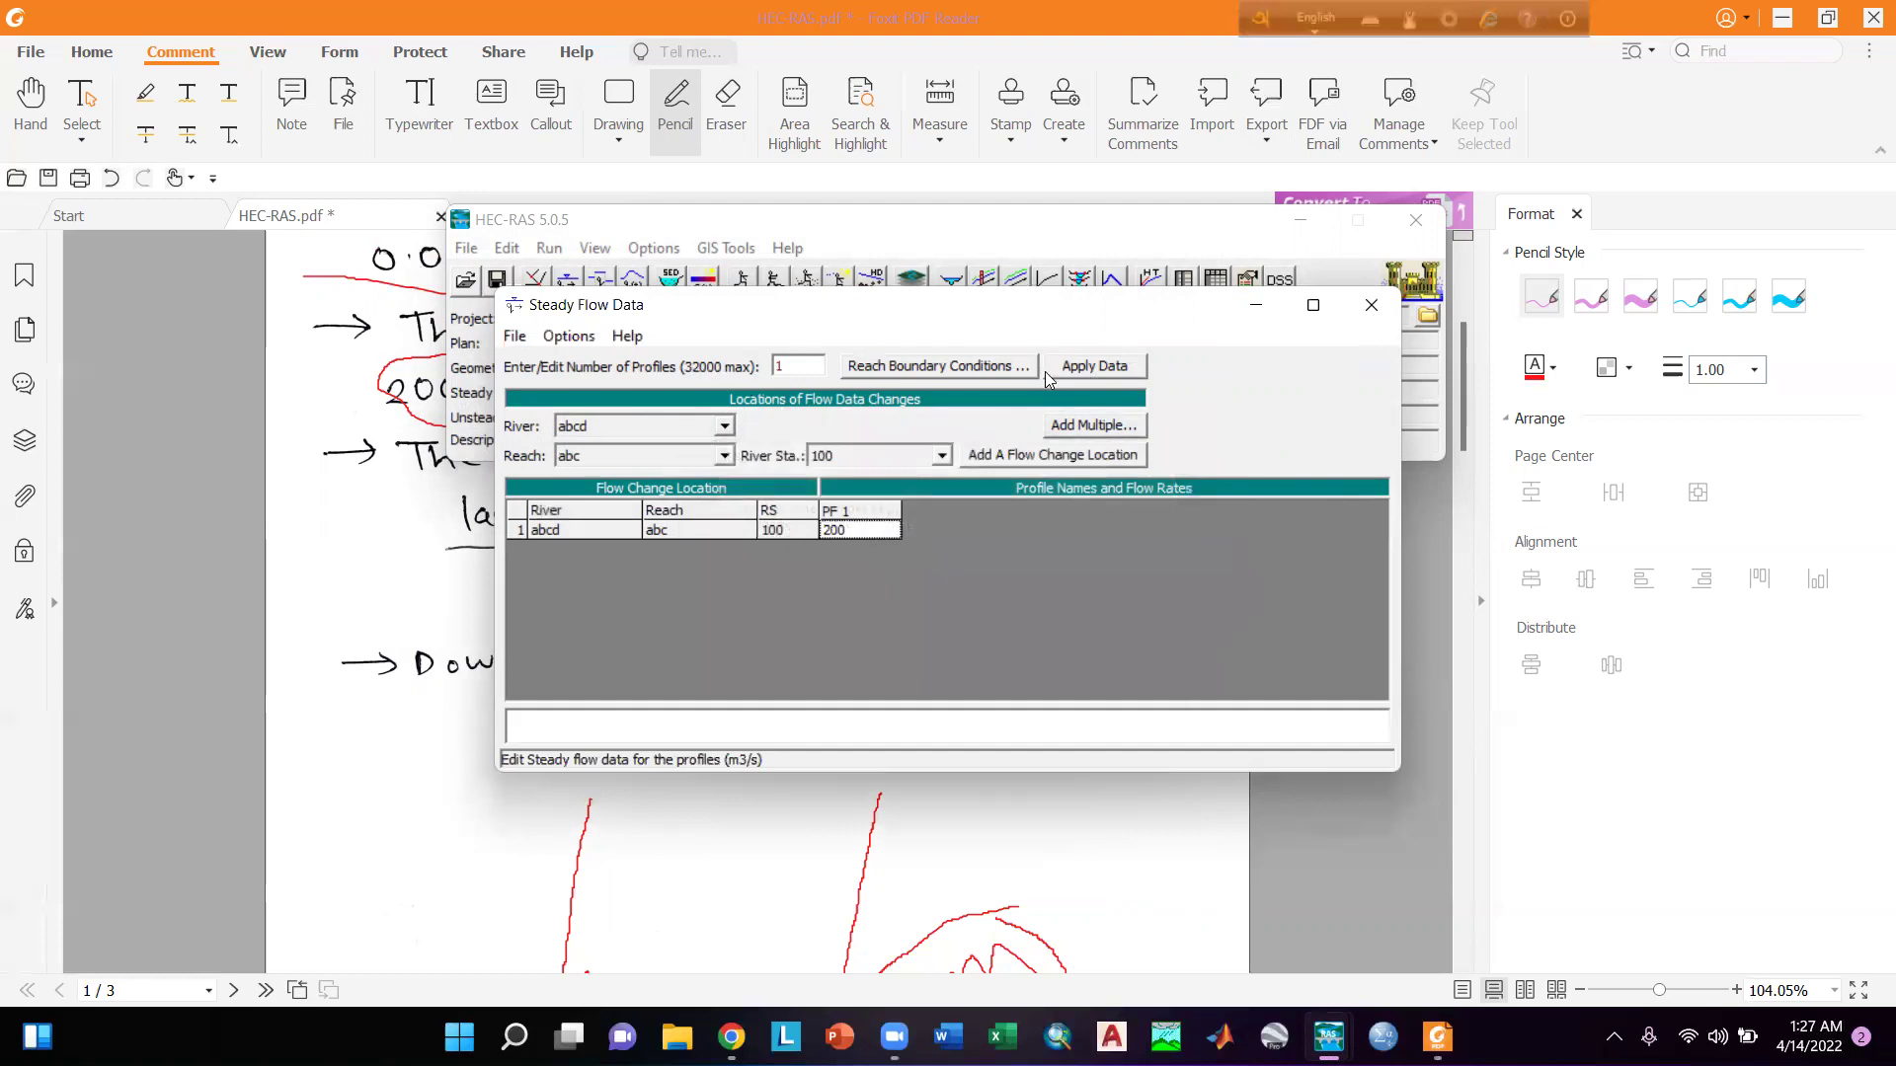
Apply the flow data, save it with the title steady_flow_data in the EXAMPLE_NUMBER_01 folder, and close the steady flow editor.
{"action": "left_click", "coordinate": [1076, 368]}
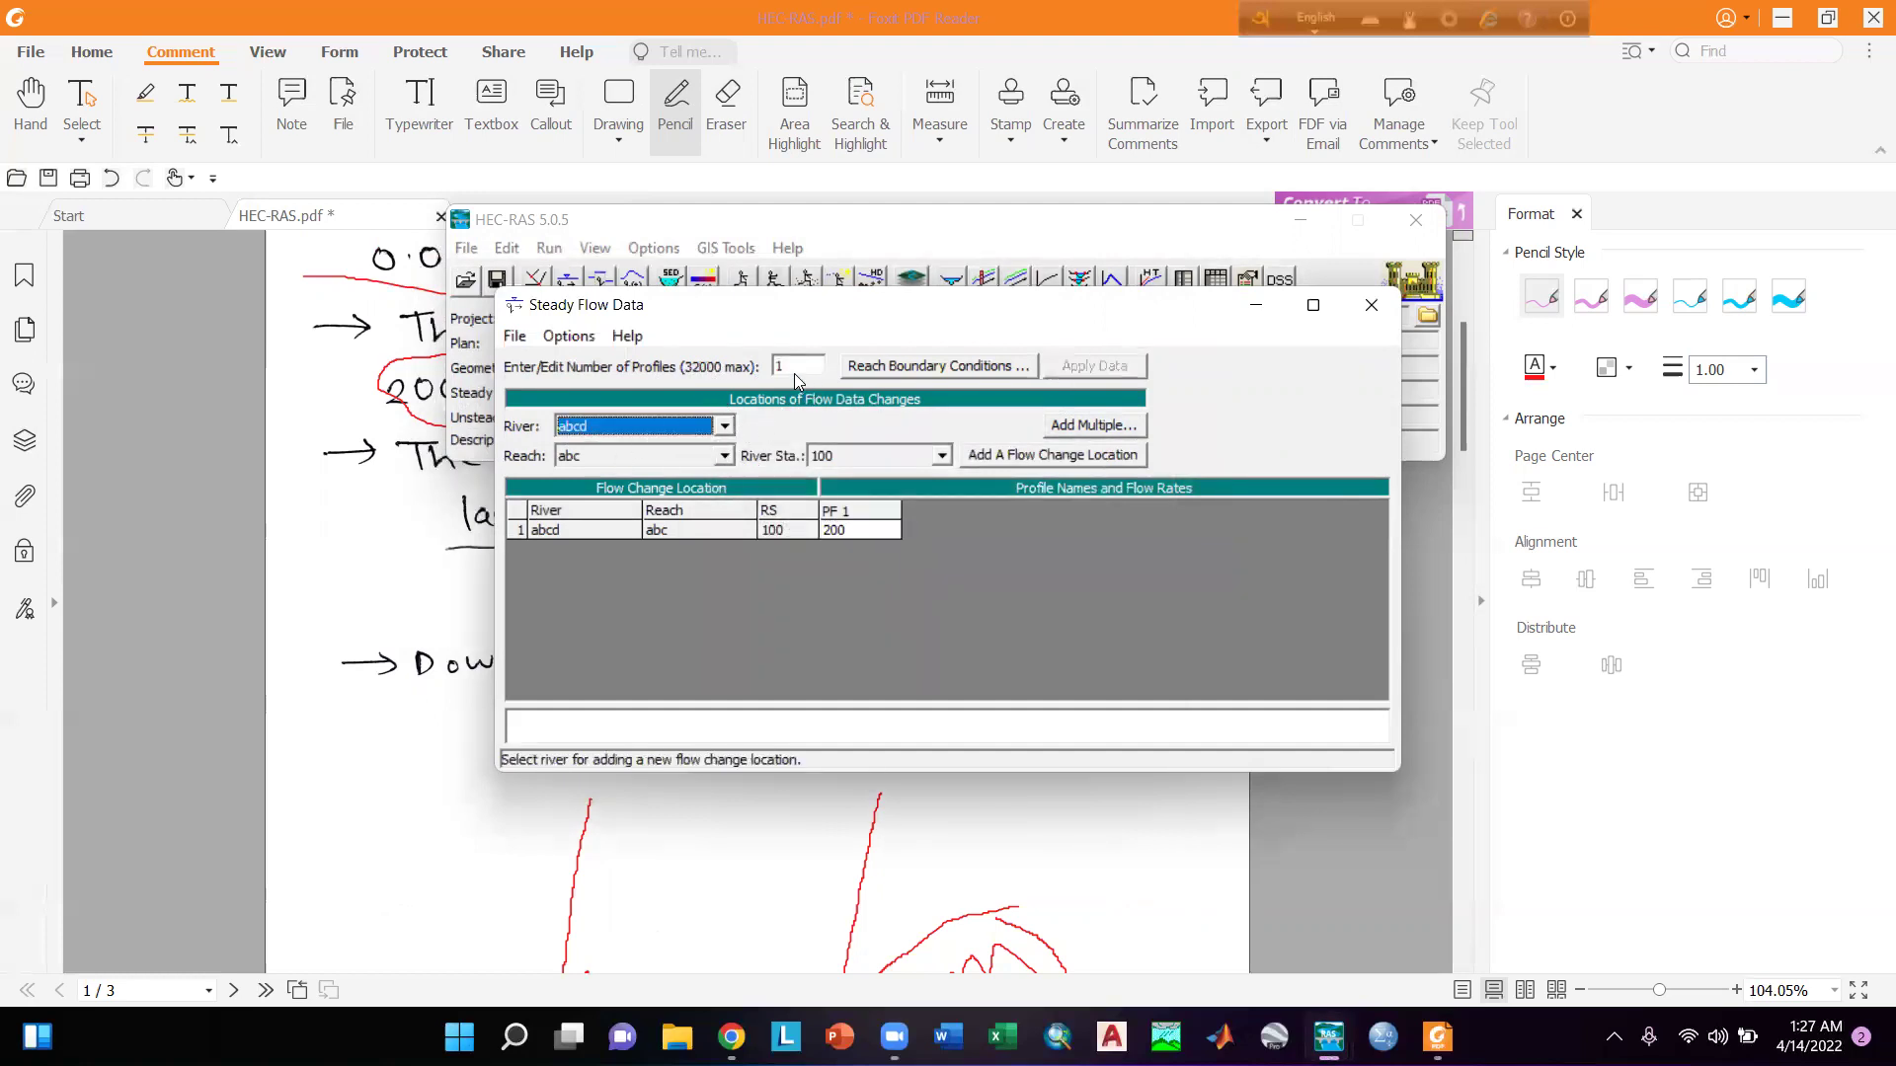
{"action": "left_click", "coordinate": [514, 335]}
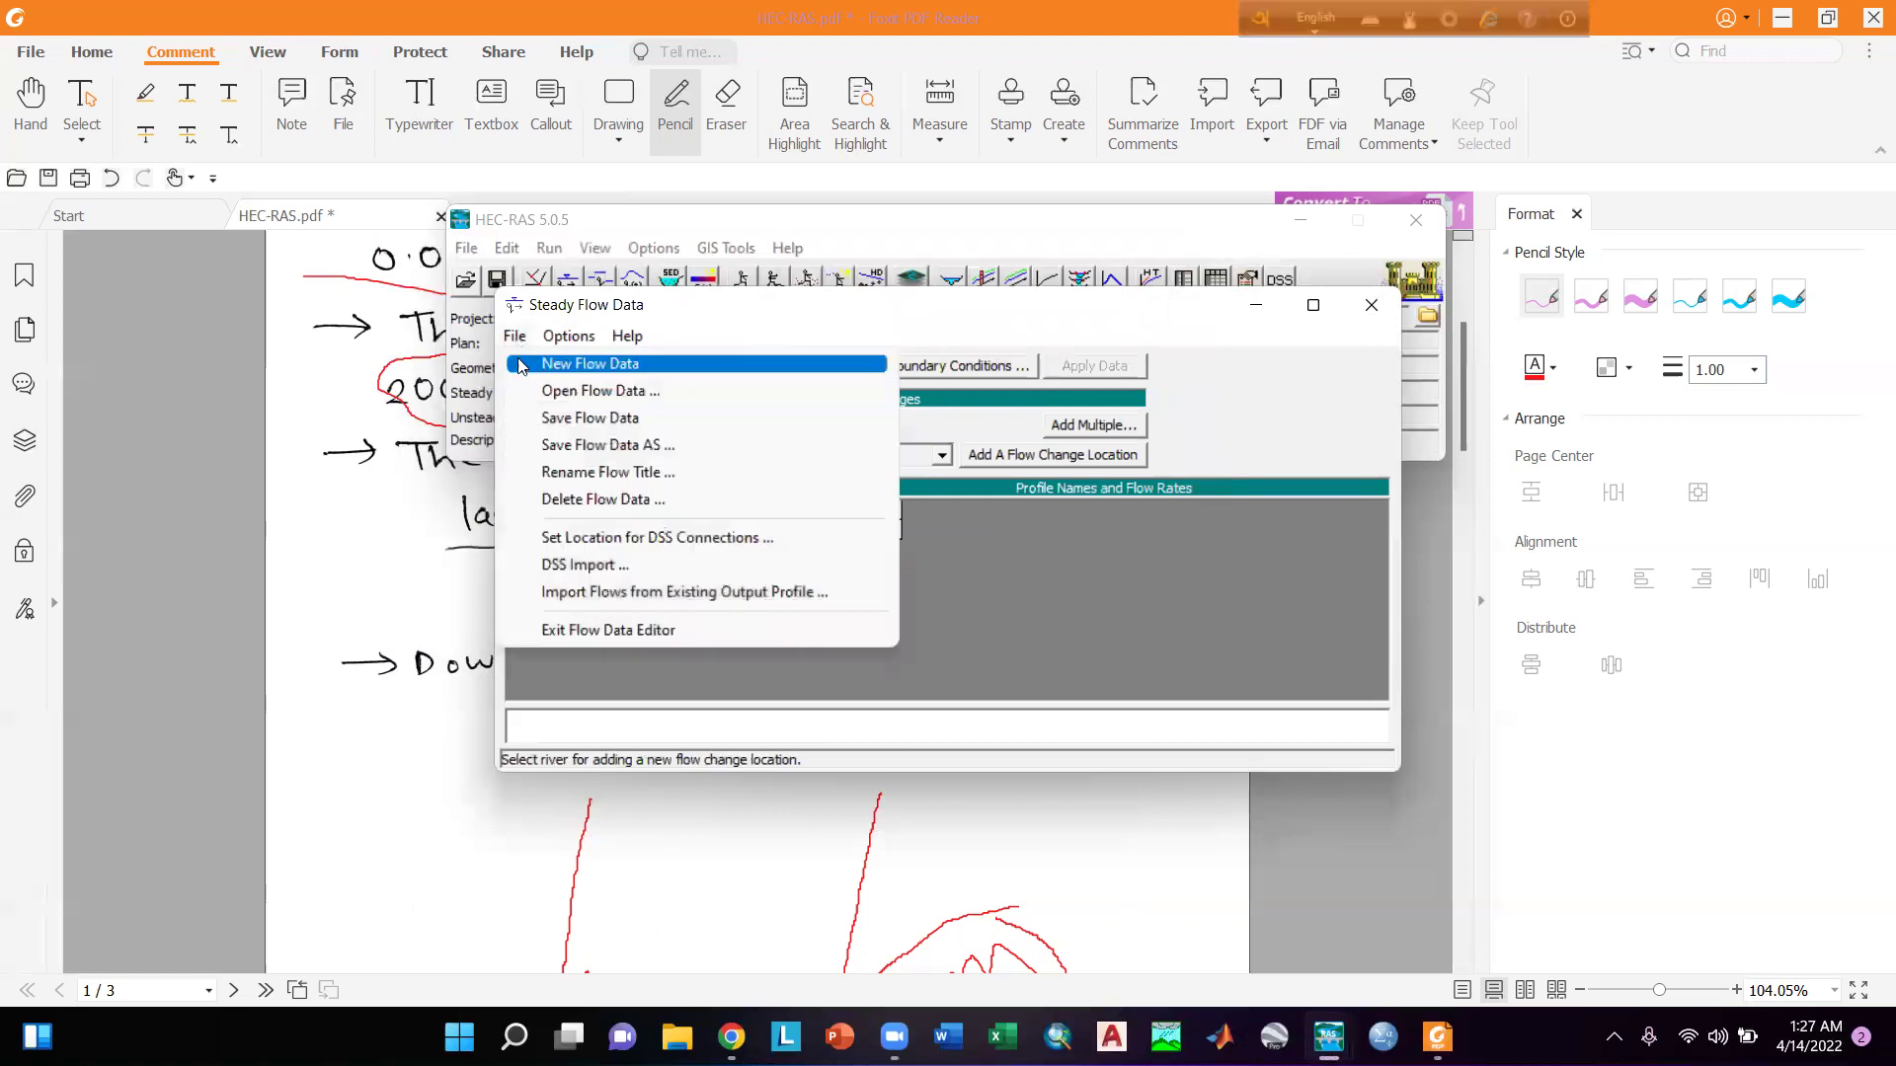
{"action": "left_click", "coordinate": [575, 444]}
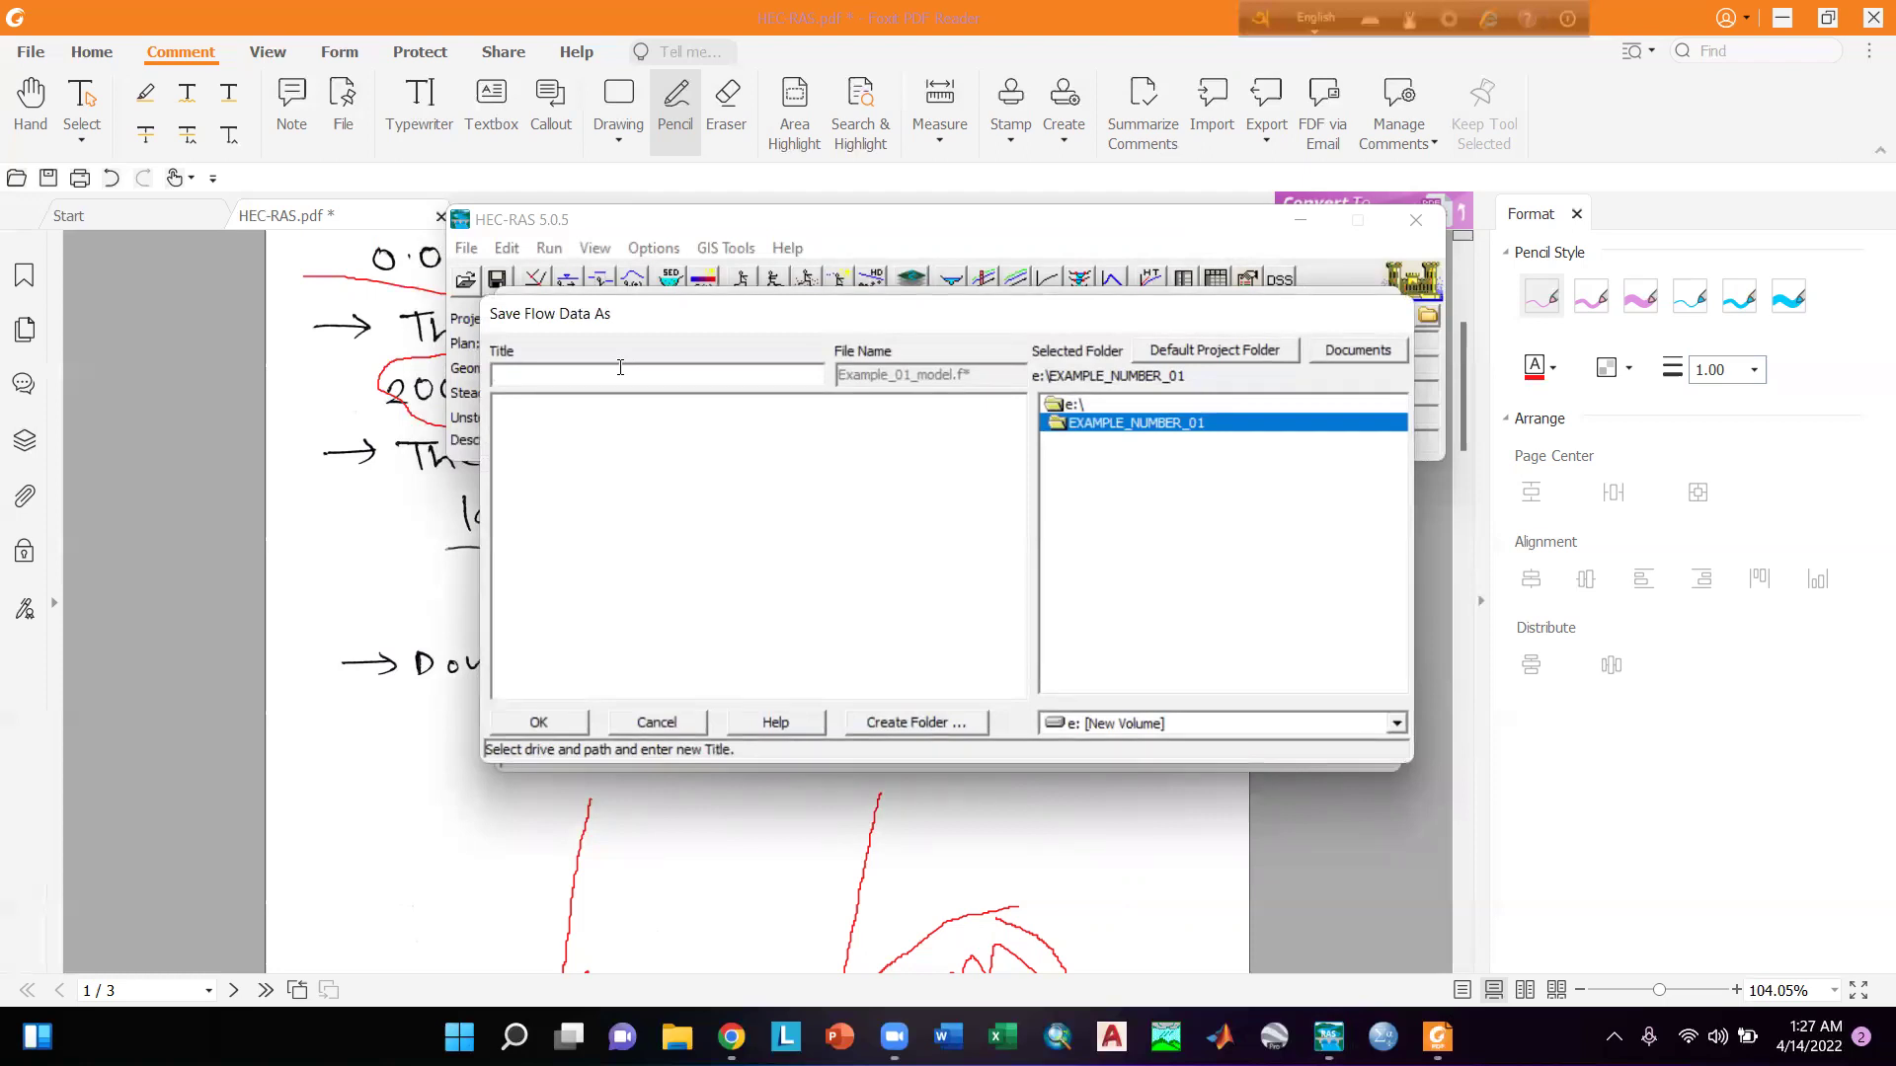
{"action": "type", "text": "steady_flow_data"}
{"action": "left_click", "coordinate": [573, 722]}
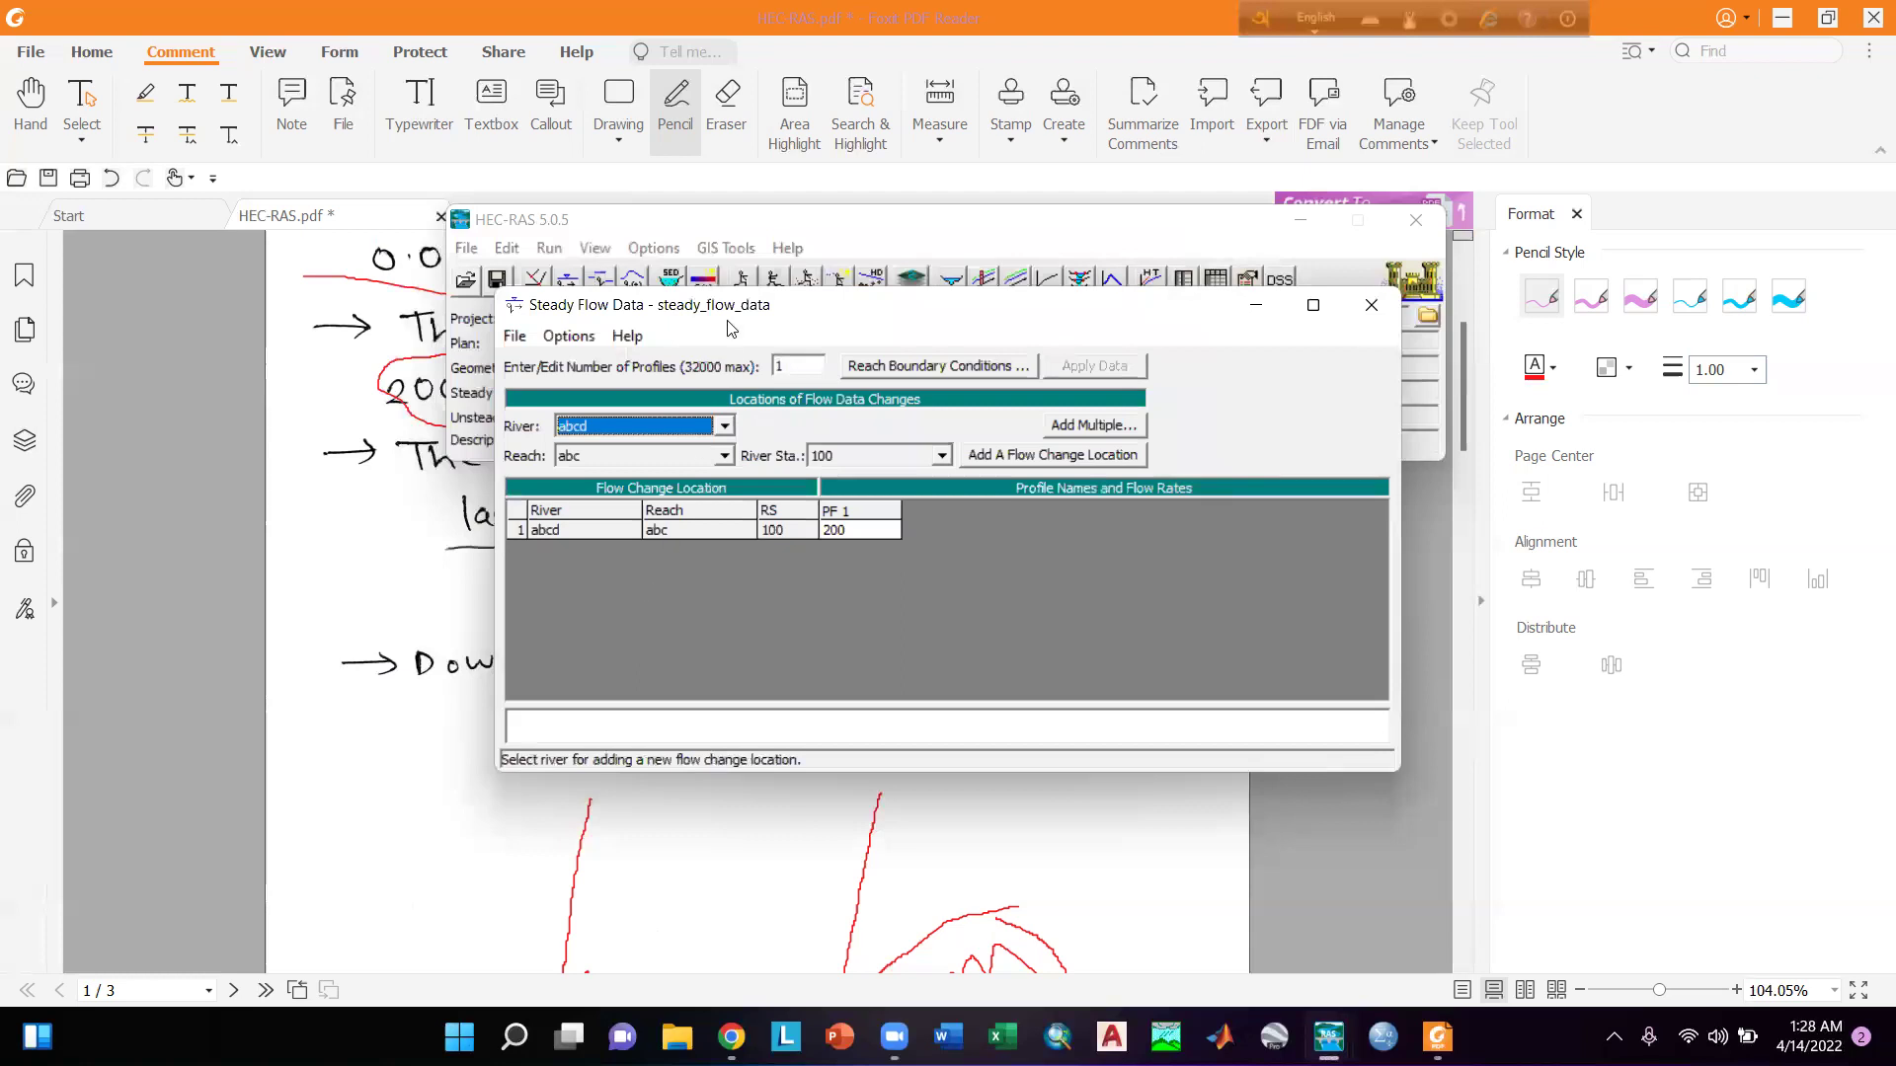
{"action": "left_click", "coordinate": [1372, 305]}
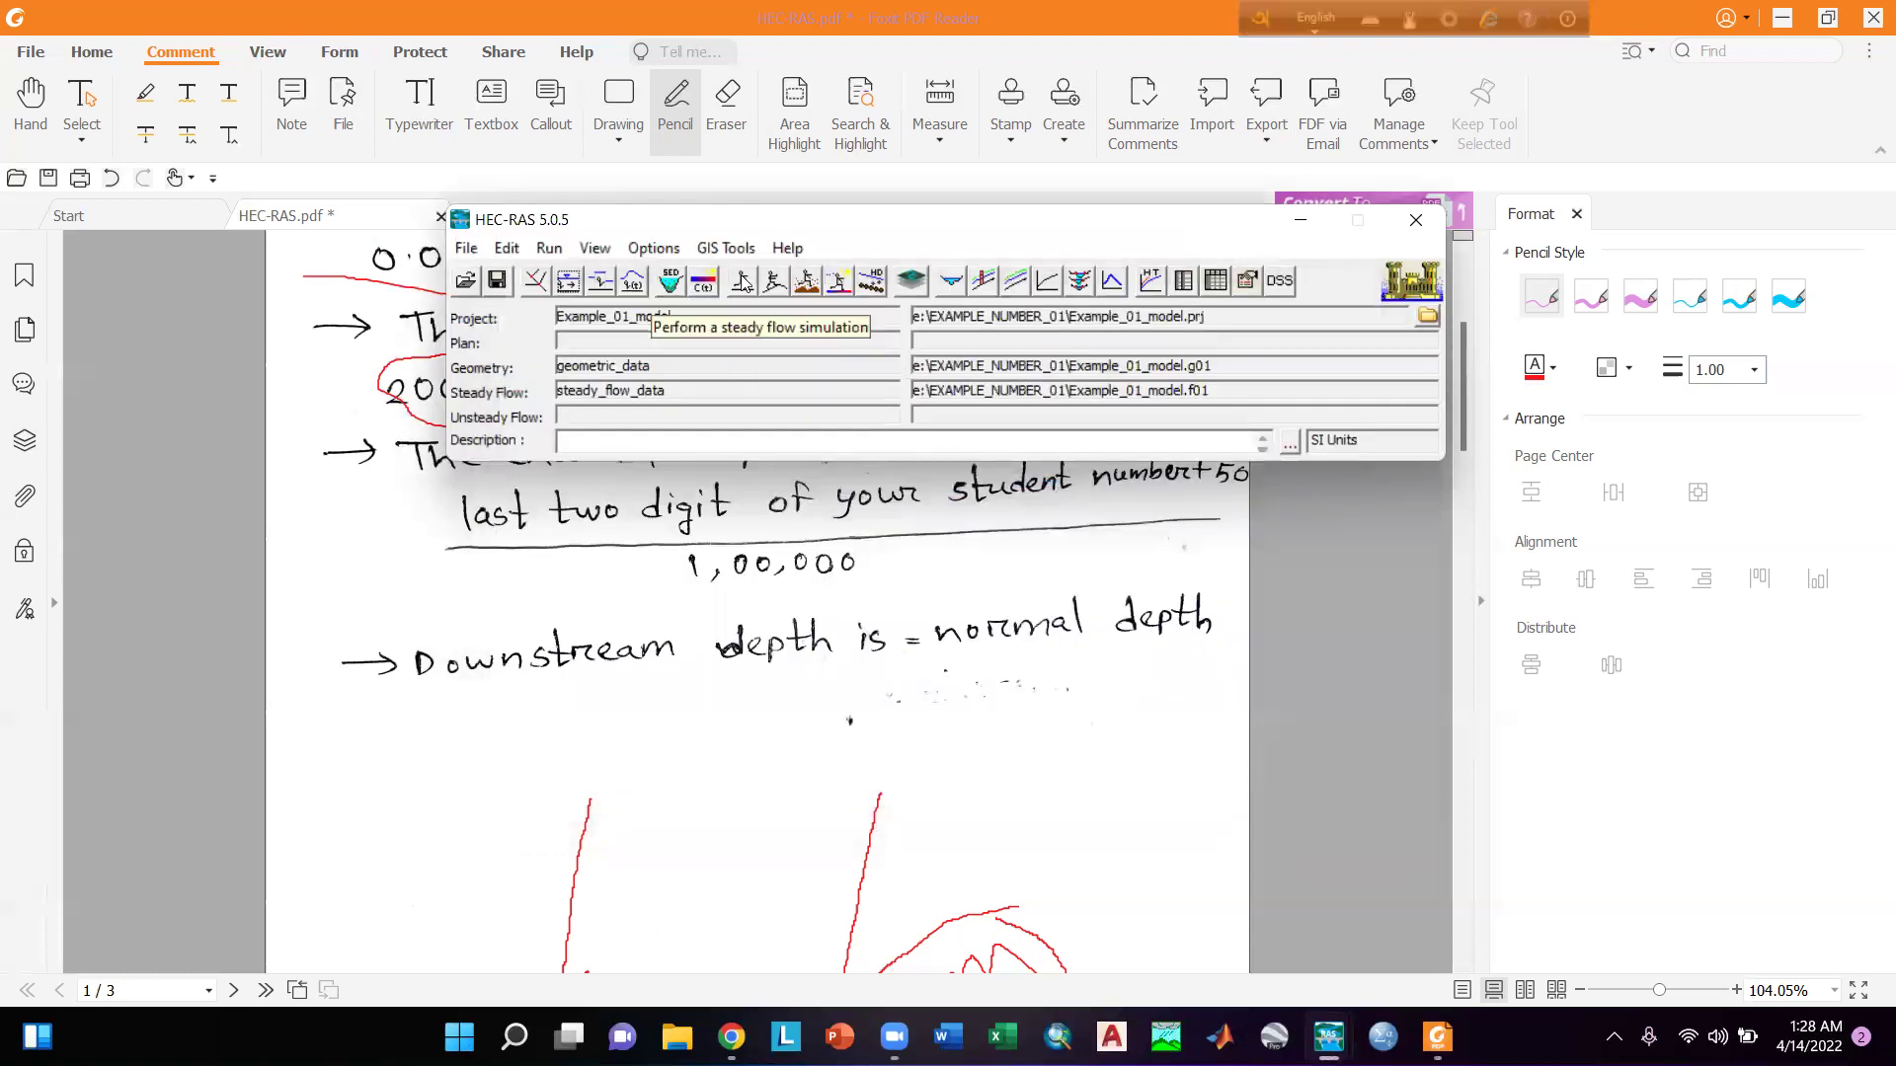
Save a steady flow analysis plan titled steady_flow_simulation with short ID steady01, and compute it with the subcritical flow regime.
{"action": "left_click", "coordinate": [742, 282]}
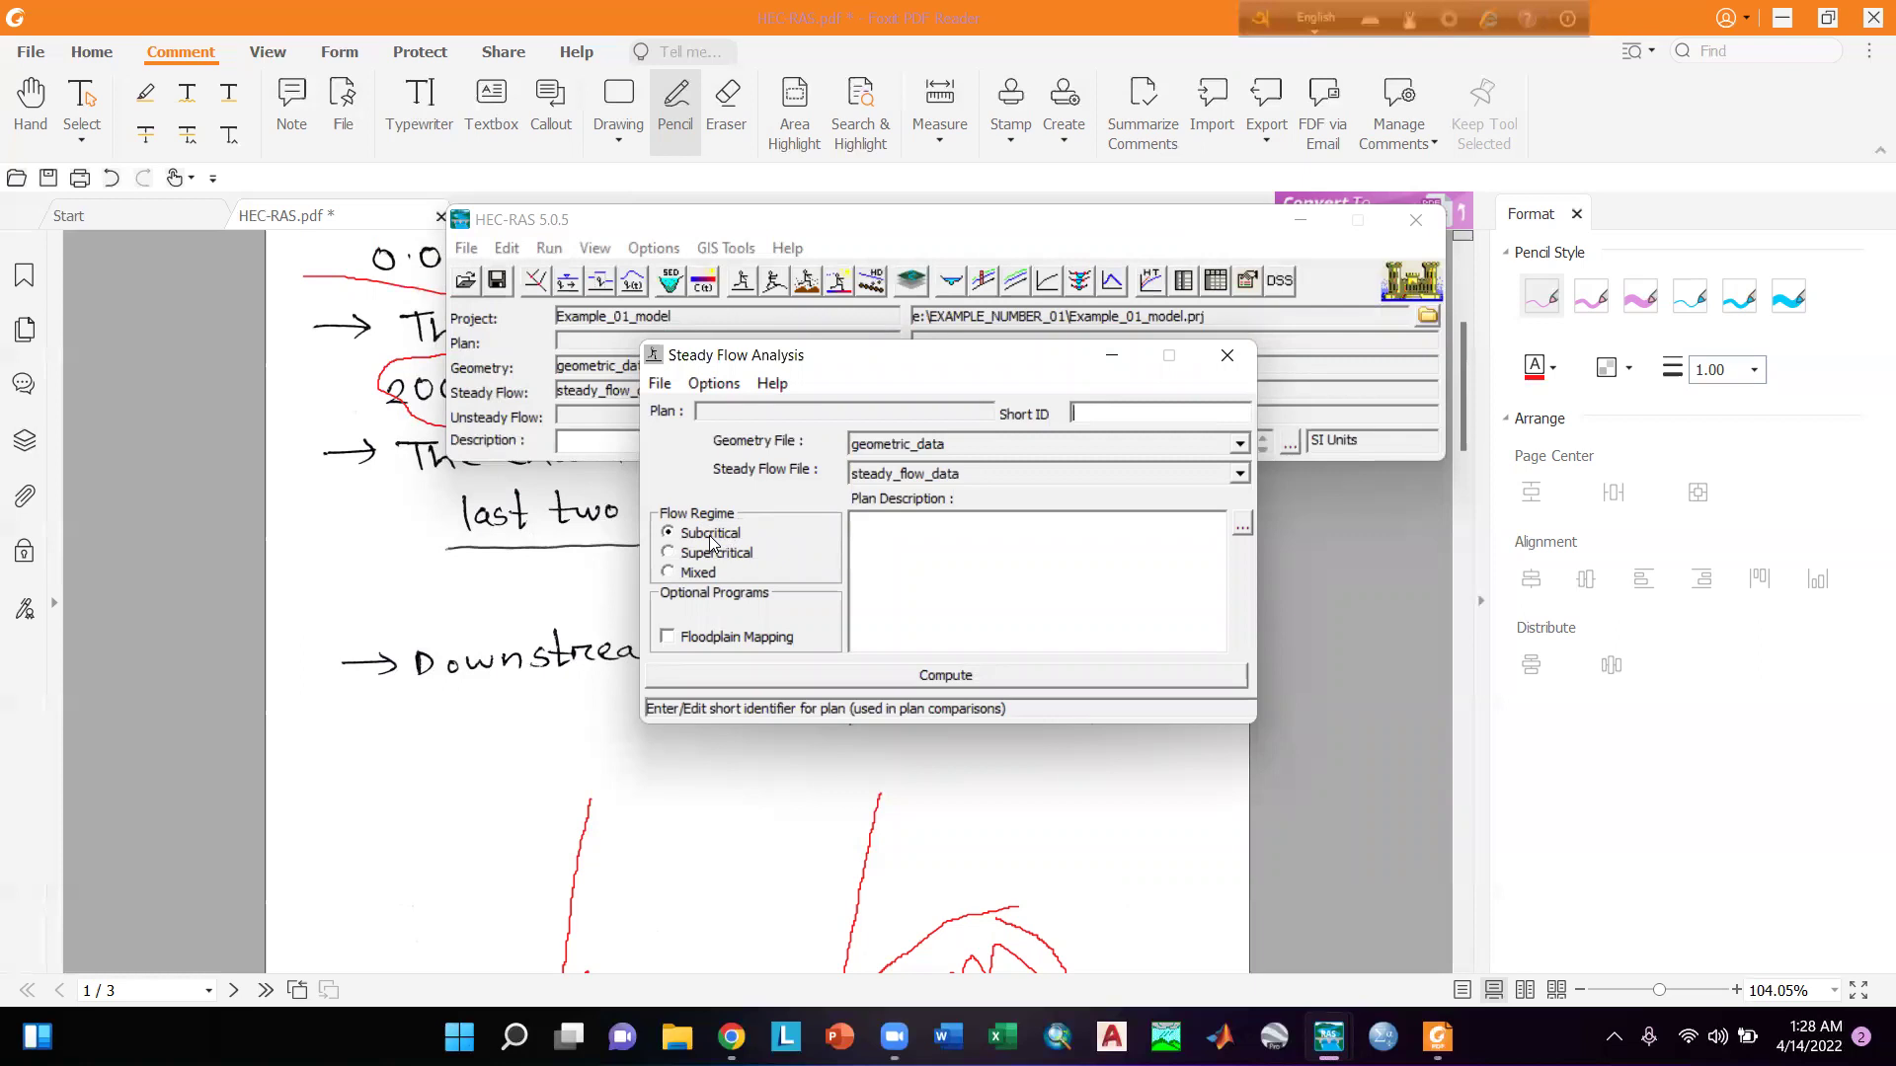
{"action": "left_click", "coordinate": [656, 383]}
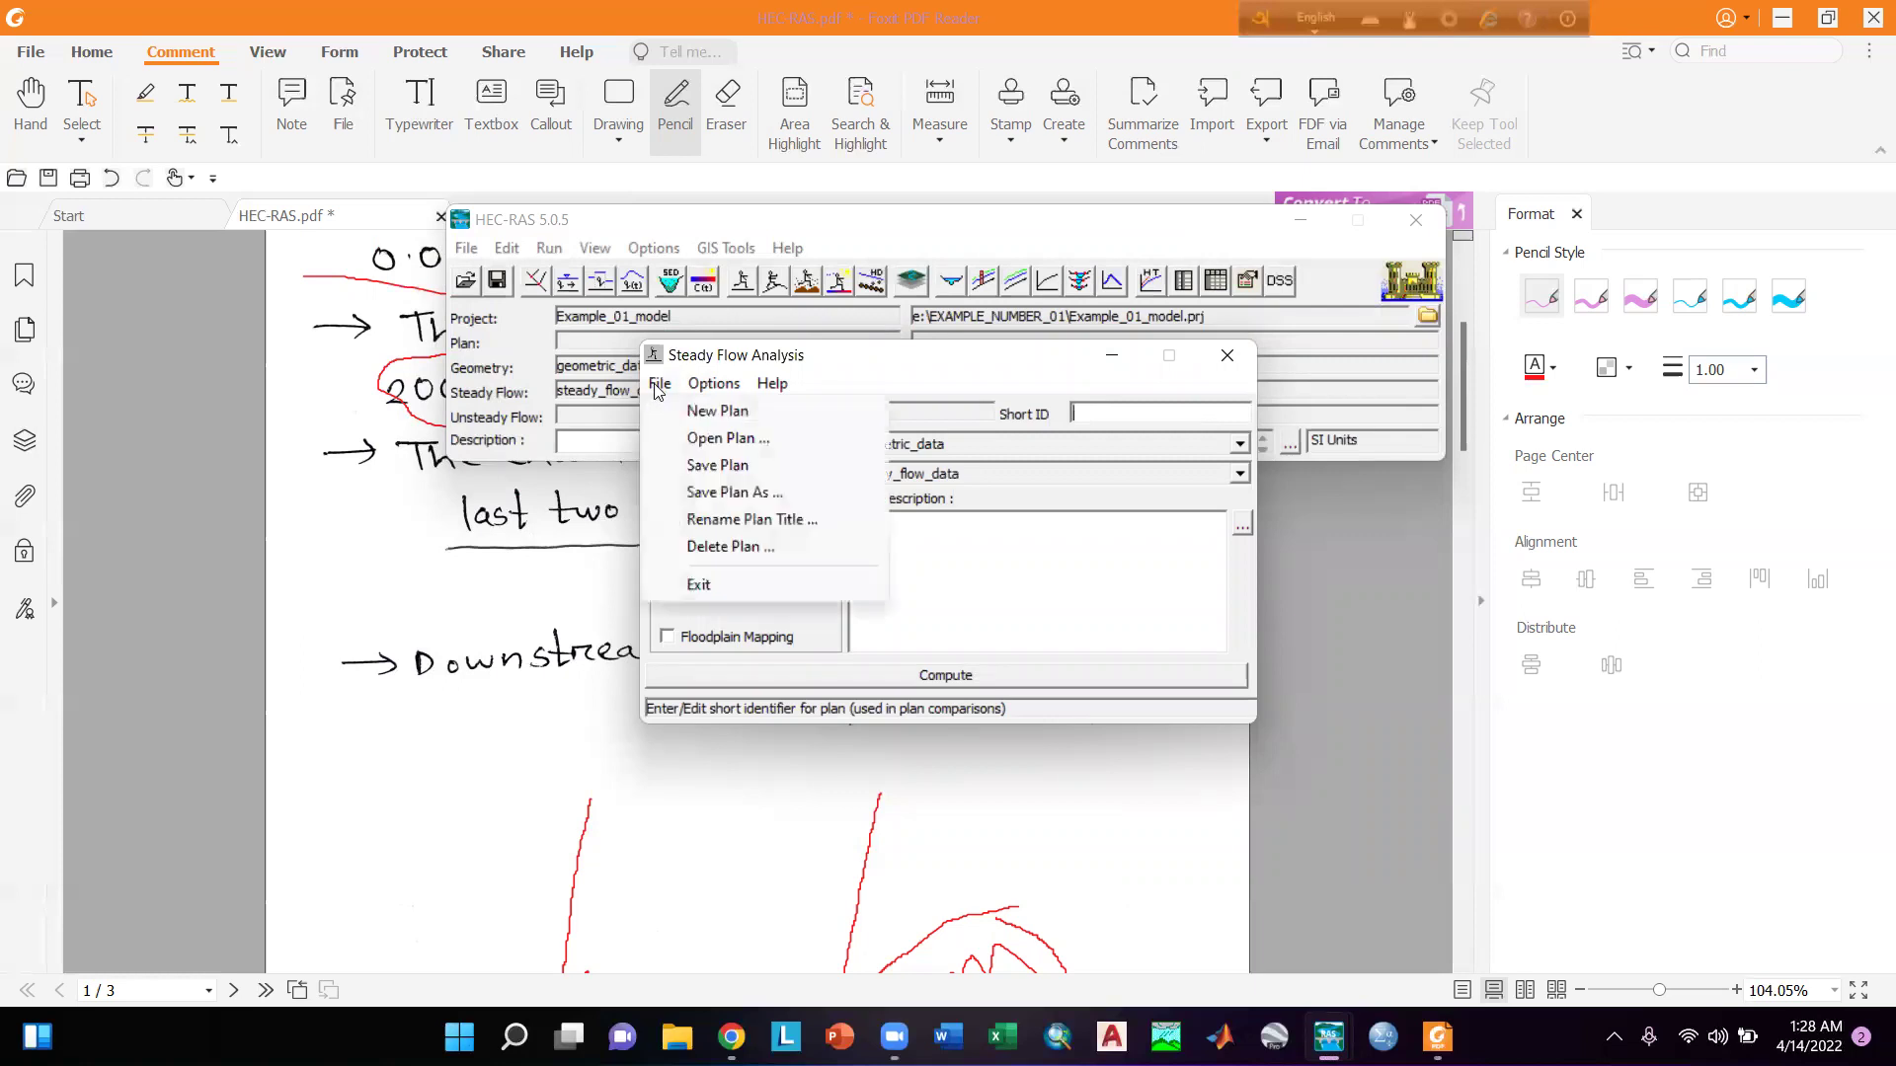
{"action": "left_click", "coordinate": [717, 466]}
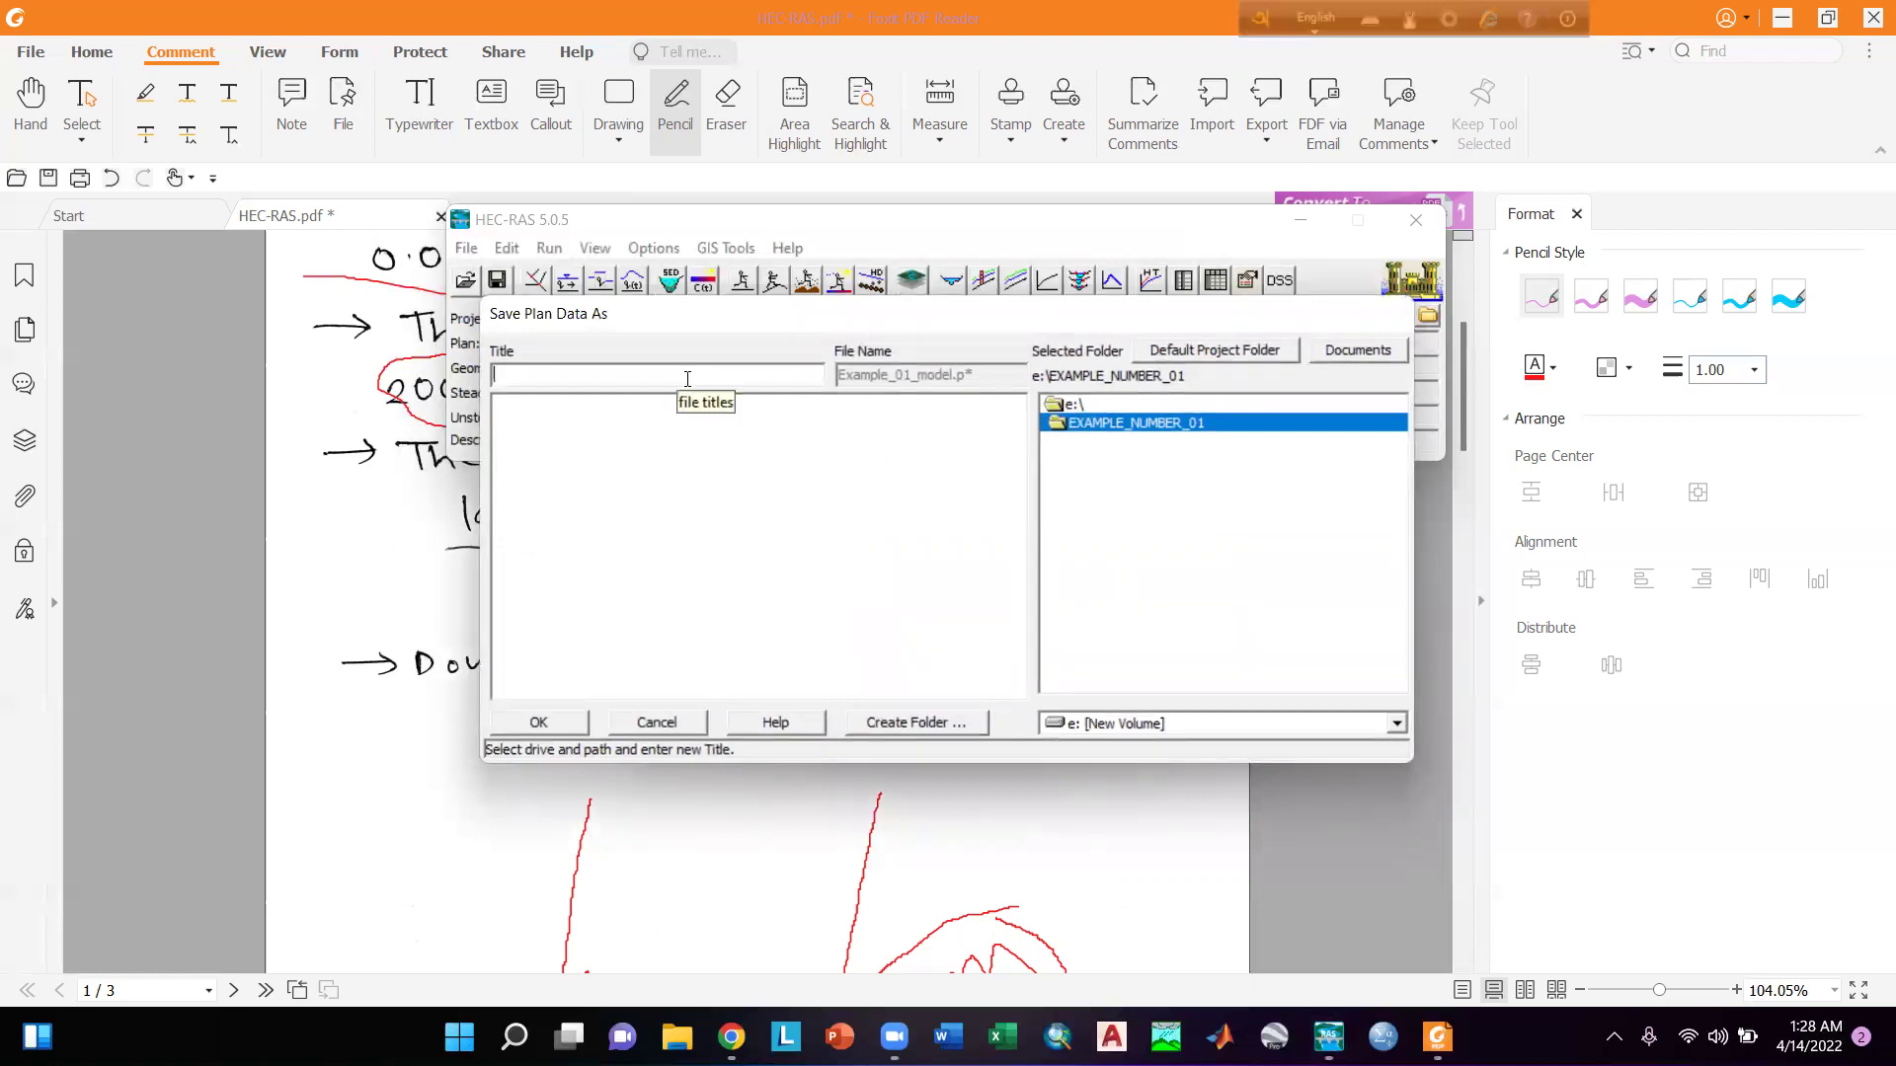
{"action": "type", "text": "steady_flow_simulation"}
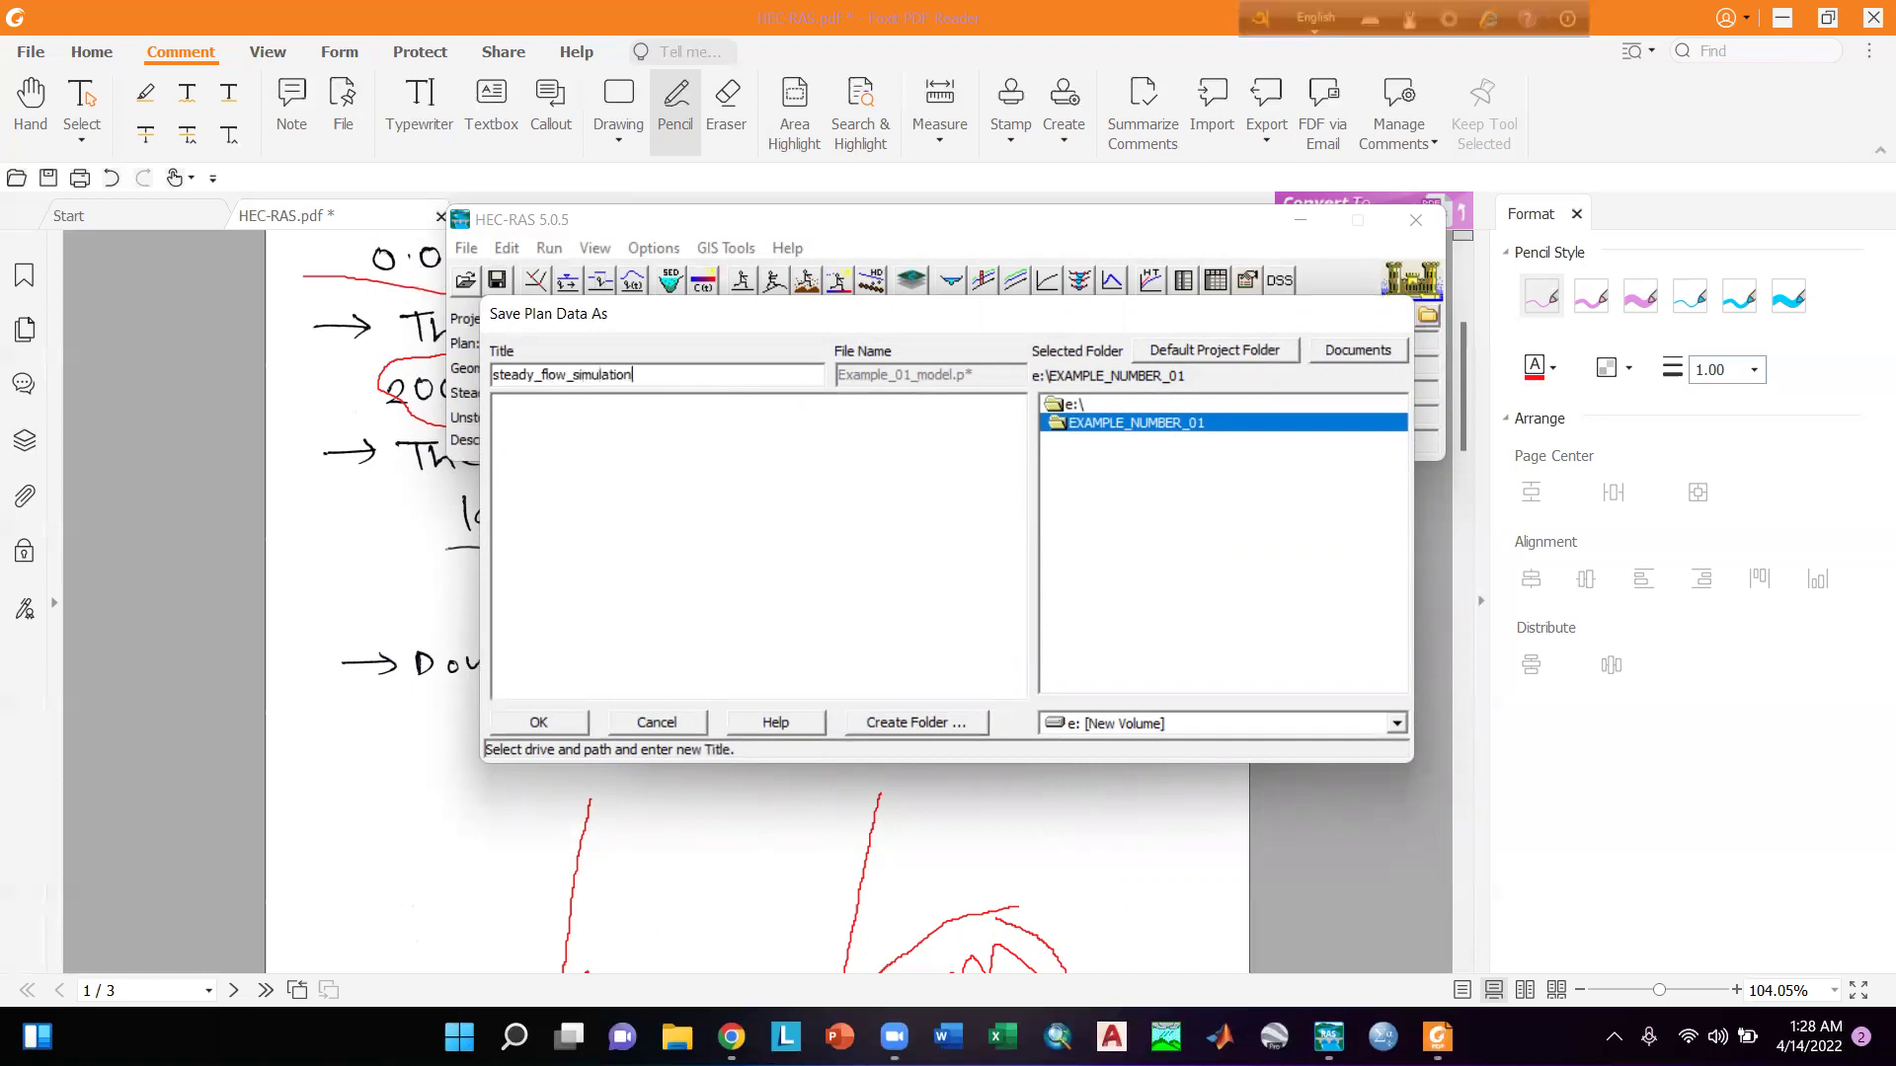
{"action": "left_click", "coordinate": [539, 722]}
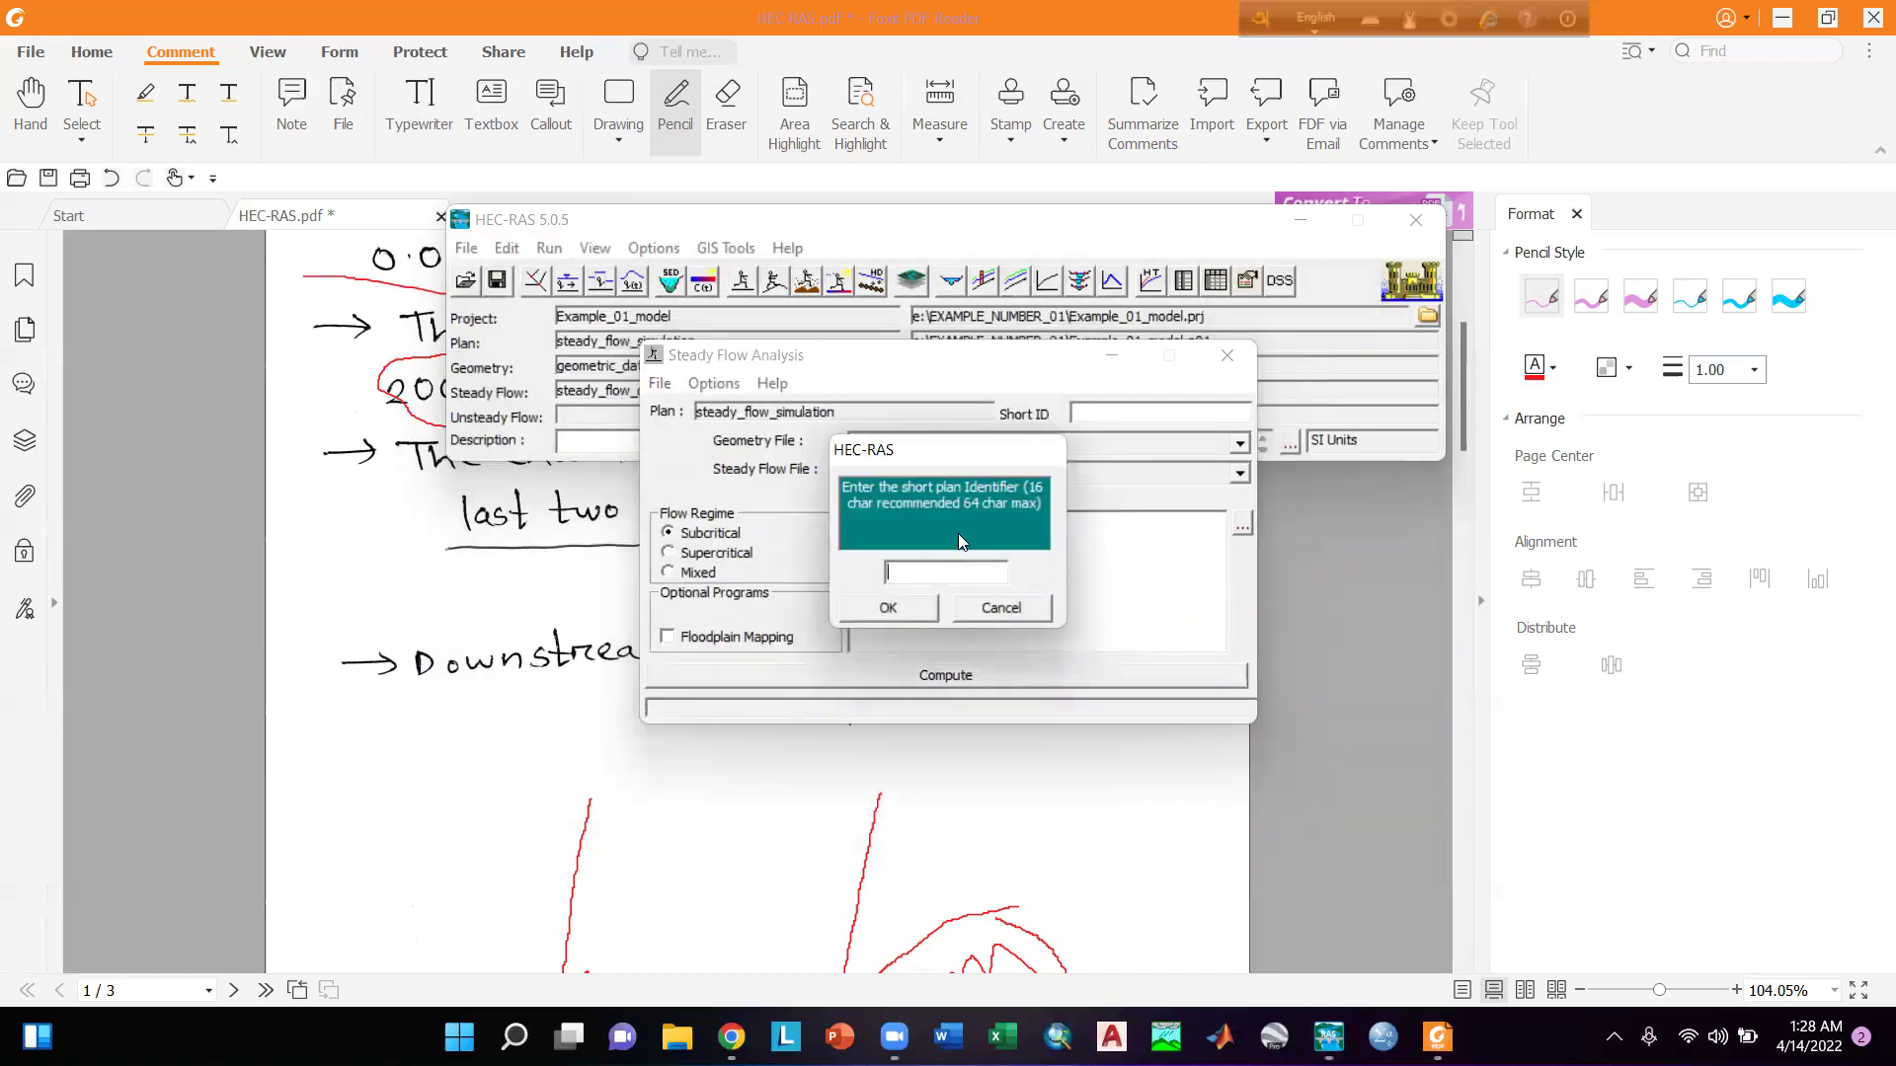
{"action": "type", "text": "steady01"}
{"action": "left_click", "coordinate": [916, 610]}
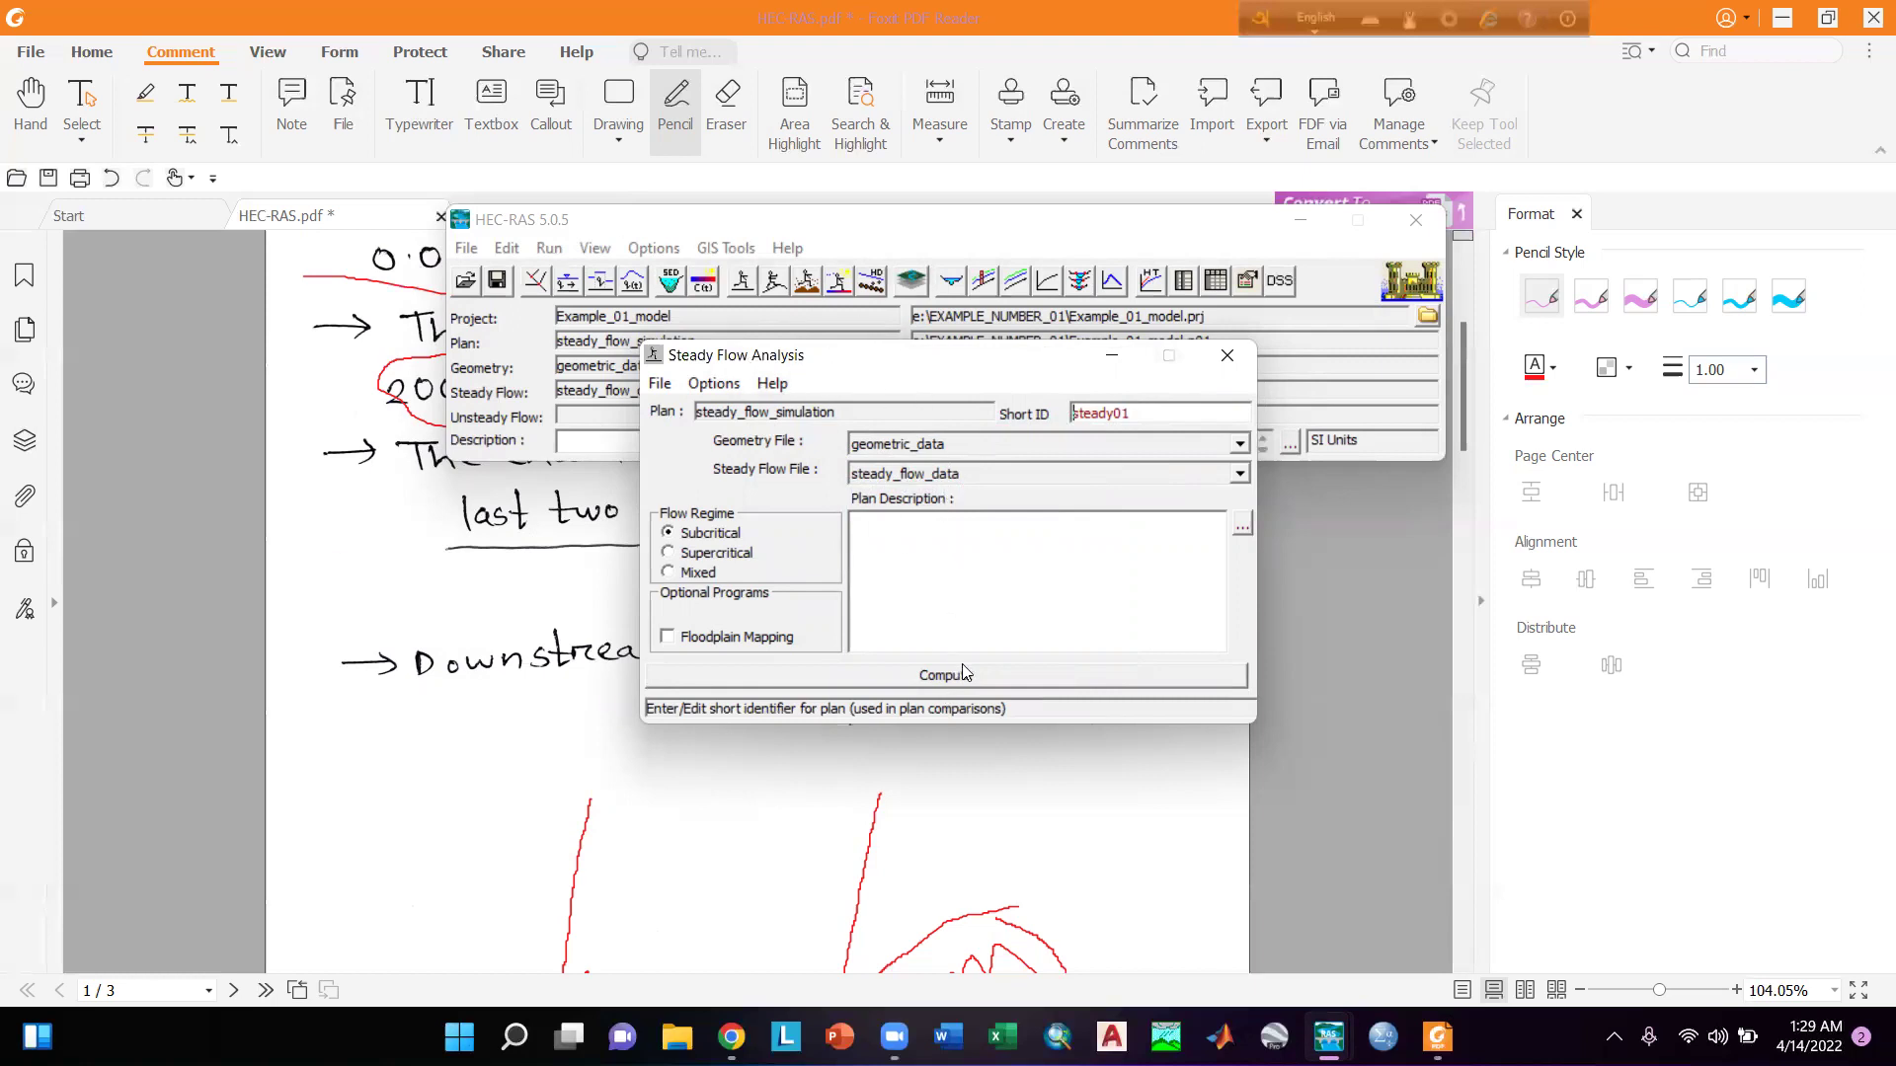
{"action": "left_click", "coordinate": [1003, 672]}
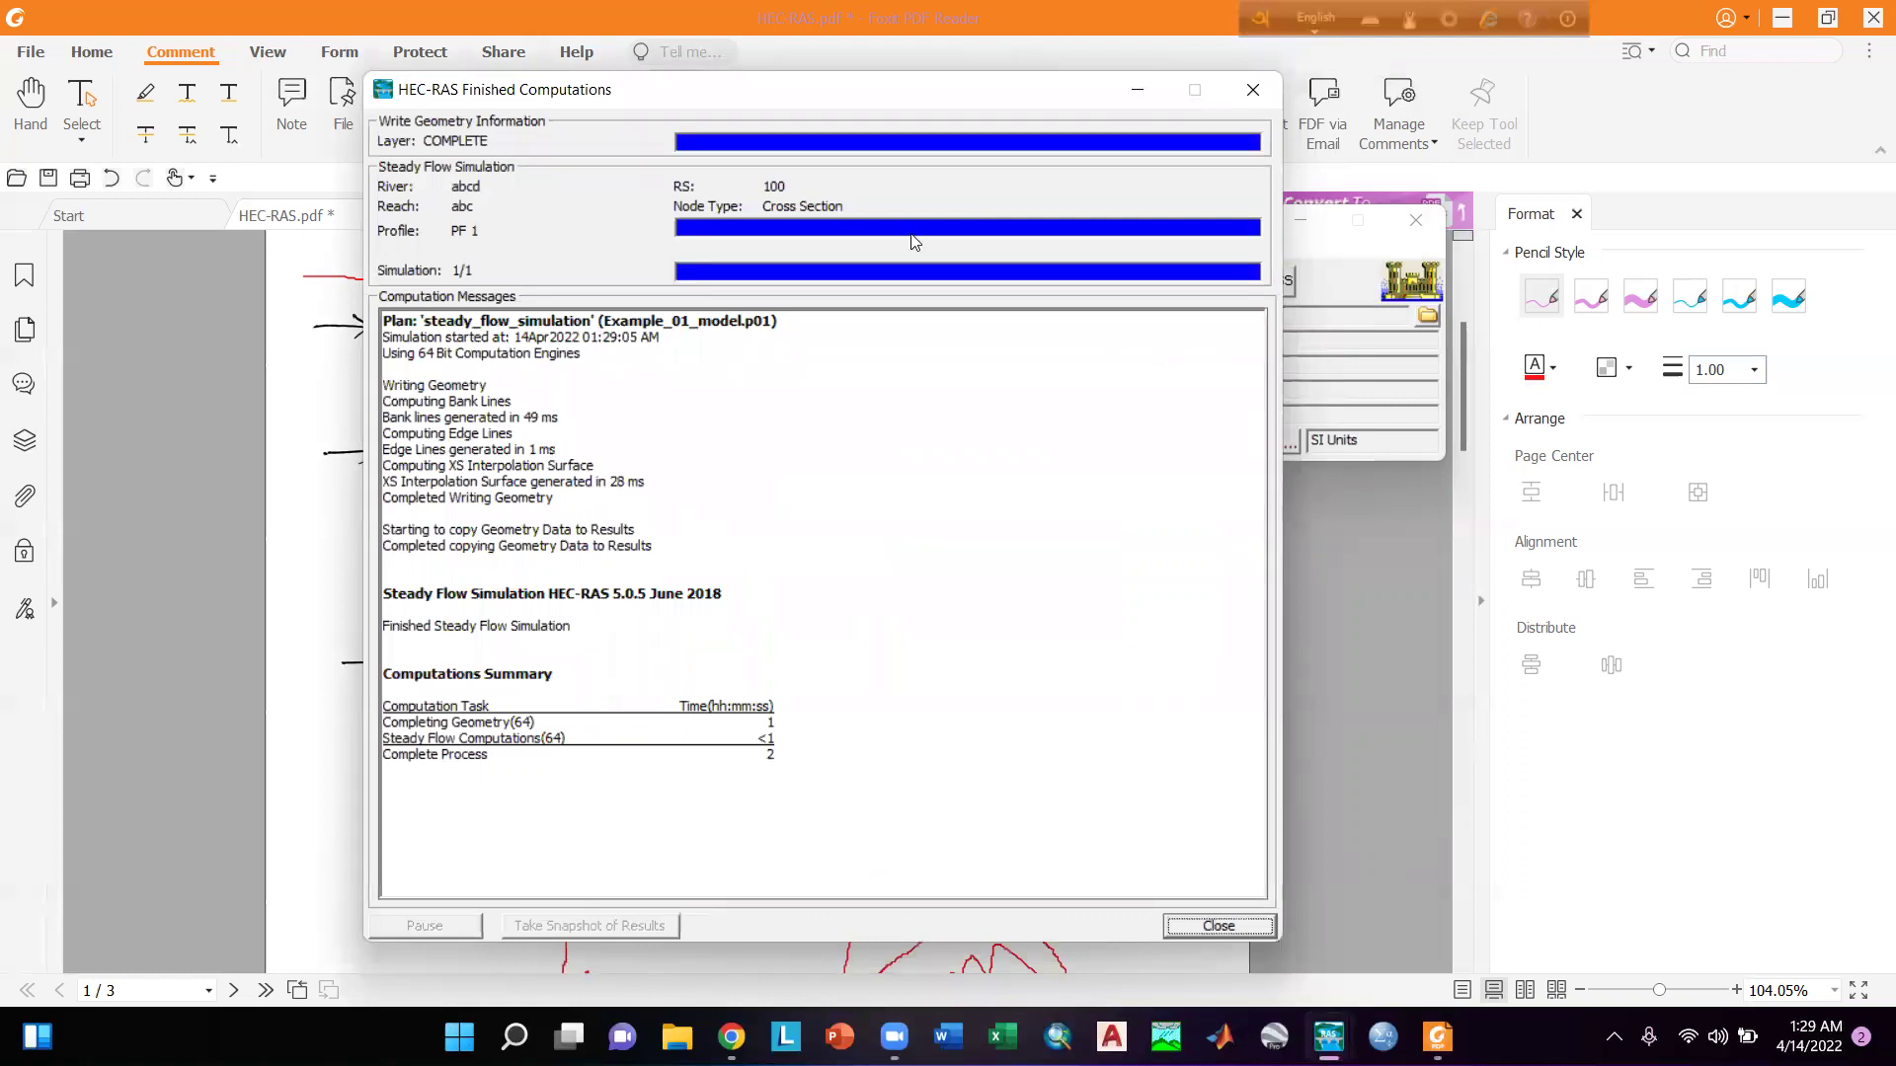
Examine the computation messages and the task times in the computations summary, and close the finished computations window.
{"action": "left_click_drag", "start_coordinate": [391, 706], "coordinate": [510, 756]}
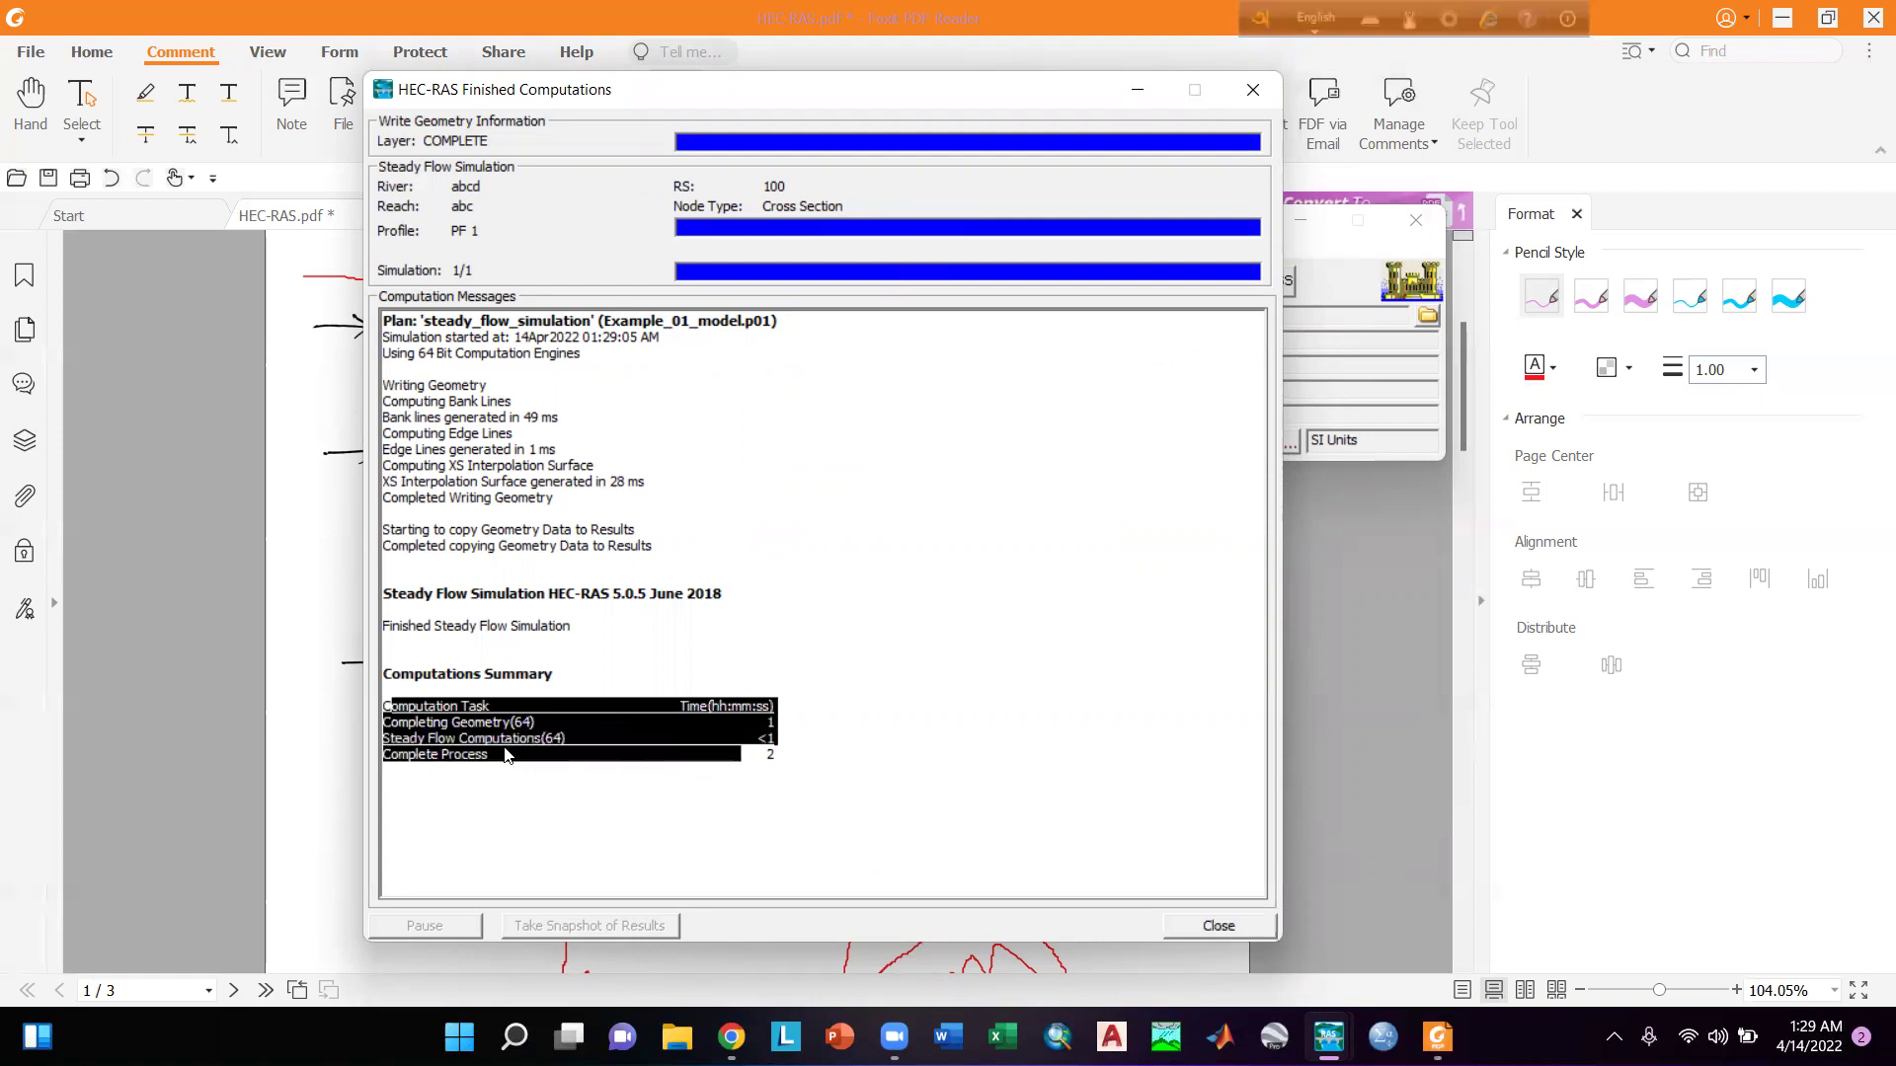
{"action": "left_click", "coordinate": [514, 731]}
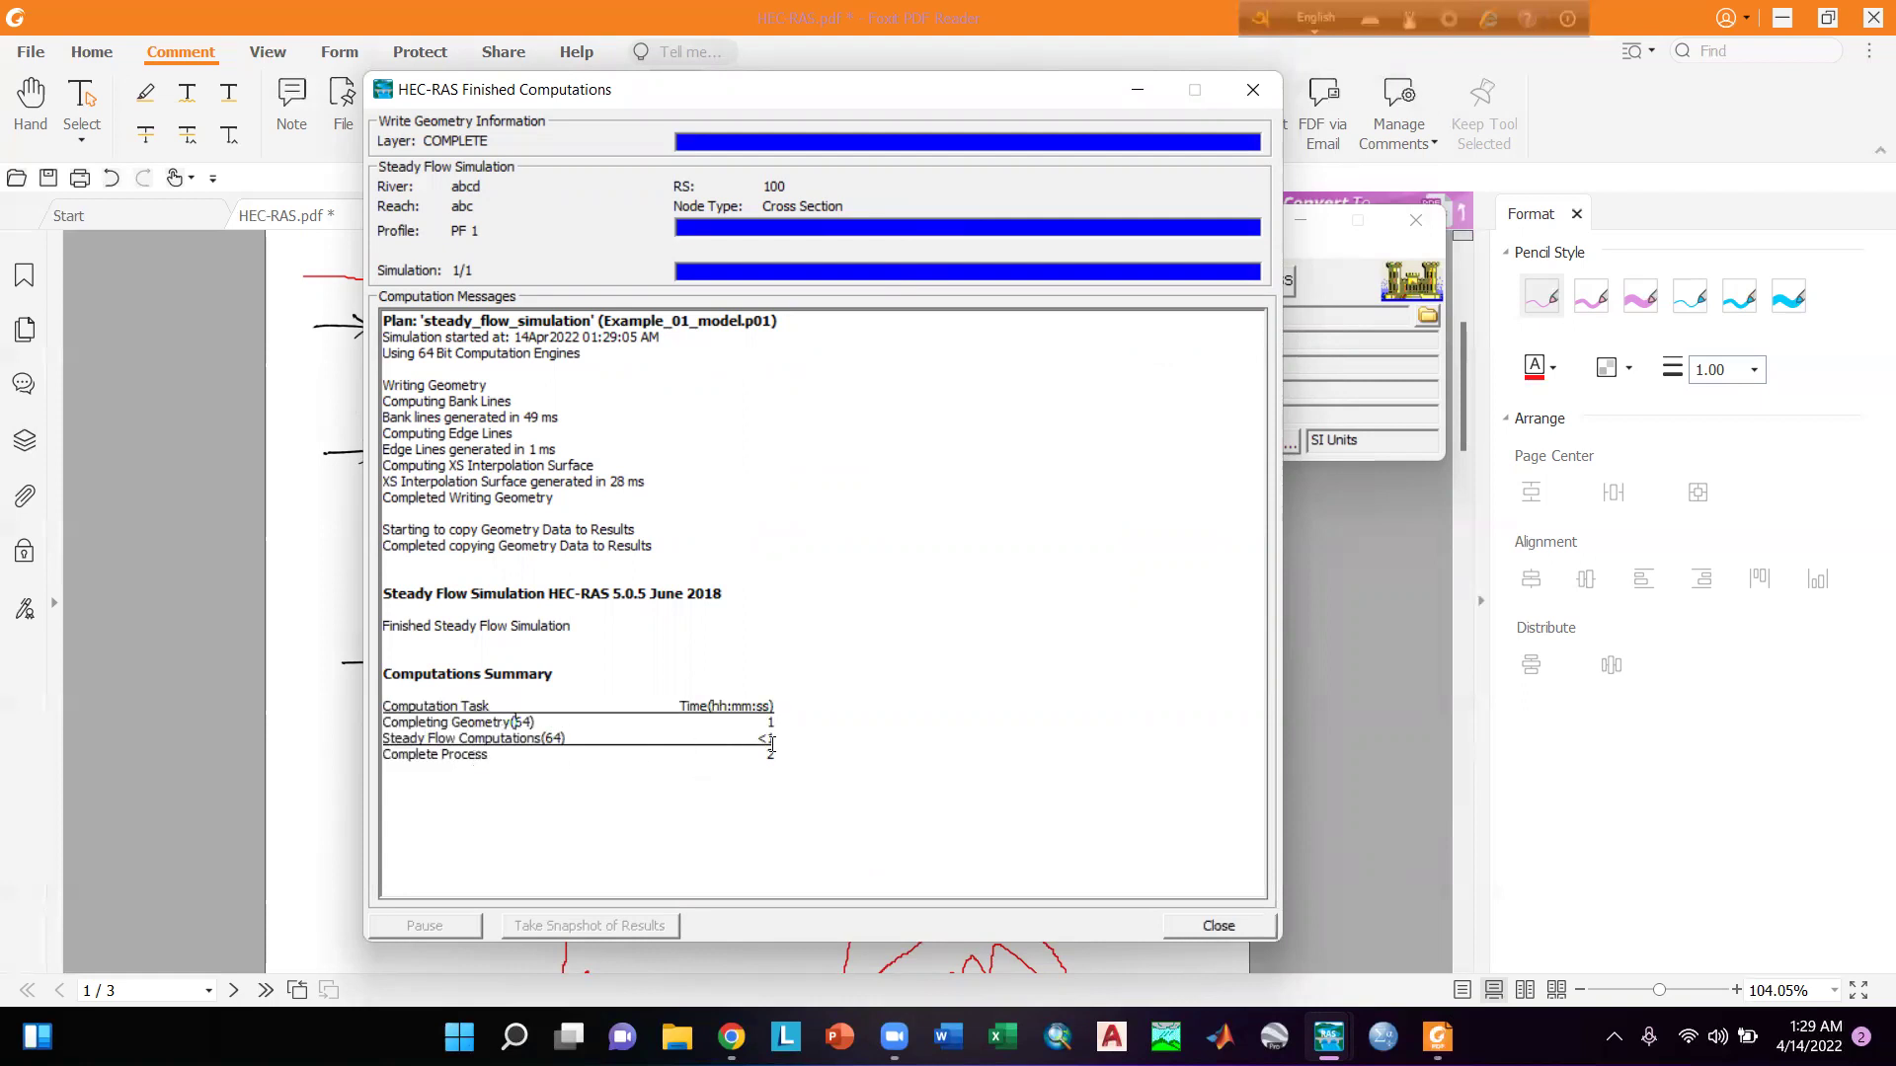
{"action": "left_click_drag", "start_coordinate": [680, 706], "coordinate": [779, 706]}
{"action": "left_click_drag", "start_coordinate": [804, 89], "coordinate": [789, 136]}
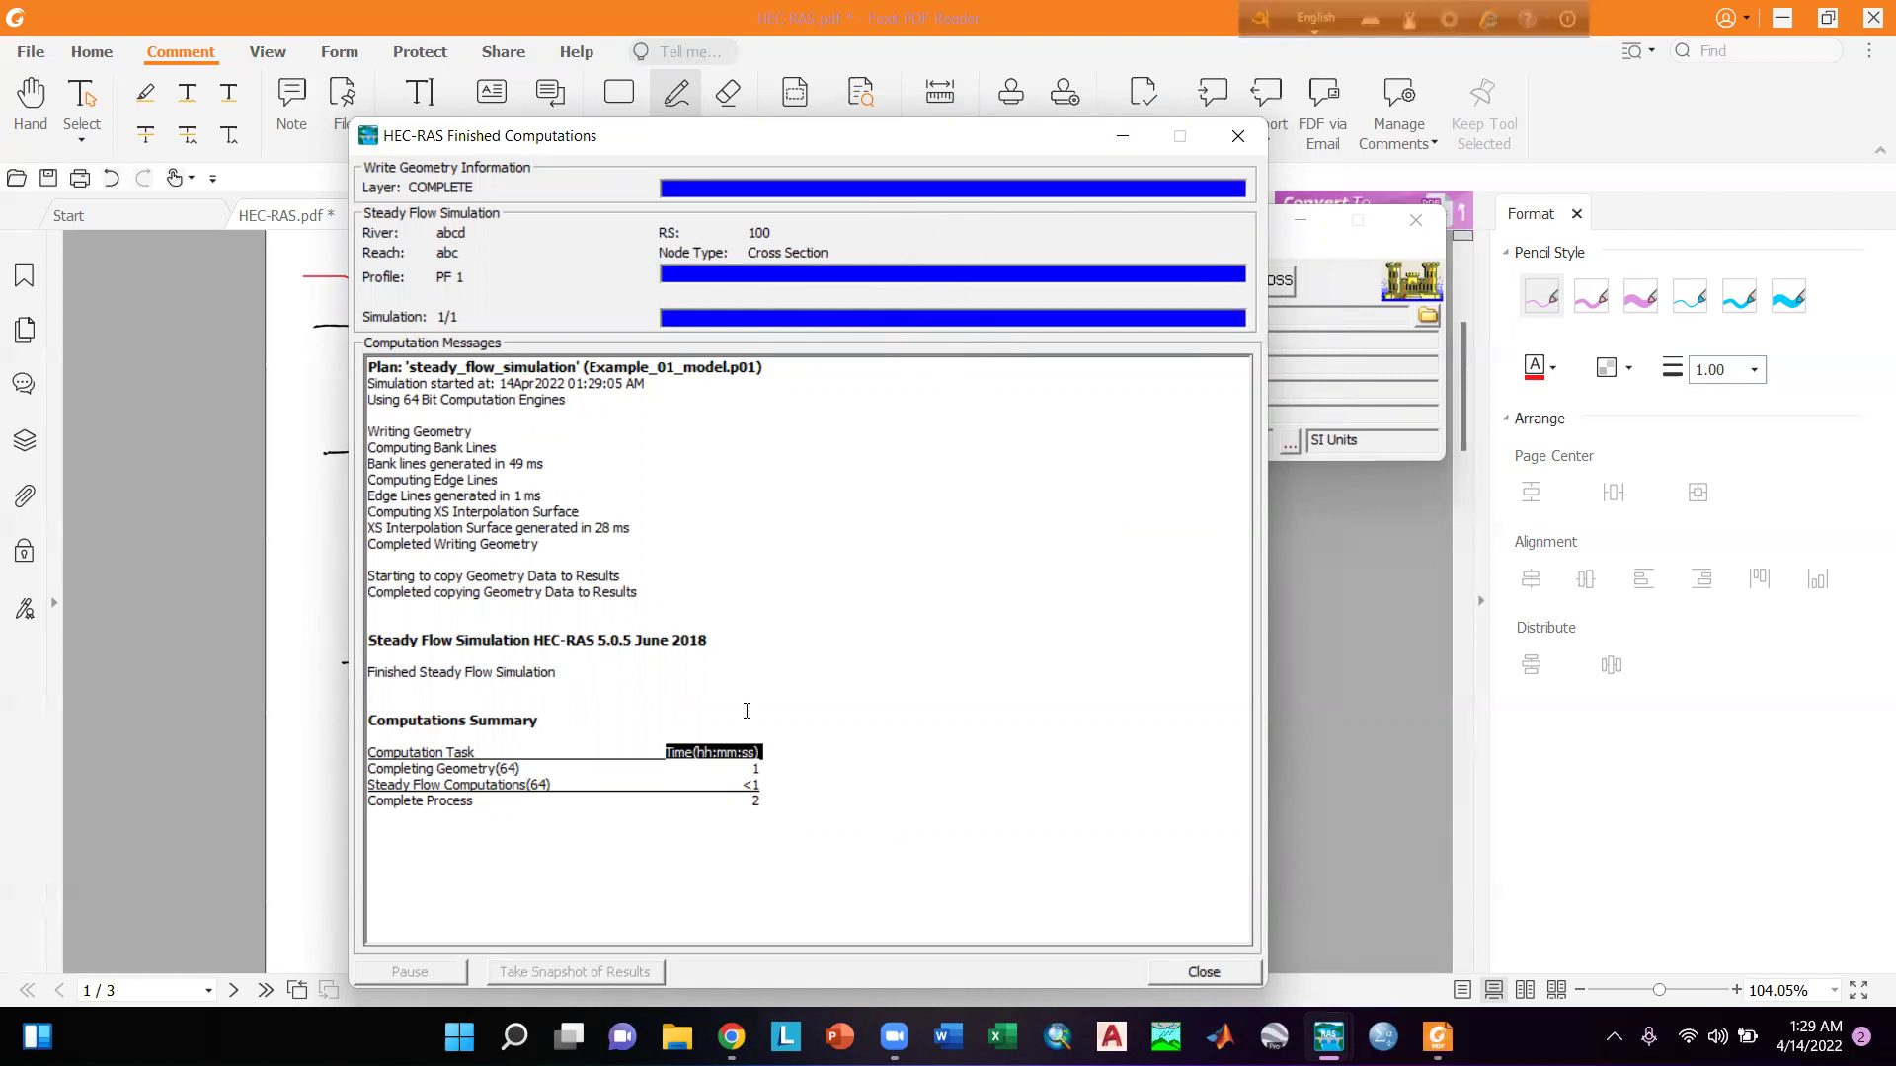
{"action": "left_click_drag", "start_coordinate": [803, 826], "coordinate": [709, 697]}
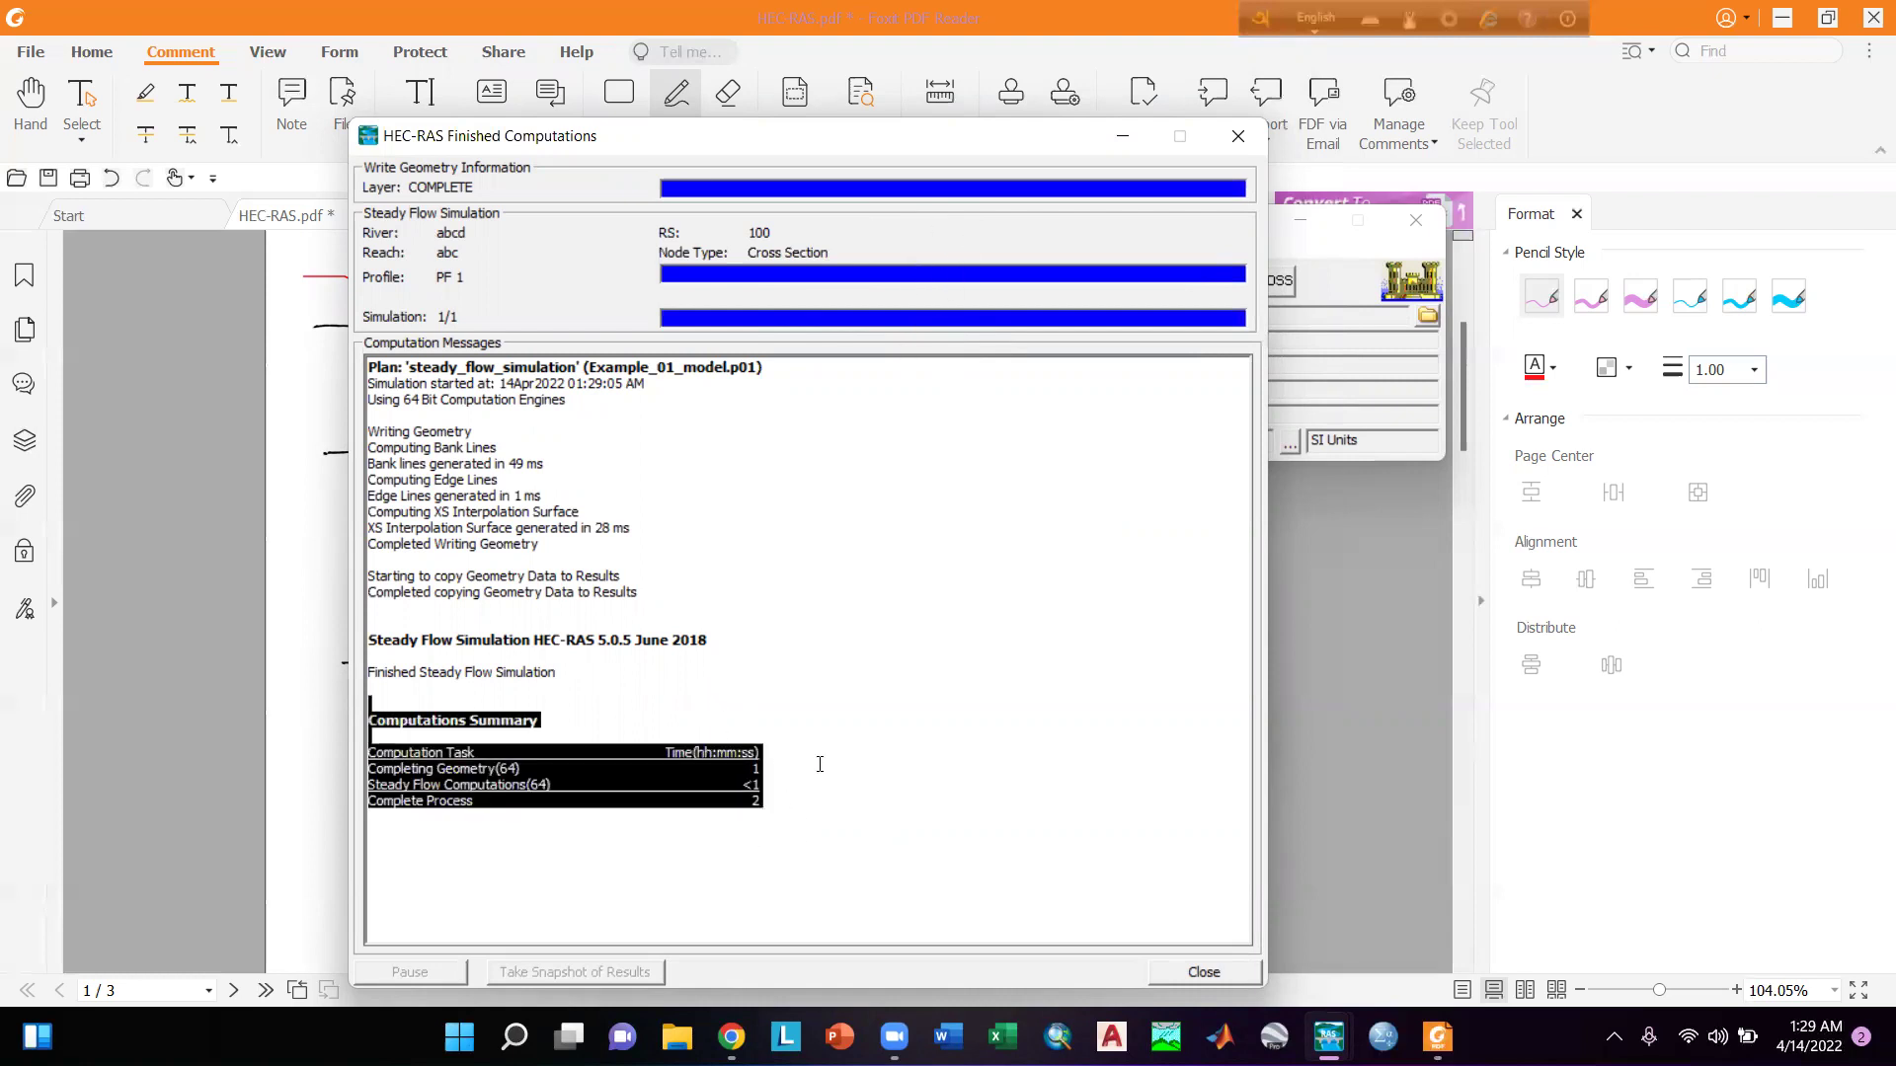
{"action": "left_click", "coordinate": [792, 727]}
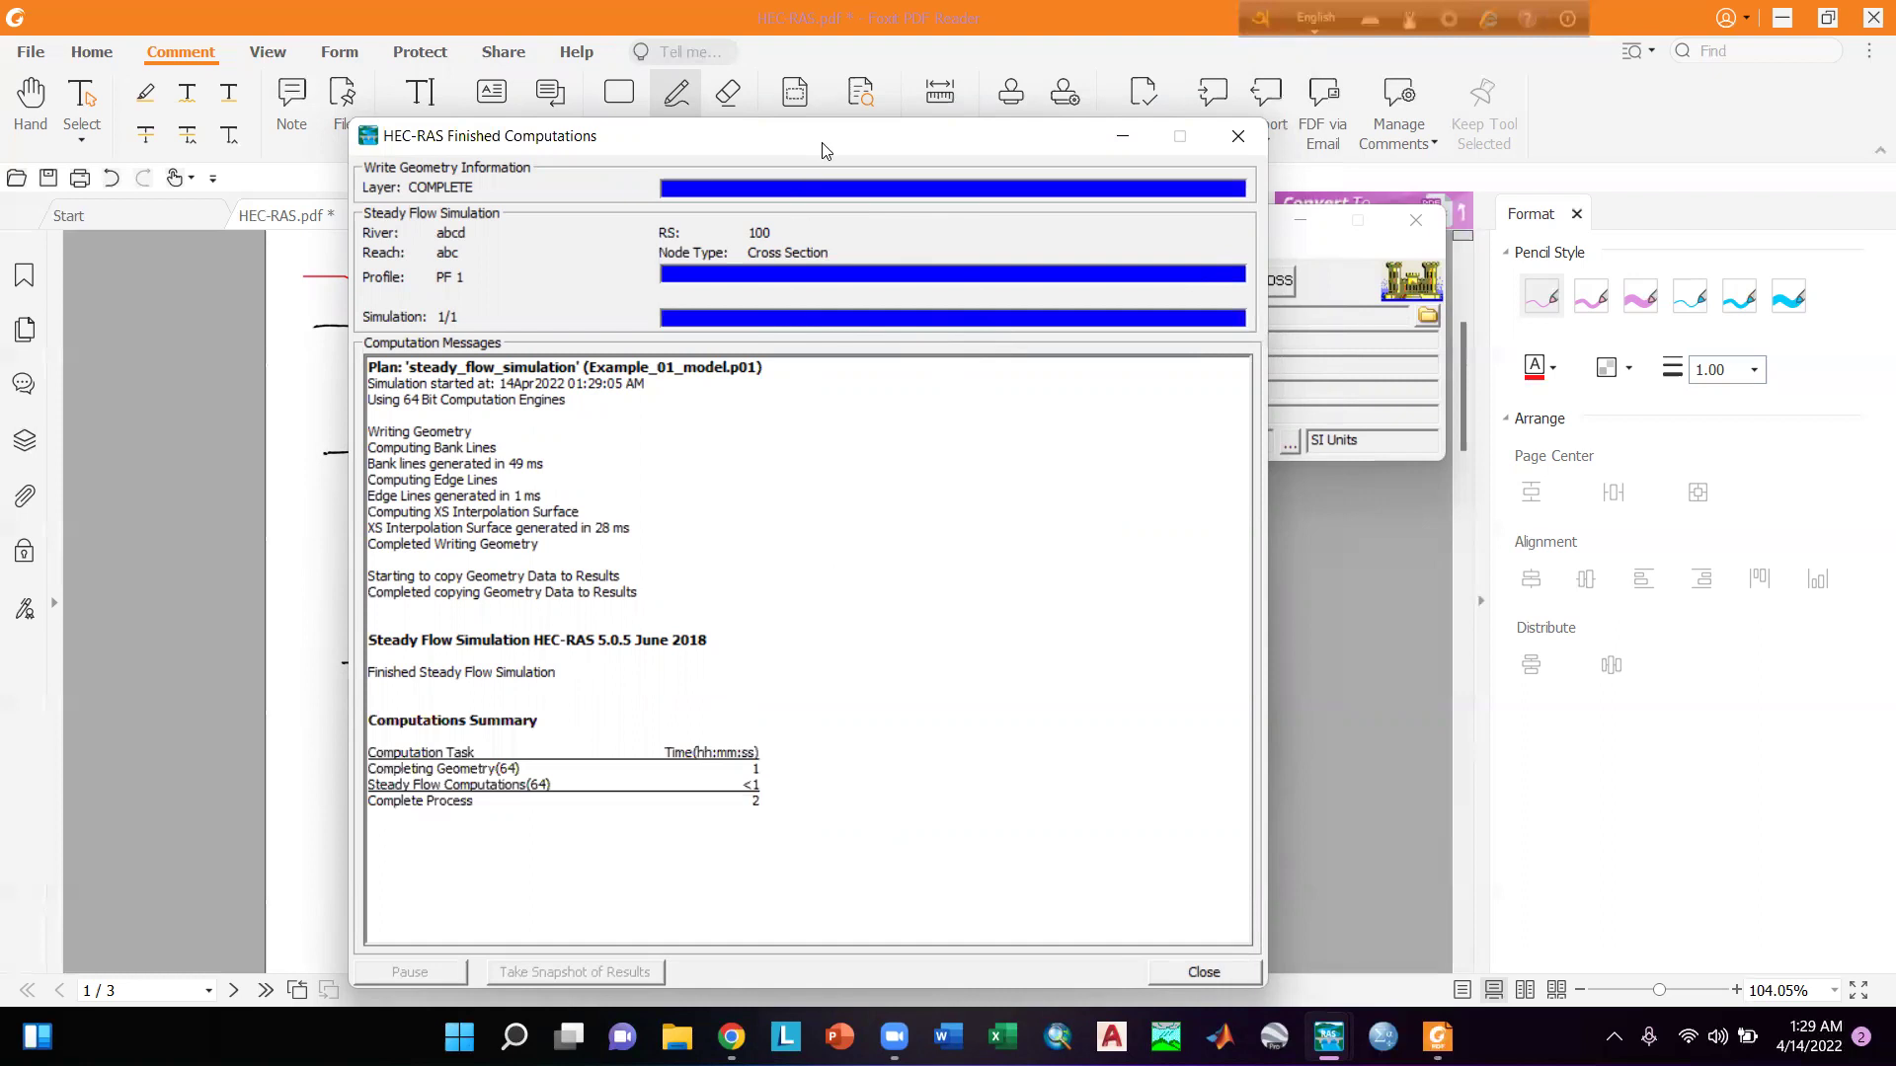
{"action": "left_click_drag", "start_coordinate": [825, 150], "coordinate": [774, 153]}
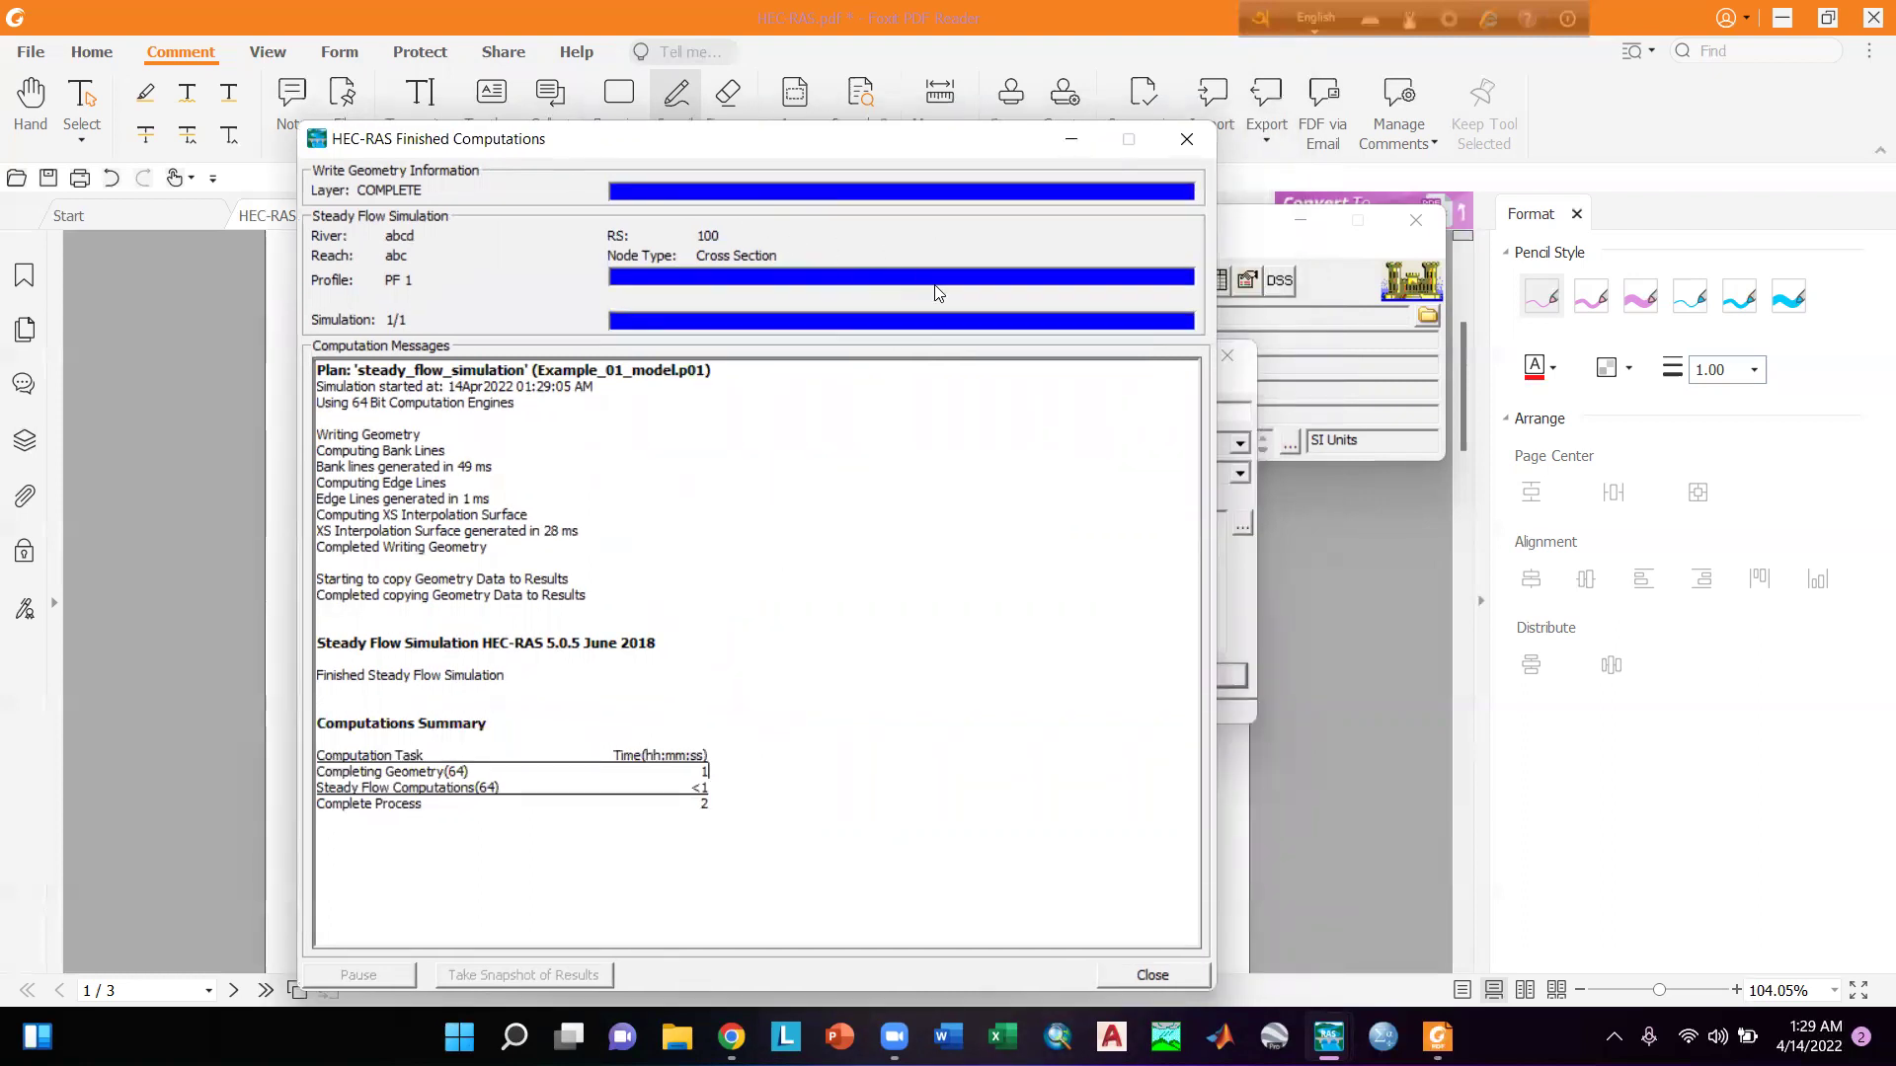
{"action": "mouse_move", "coordinate": [708, 804]}
{"action": "left_mouse_down"}
{"action": "mouse_move", "coordinate": [678, 808]}
{"action": "mouse_move", "coordinate": [704, 802]}
{"action": "left_mouse_up"}
{"action": "left_click", "coordinate": [682, 810]}
{"action": "left_click_drag", "start_coordinate": [824, 148], "coordinate": [779, 83]}
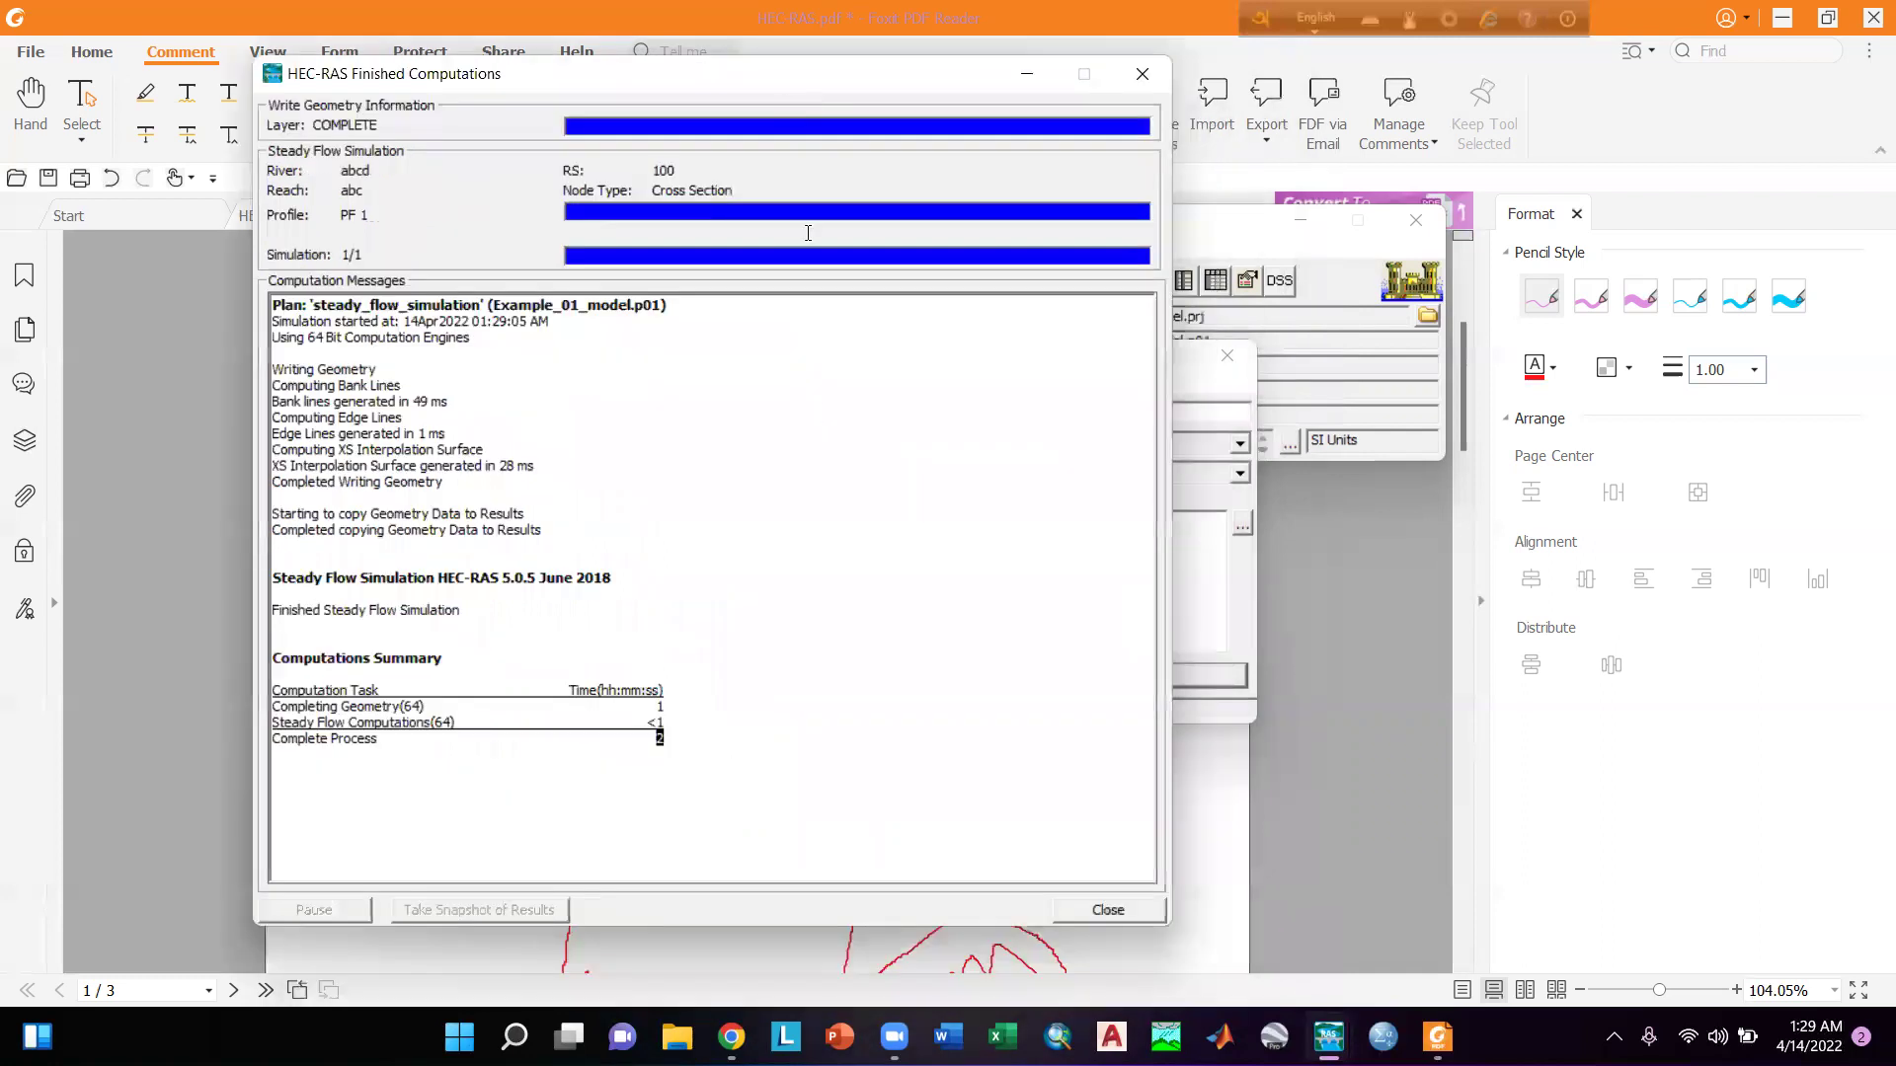
{"action": "left_click", "coordinate": [1093, 915]}
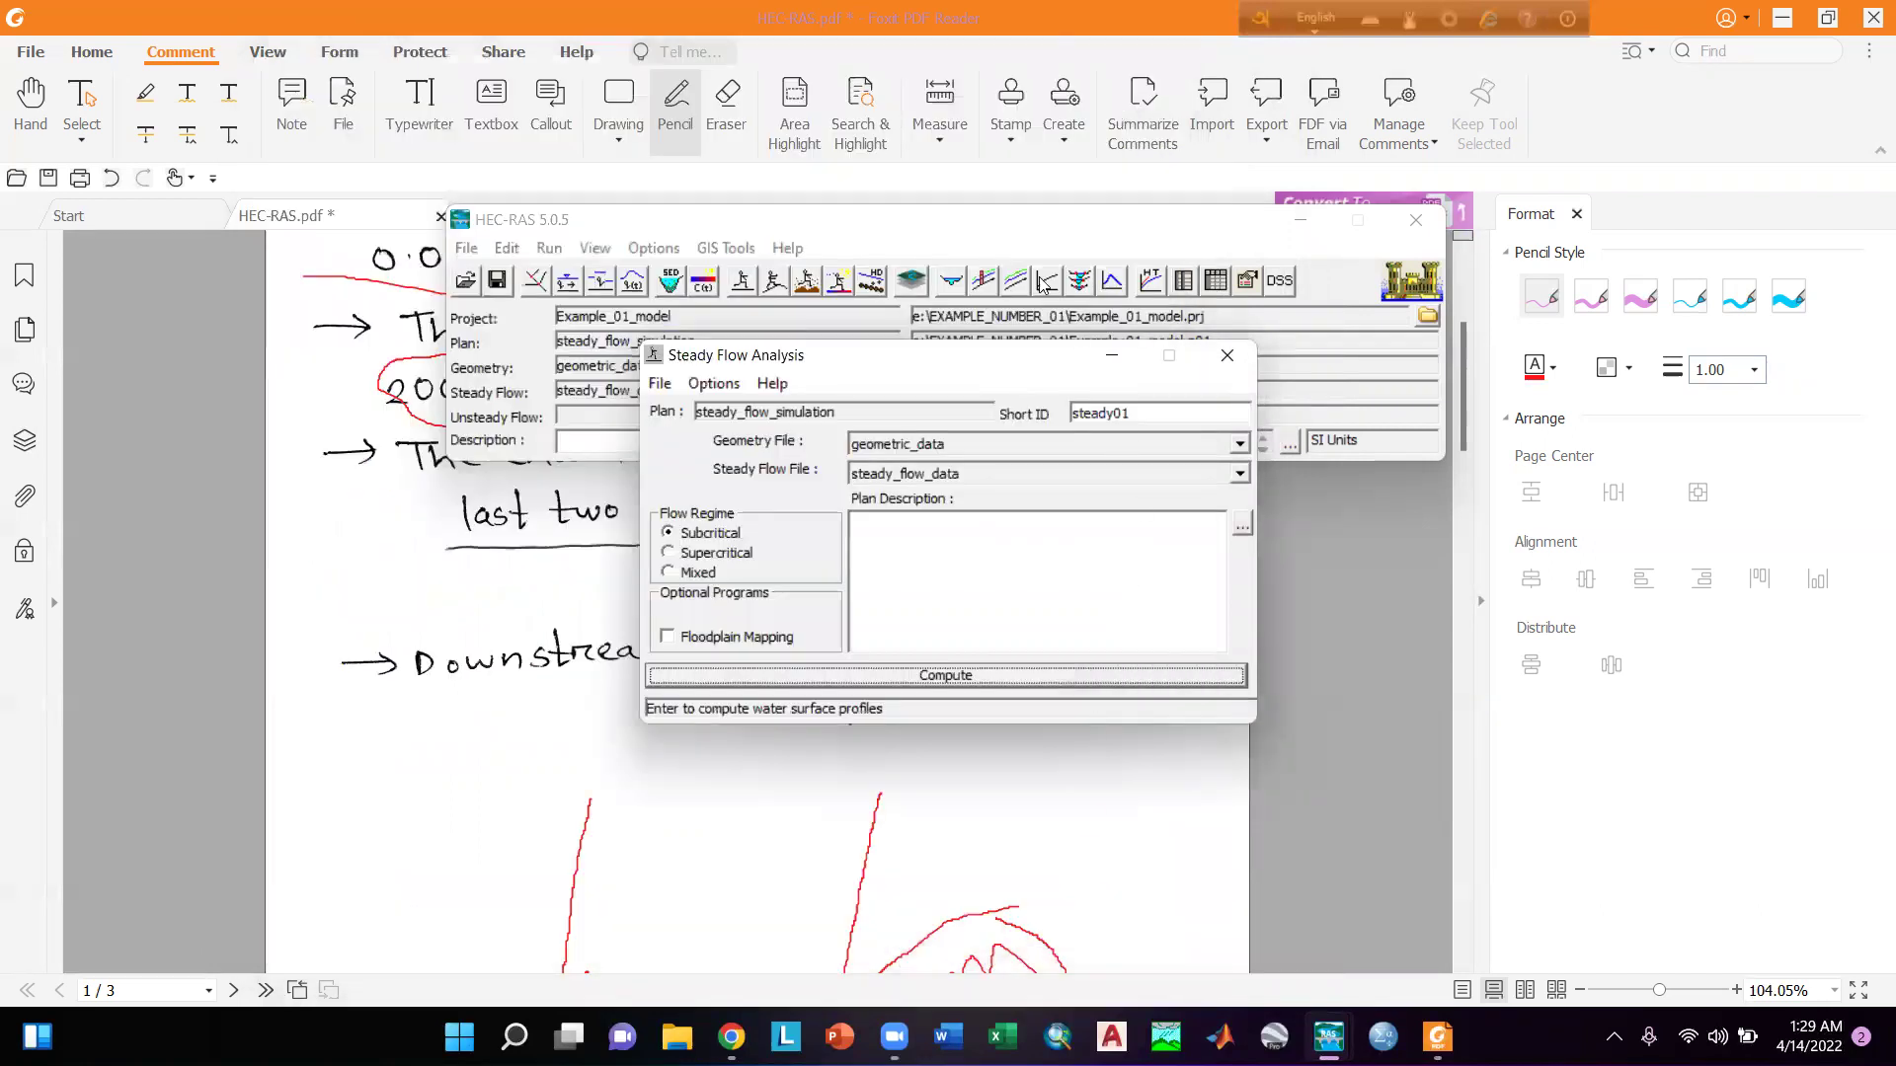
Open the cross section plots and view the water surface at several river stations, including 82.000* and 19.000*.
{"action": "left_click", "coordinate": [997, 232]}
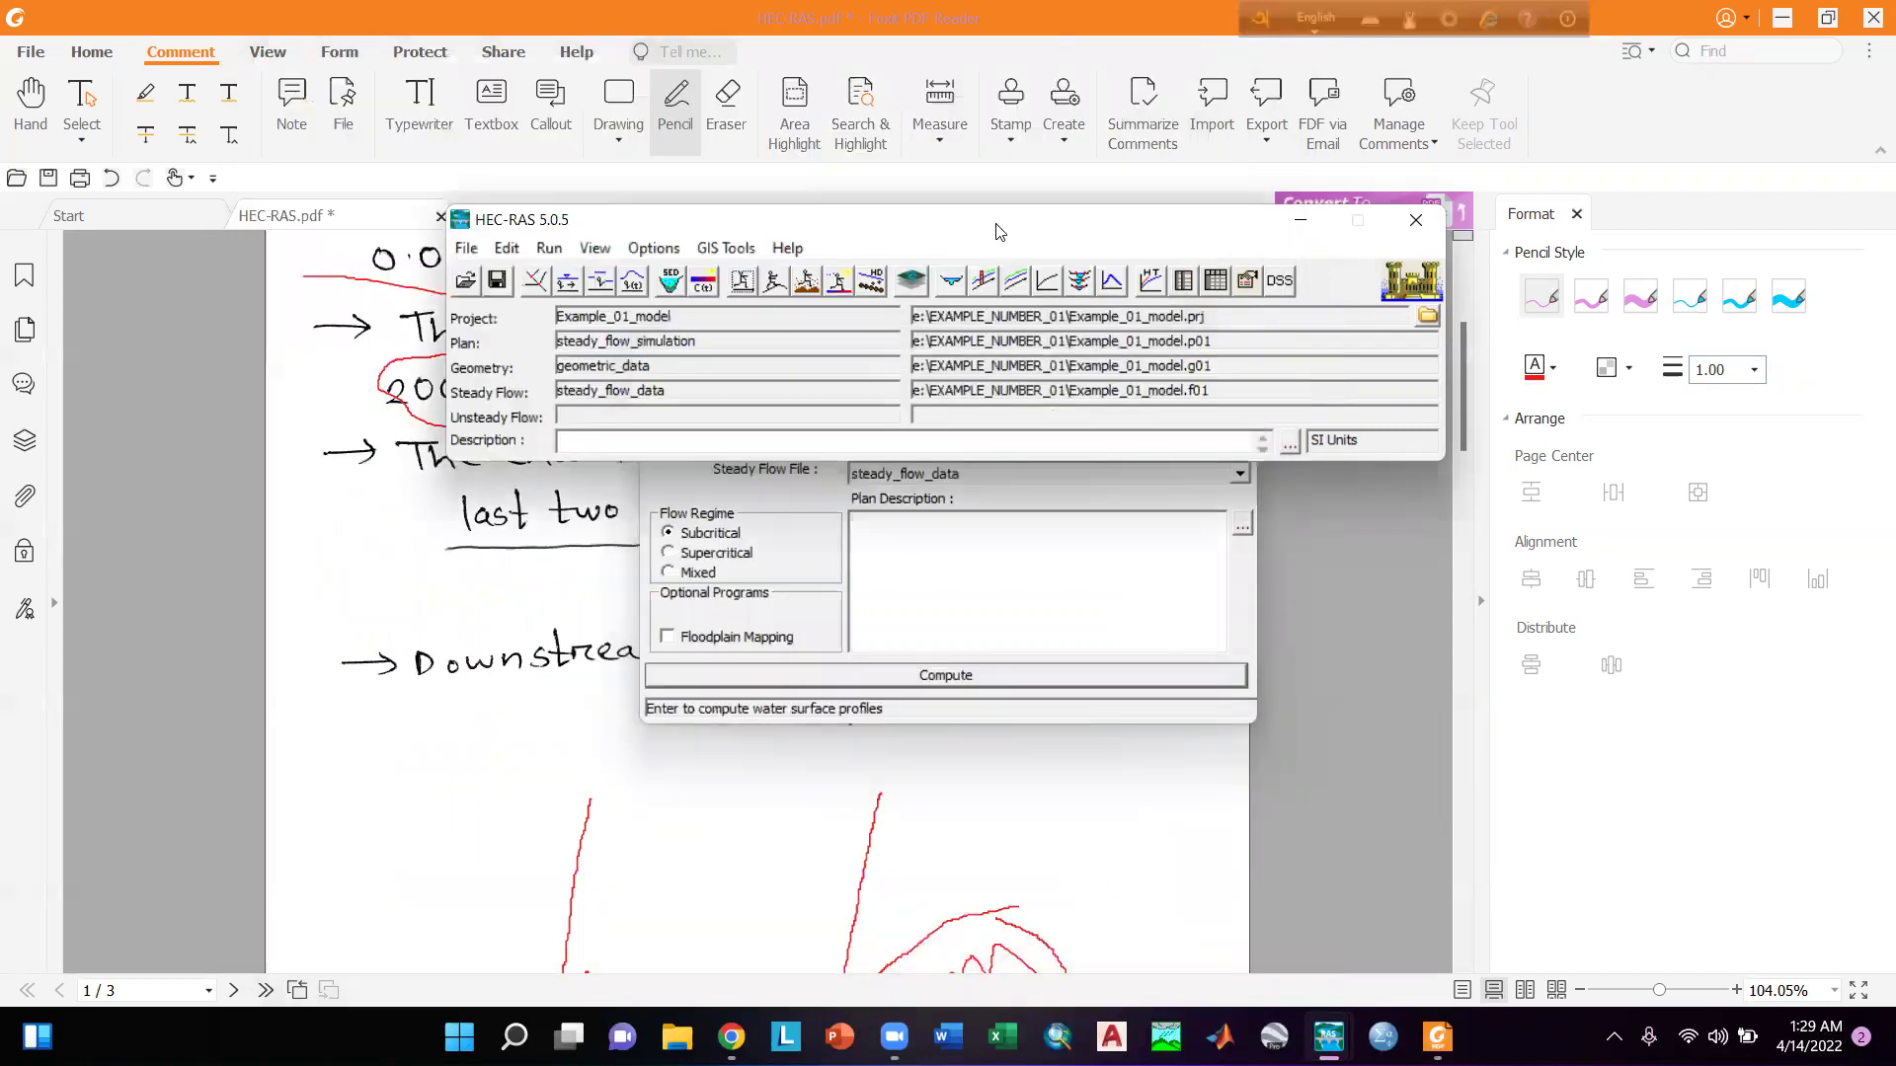
{"action": "left_click", "coordinate": [951, 281]}
{"action": "left_click", "coordinate": [1098, 400]}
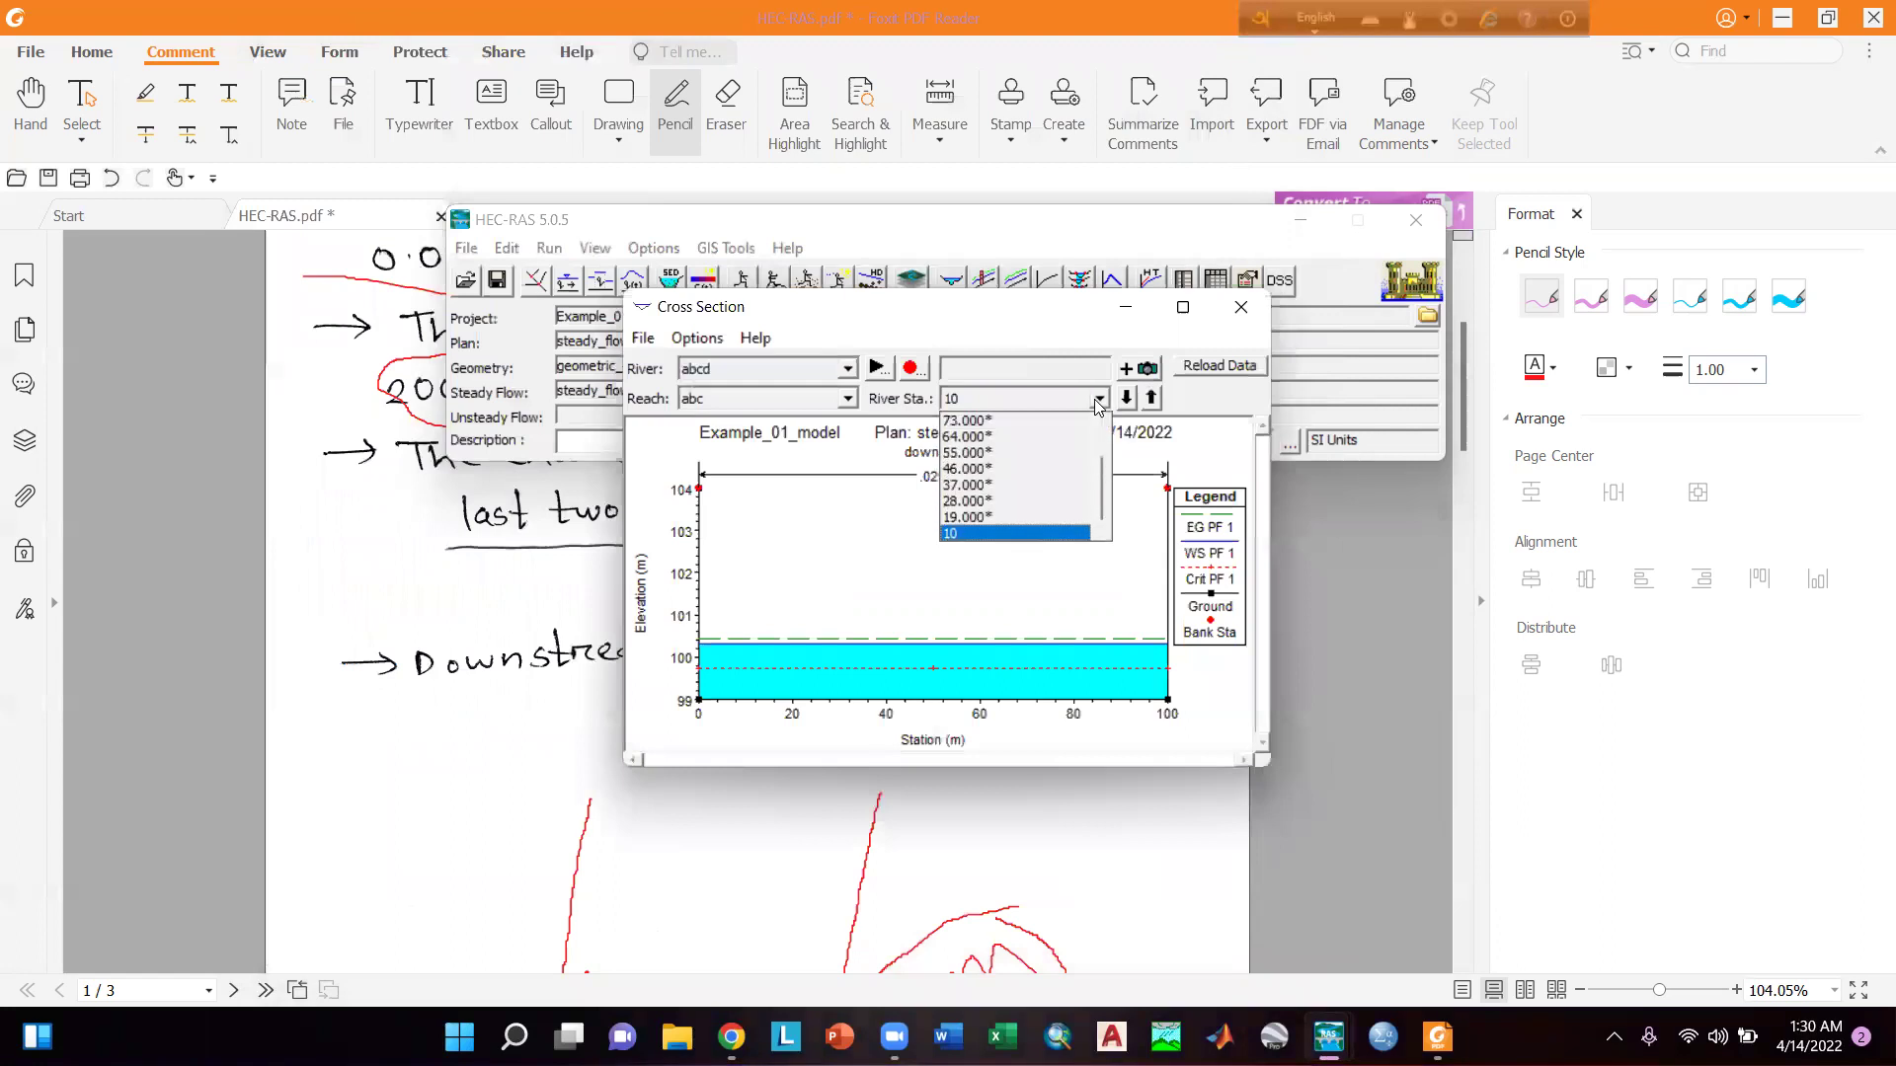
{"action": "scroll", "coordinate": [1057, 515], "scroll_direction": "up", "scroll_amount": 2}
{"action": "left_click", "coordinate": [1037, 460]}
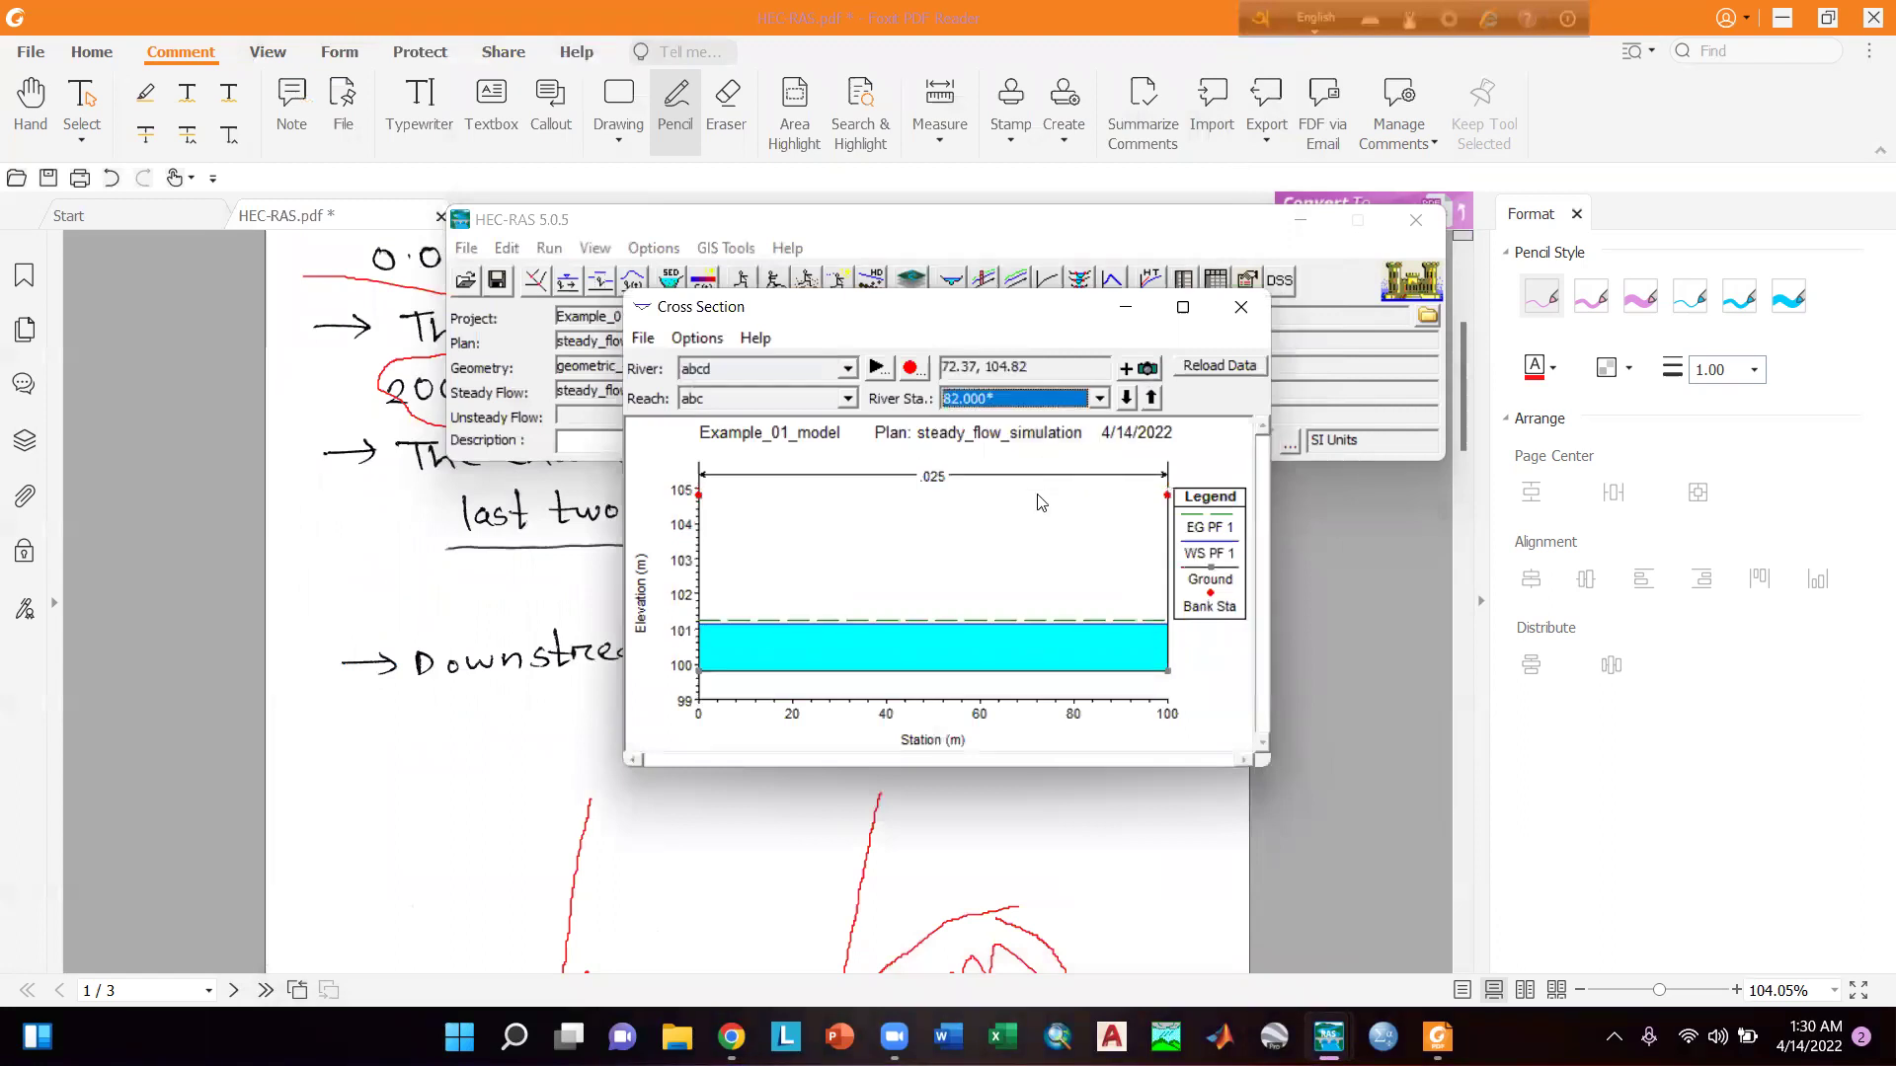
{"action": "left_click", "coordinate": [1041, 398]}
{"action": "left_click", "coordinate": [1021, 482]}
{"action": "left_click", "coordinate": [1043, 398]}
{"action": "left_click", "coordinate": [1039, 457]}
{"action": "left_click", "coordinate": [1053, 400]}
{"action": "left_click", "coordinate": [1050, 523]}
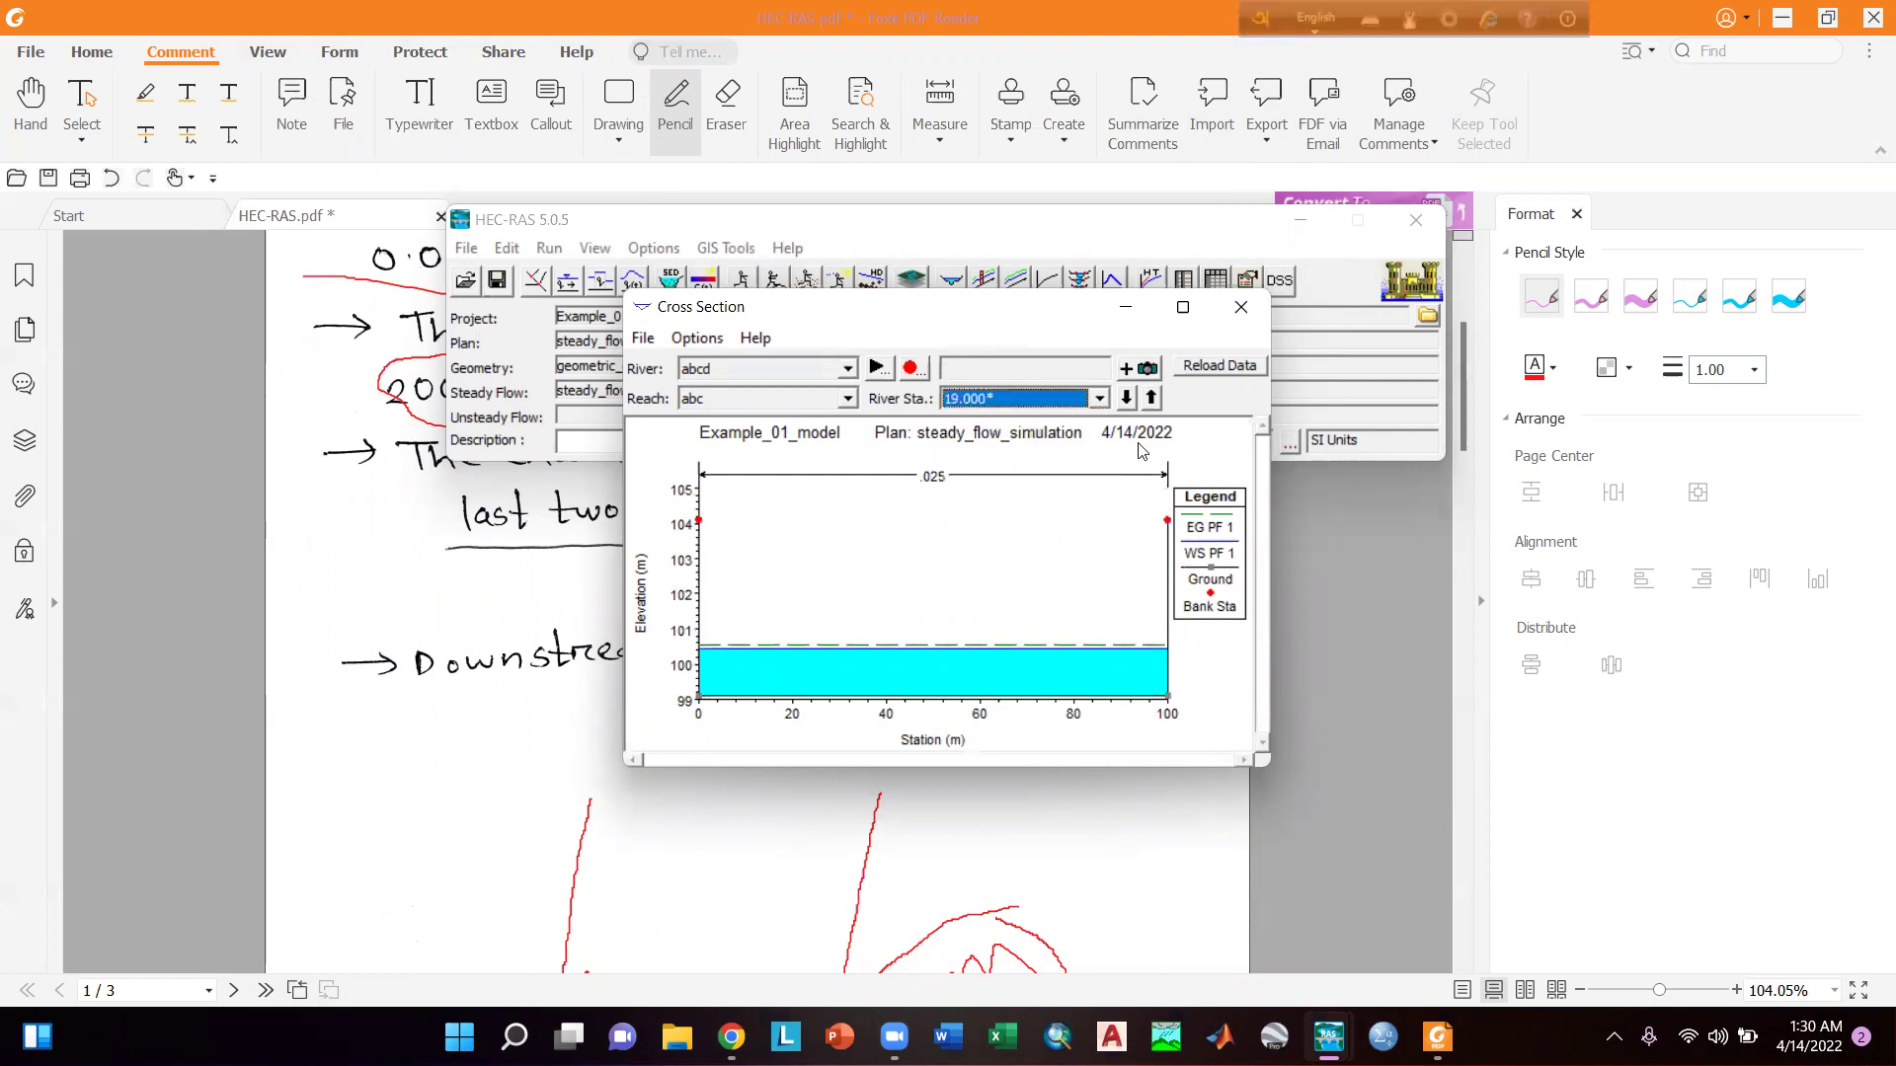
View the downstream cross section at river station 10 and close the cross section plot.
{"action": "left_click", "coordinate": [1065, 400]}
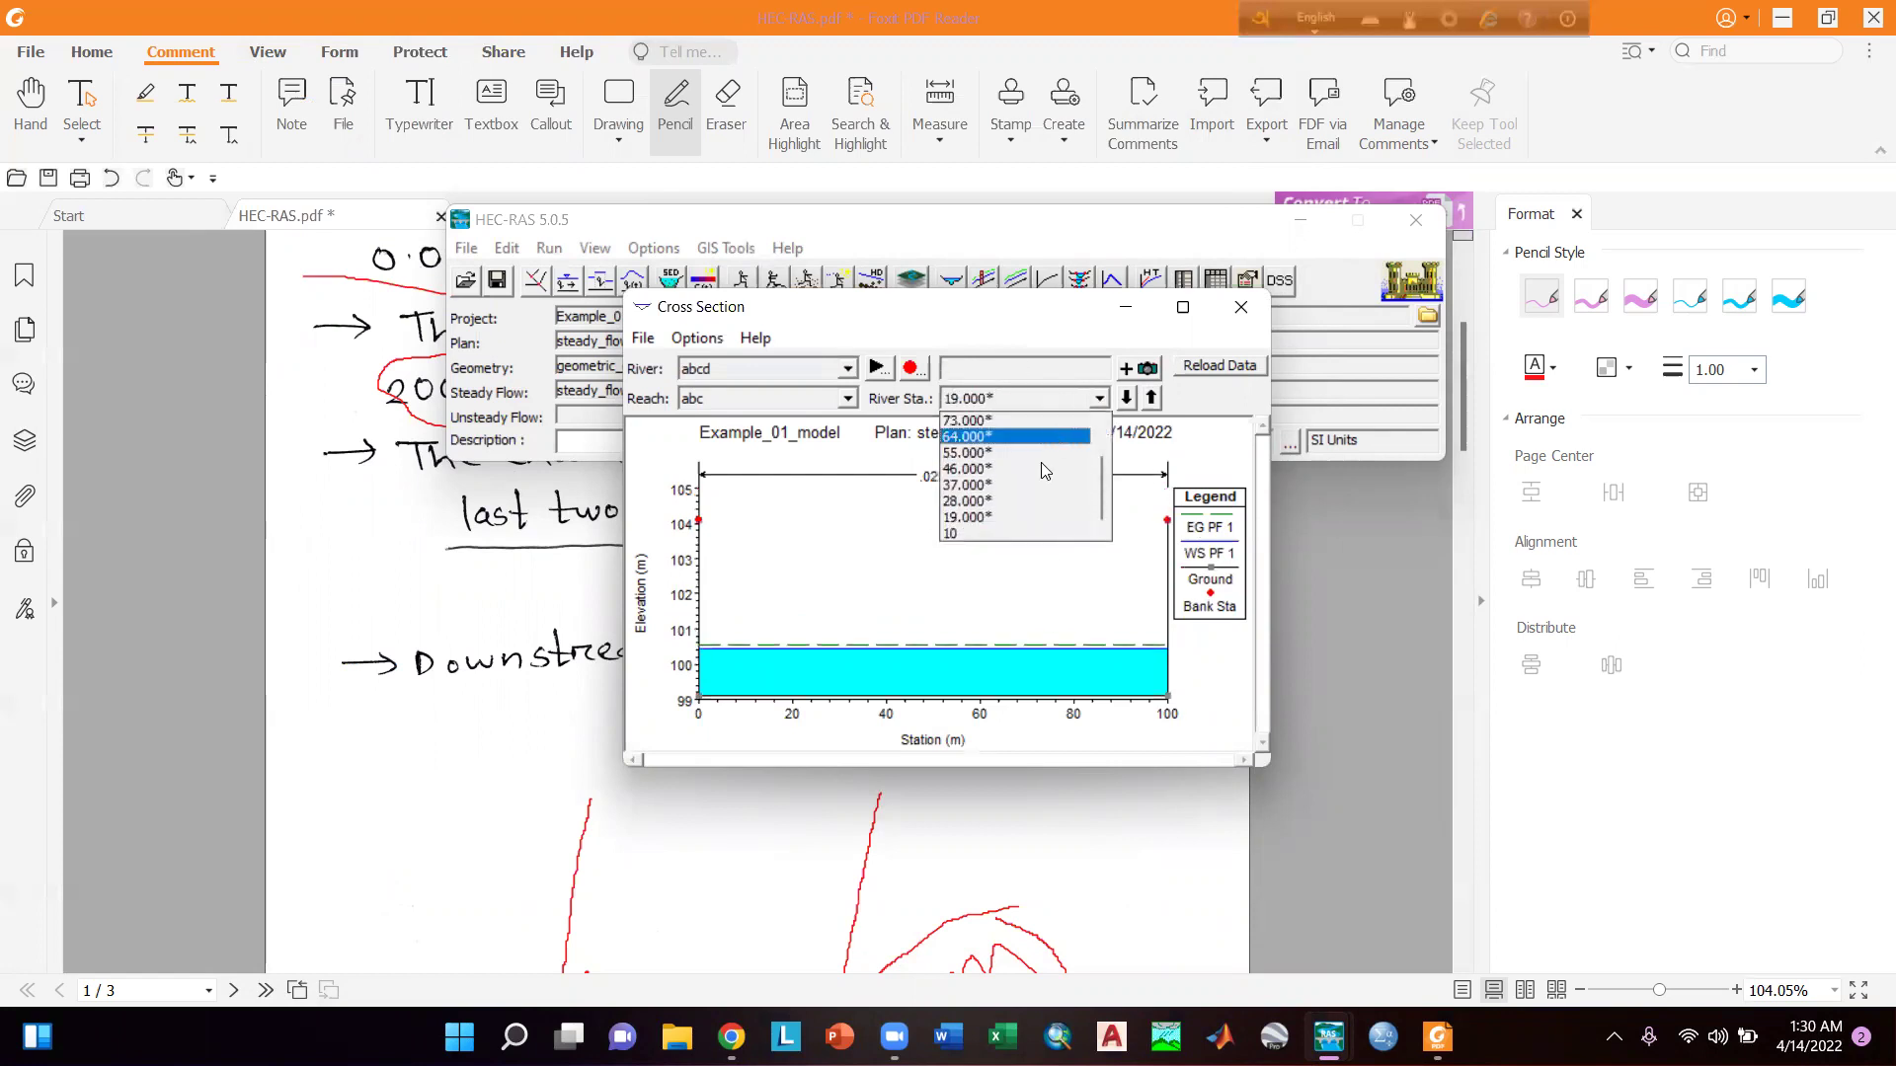
{"action": "left_click", "coordinate": [1209, 543]}
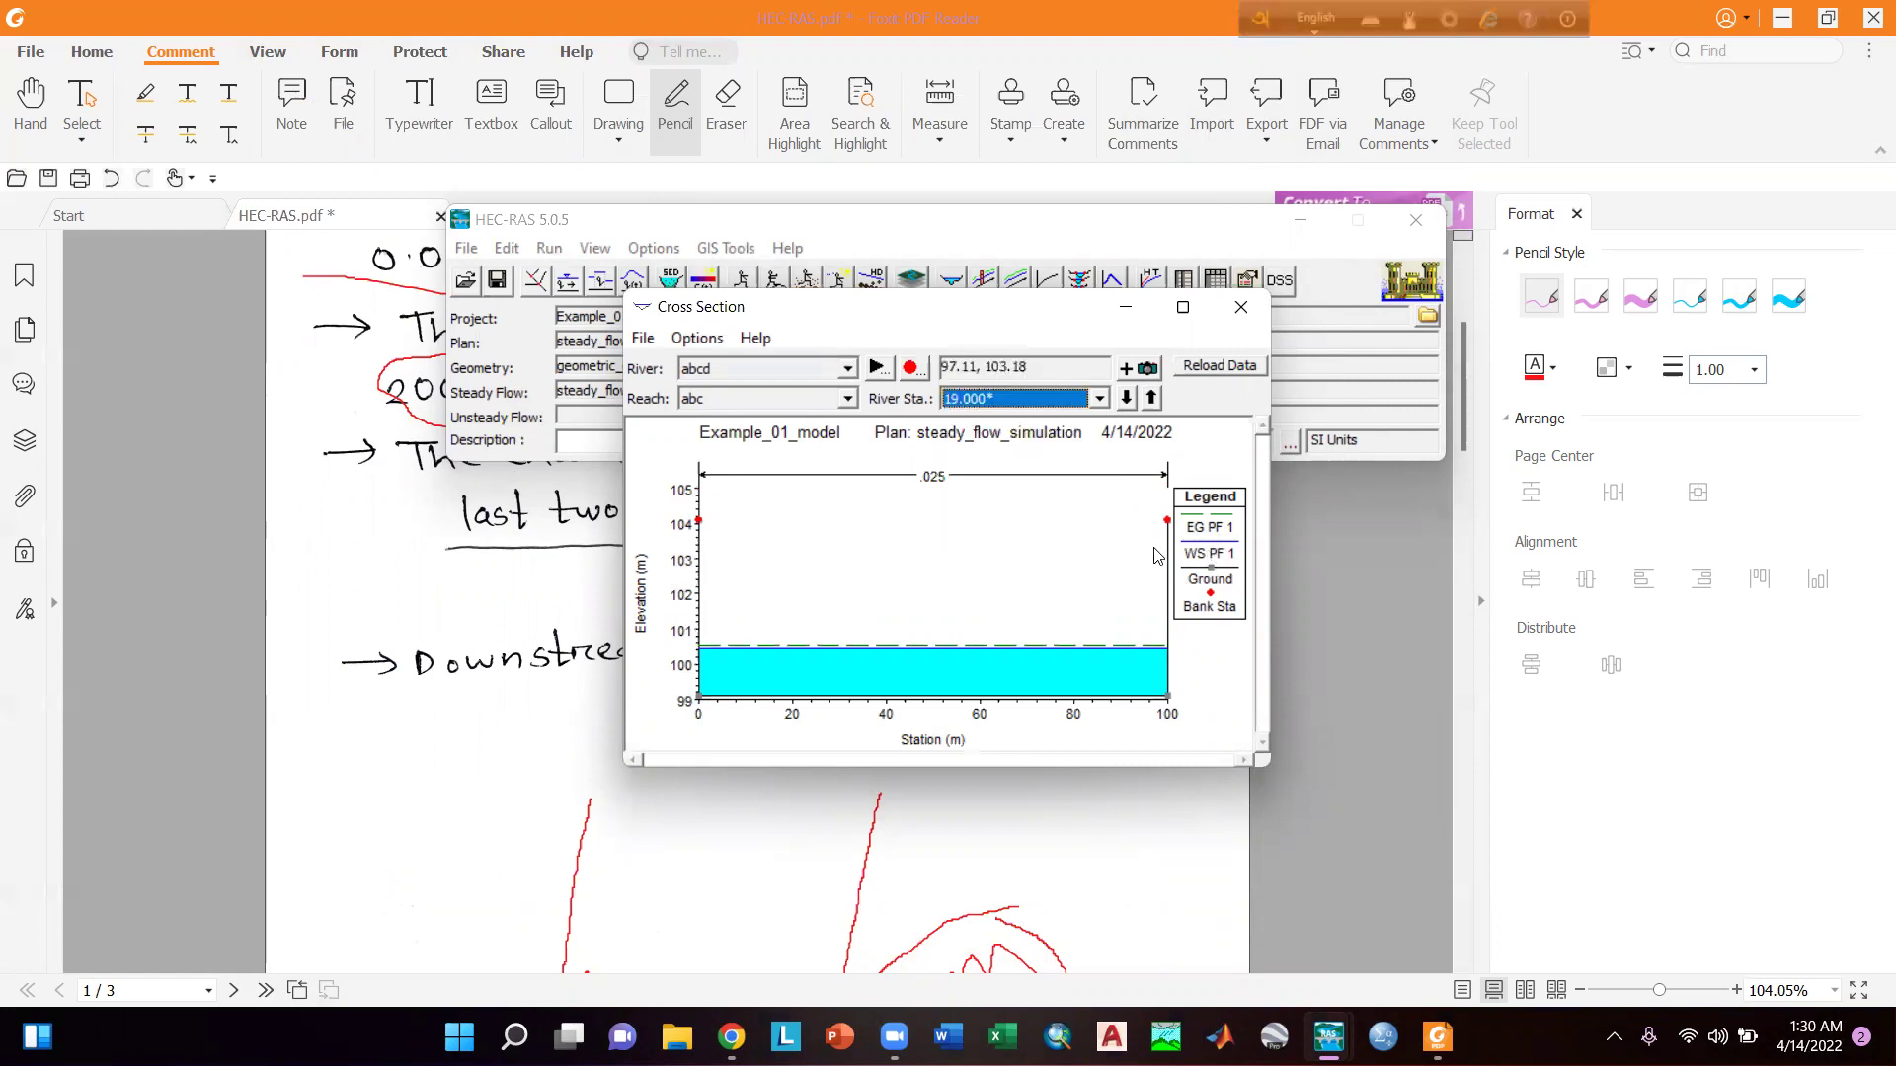
{"action": "left_click", "coordinate": [993, 400]}
{"action": "left_click", "coordinate": [997, 533]}
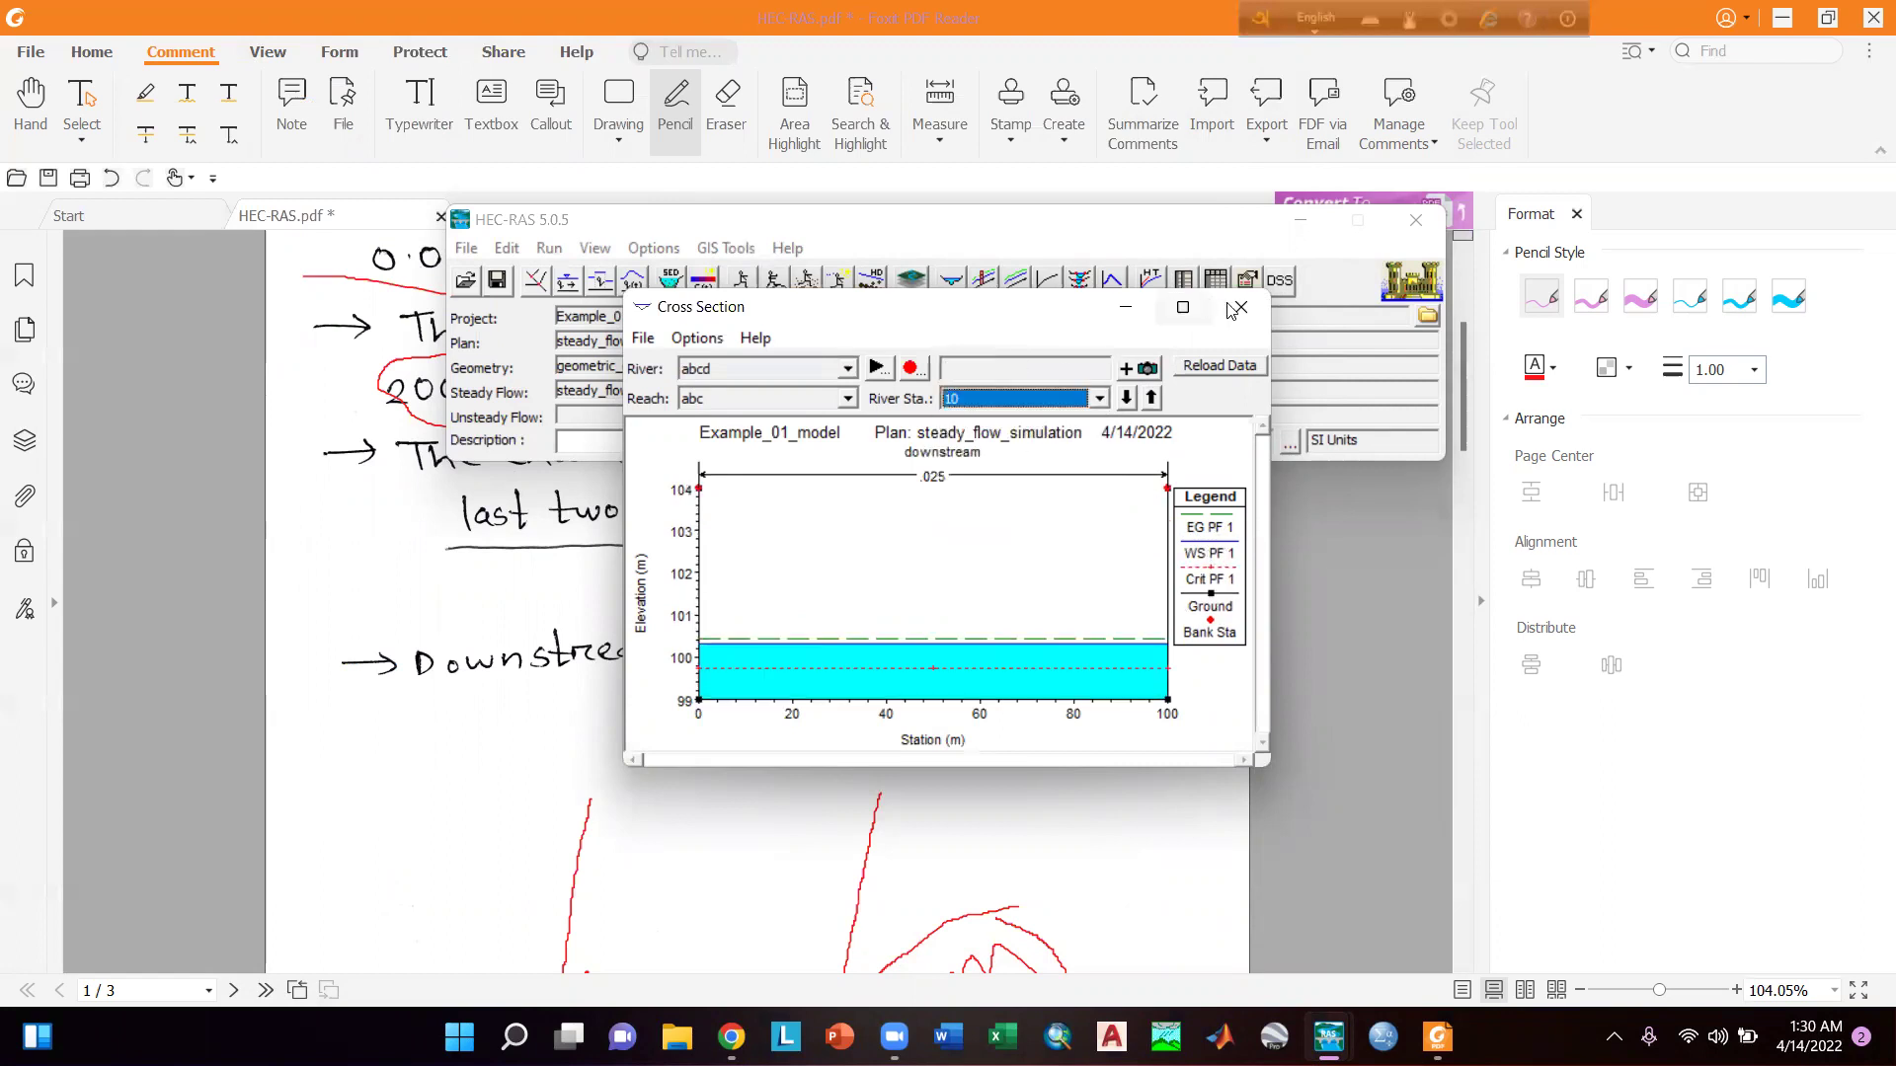
{"action": "left_click", "coordinate": [1241, 307]}
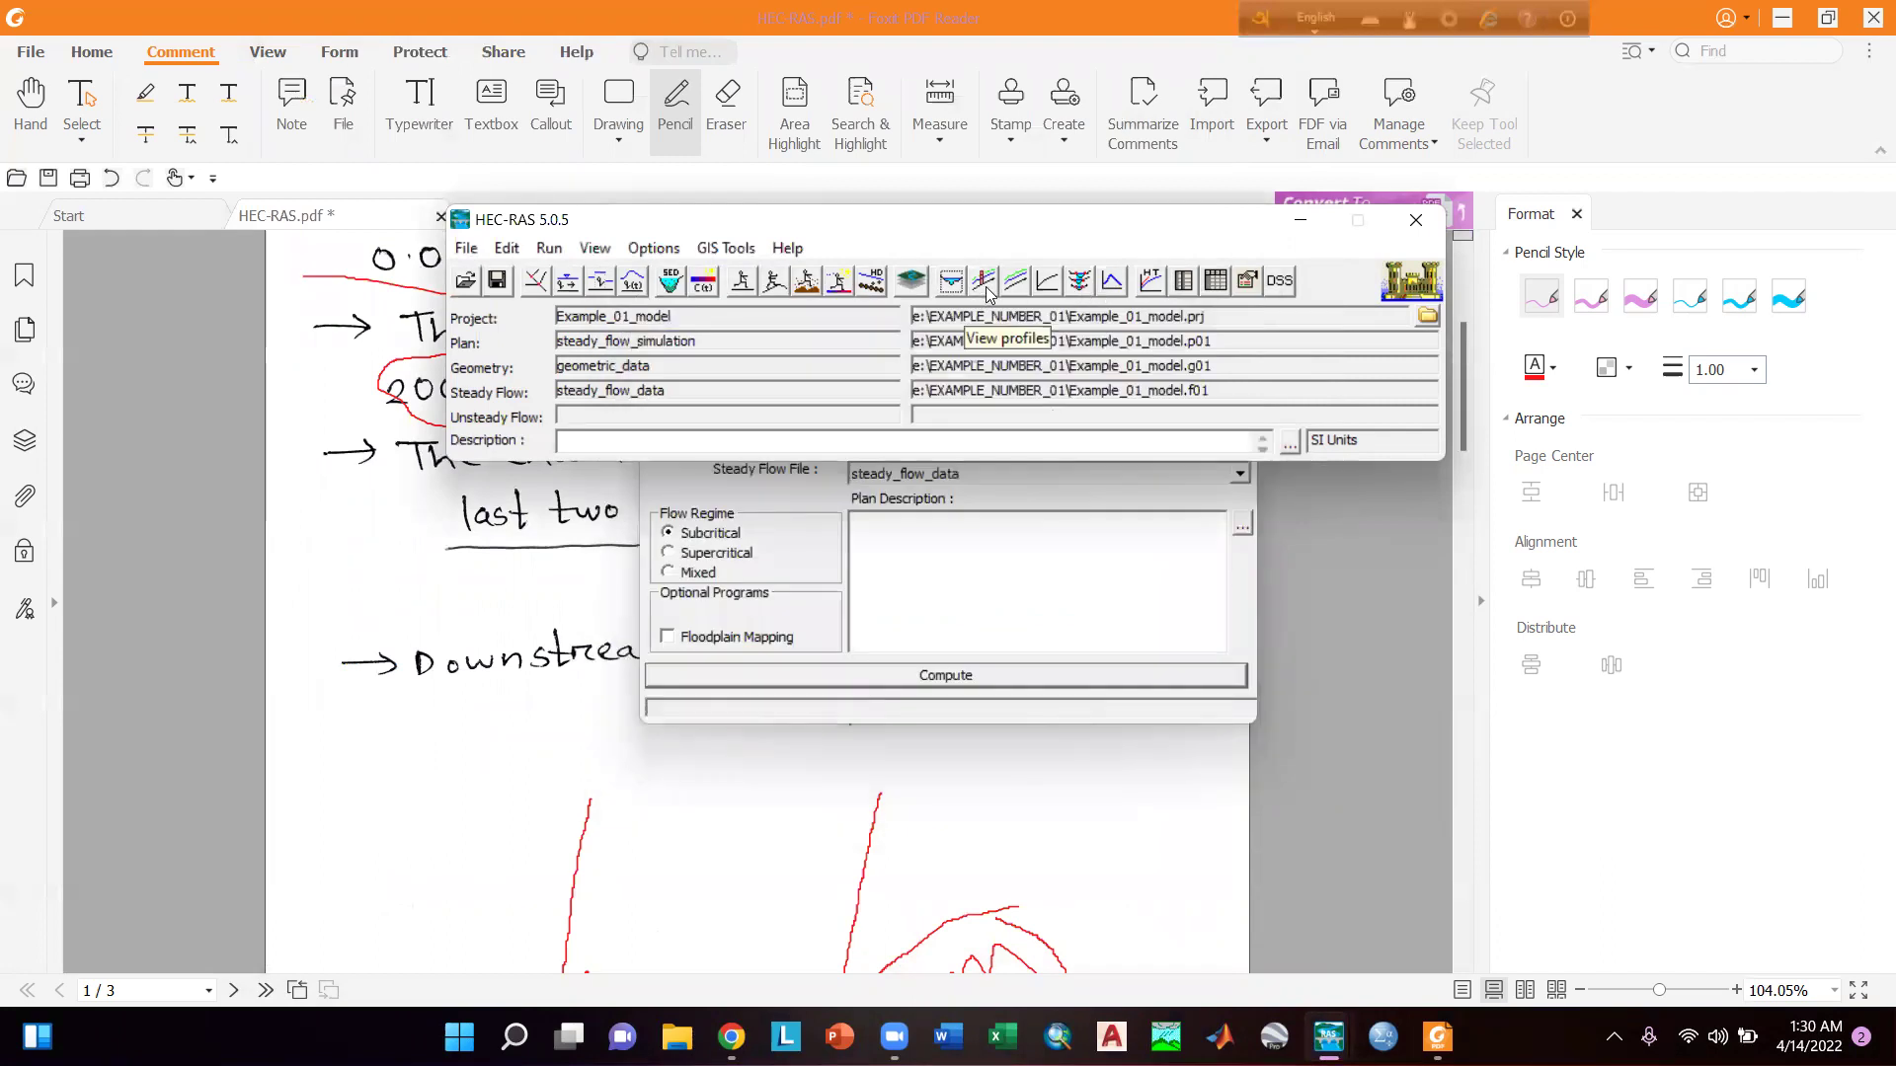
View the water surface profile plot of the reach enlarged, check the area near its downstream end, and close the plot.
{"action": "left_click", "coordinate": [987, 284]}
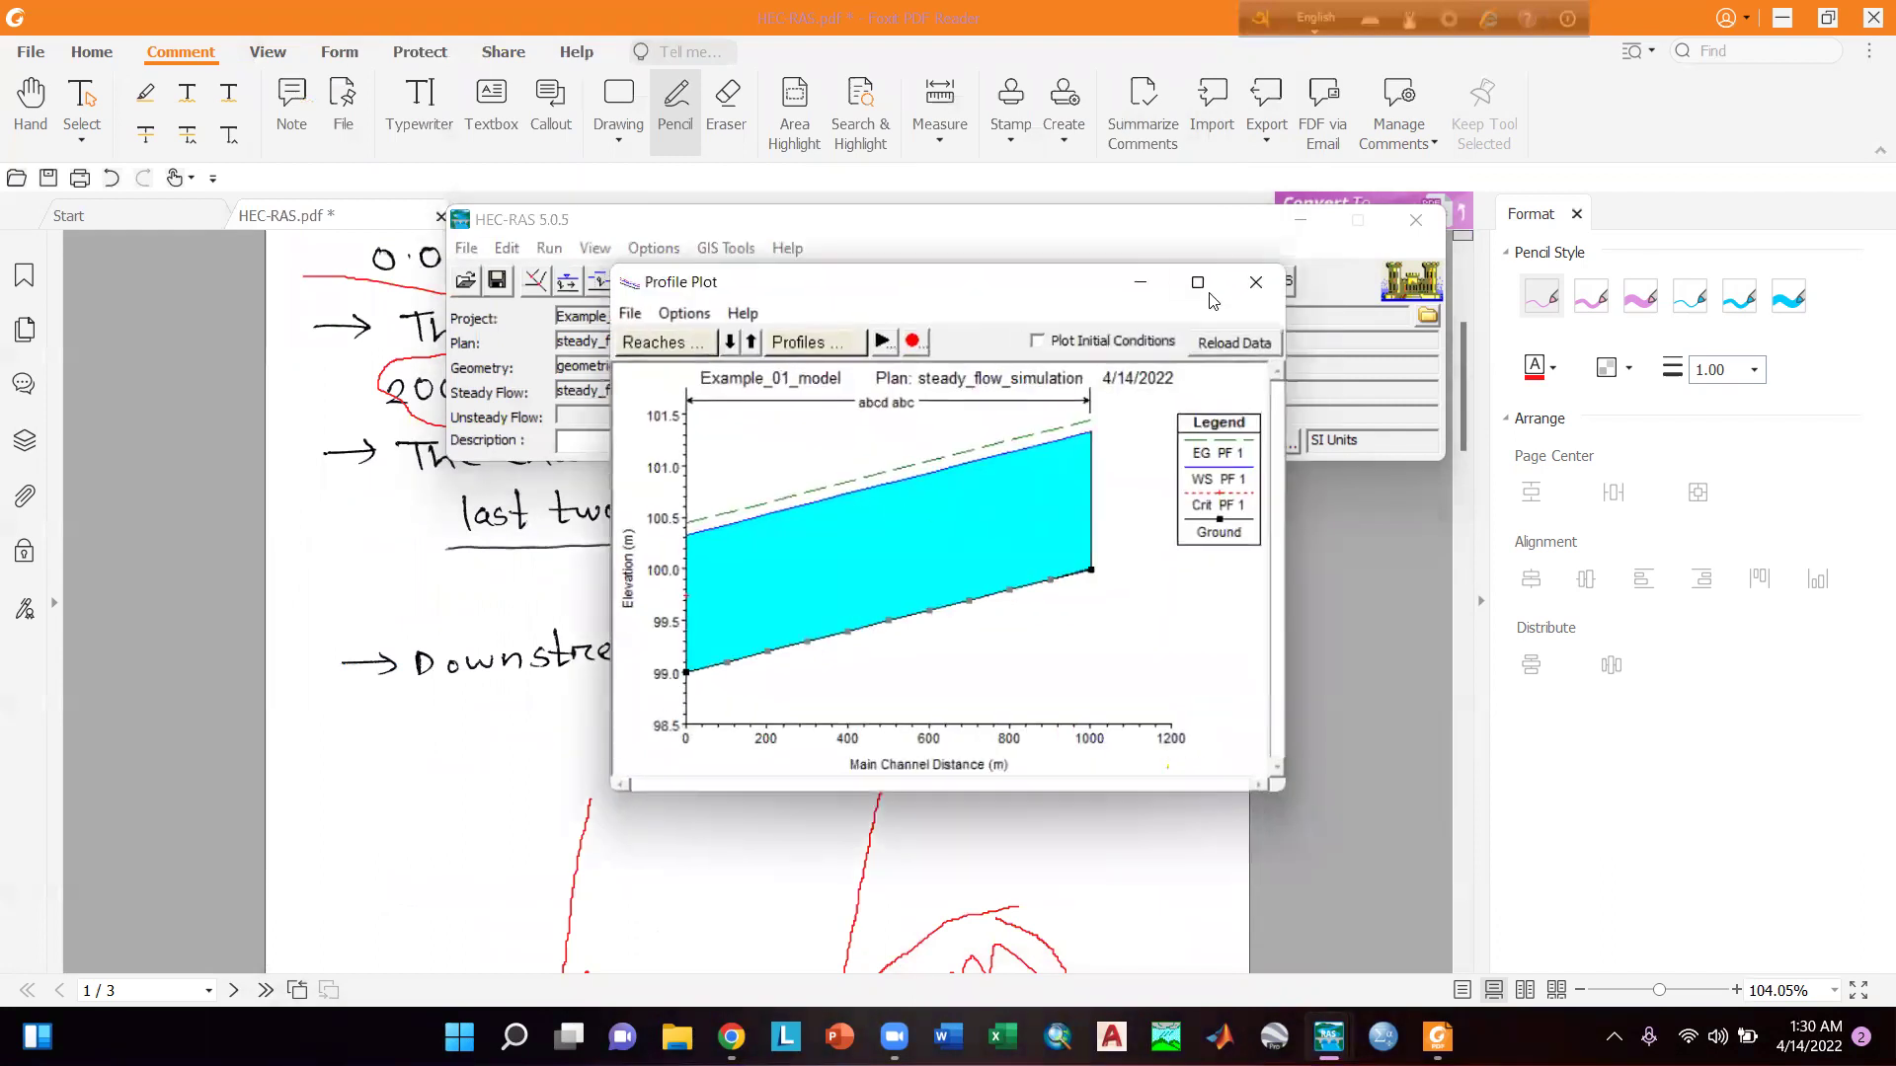
{"action": "left_click", "coordinate": [1199, 284]}
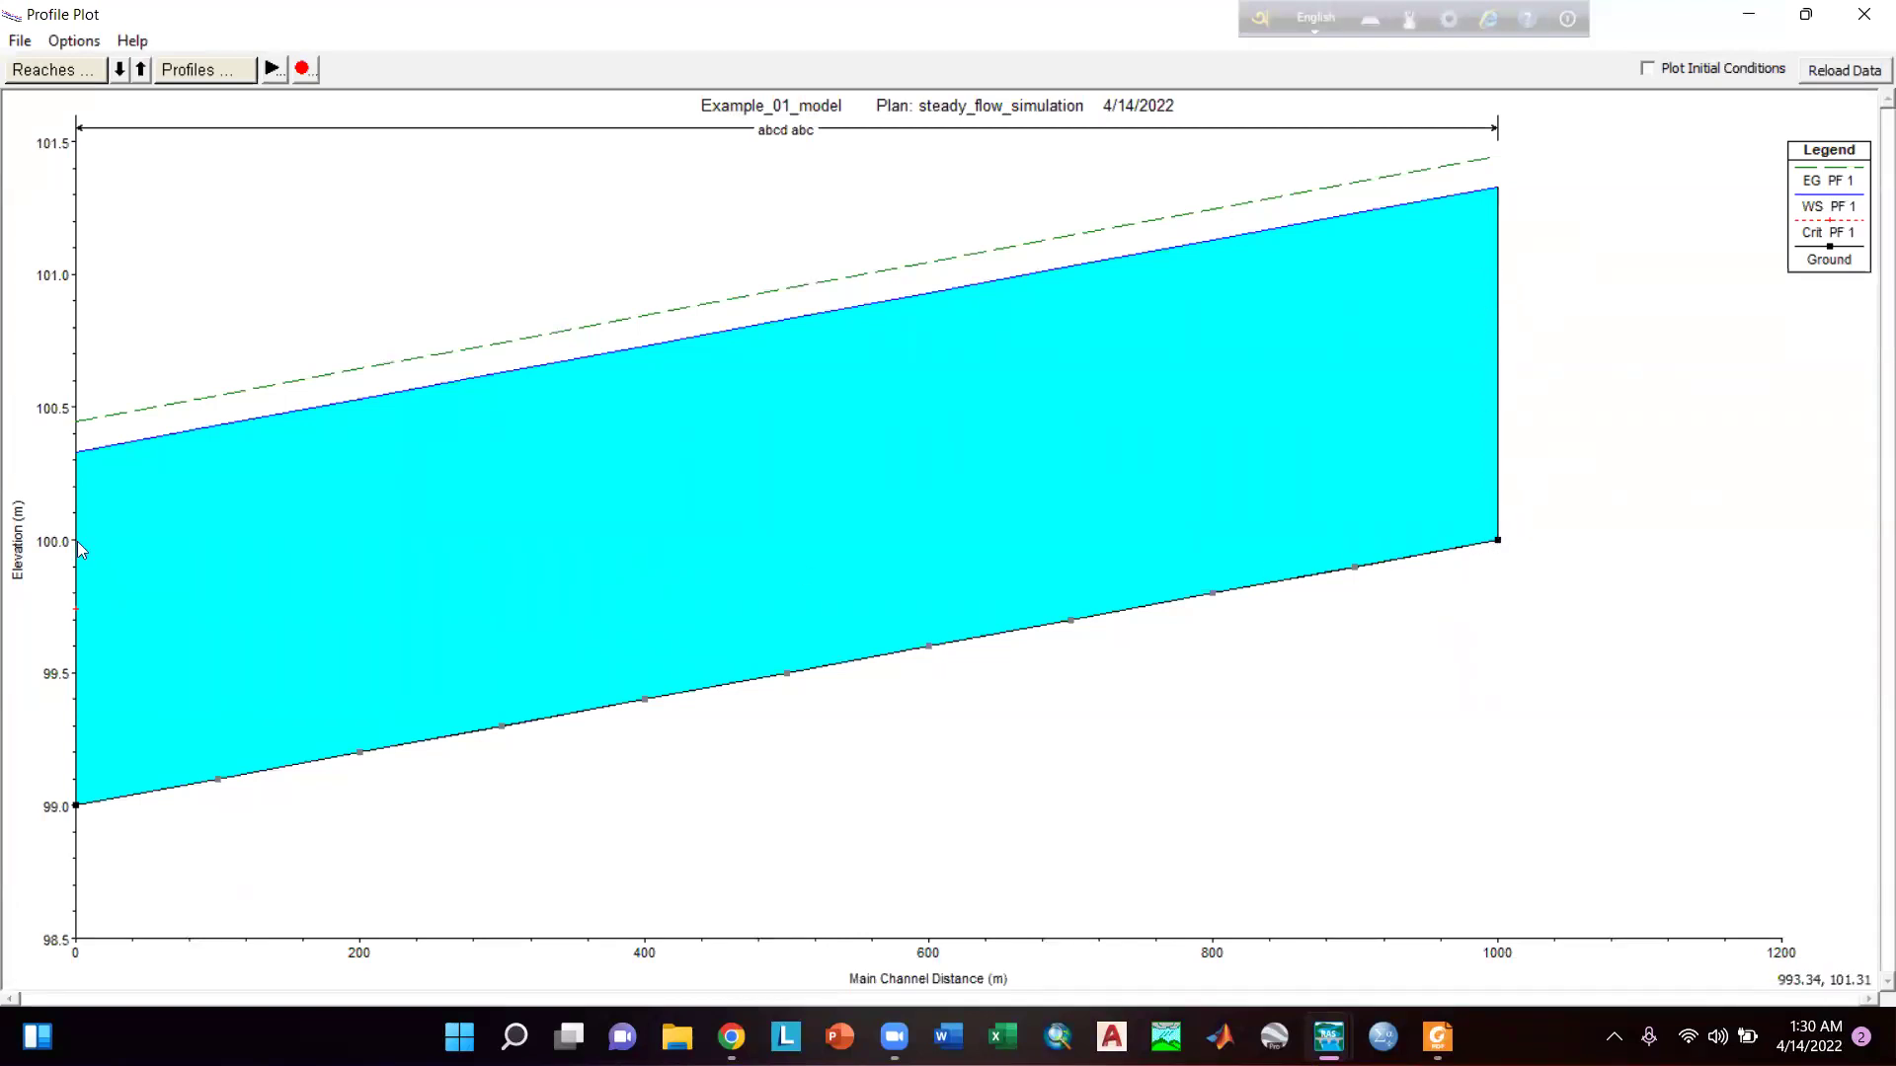
{"action": "mouse_move", "coordinate": [89, 693]}
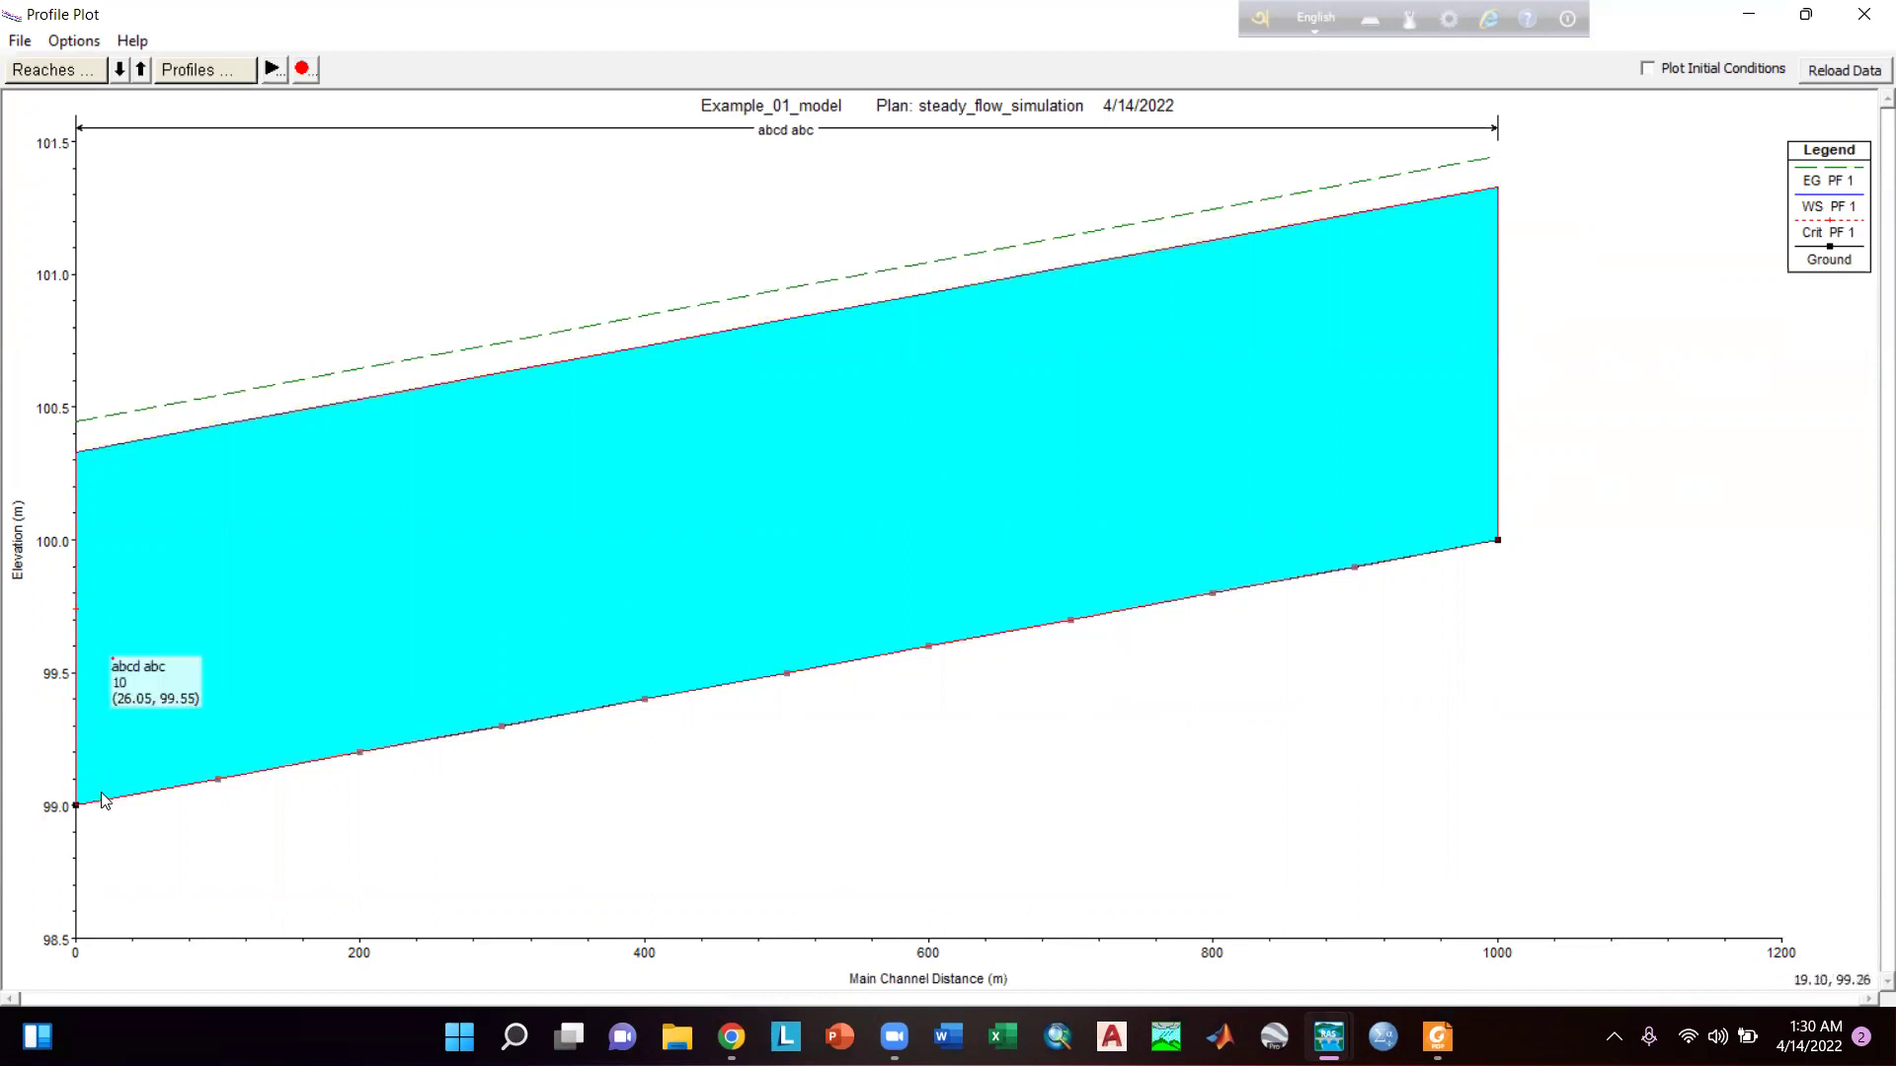
{"action": "left_click_drag", "start_coordinate": [61, 696], "coordinate": [71, 673]}
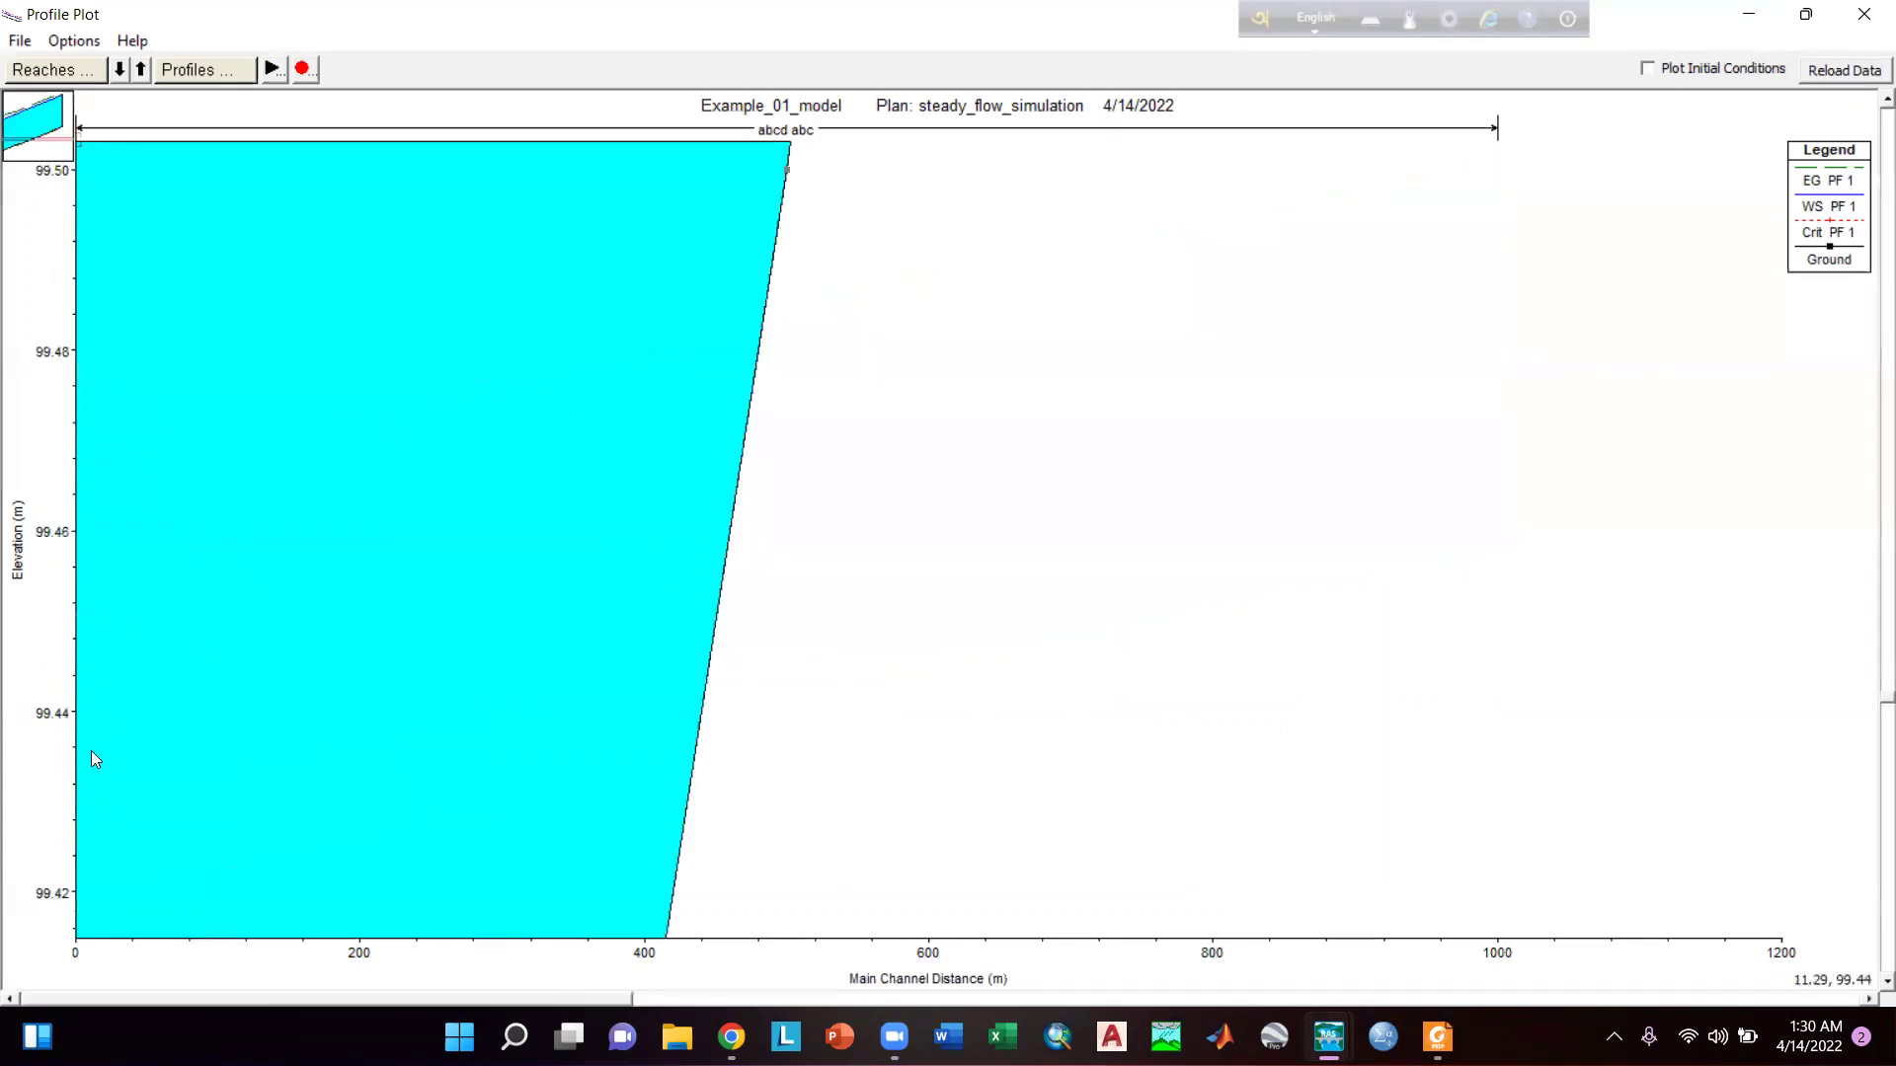
{"action": "mouse_move", "coordinate": [441, 560]}
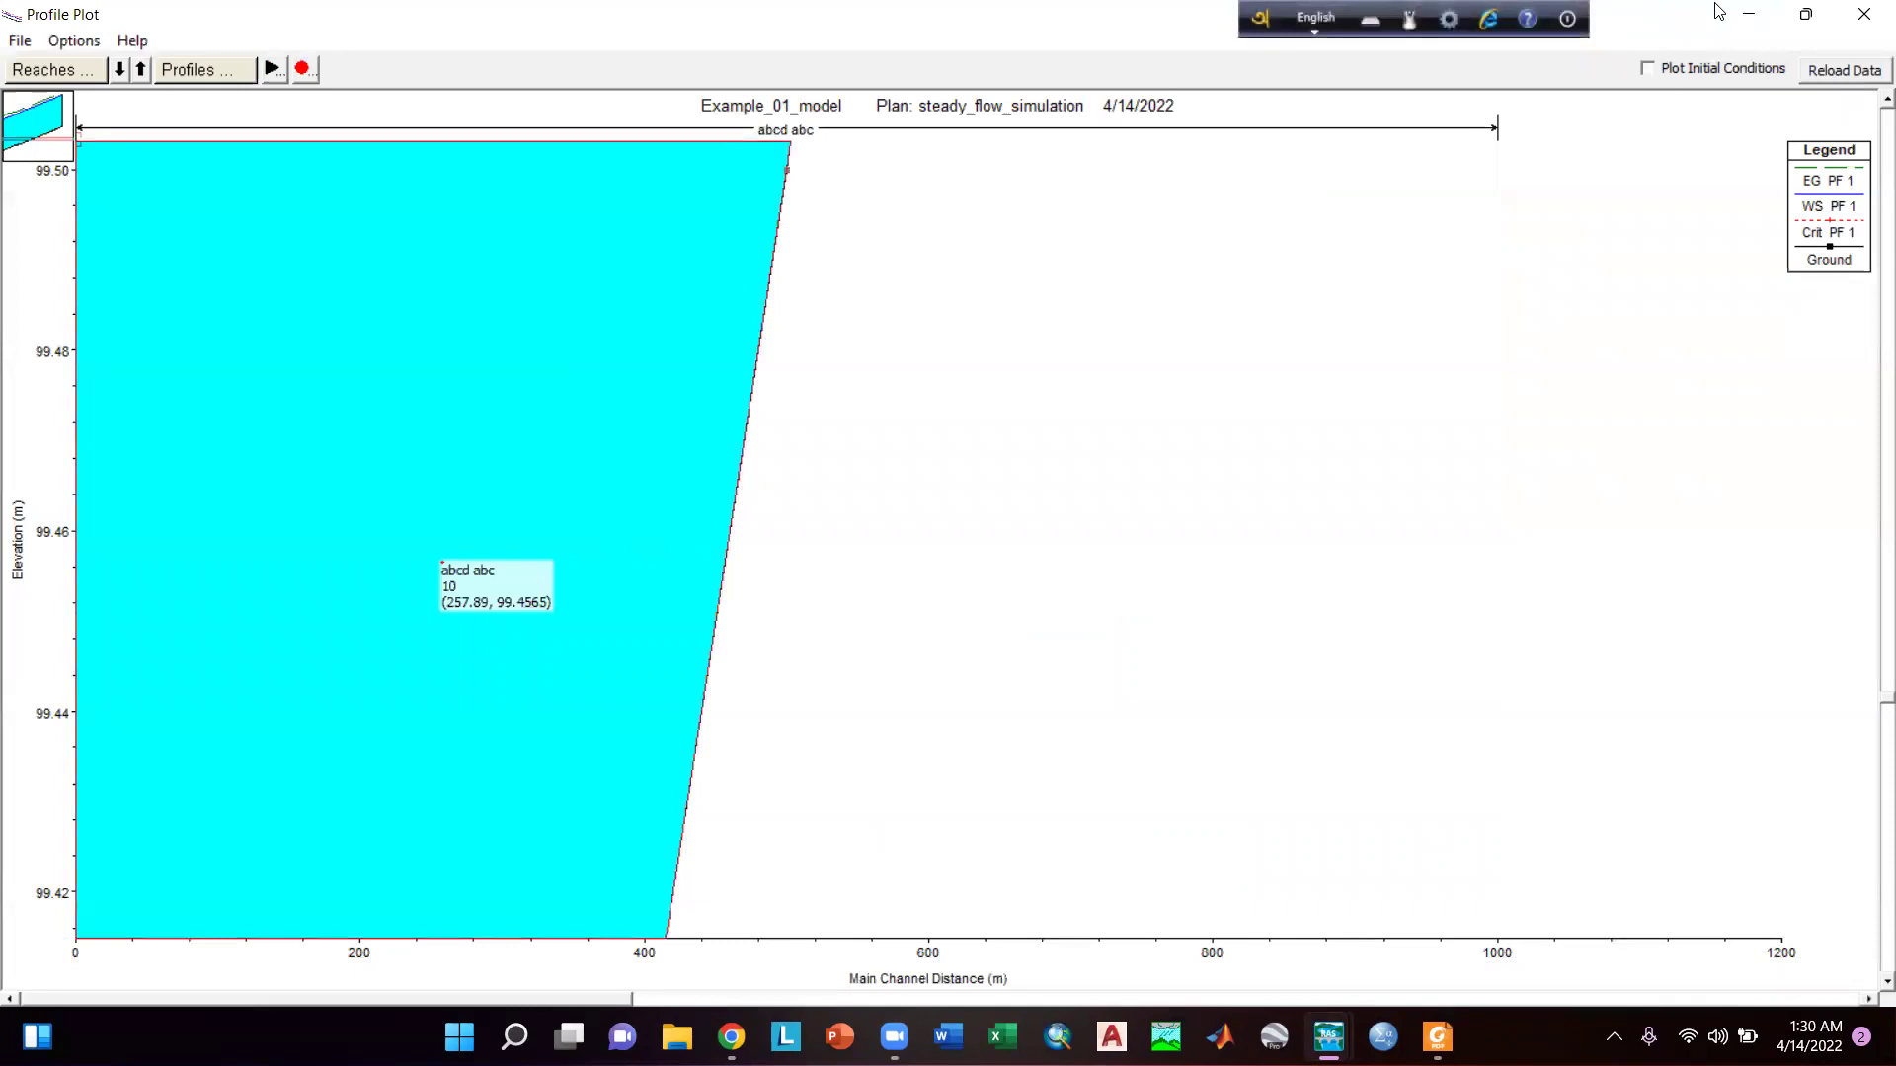
{"action": "left_click", "coordinate": [1862, 14]}
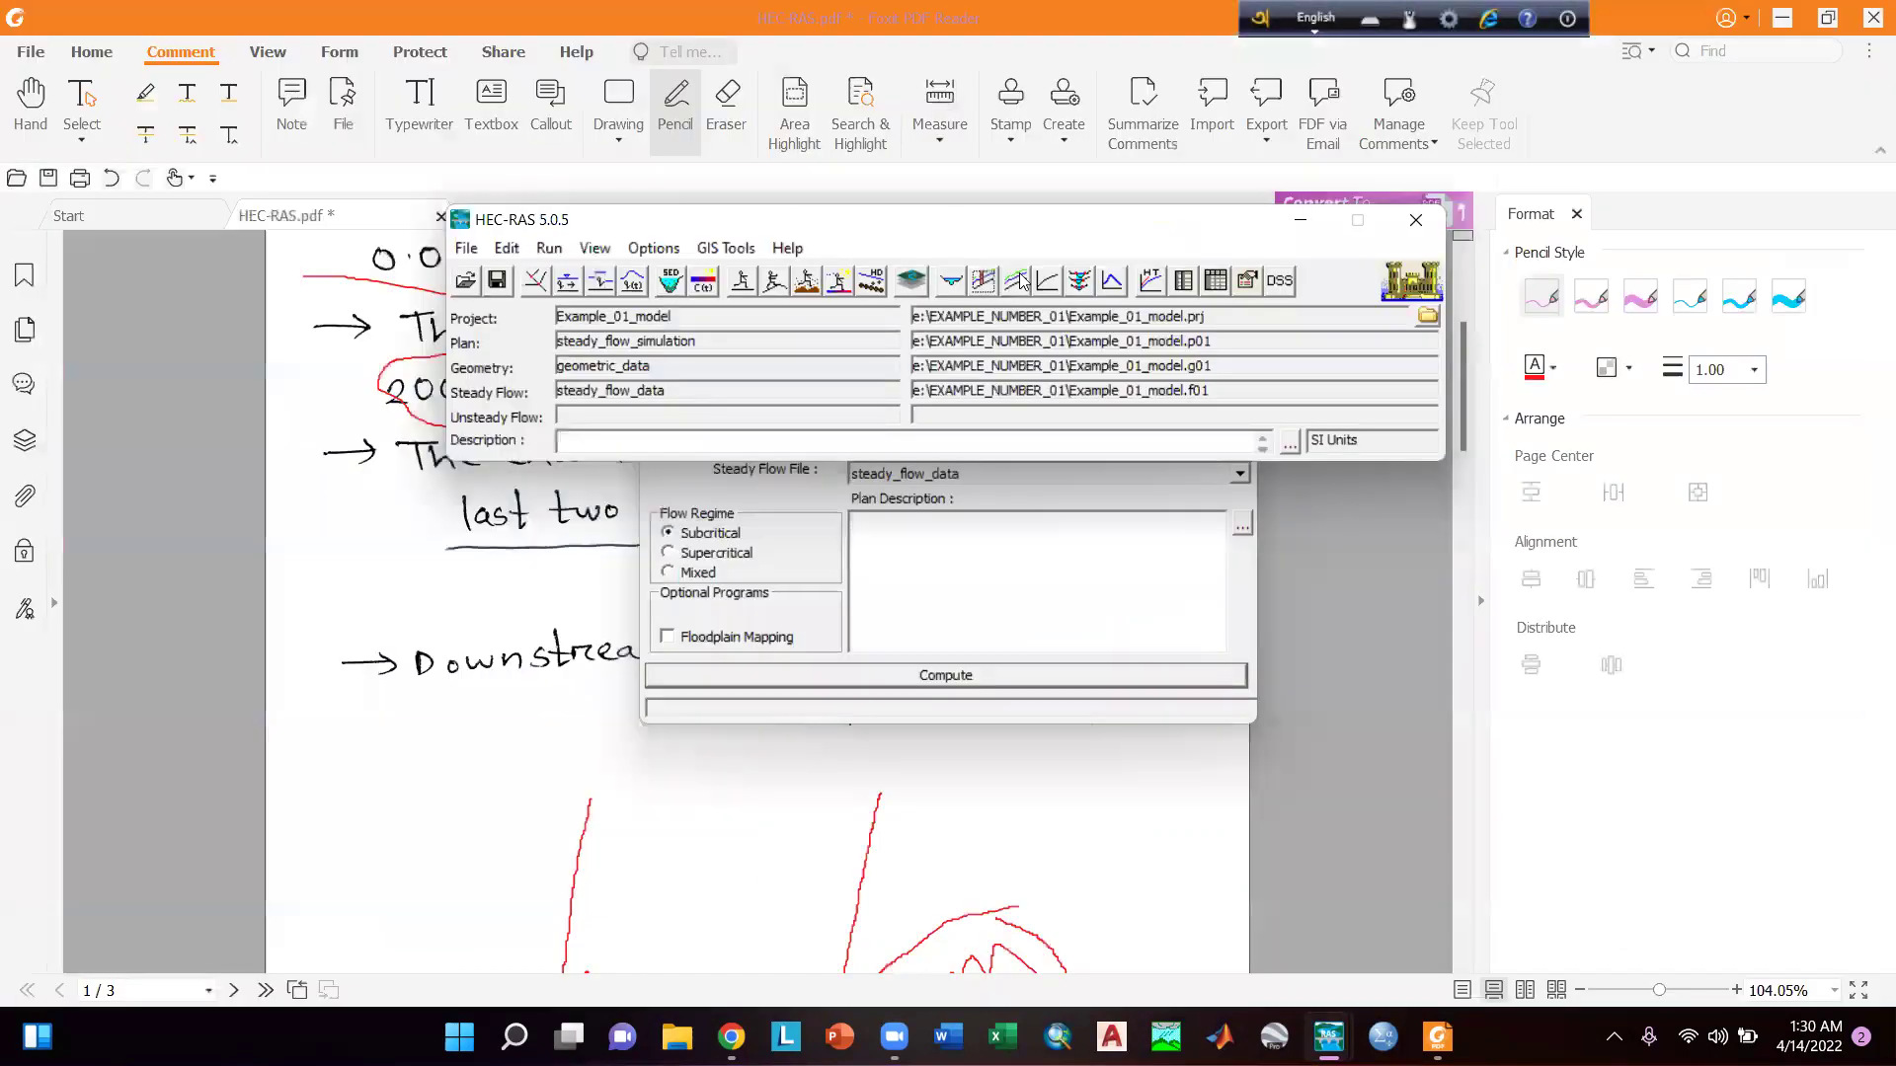
Reopen the profile plot enlarged, check its available reaches and profiles, and close it.
{"action": "left_click", "coordinate": [1017, 280]}
{"action": "key", "text": "alt+F4"}
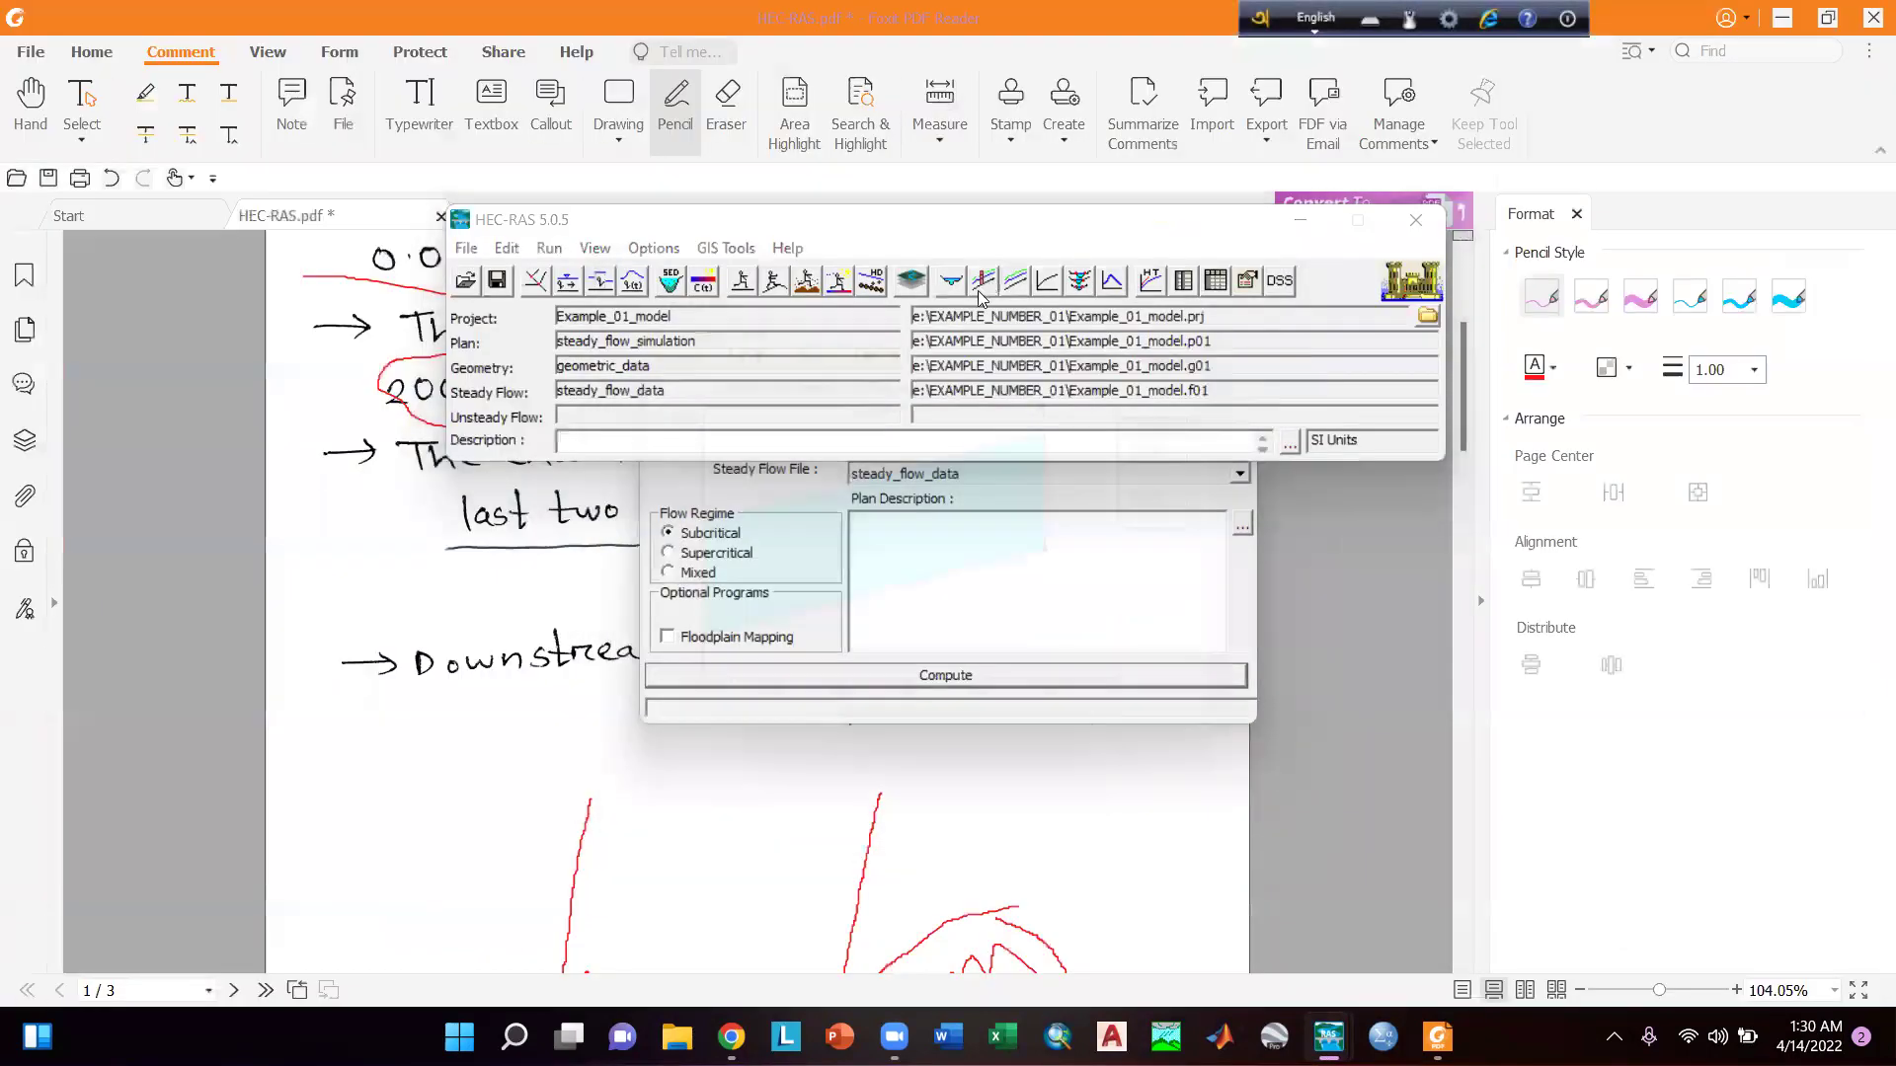
{"action": "left_click", "coordinate": [977, 290]}
{"action": "left_click", "coordinate": [1197, 280]}
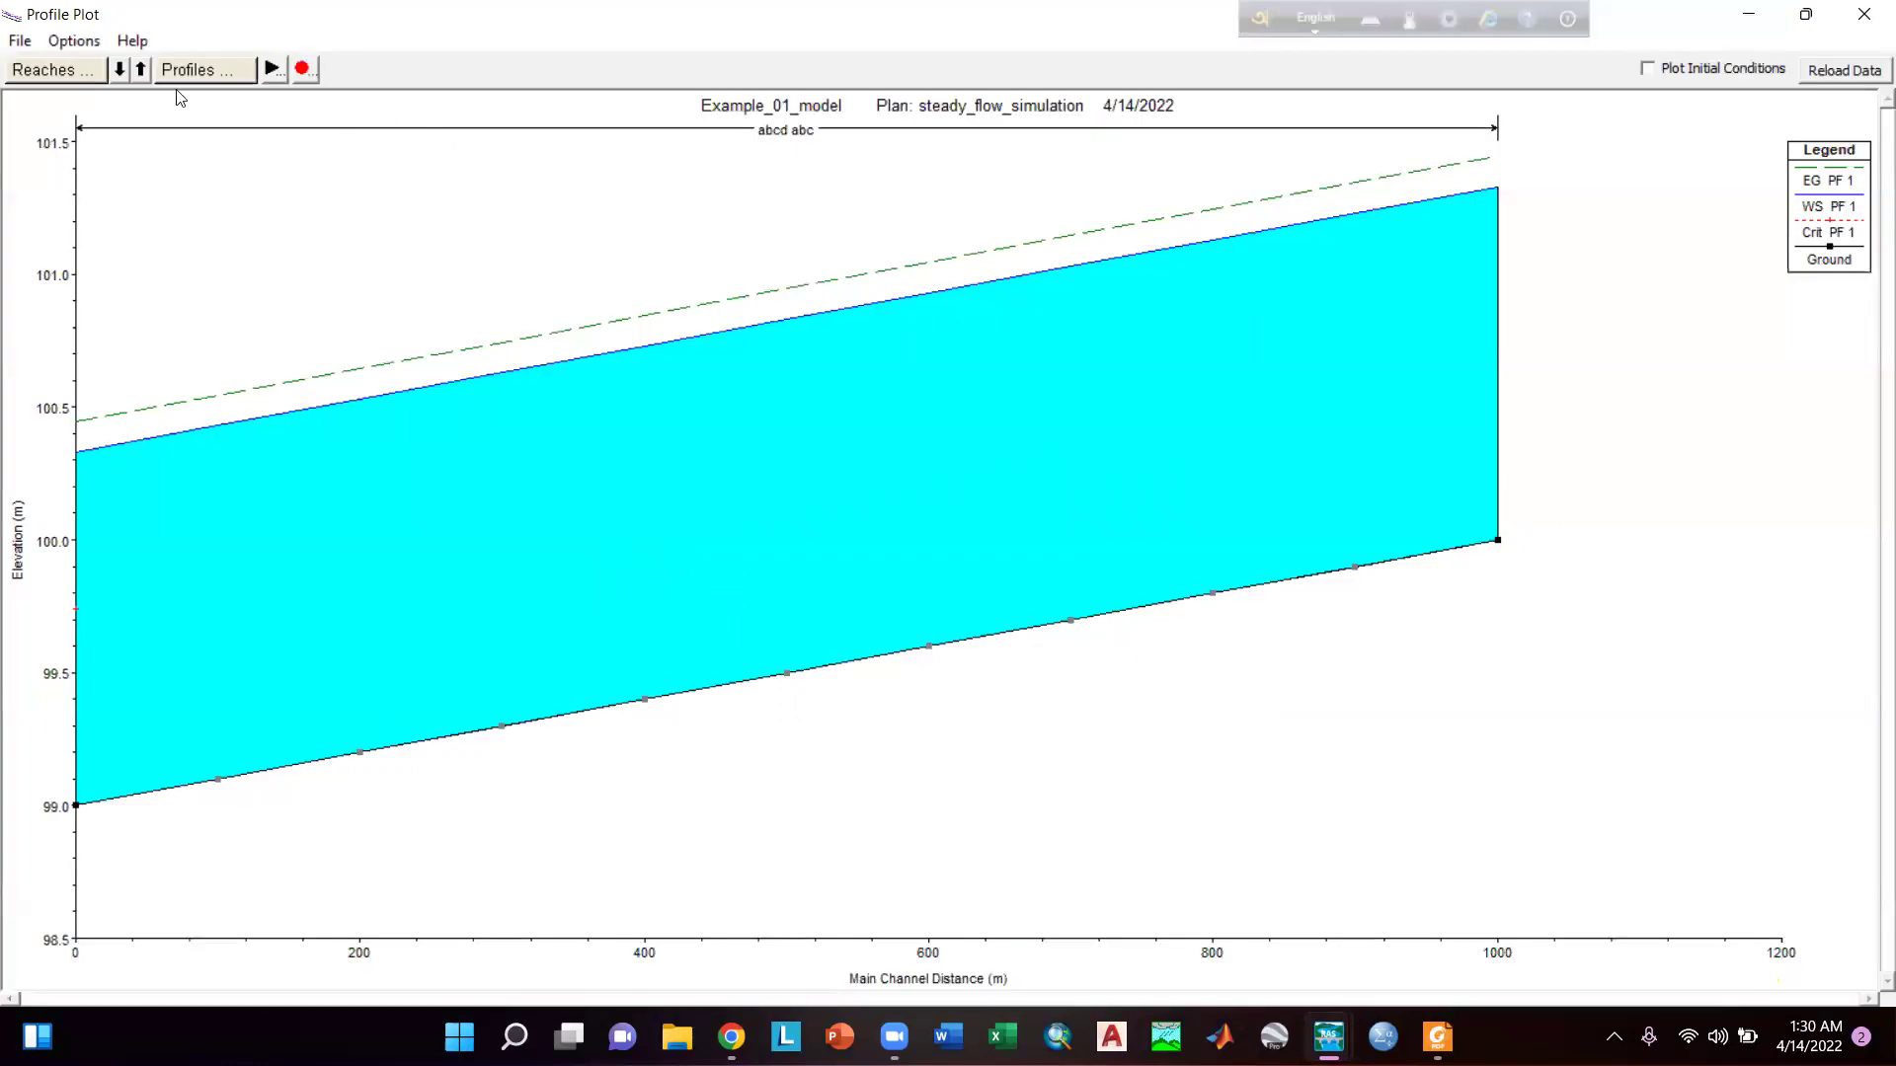
{"action": "left_click", "coordinate": [63, 73]}
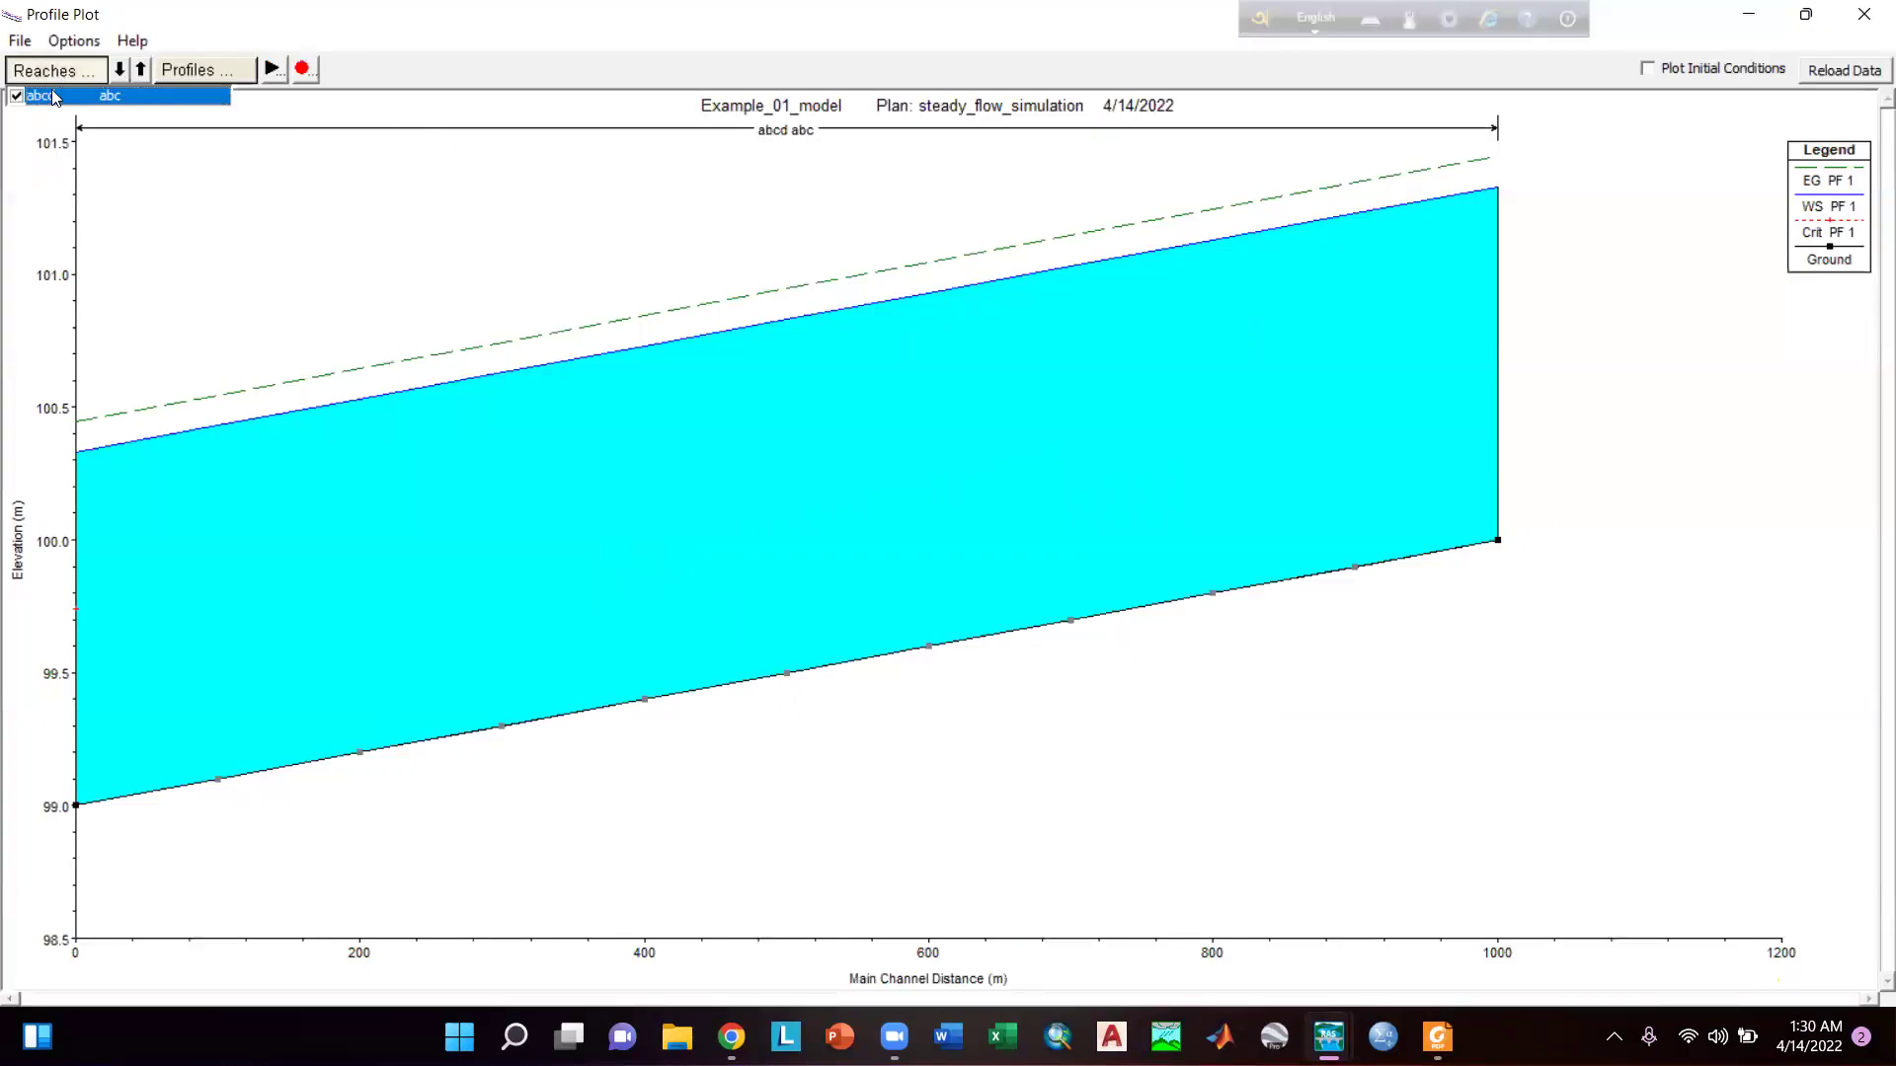
{"action": "left_click", "coordinate": [198, 71]}
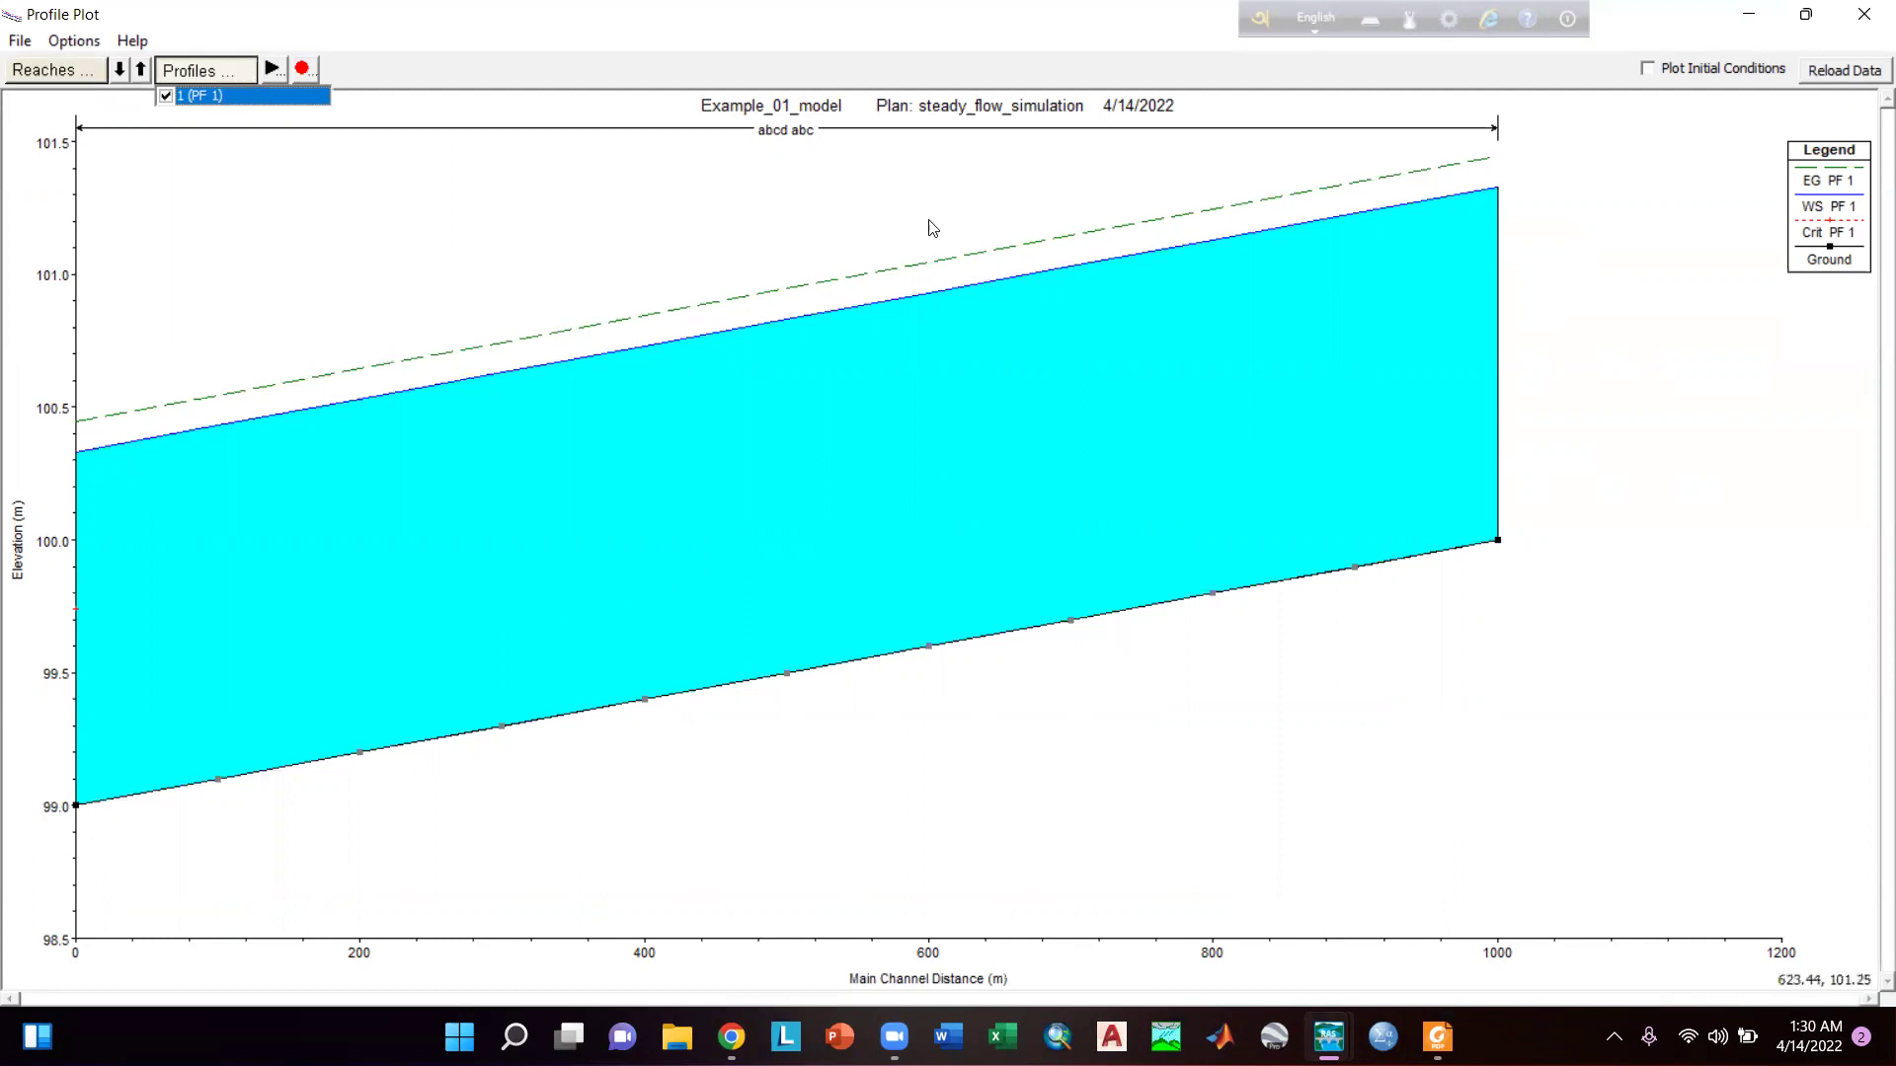
{"action": "left_click", "coordinate": [1866, 12]}
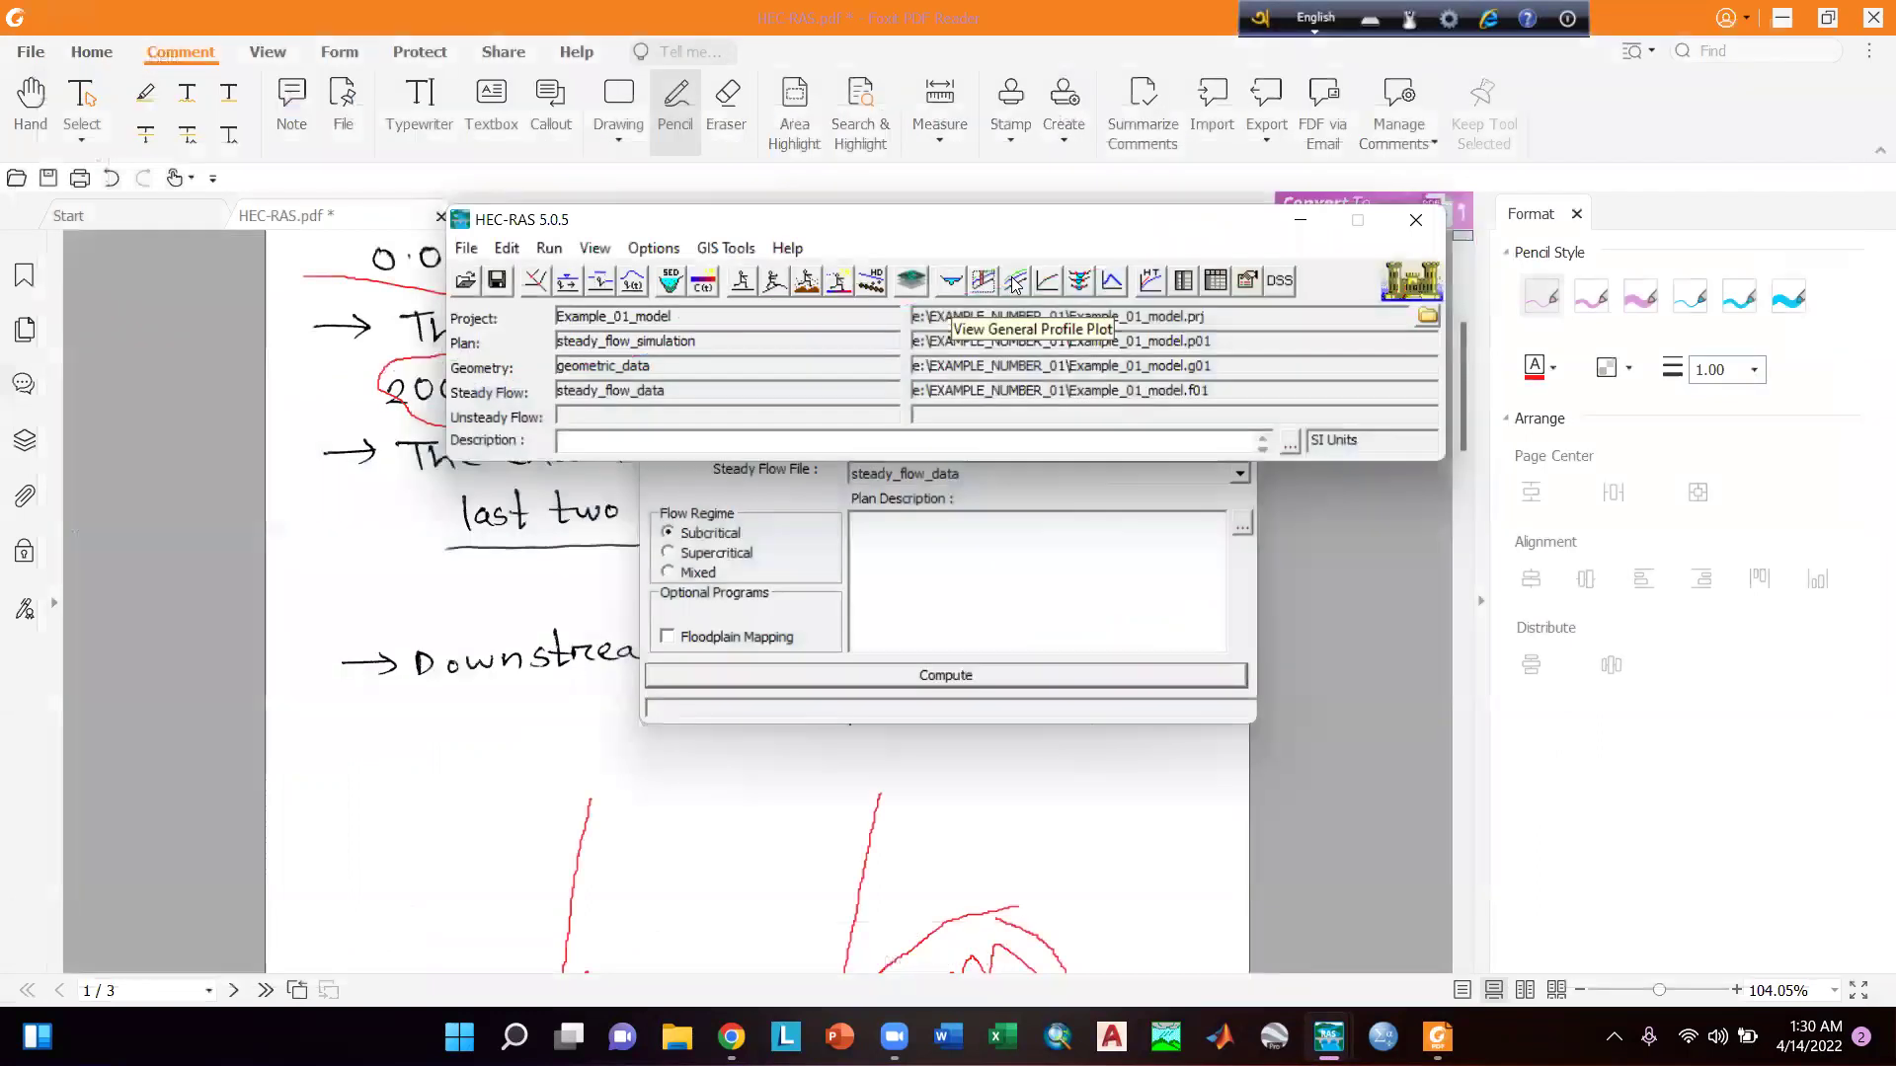
View the general profile plot of velocities, check its reach and profile selections, and close it.
{"action": "left_click", "coordinate": [1014, 283]}
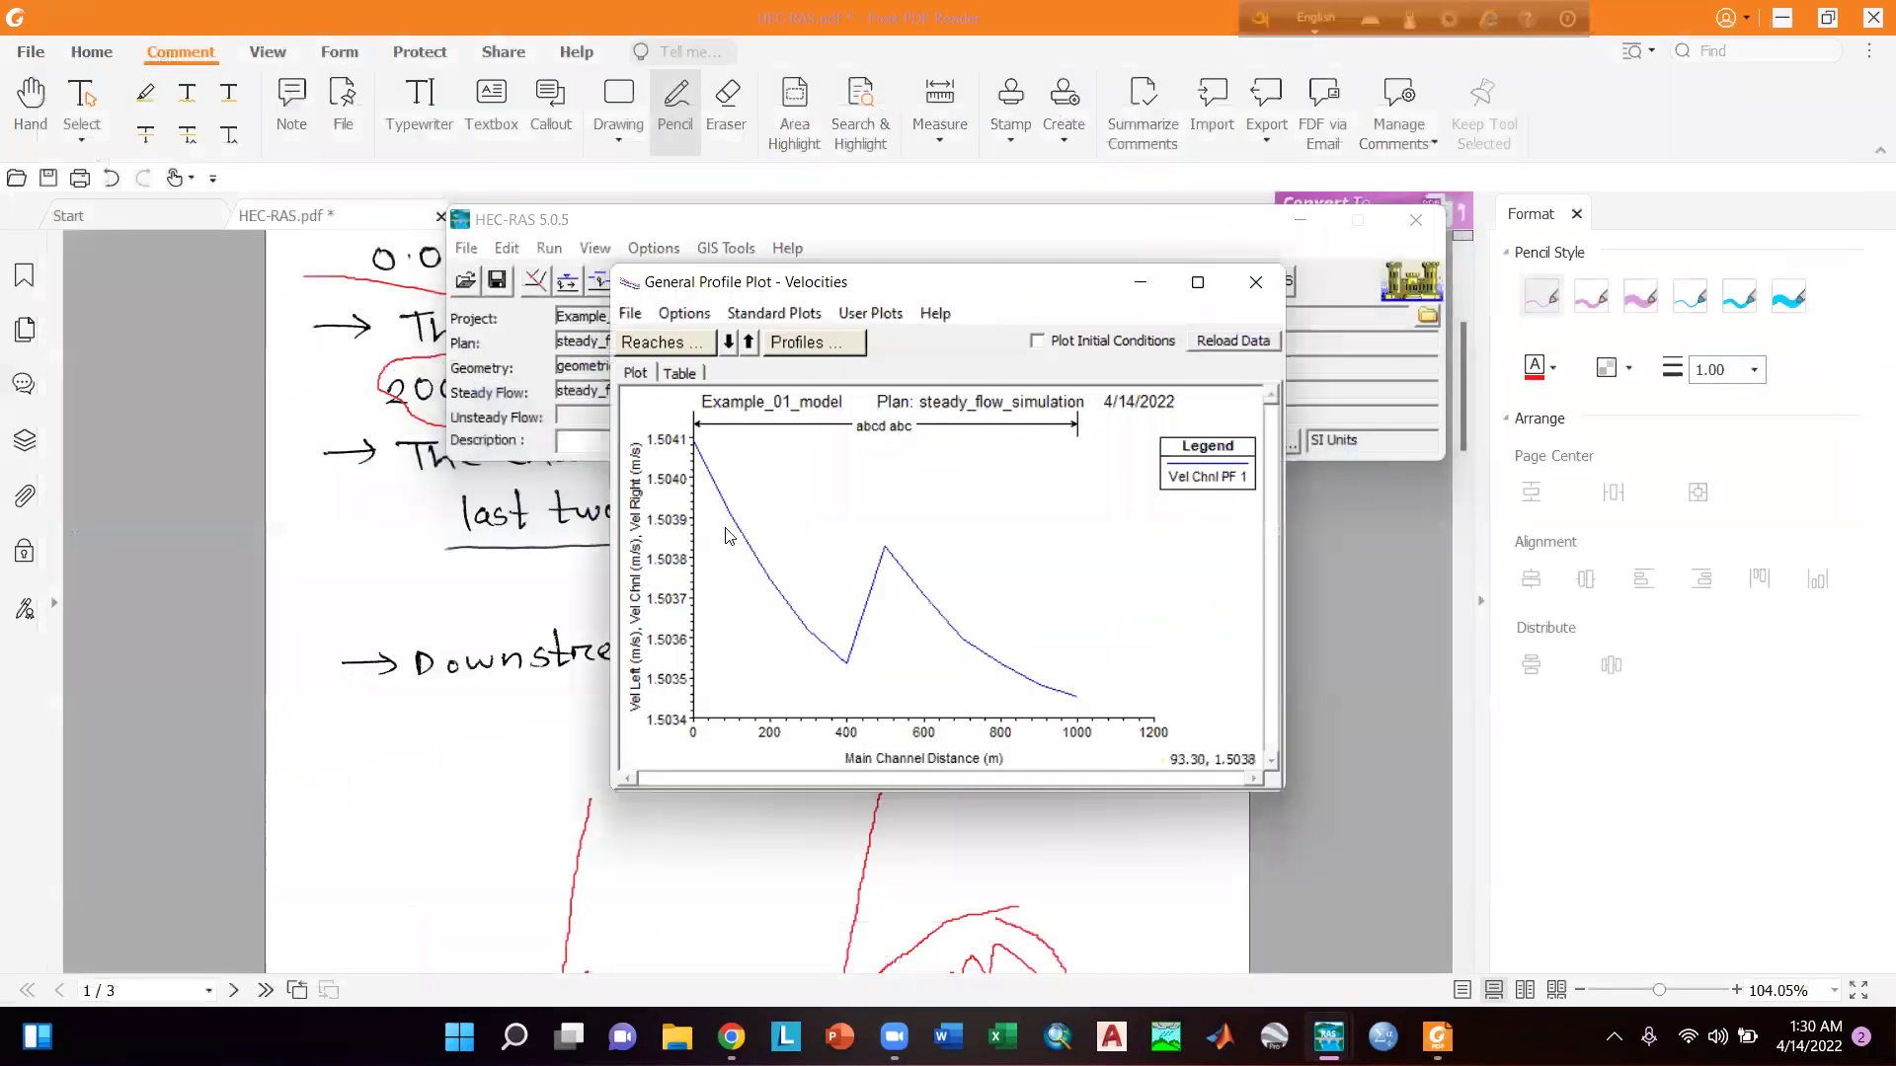
{"action": "left_click", "coordinate": [695, 345]}
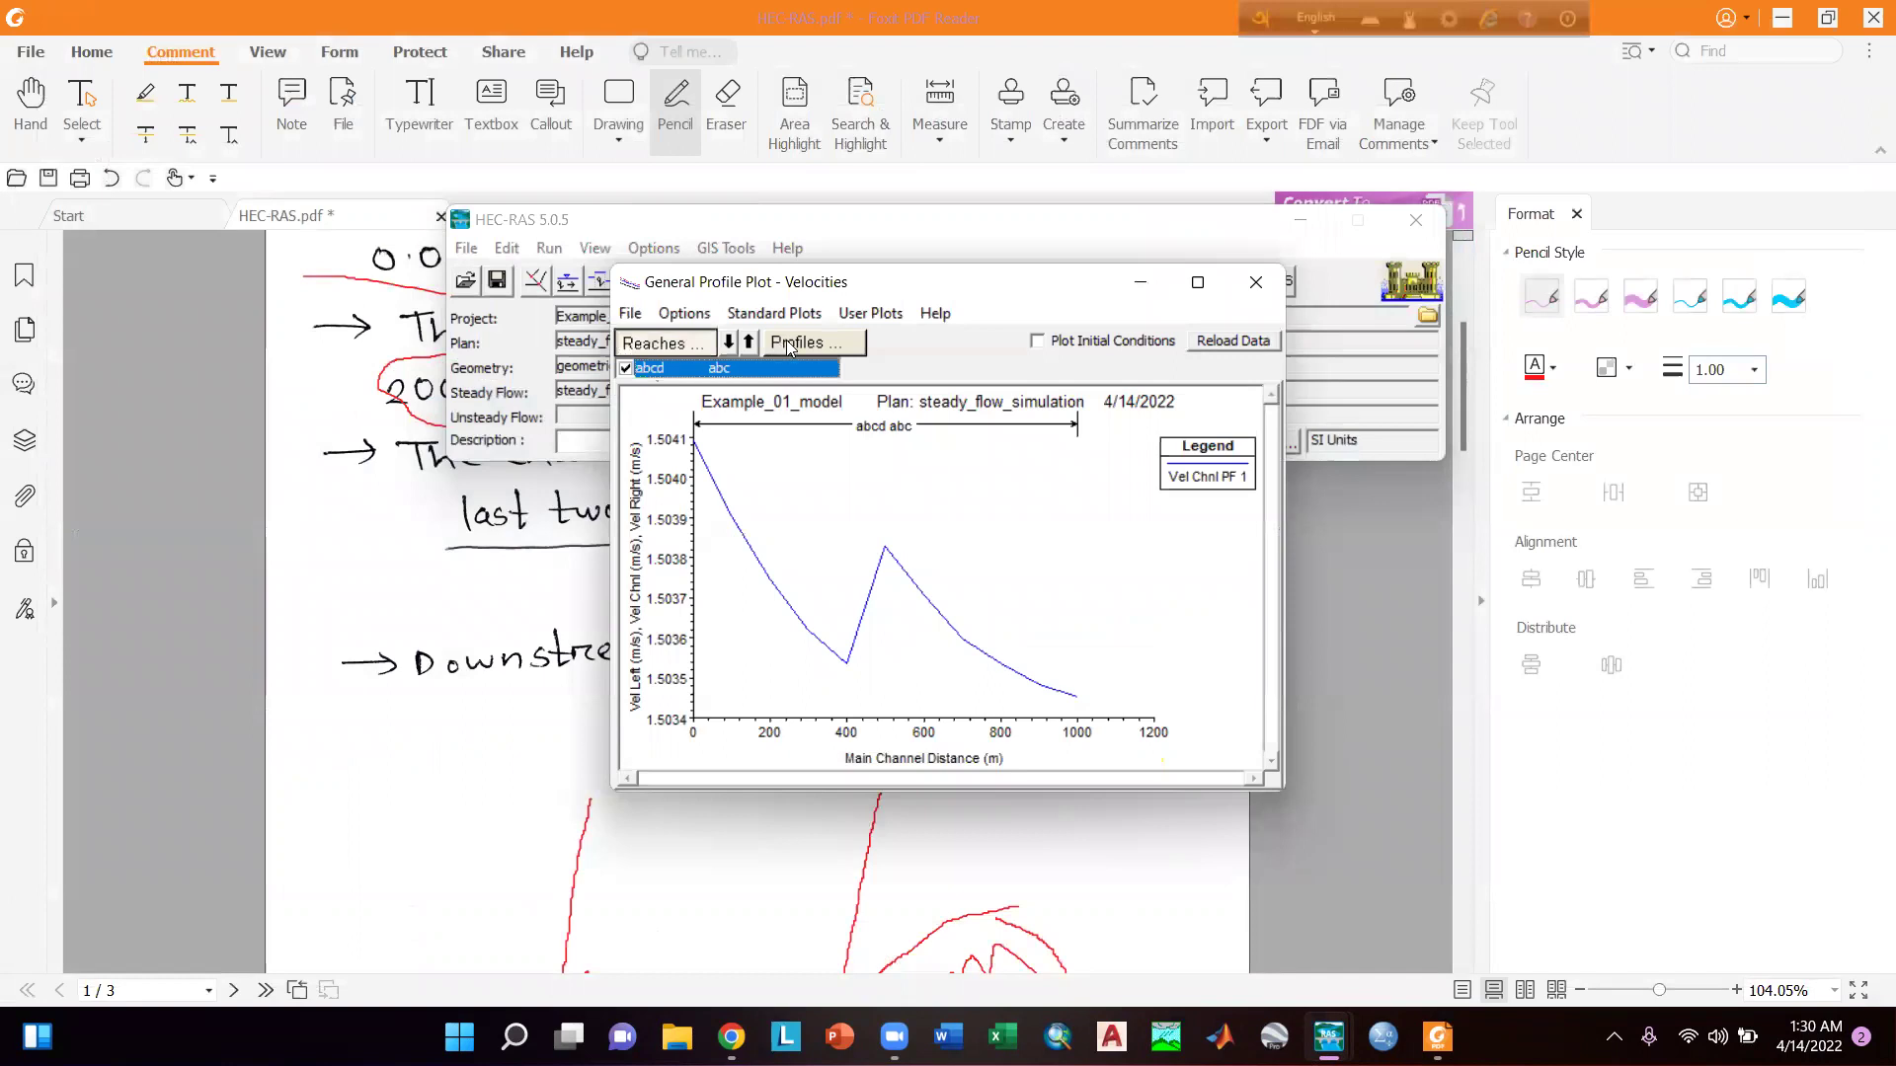
{"action": "left_click", "coordinate": [790, 345]}
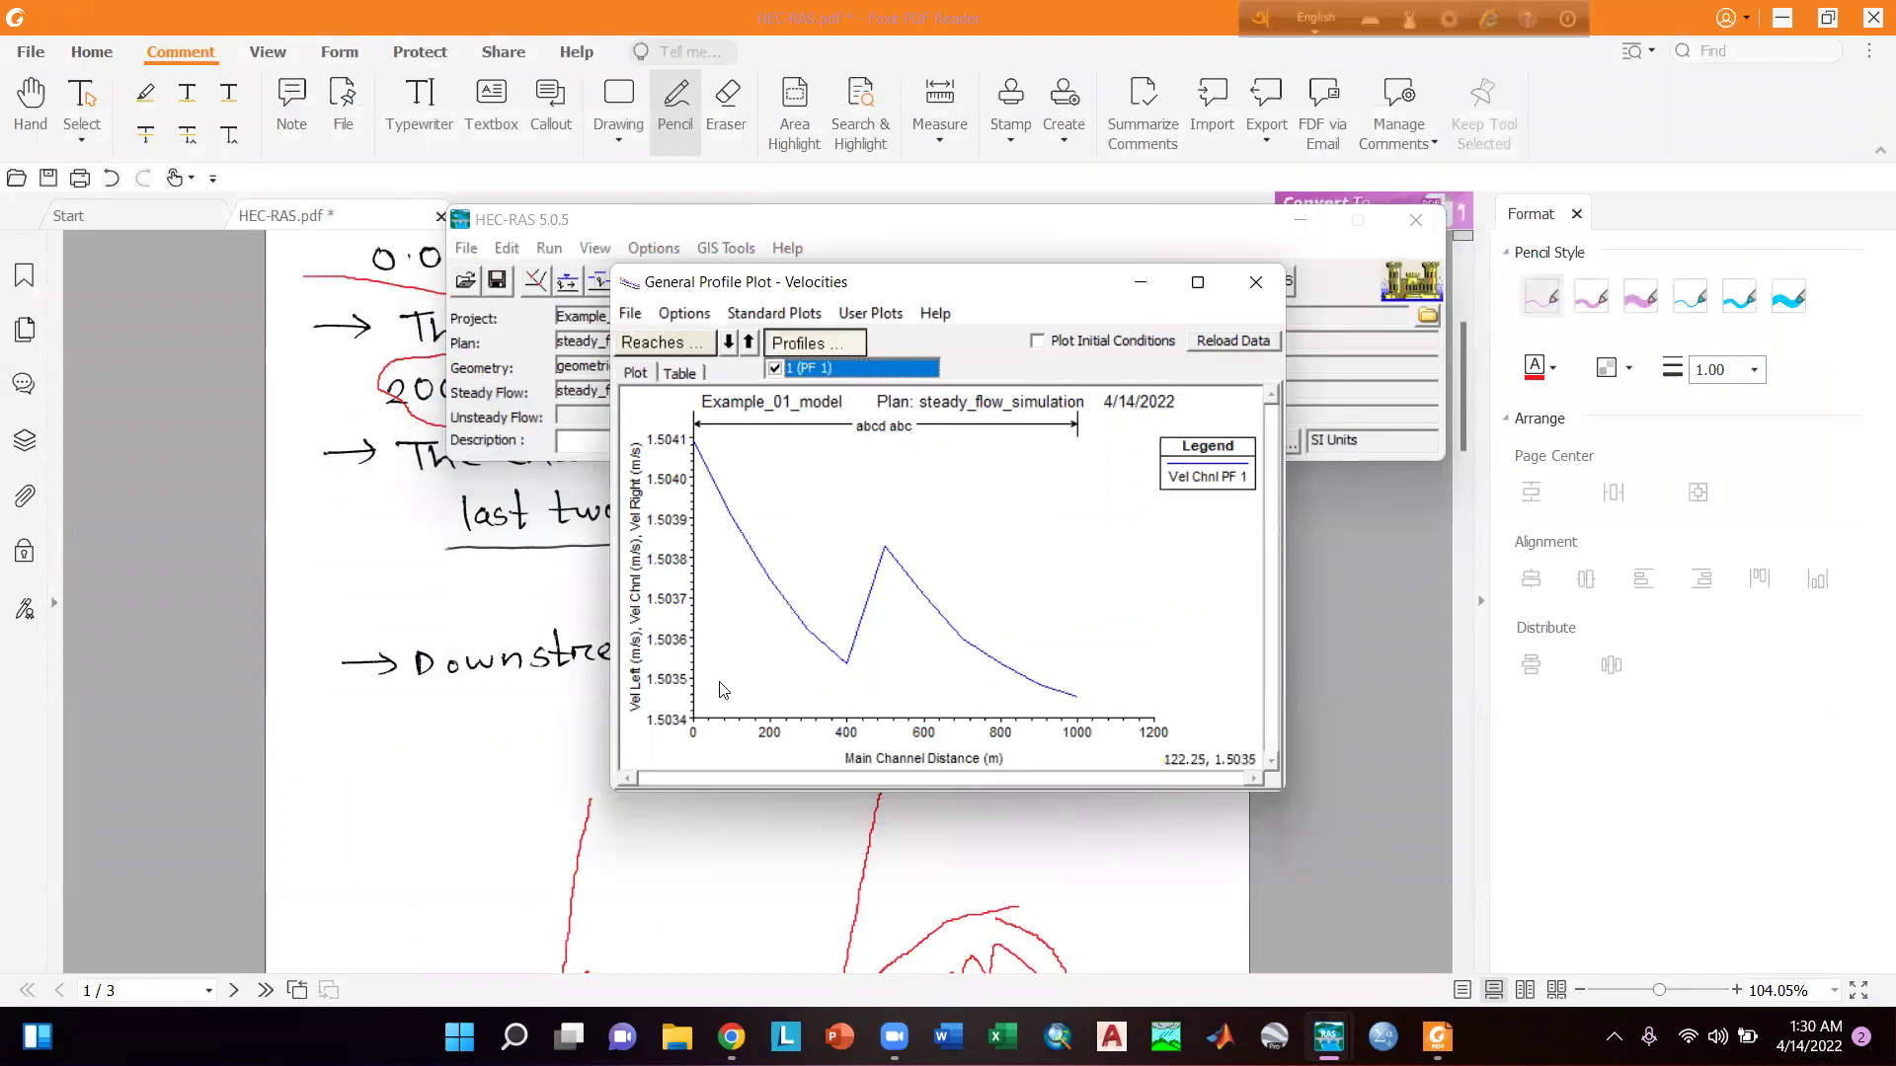
{"action": "left_click", "coordinate": [1280, 284]}
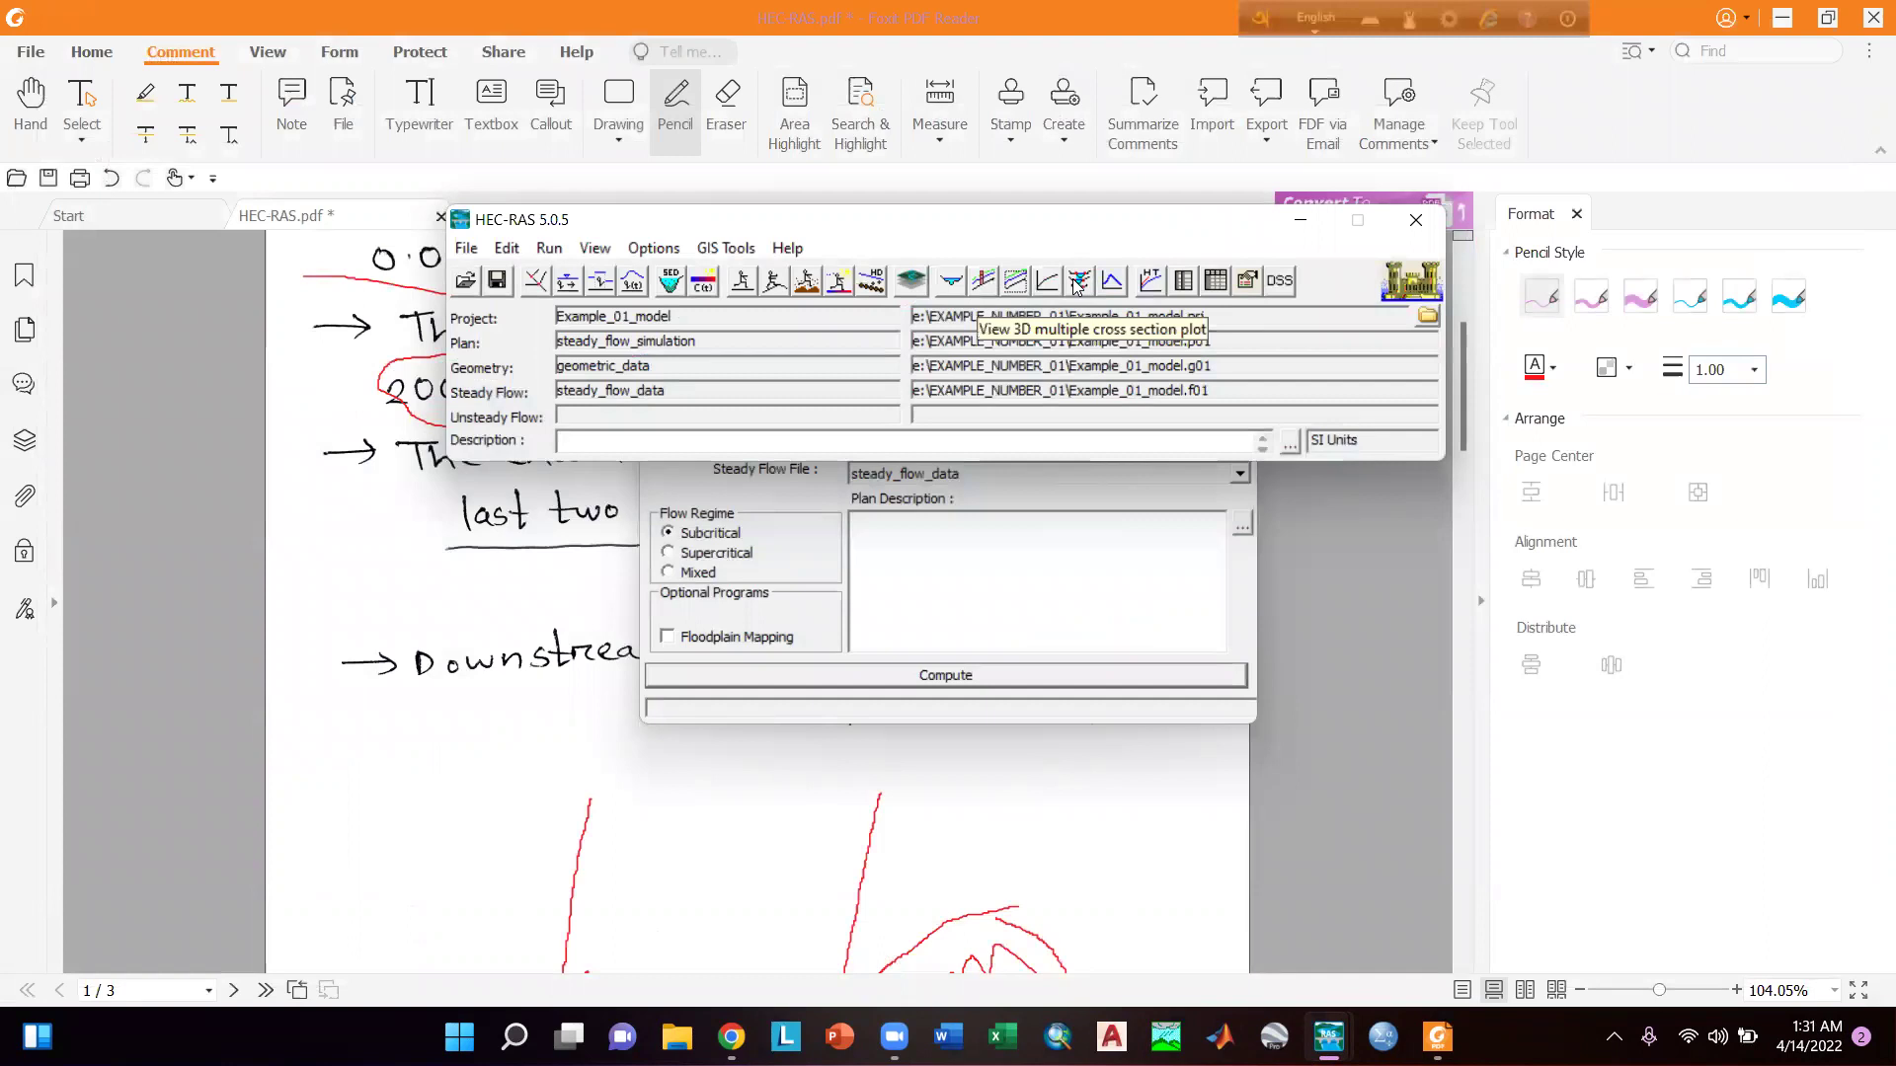
Open the X-Y-Z perspective plot enlarged and rotate the channel view to a rotation angle of 37.
{"action": "left_click", "coordinate": [1078, 283]}
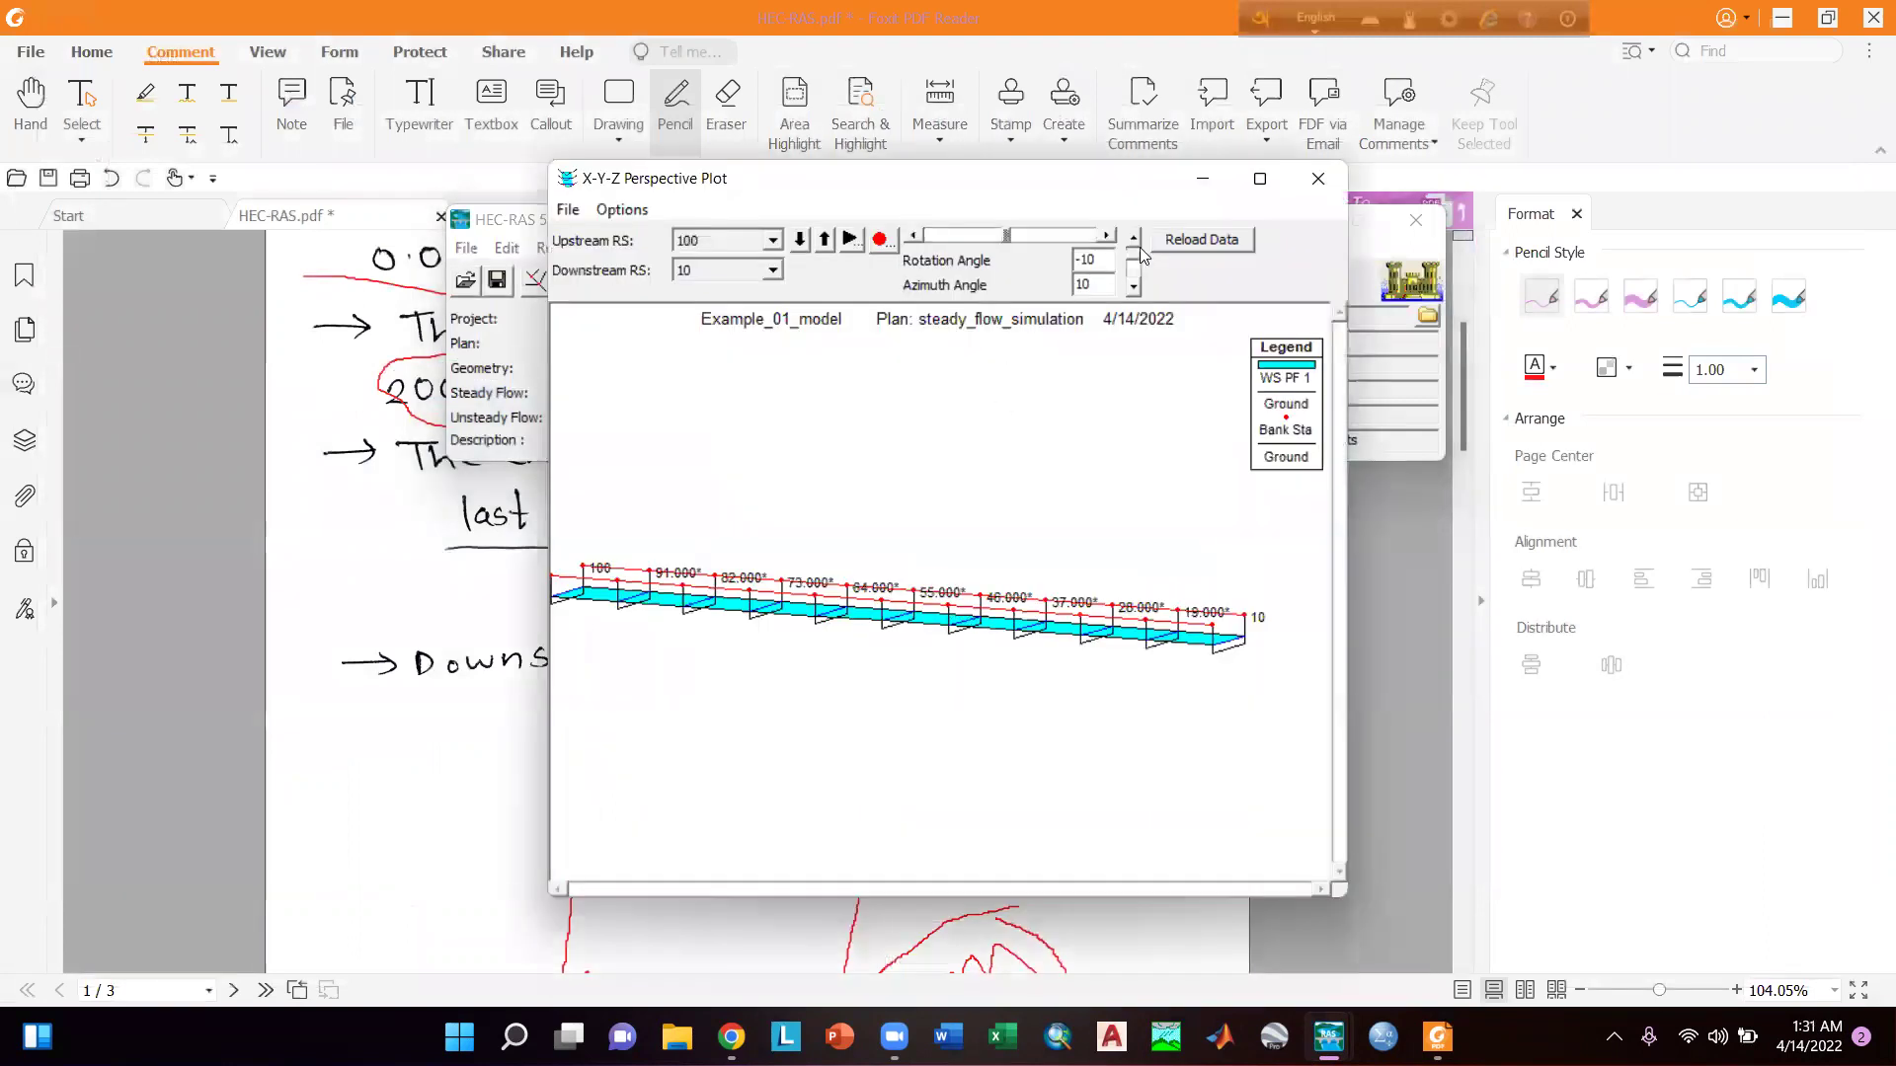
{"action": "left_click_drag", "start_coordinate": [1181, 205], "coordinate": [1126, 282]}
{"action": "left_click", "coordinate": [1204, 255]}
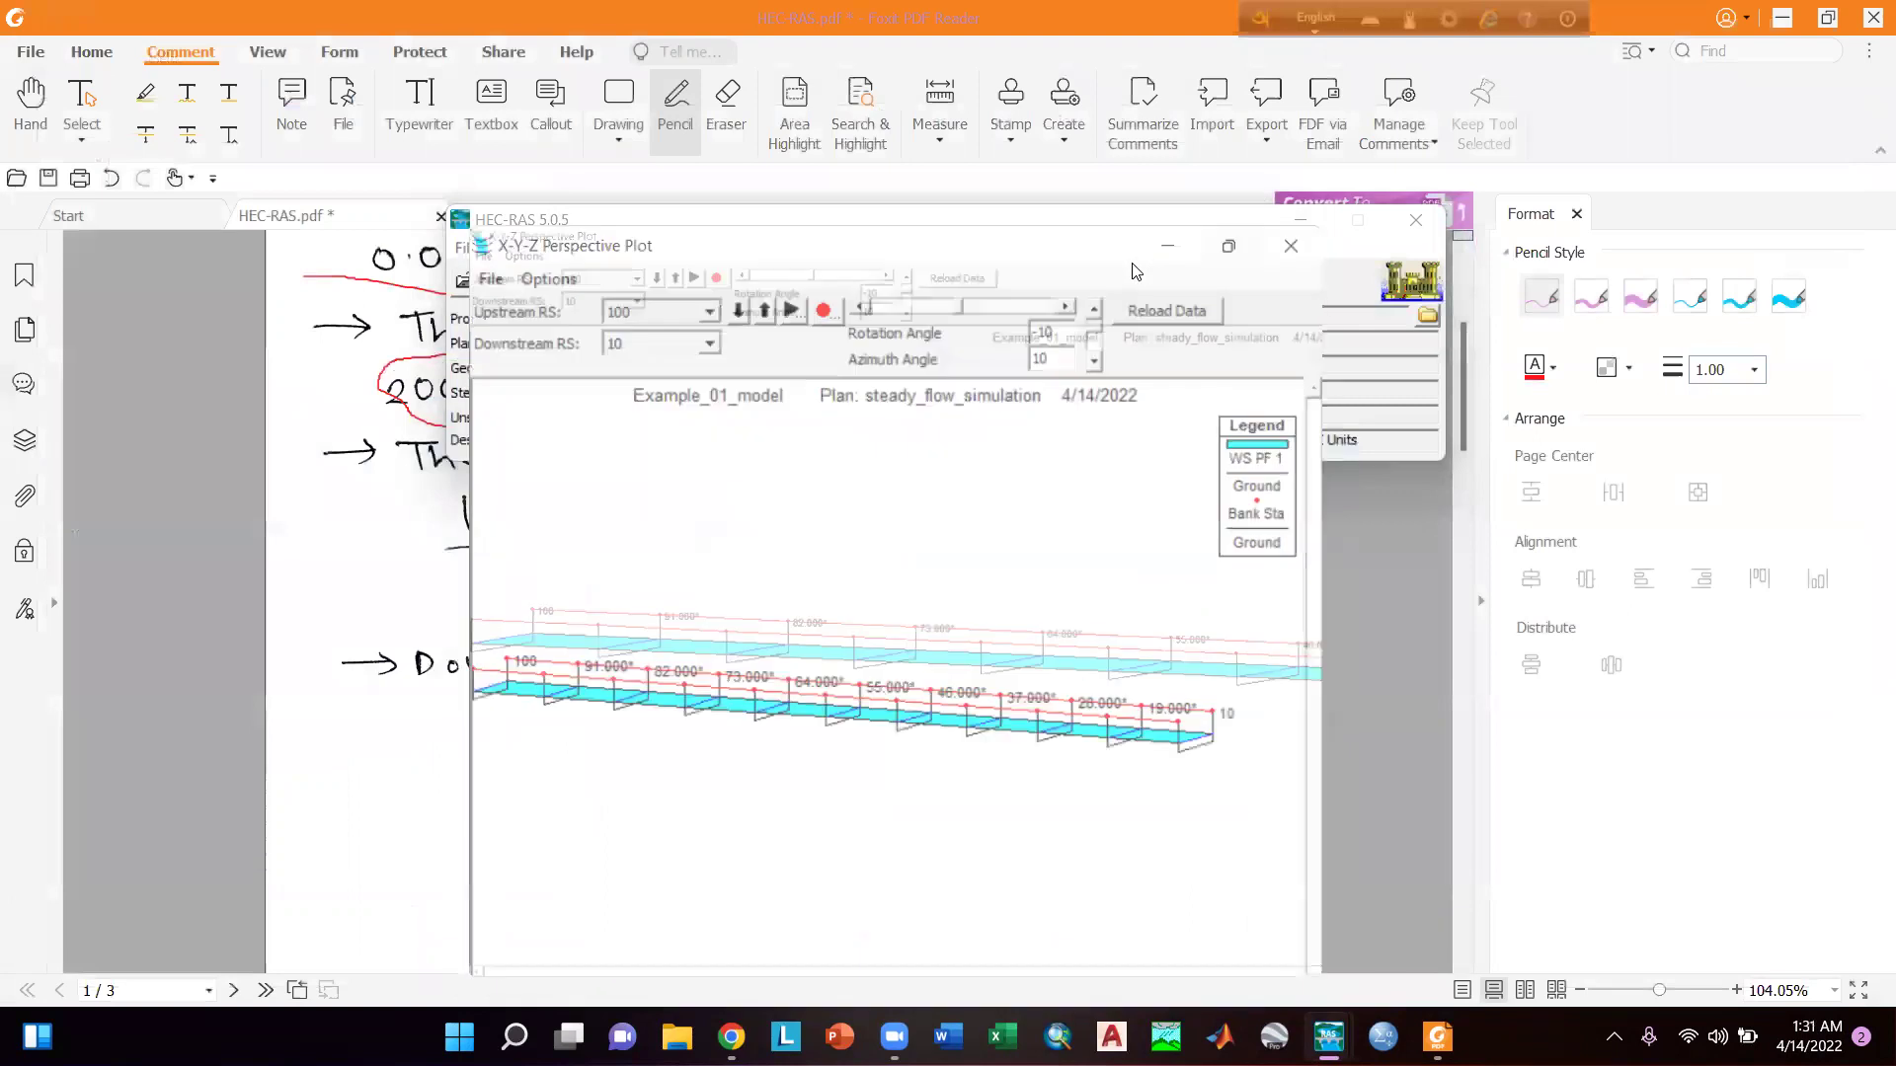
{"action": "left_click", "coordinate": [556, 66]}
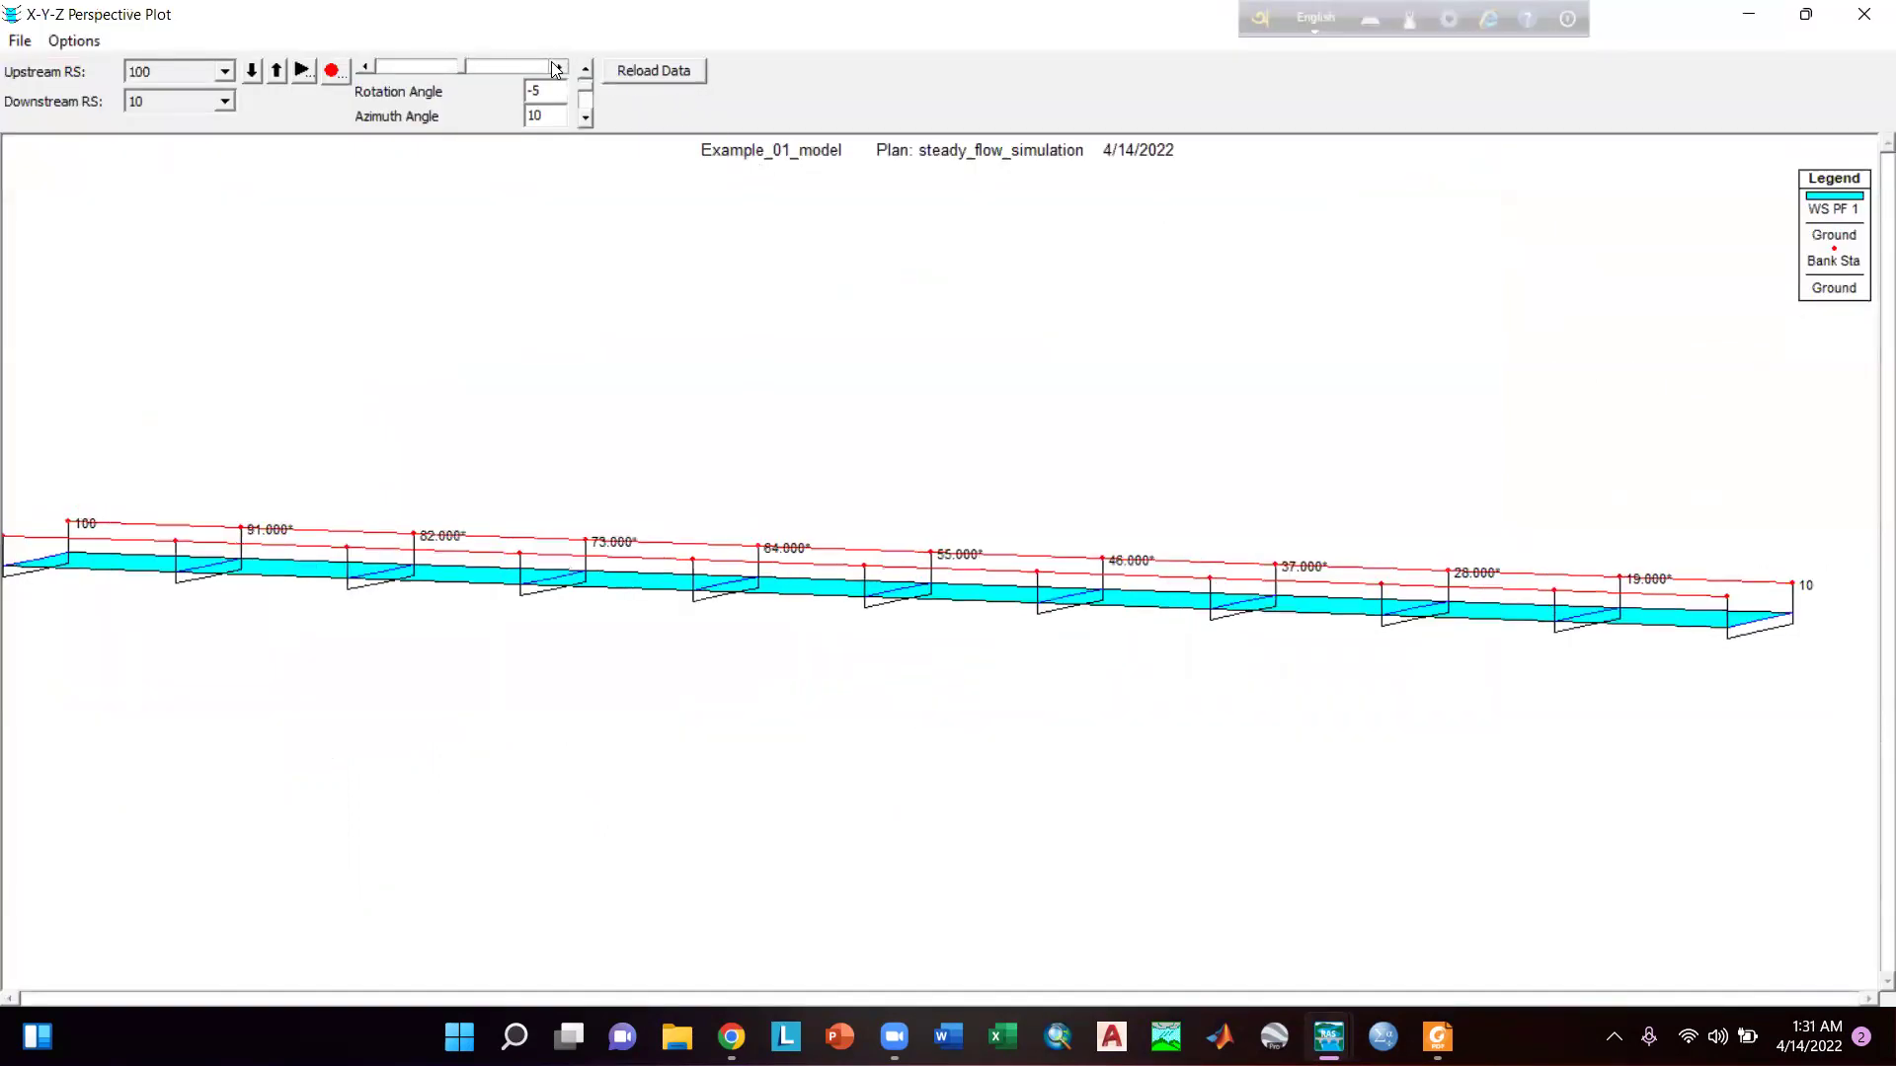
{"action": "left_click", "coordinate": [369, 69]}
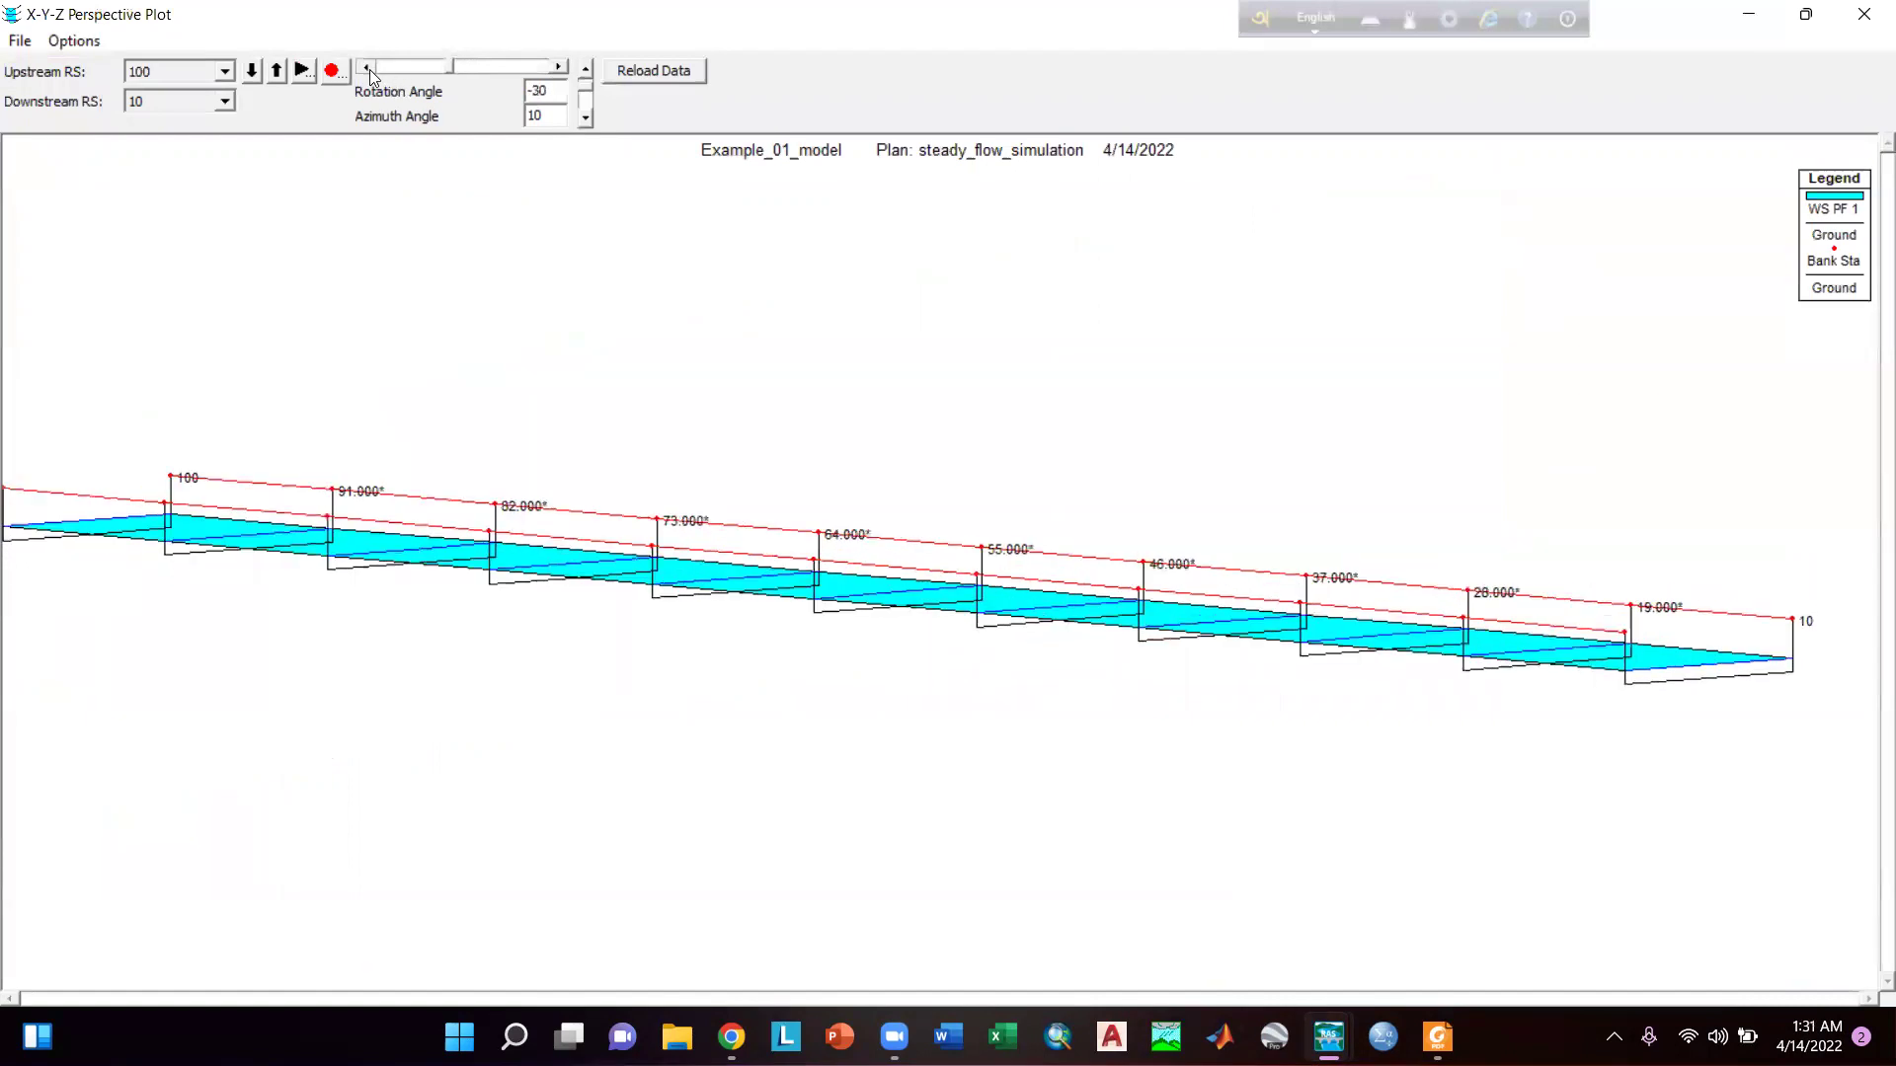
{"action": "left_click", "coordinate": [369, 69]}
{"action": "left_click_drag", "start_coordinate": [445, 69], "coordinate": [484, 71]}
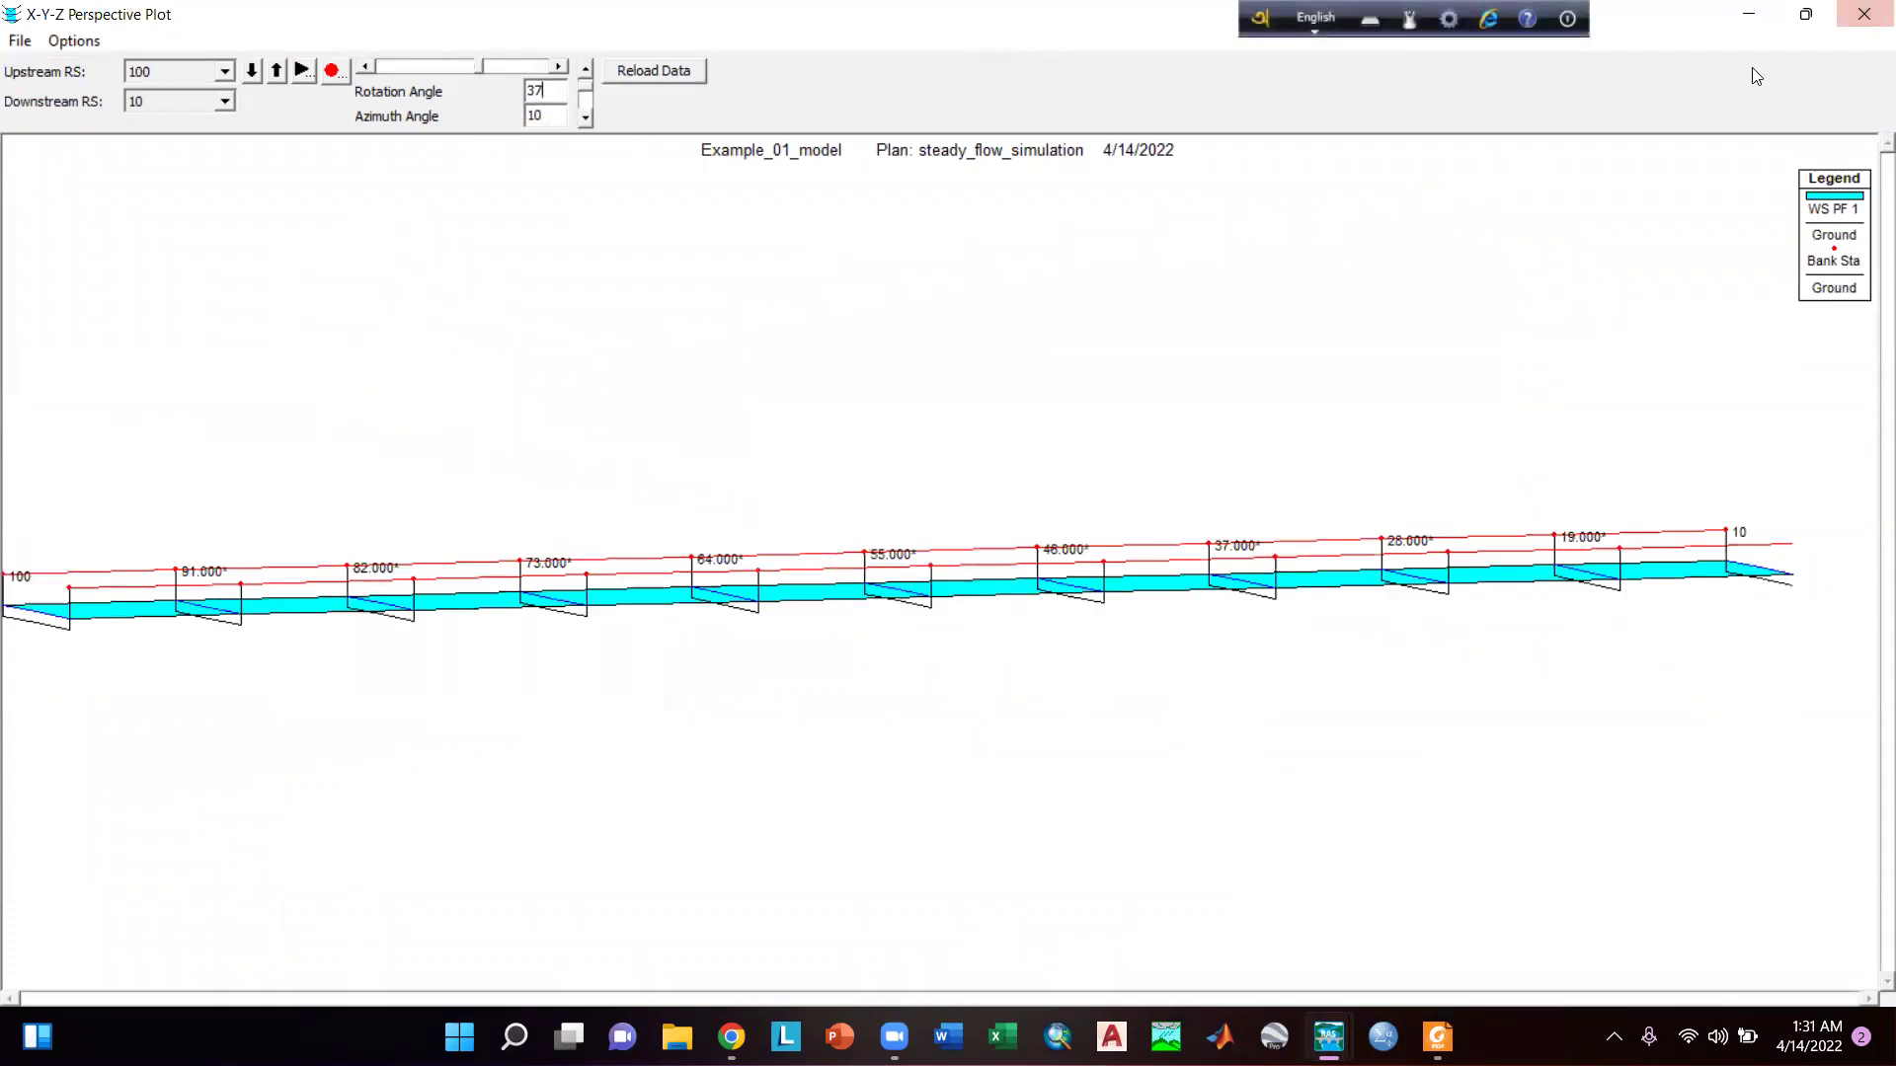
Narrow the perspective plot's river station range until both the upstream and downstream stations are 37.000*.
{"action": "left_click", "coordinate": [182, 74]}
{"action": "left_click", "coordinate": [185, 110]}
{"action": "left_click", "coordinate": [203, 72]}
{"action": "left_click", "coordinate": [180, 174]}
{"action": "left_click", "coordinate": [201, 71]}
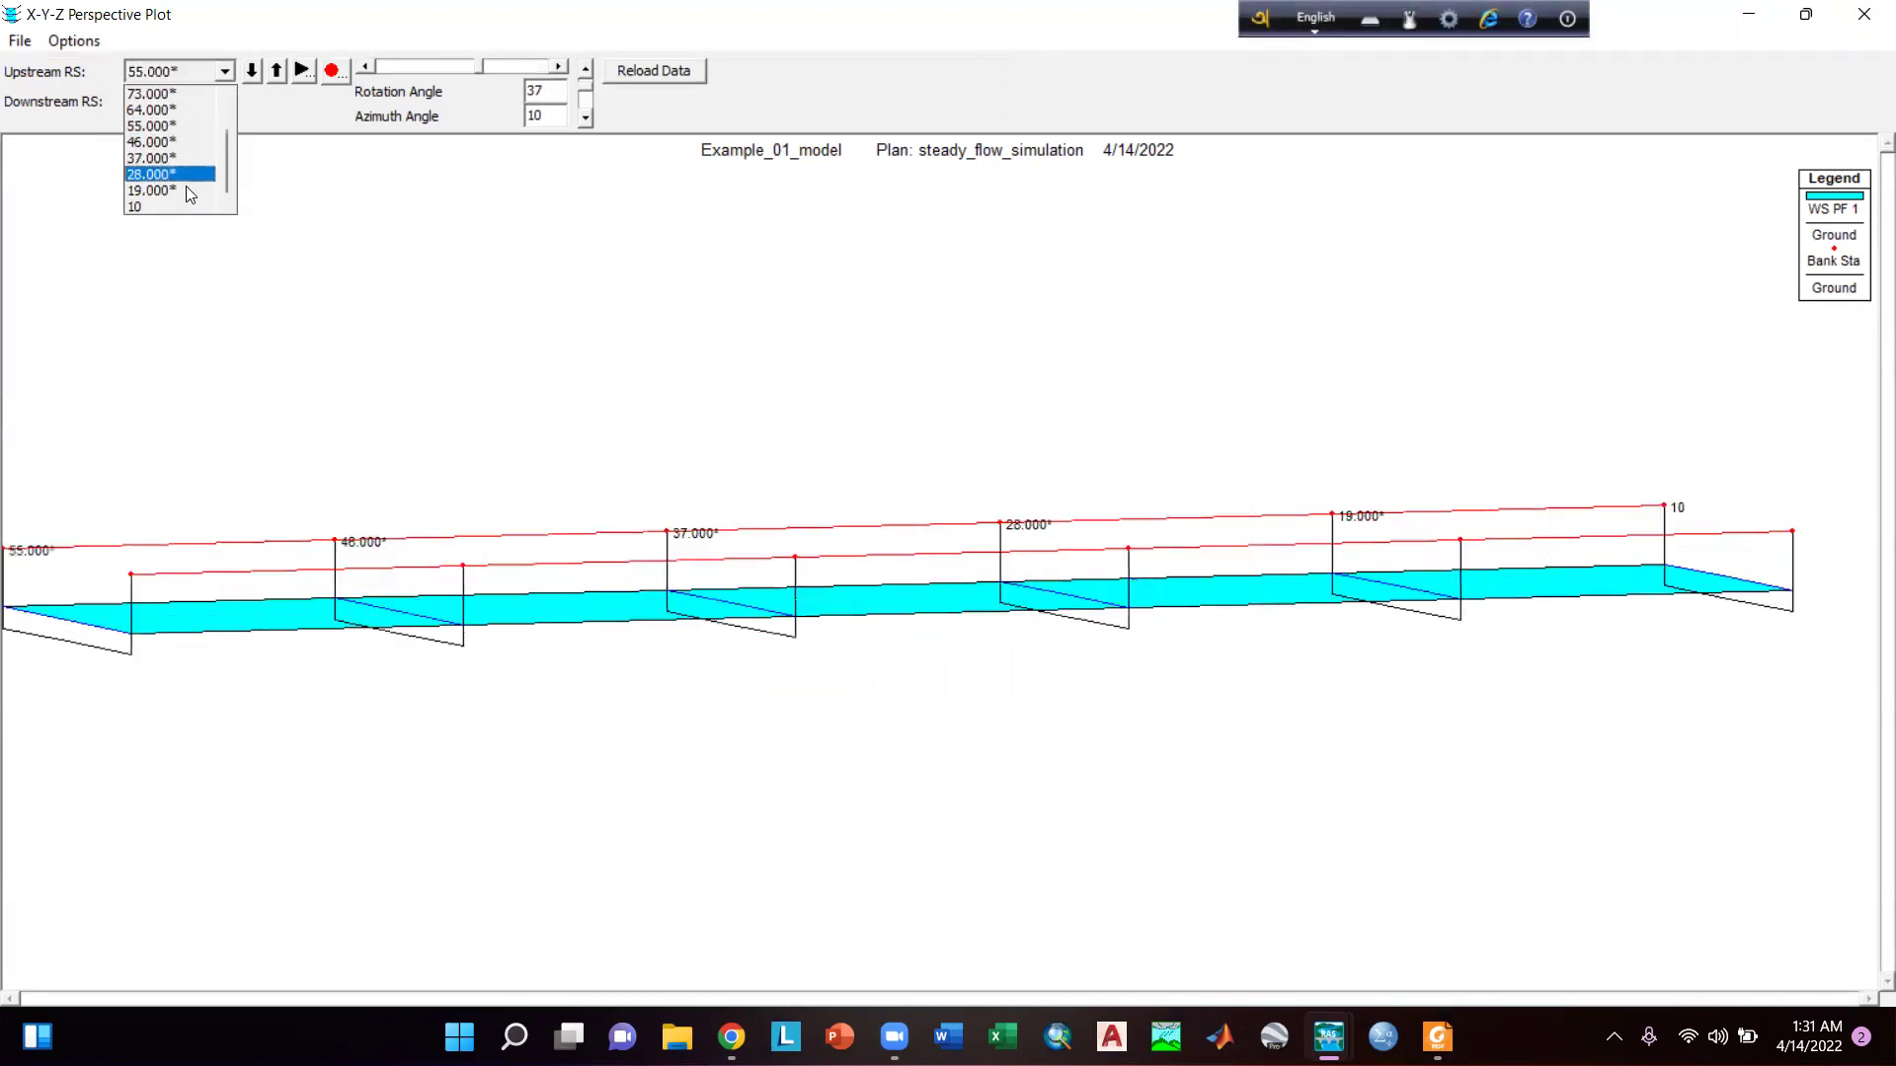
{"action": "left_click", "coordinate": [185, 184]}
{"action": "left_click", "coordinate": [193, 101]}
{"action": "left_click", "coordinate": [193, 114]}
{"action": "left_click", "coordinate": [196, 89]}
{"action": "left_click", "coordinate": [181, 149]}
{"action": "left_click", "coordinate": [203, 144]}
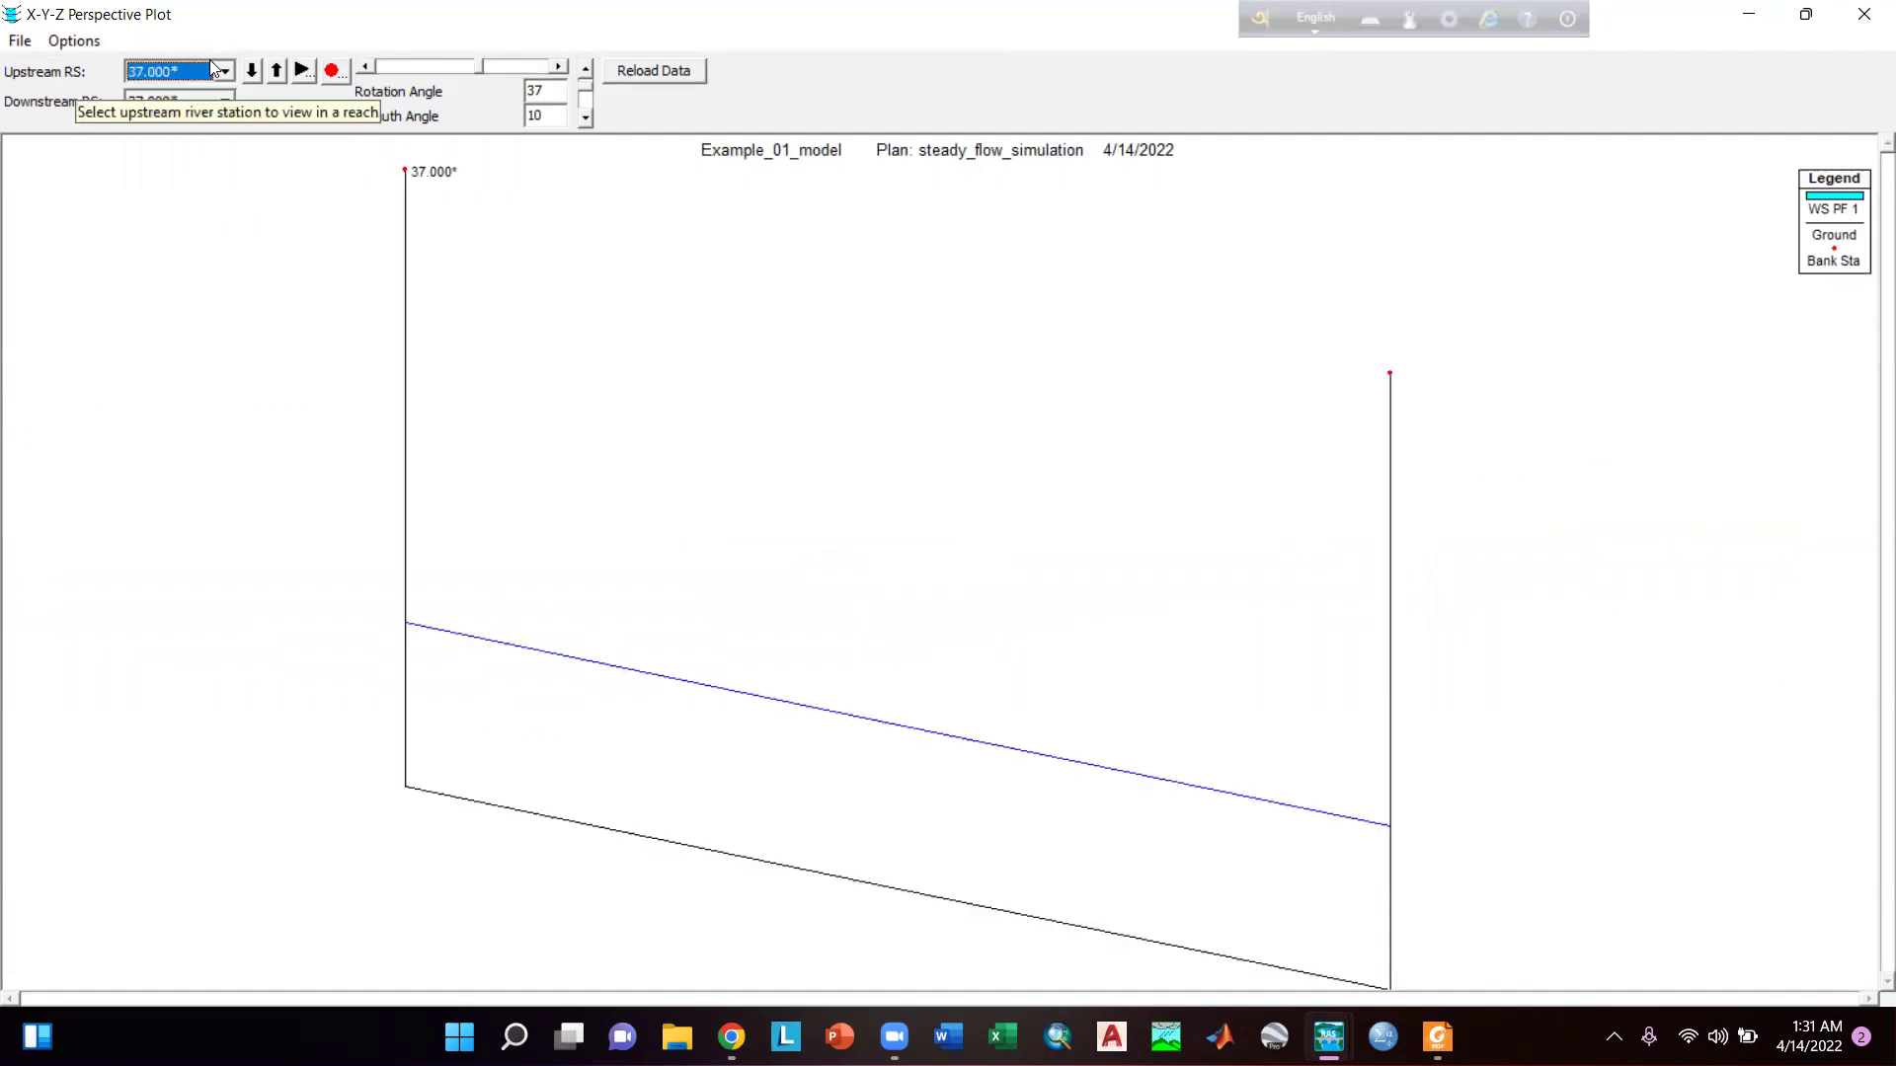
Set the perspective plot's upstream river station to 55.000* to view the channel down to station 37.000*.
{"action": "left_click", "coordinate": [186, 73]}
{"action": "left_click", "coordinate": [170, 108]}
{"action": "left_click", "coordinate": [226, 71]}
{"action": "left_click", "coordinate": [168, 125]}
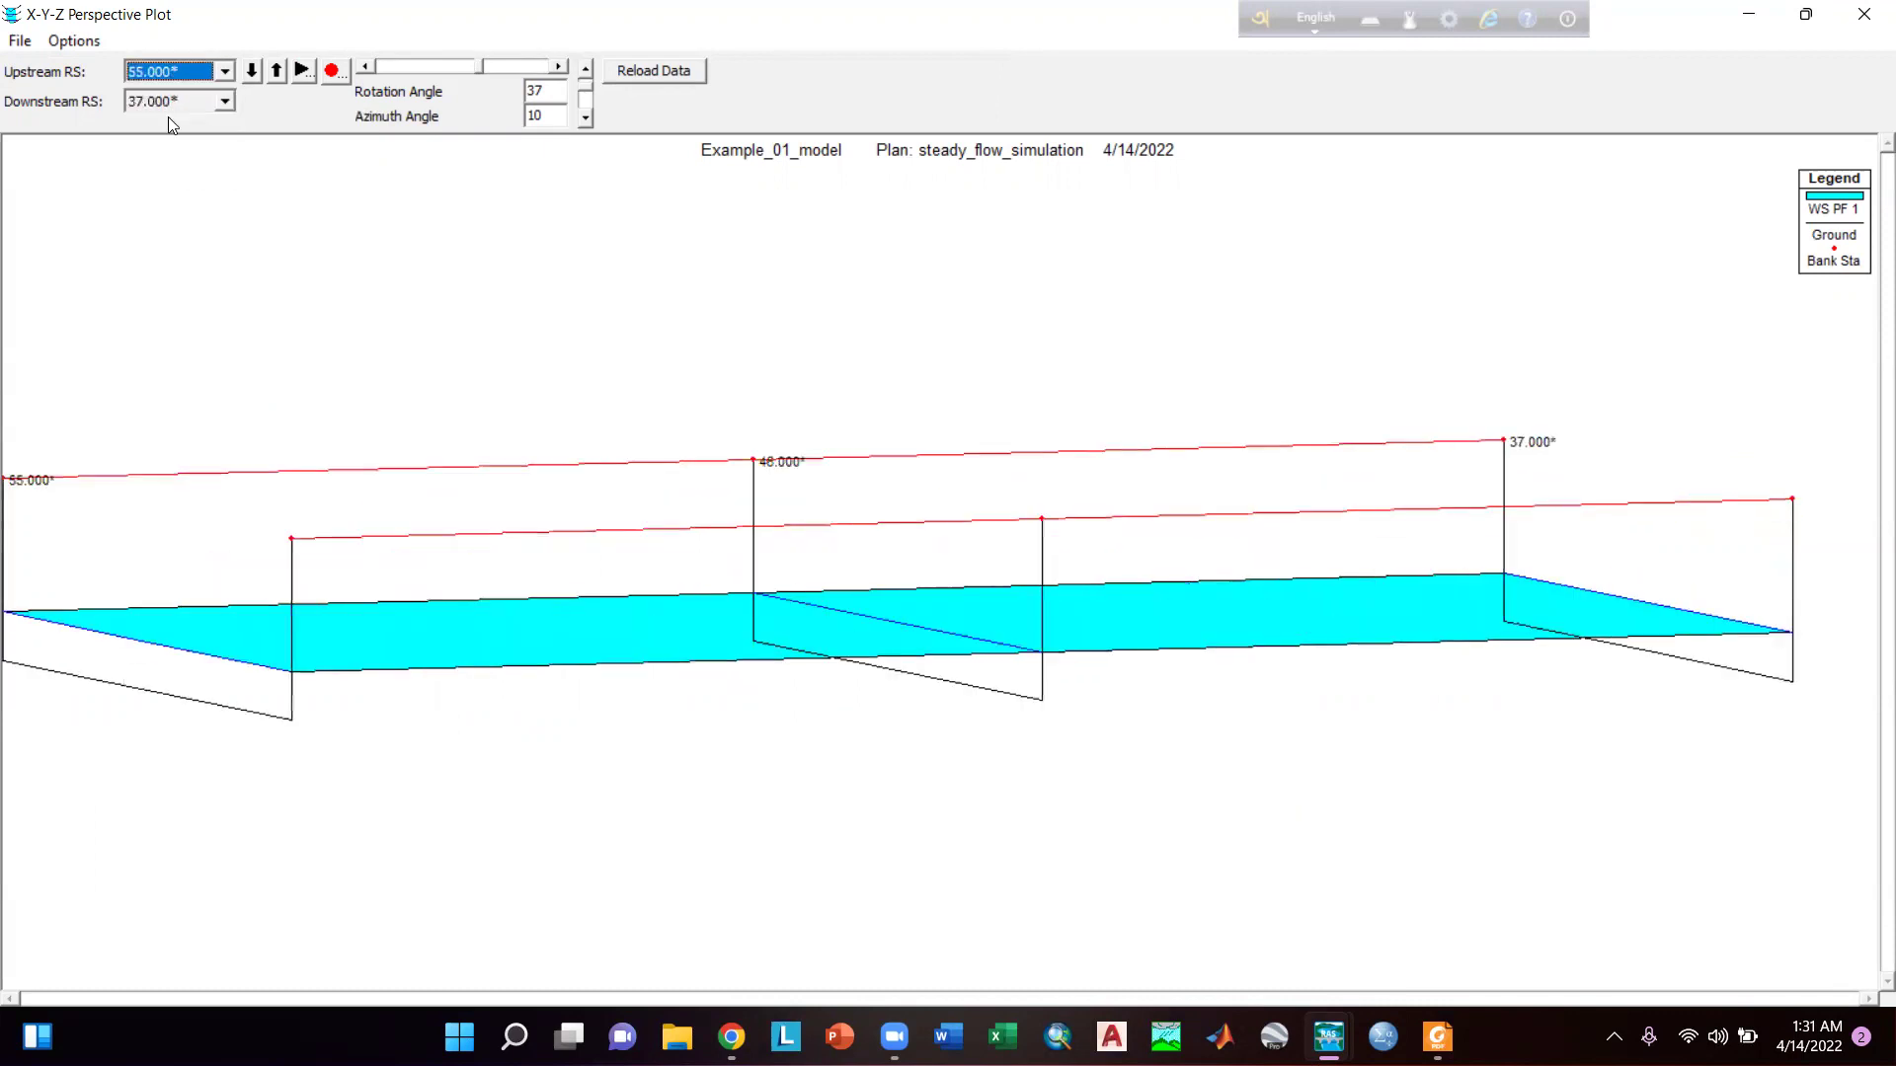
{"action": "left_click", "coordinate": [207, 71]}
{"action": "left_click", "coordinate": [194, 126]}
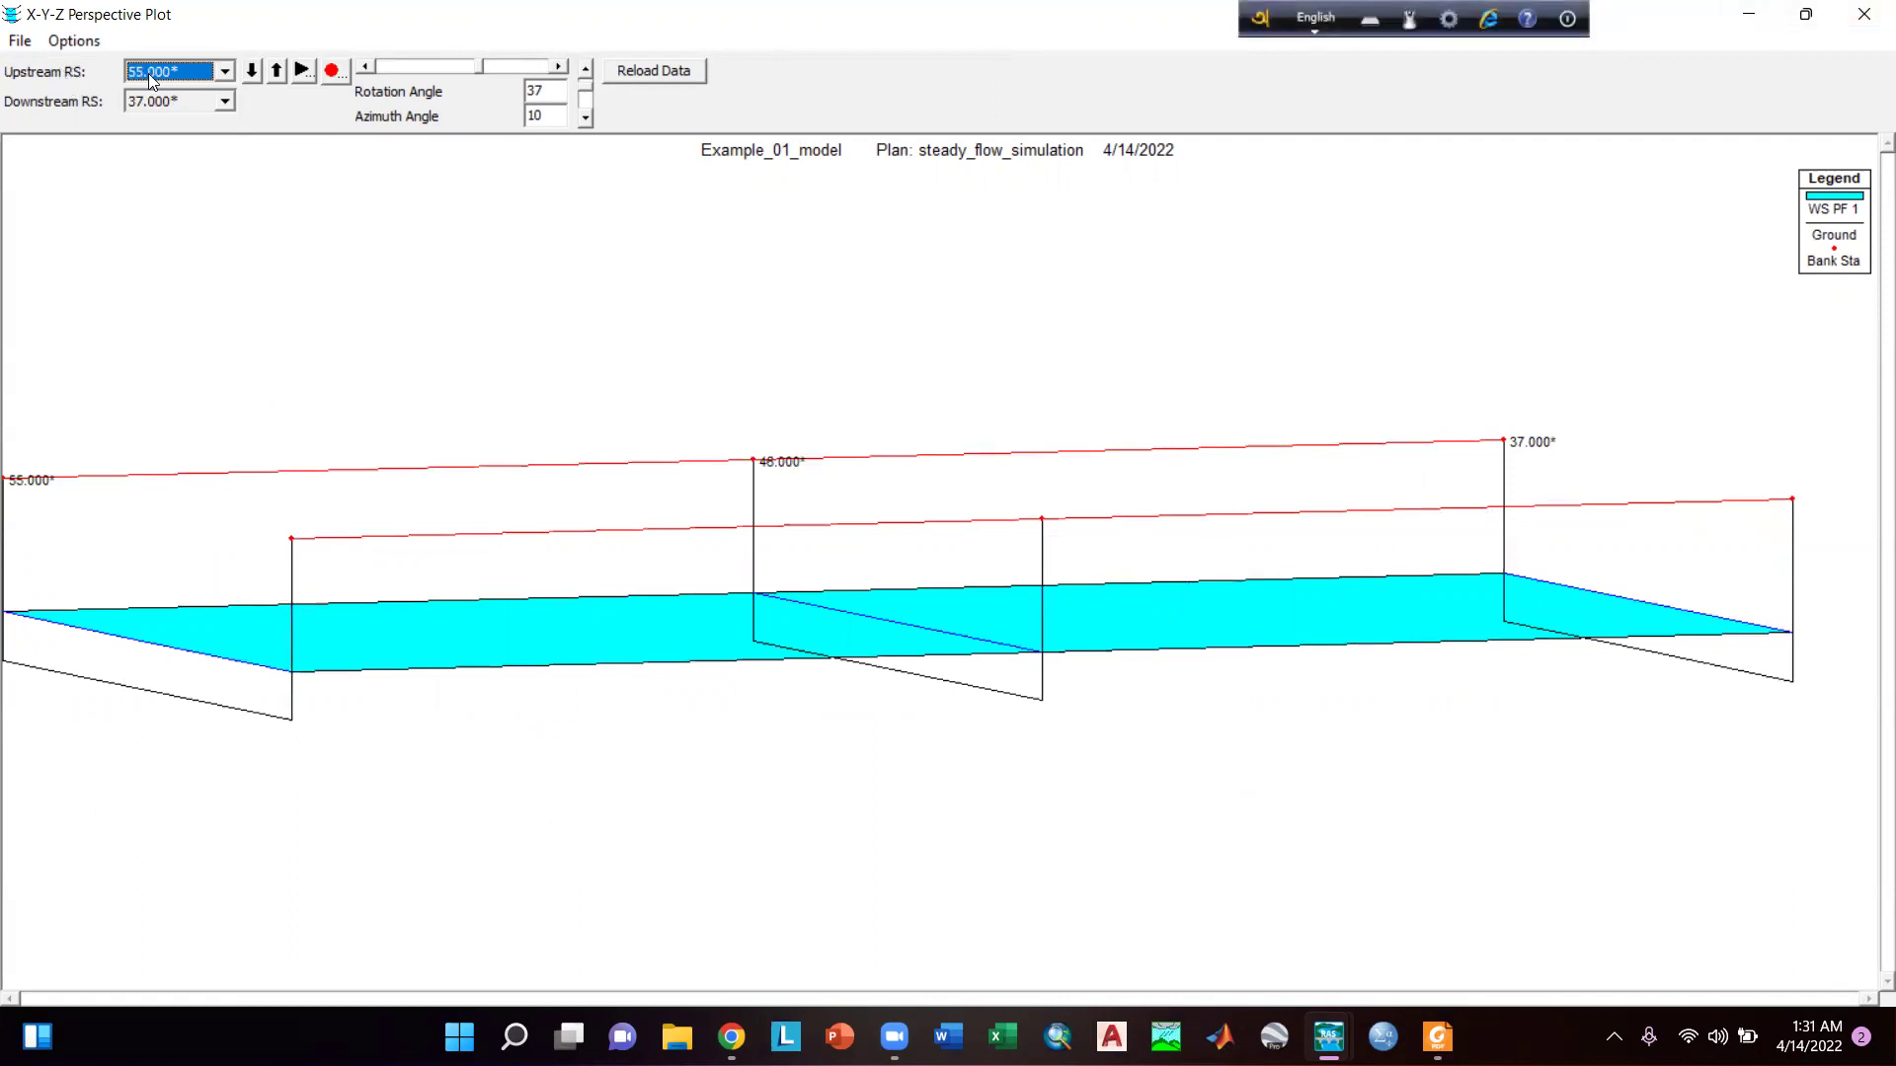
Set the perspective plot's downstream station to 55.000*, change the rotation angle to 15, and close the plot.
{"action": "left_click", "coordinate": [186, 99]}
{"action": "left_click", "coordinate": [187, 170]}
{"action": "left_click", "coordinate": [207, 101]}
{"action": "left_click", "coordinate": [188, 155]}
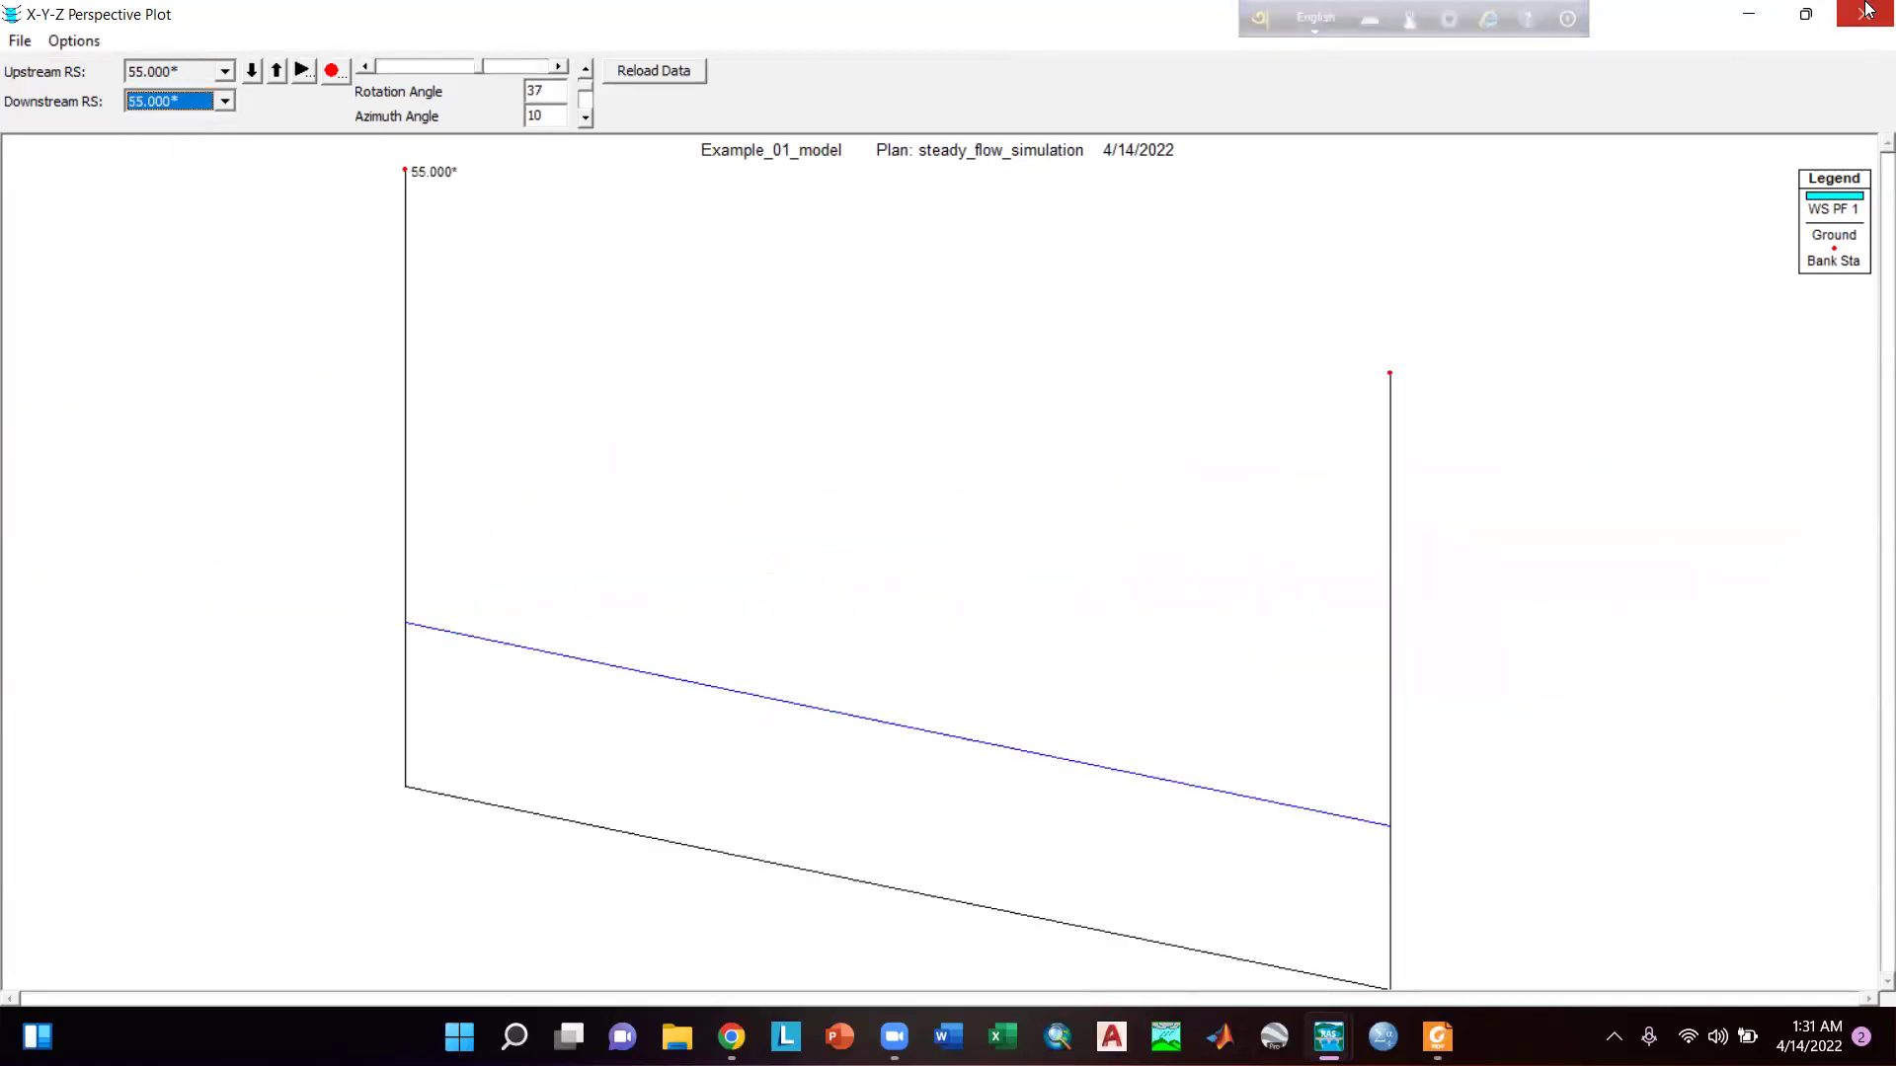
{"action": "left_click", "coordinate": [465, 66]}
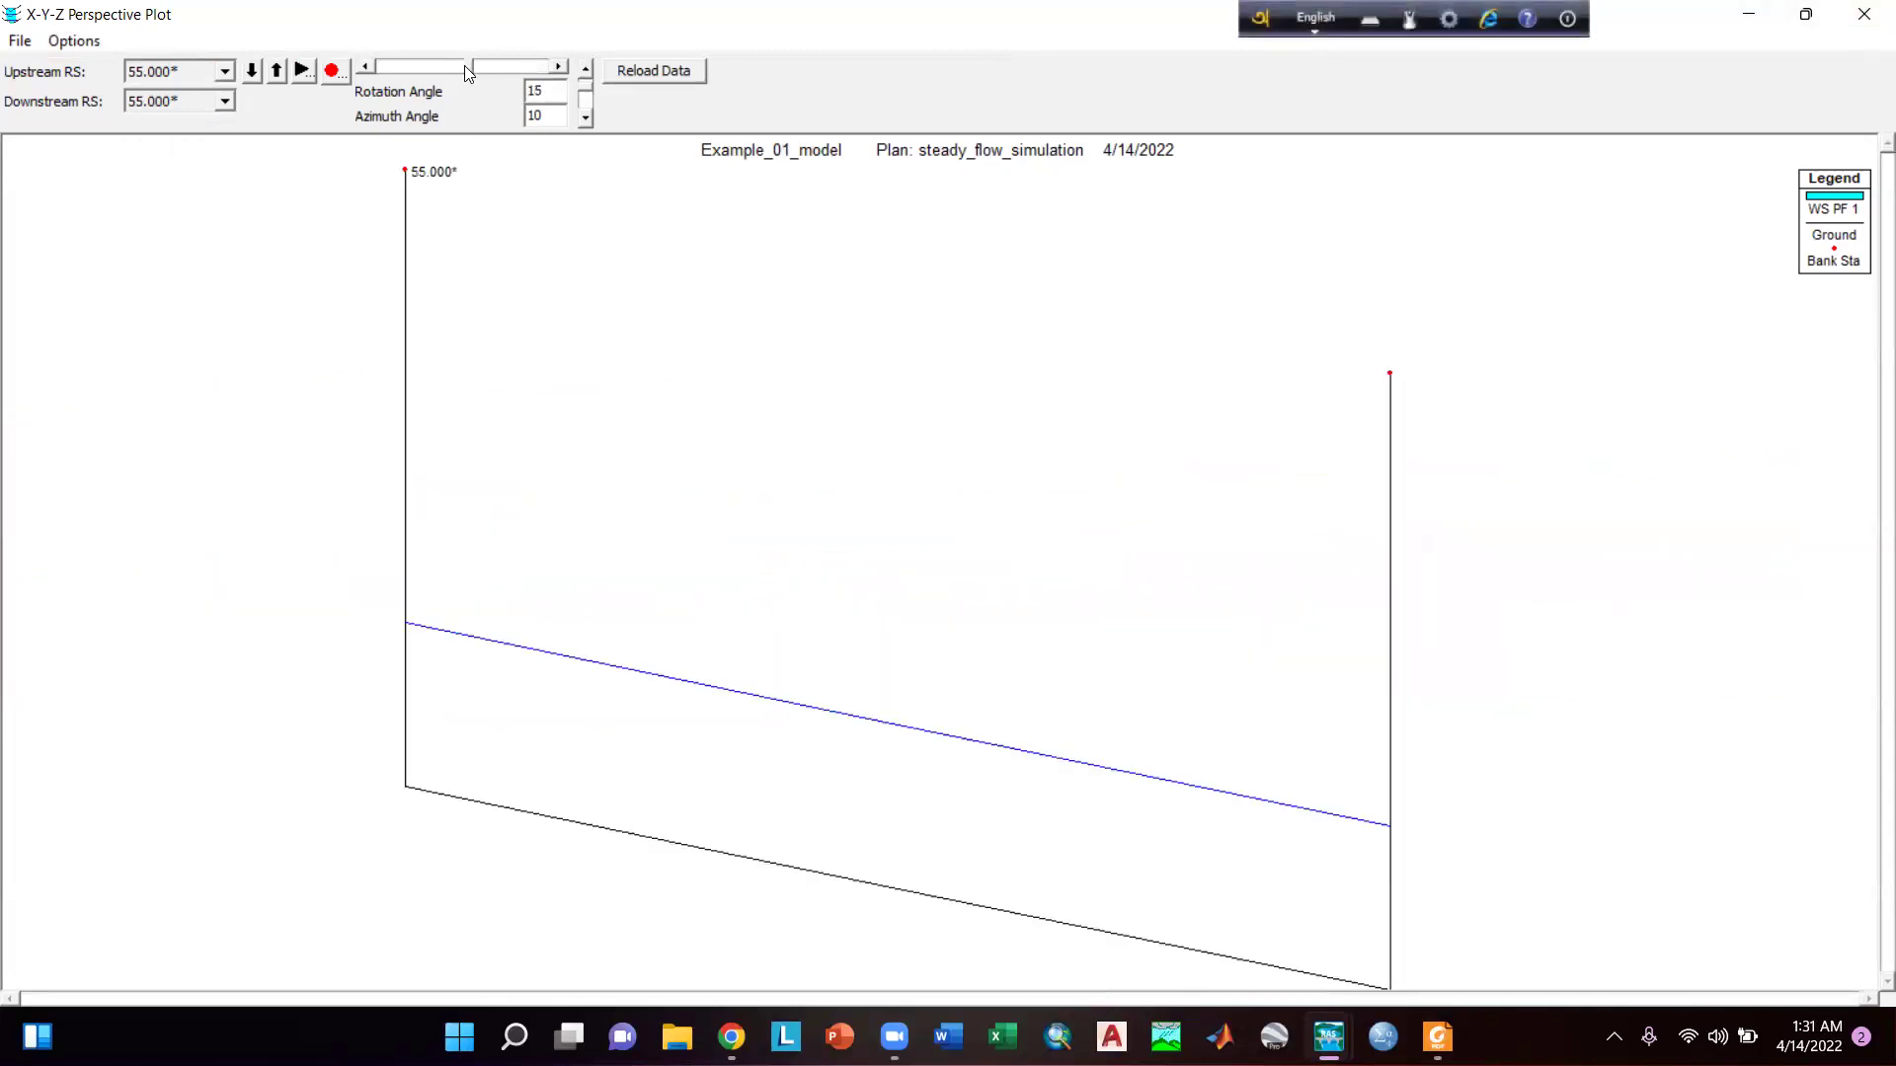
{"action": "left_click", "coordinate": [1866, 12]}
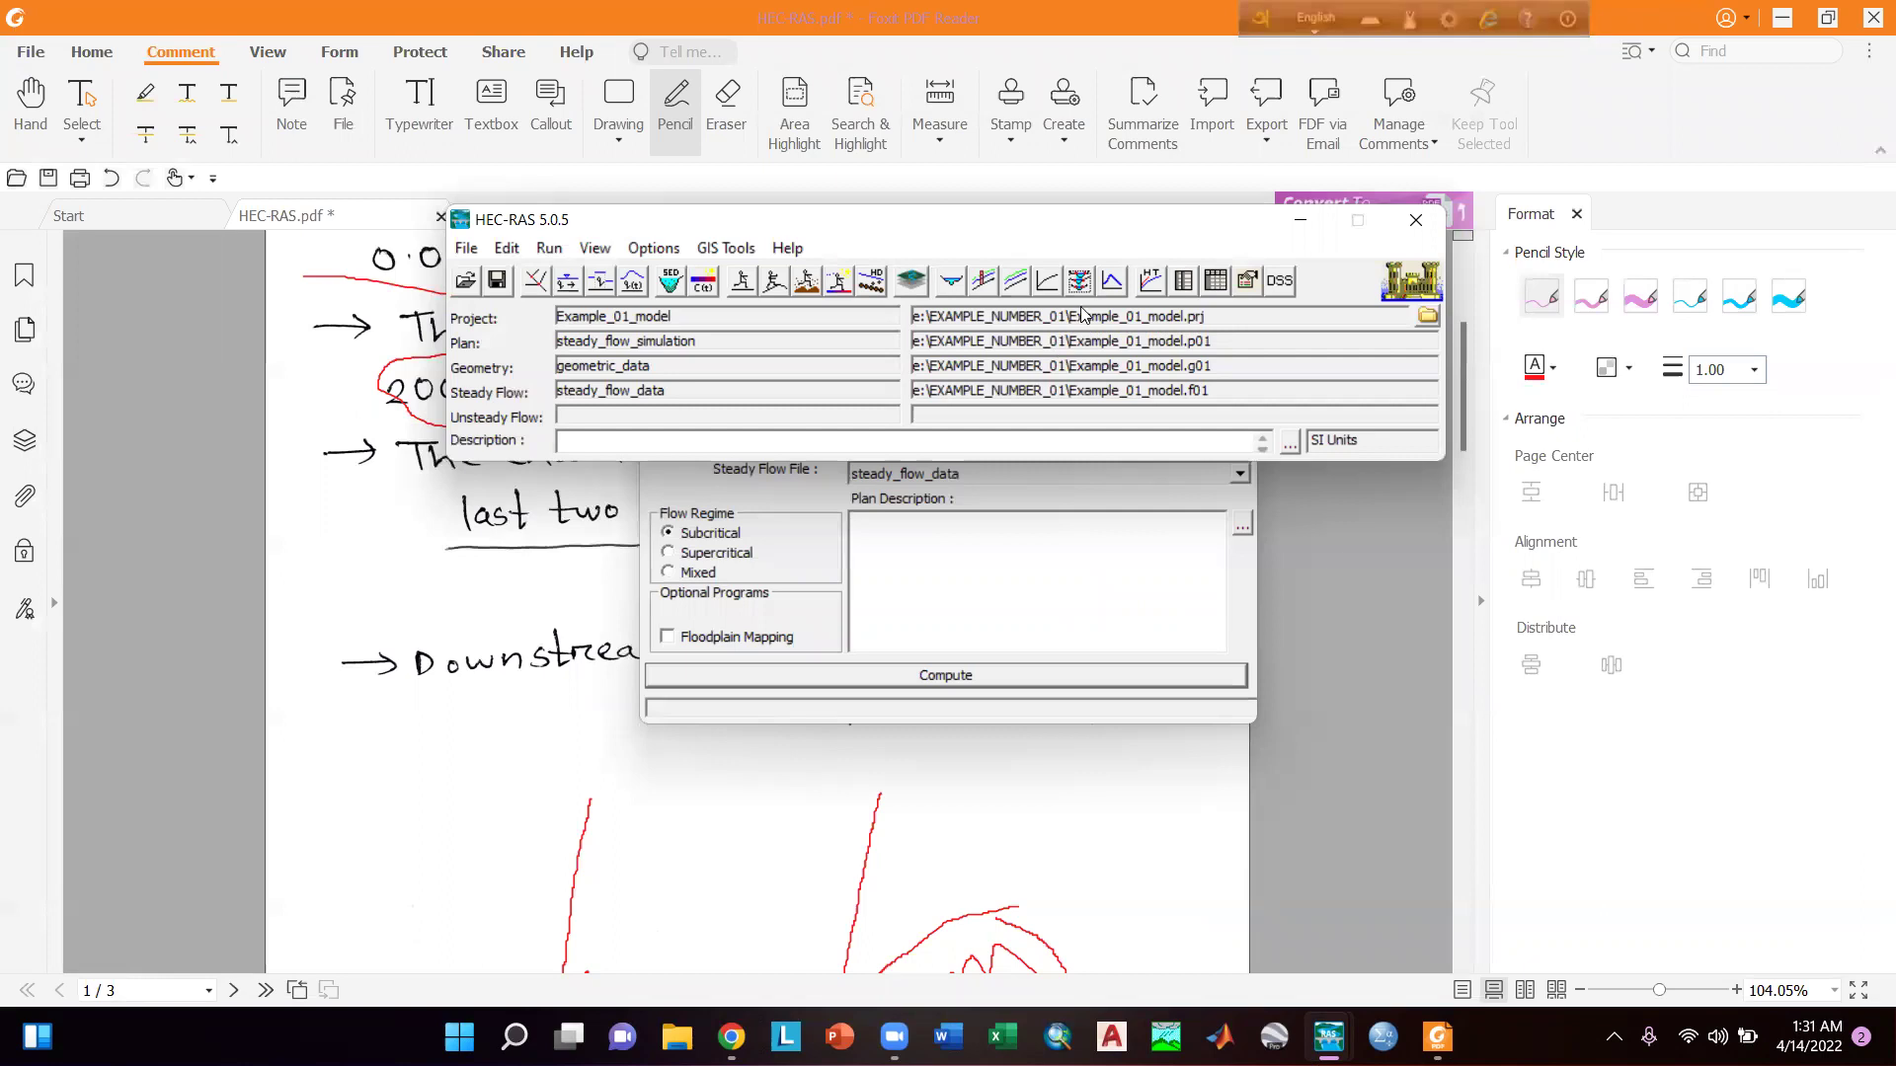
Check the stage and flow hydrographs at river station 100, and briefly reopen and close the X-Y-Z perspective plot.
{"action": "left_click", "coordinate": [1116, 286]}
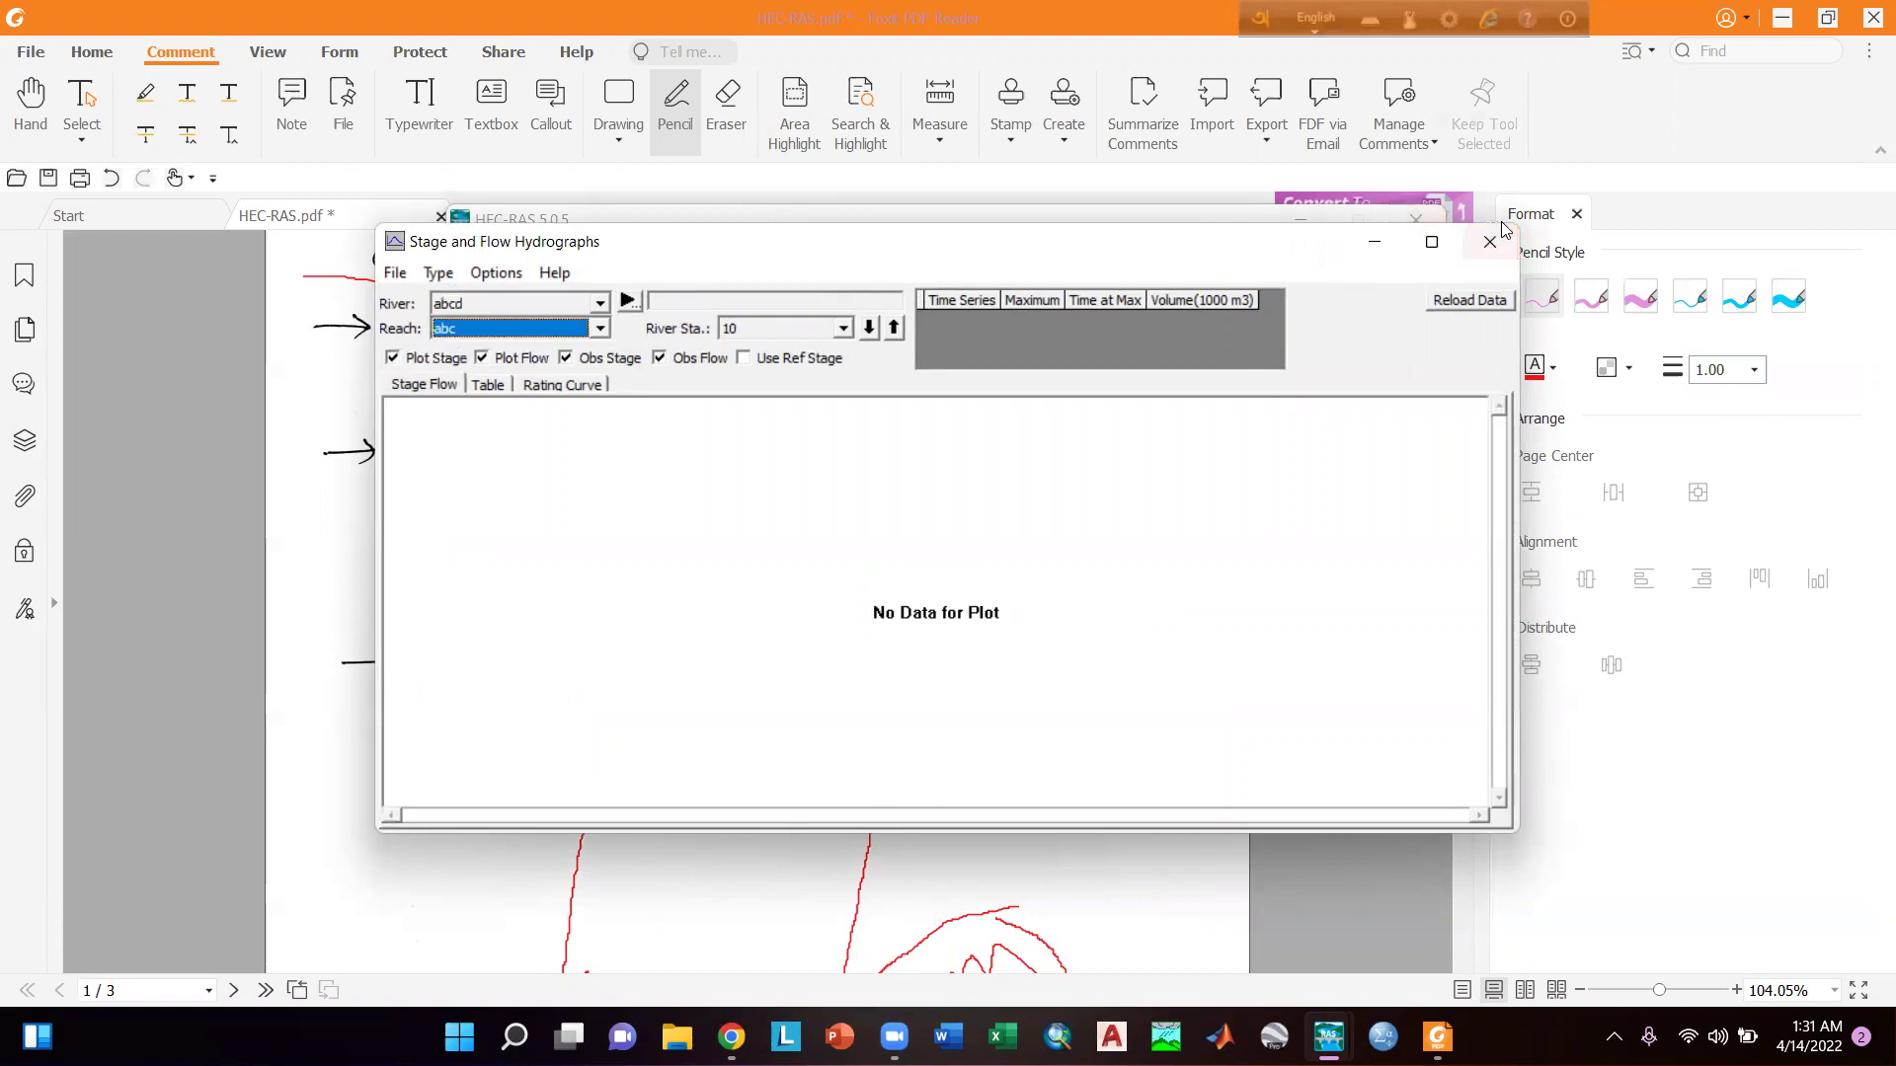
{"action": "left_click", "coordinate": [844, 328]}
{"action": "left_click", "coordinate": [796, 359]}
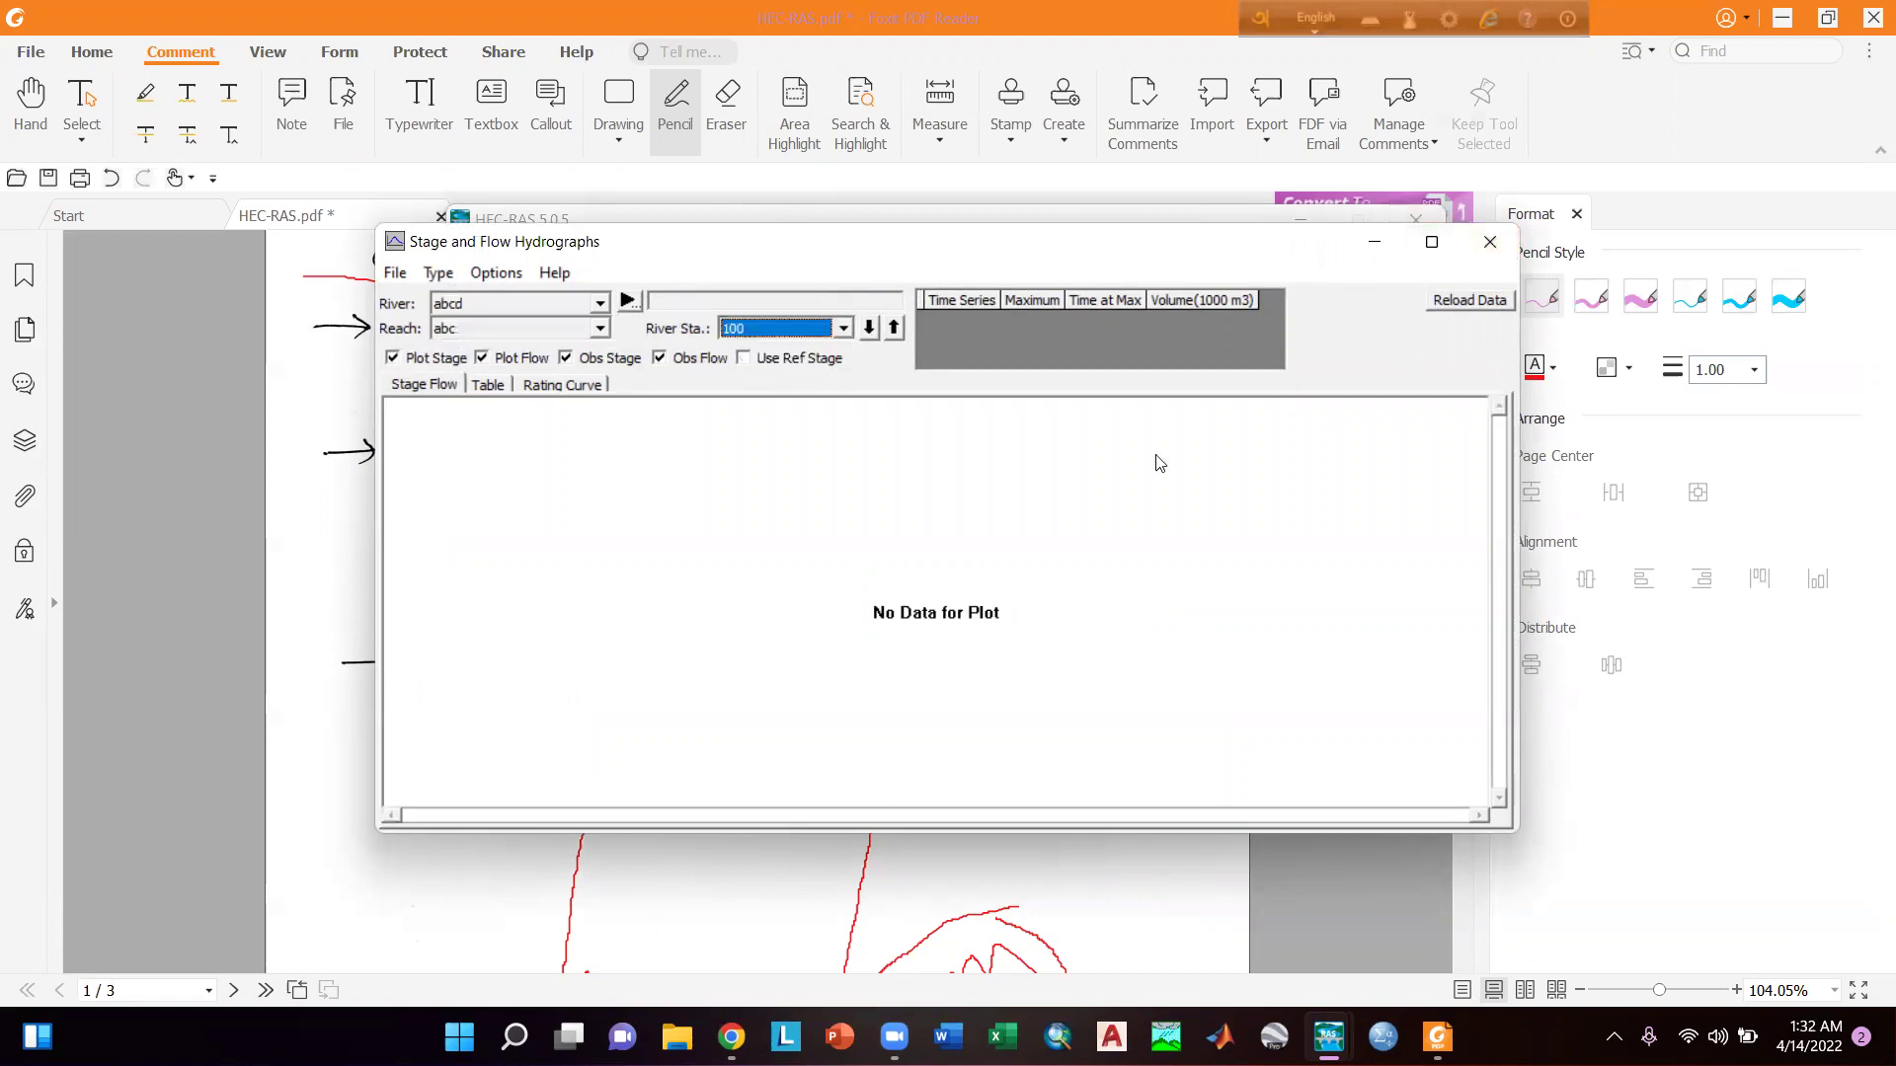
{"action": "left_click", "coordinate": [1490, 243]}
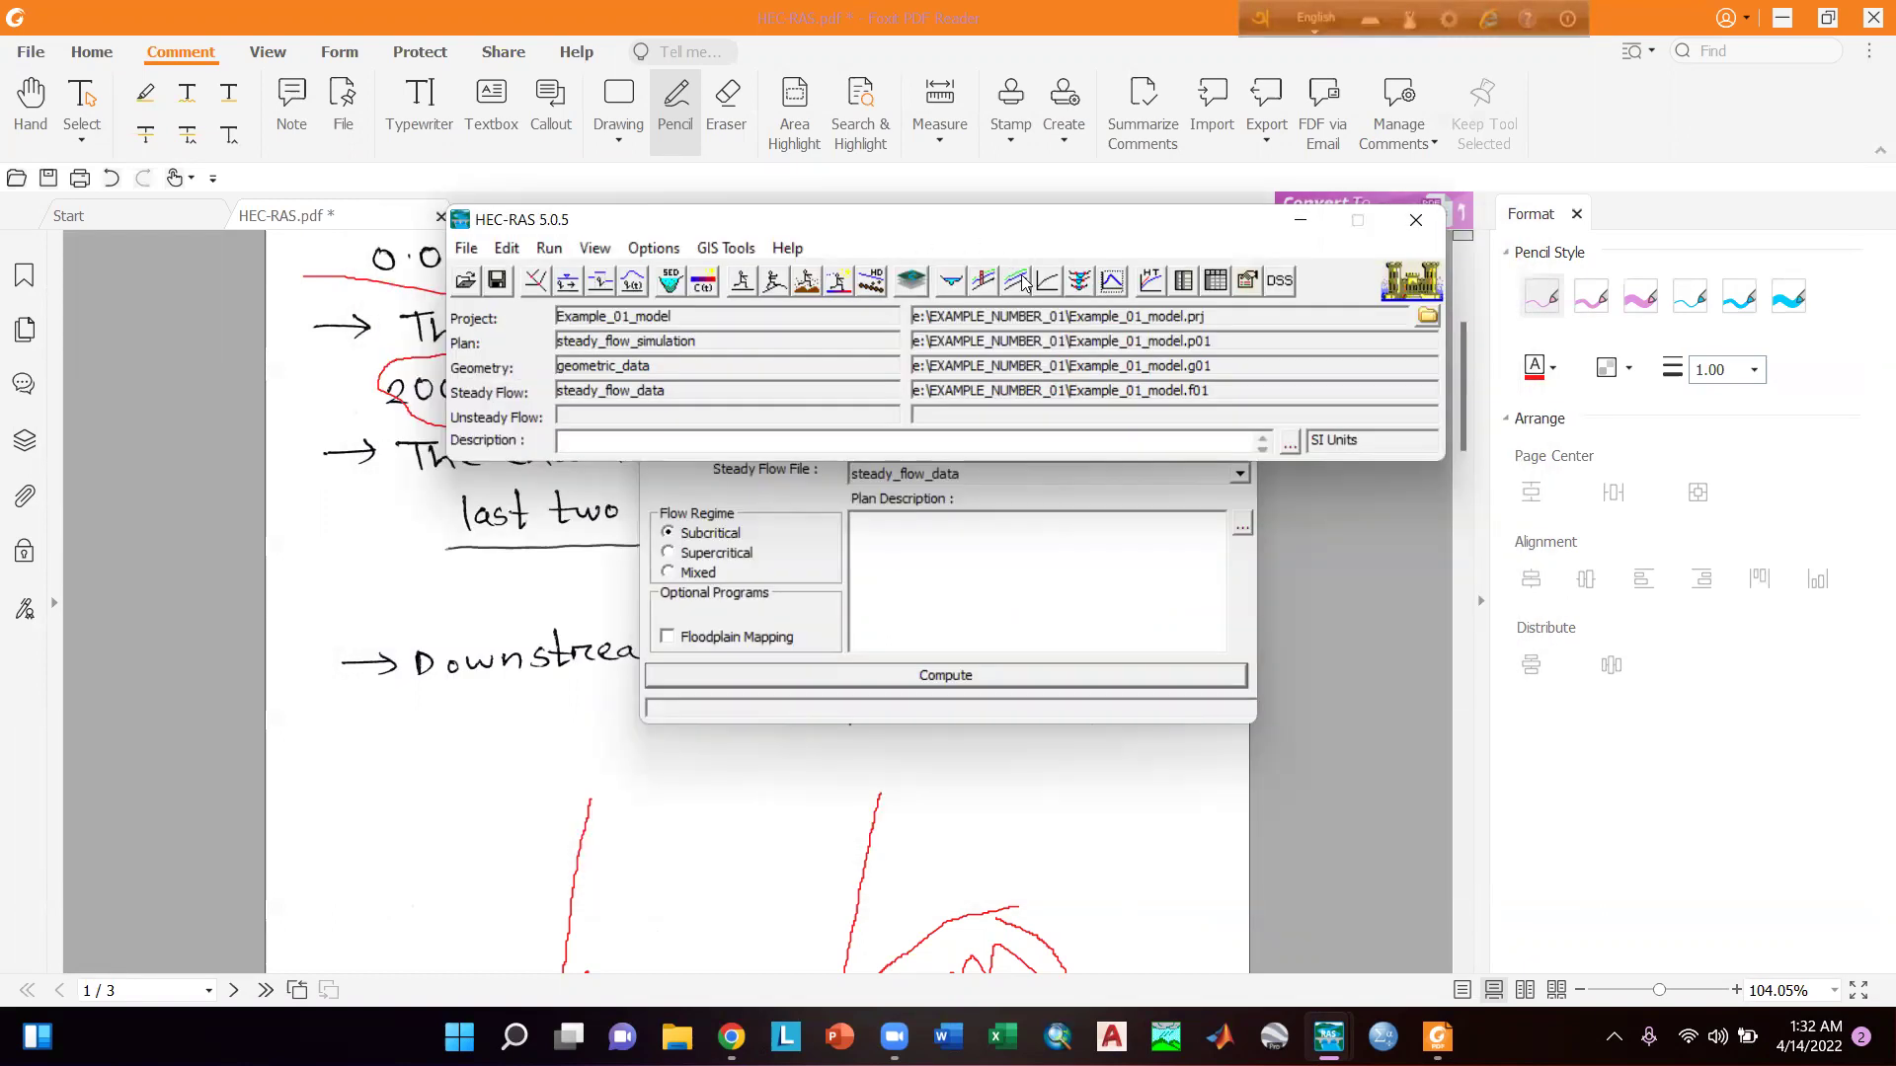
{"action": "left_click", "coordinate": [1078, 282]}
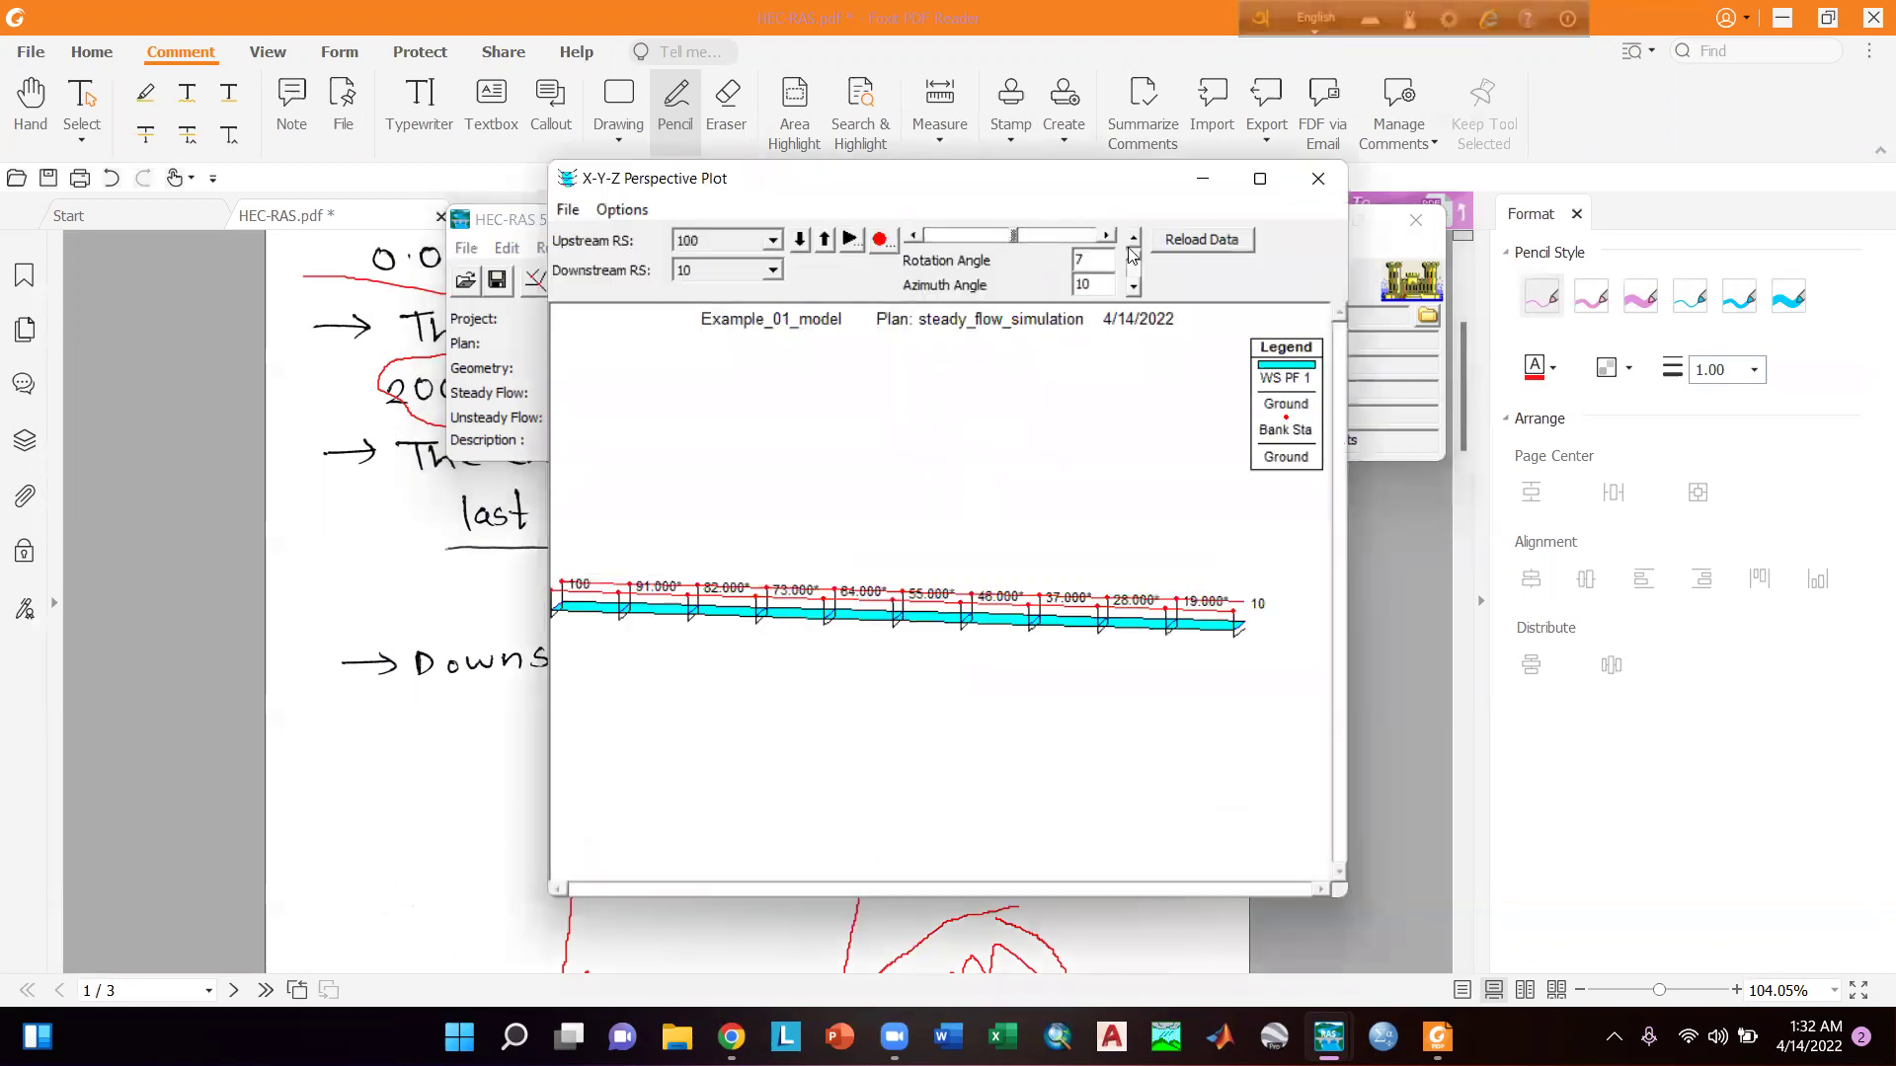
{"action": "left_click", "coordinate": [1223, 279]}
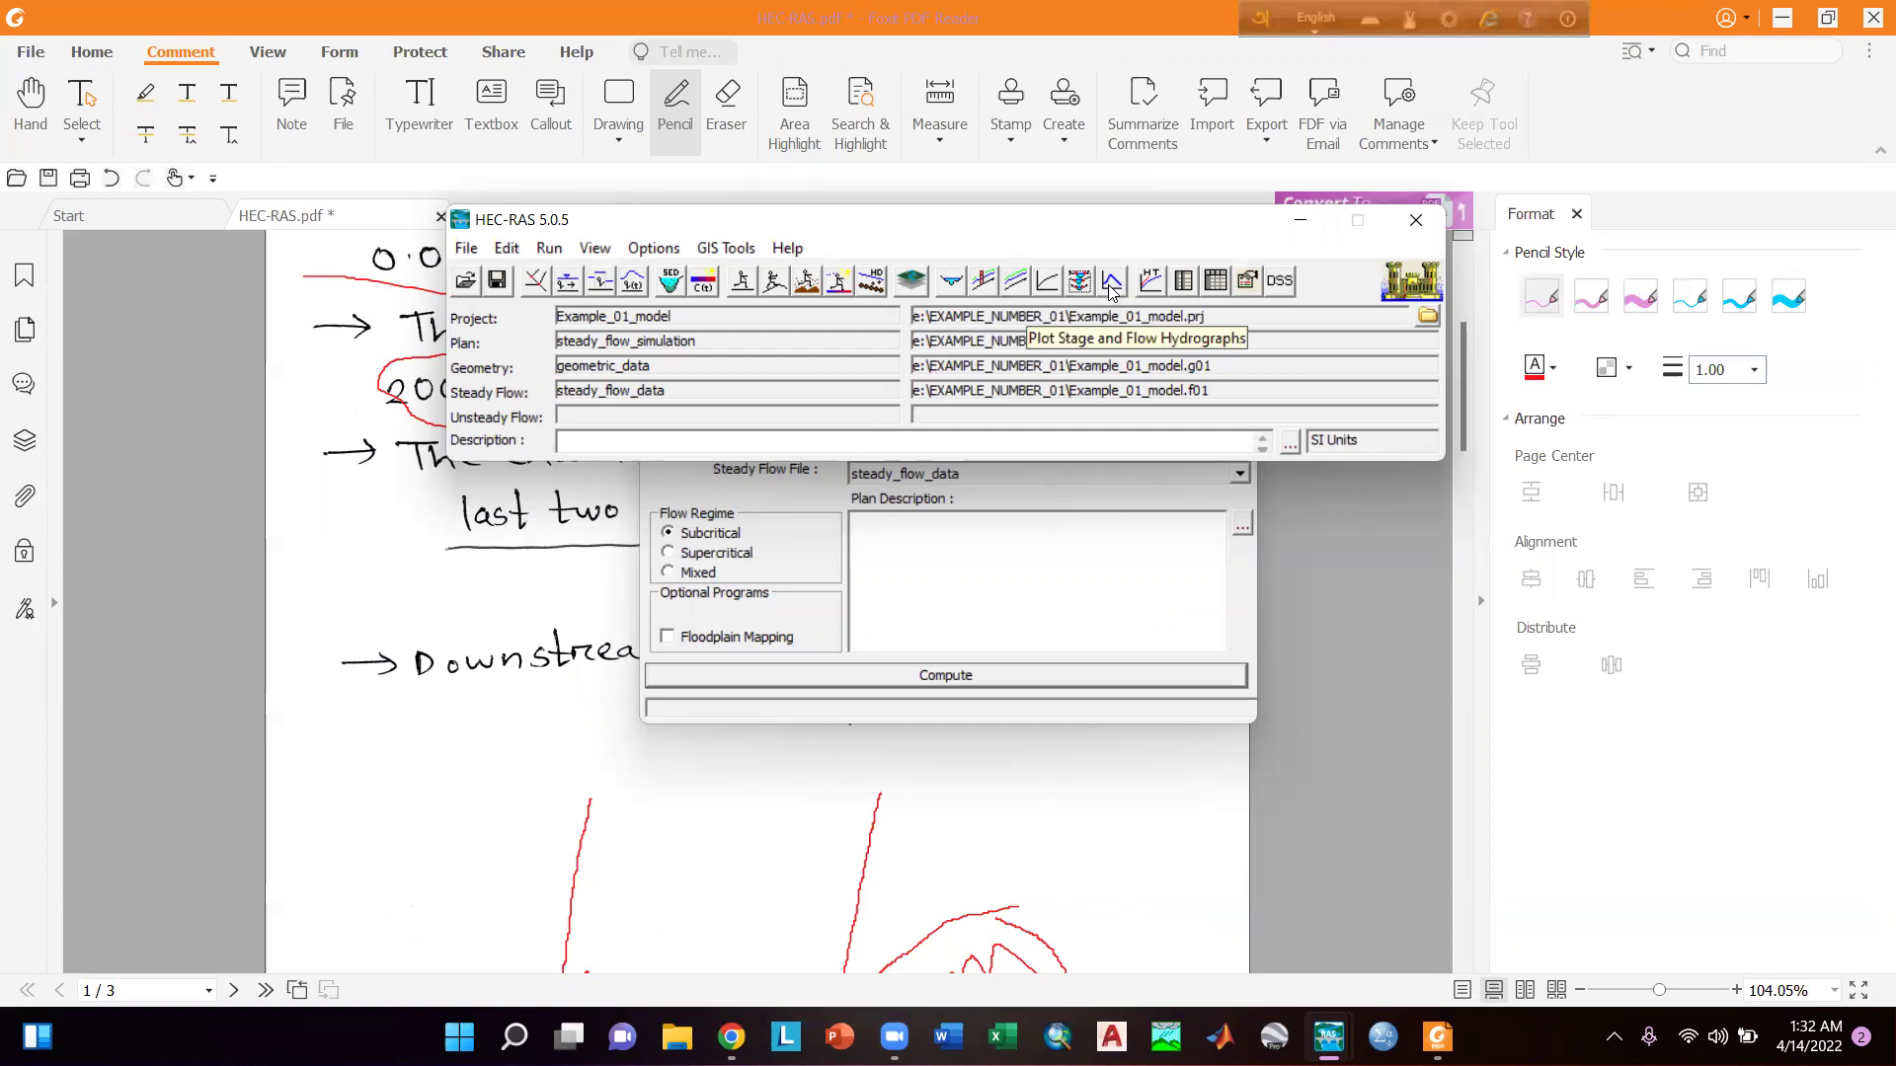
Open the detailed cross section output table, view the results at several river stations including 46.000*, and close it.
{"action": "left_click", "coordinate": [1172, 283]}
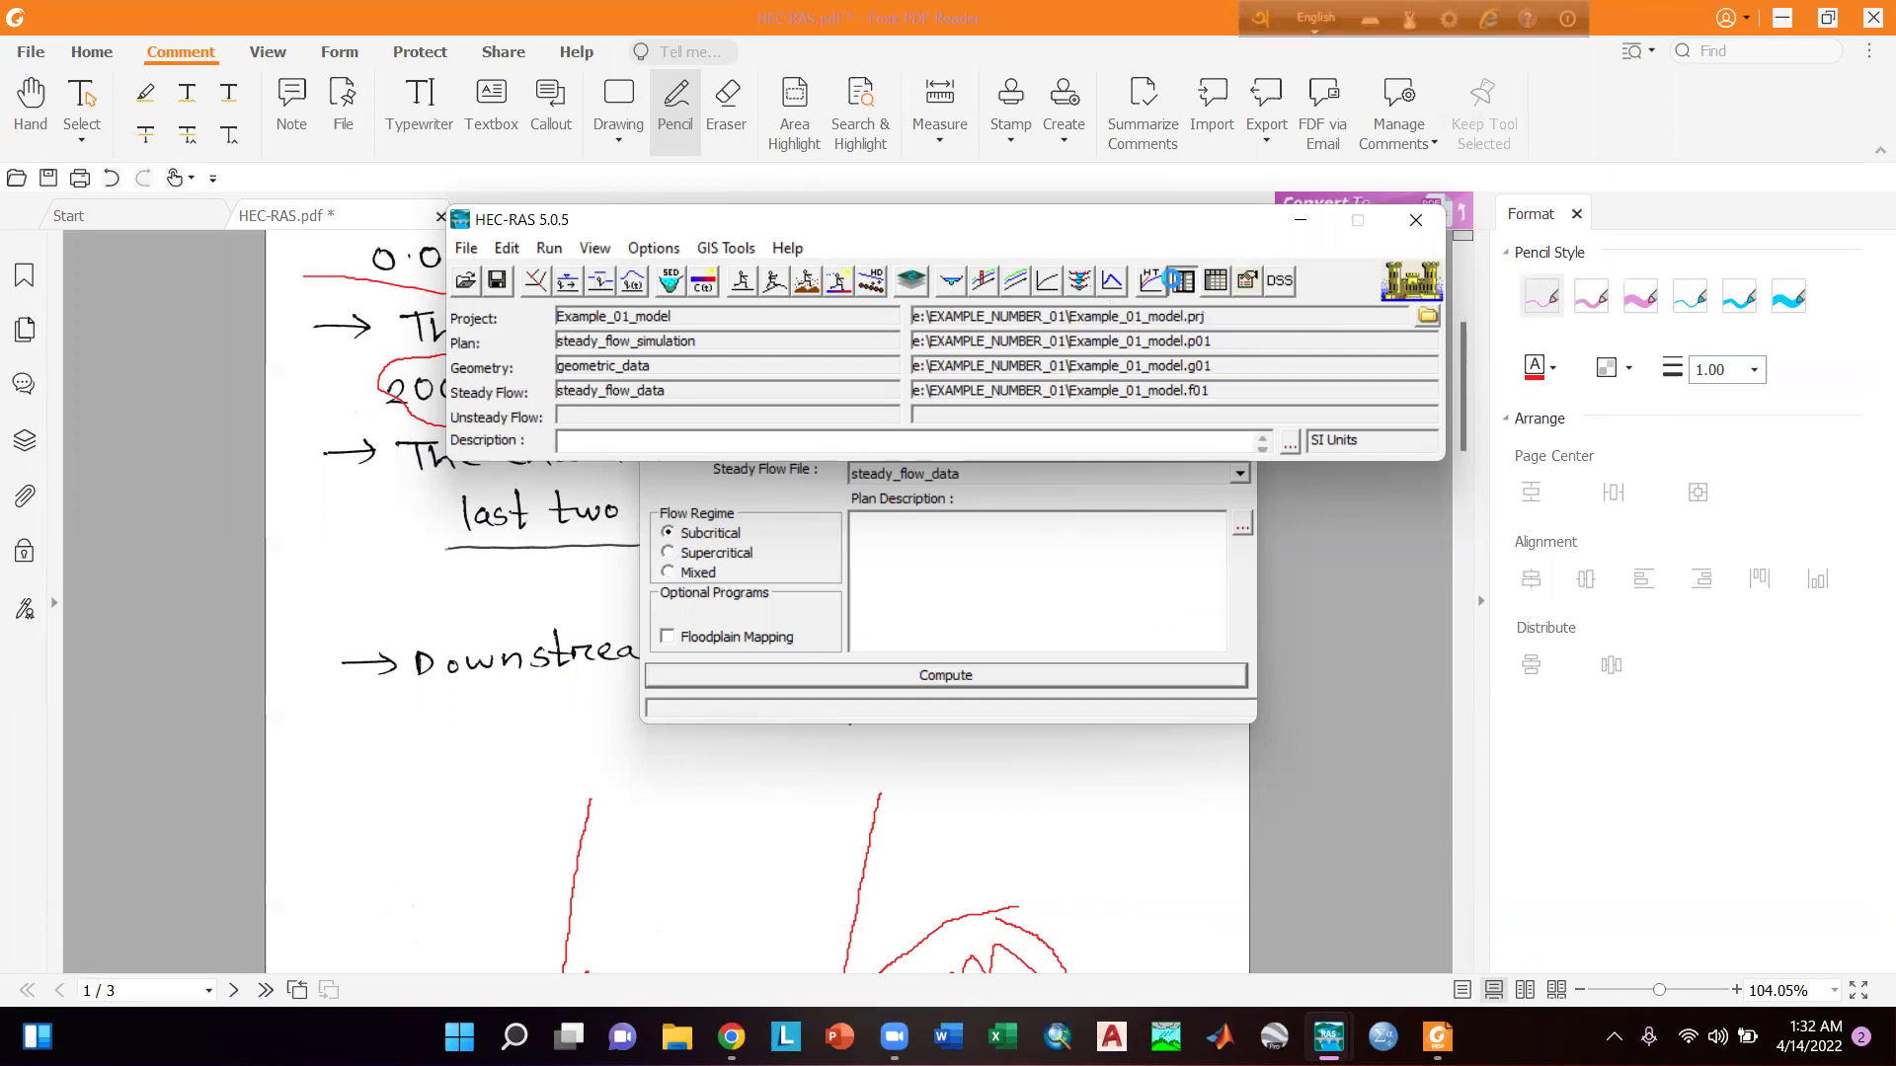
{"action": "left_click", "coordinate": [887, 350]}
{"action": "left_click", "coordinate": [892, 366]}
{"action": "left_click", "coordinate": [899, 377]}
{"action": "left_click", "coordinate": [909, 431]}
{"action": "left_click", "coordinate": [913, 376]}
{"action": "left_click", "coordinate": [921, 461]}
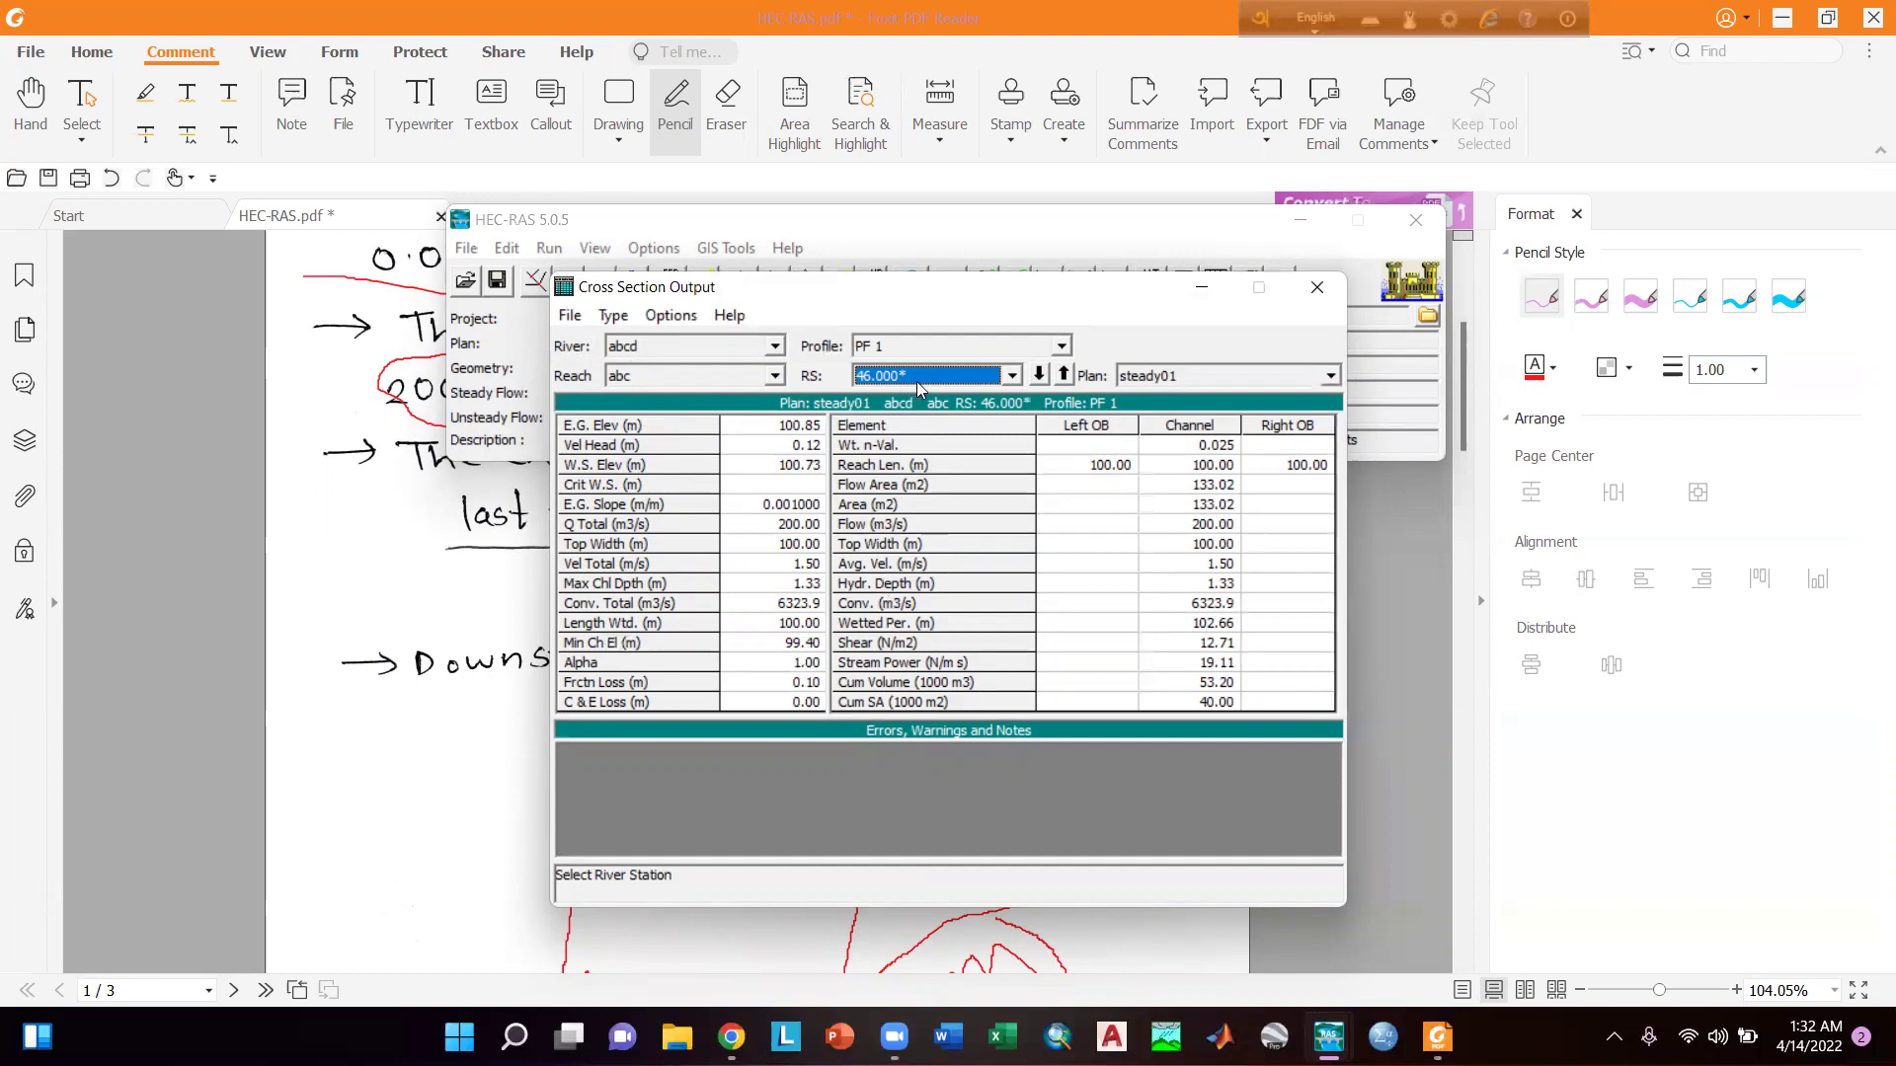
{"action": "left_click", "coordinate": [1319, 292]}
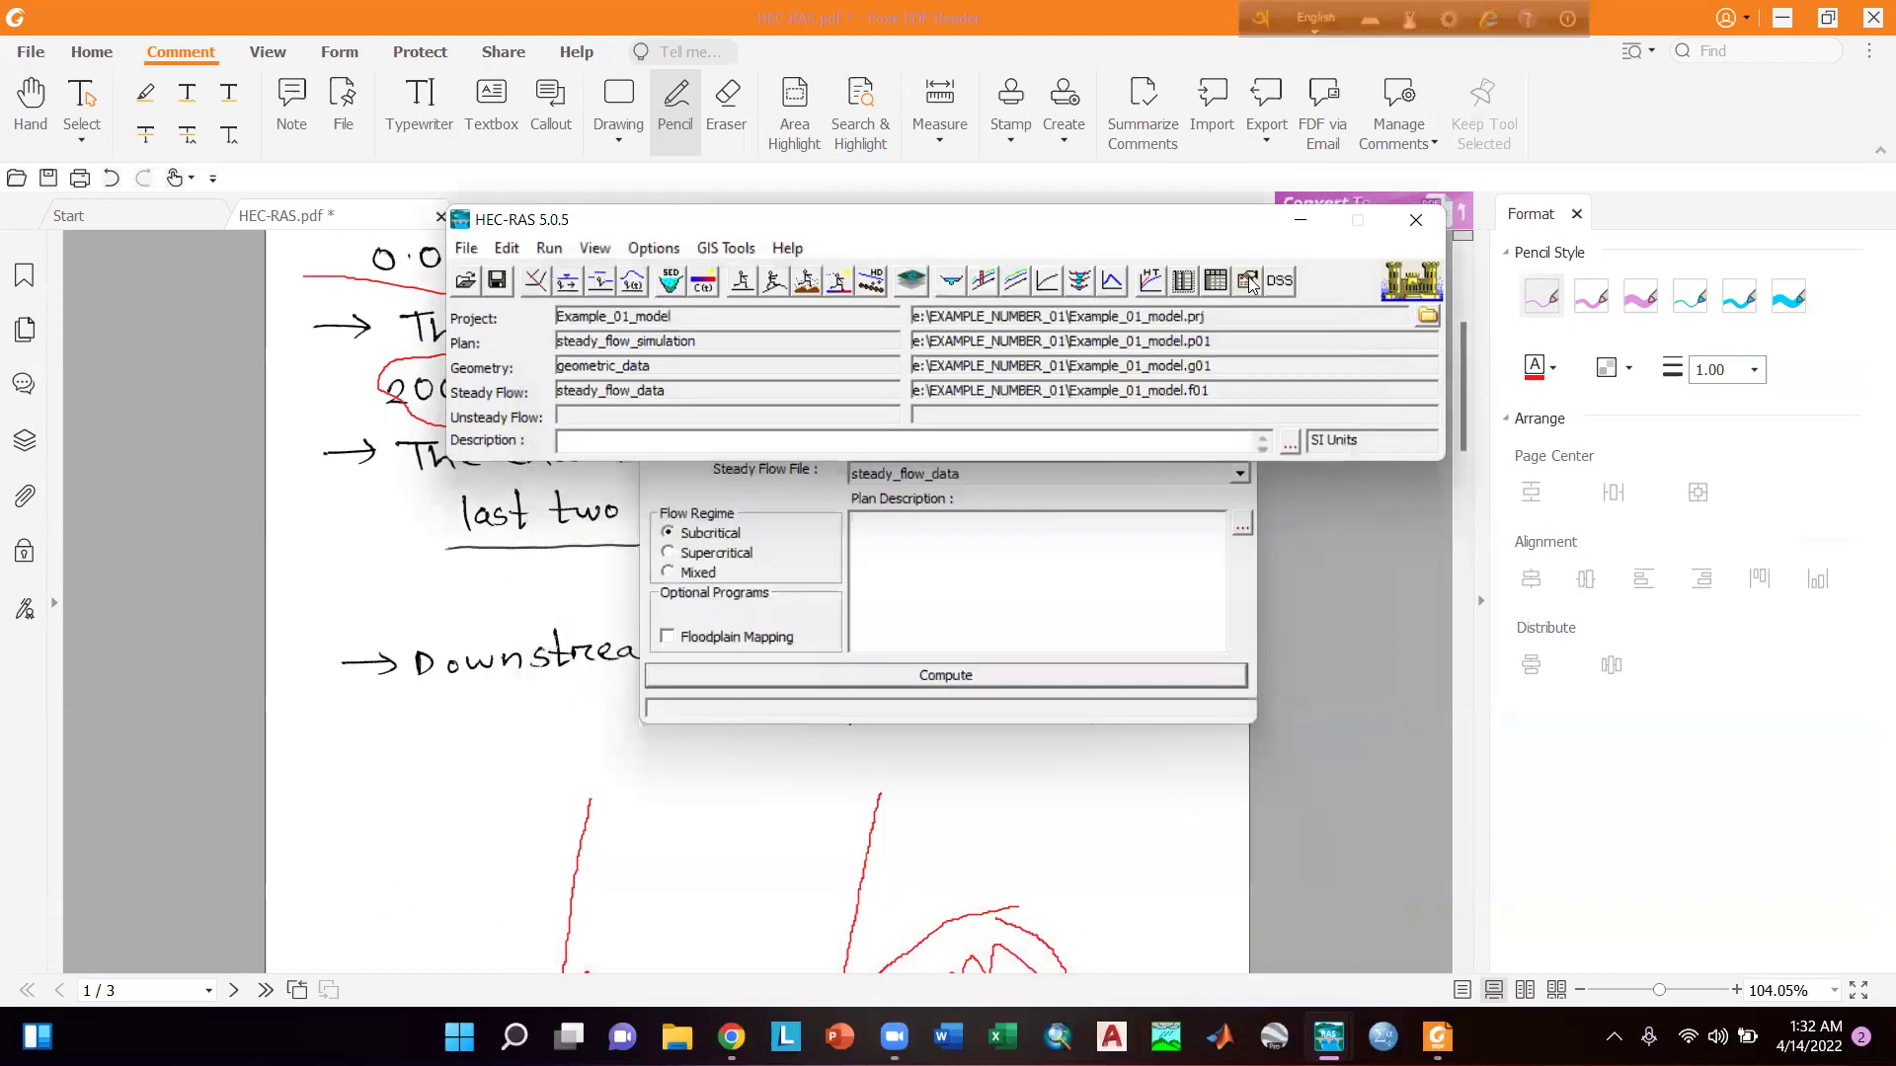
Open the profile summary output table and switch it from Standard Table 1 to Standard Table 2.
{"action": "left_click", "coordinate": [1217, 281]}
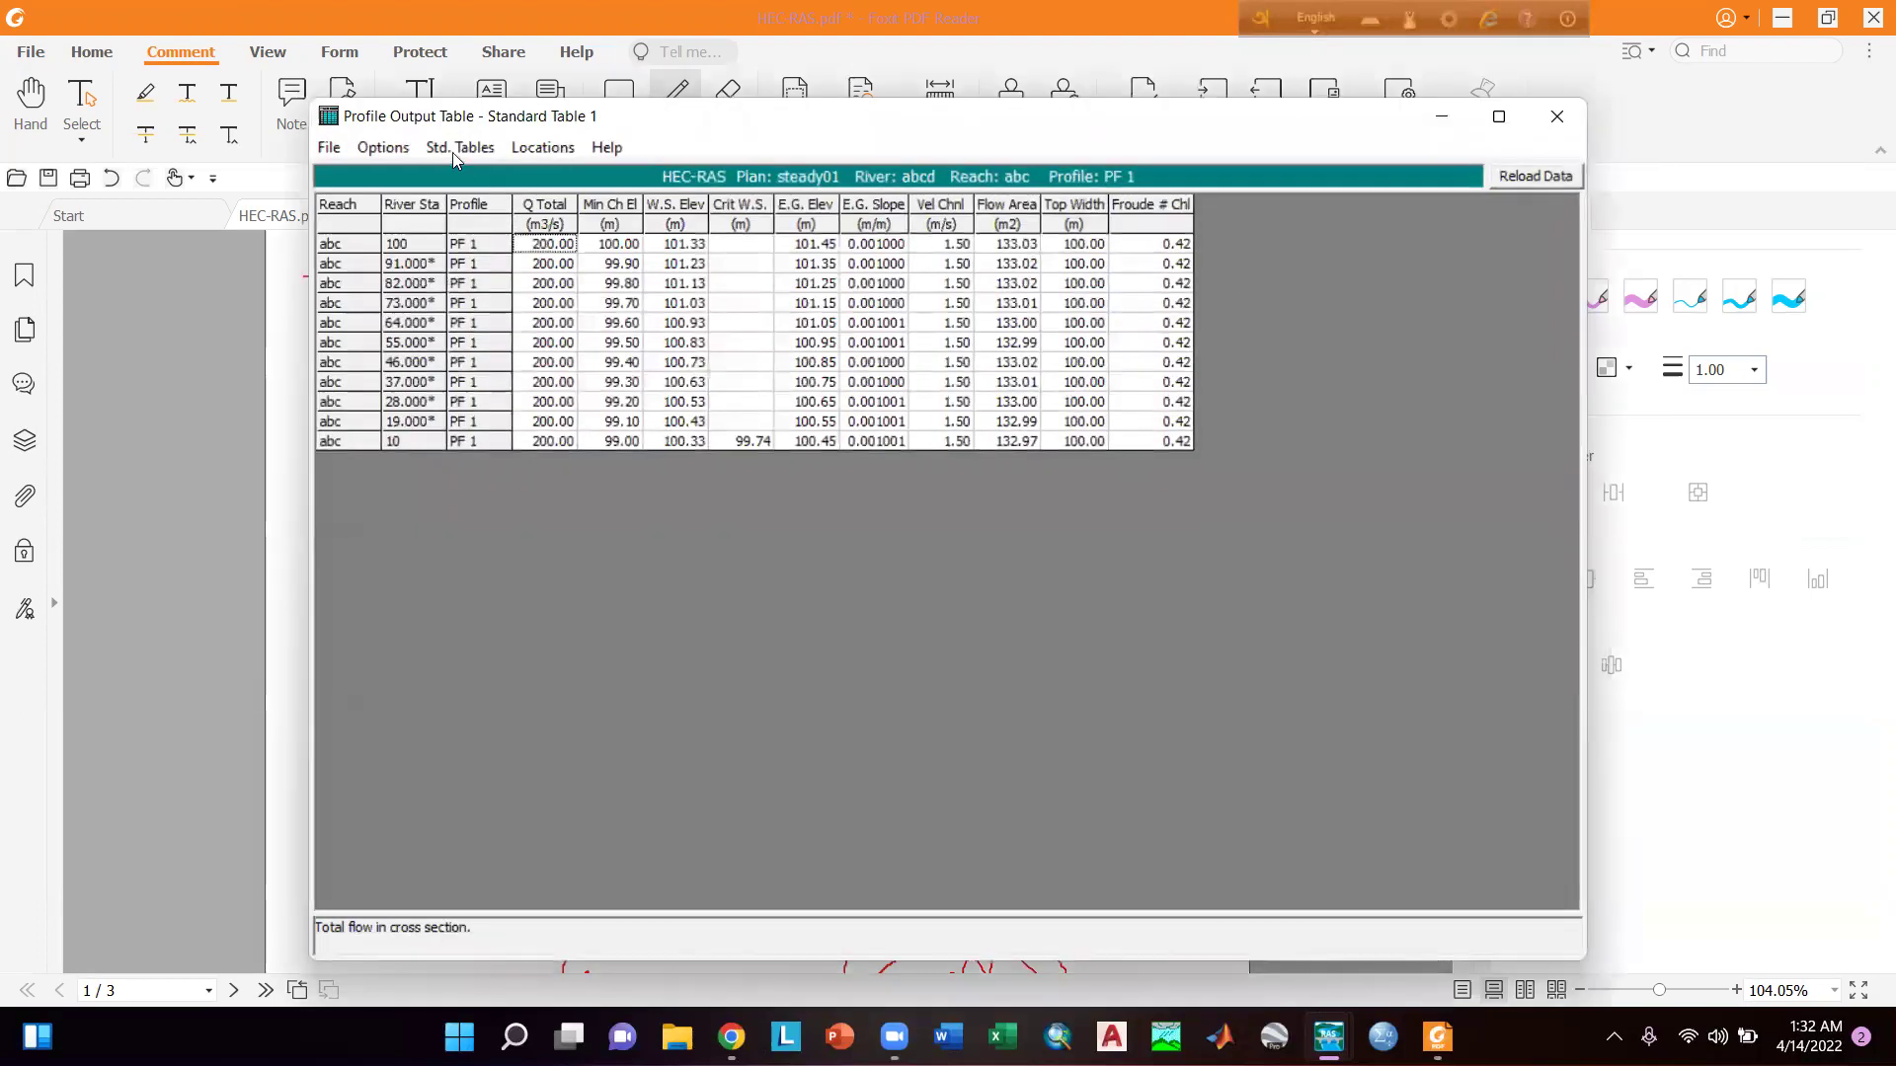
{"action": "left_click", "coordinate": [452, 152]}
{"action": "left_click", "coordinate": [472, 203]}
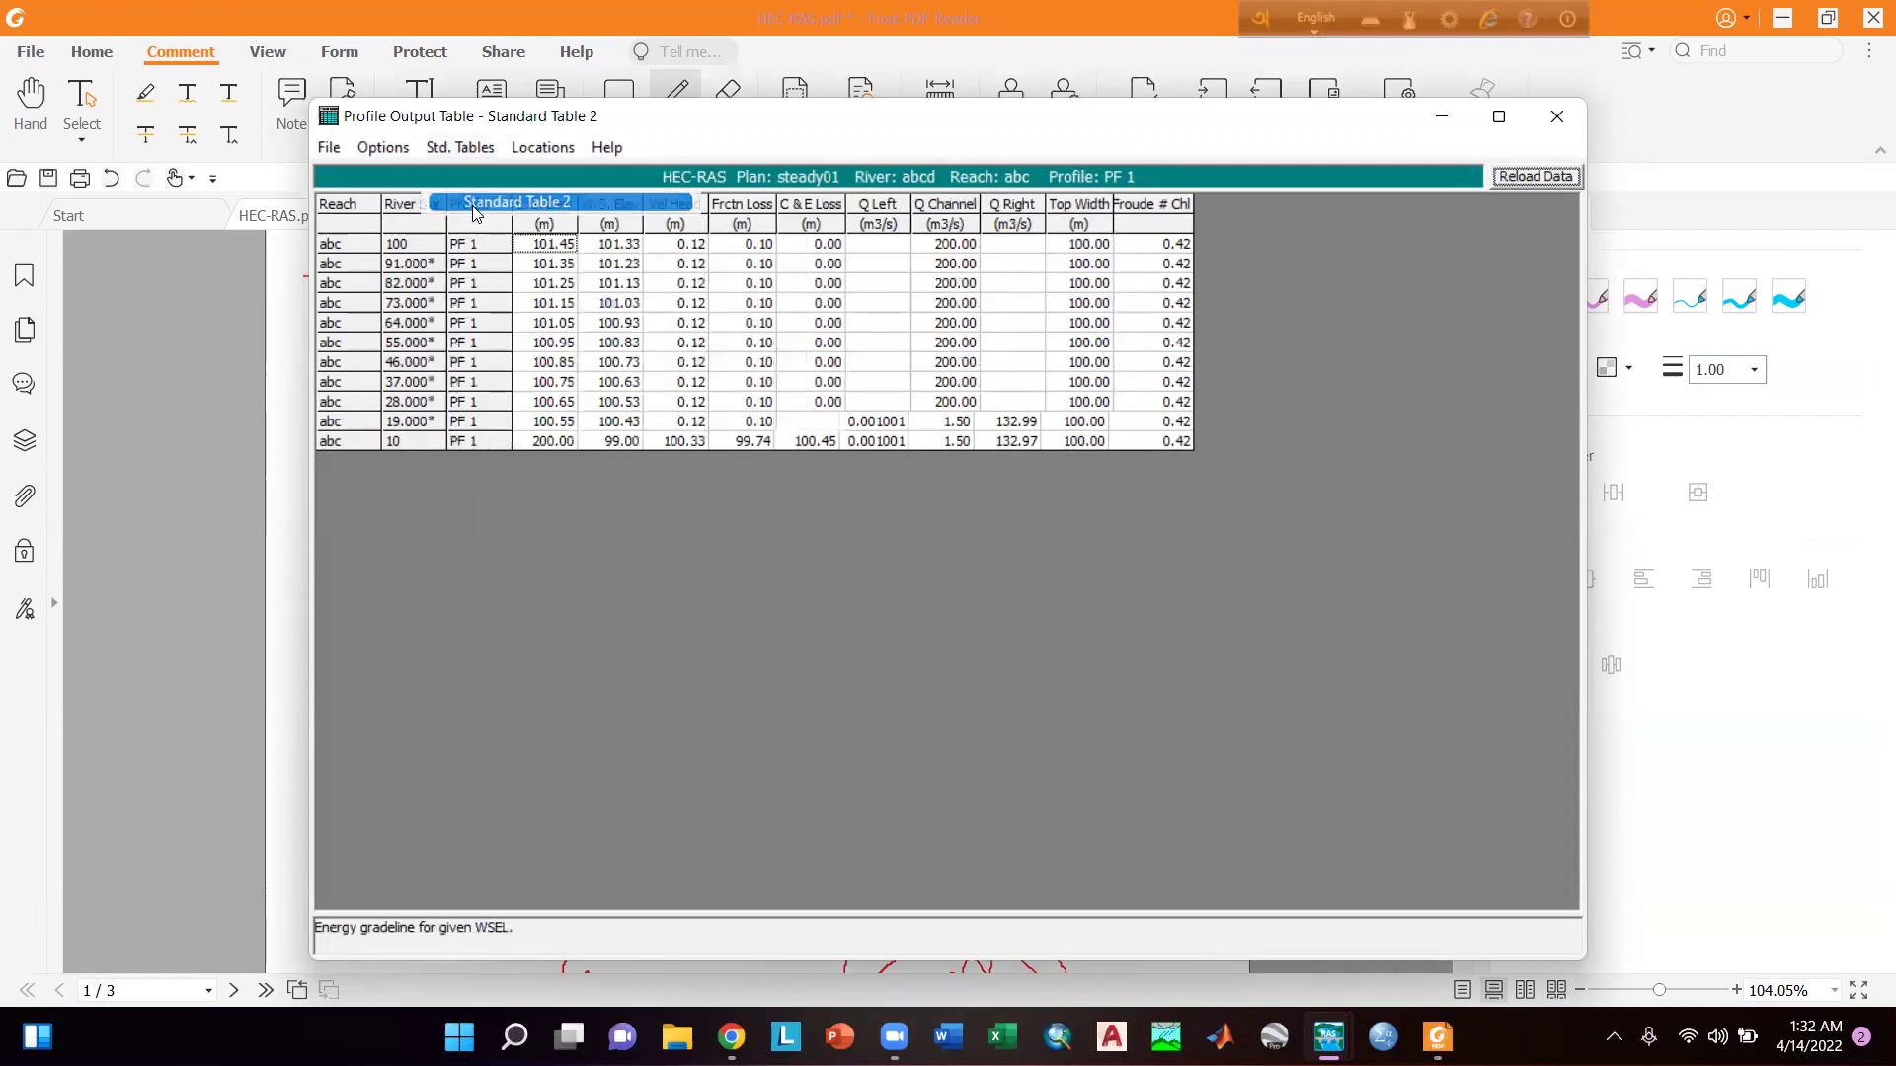
{"action": "left_click", "coordinate": [462, 148]}
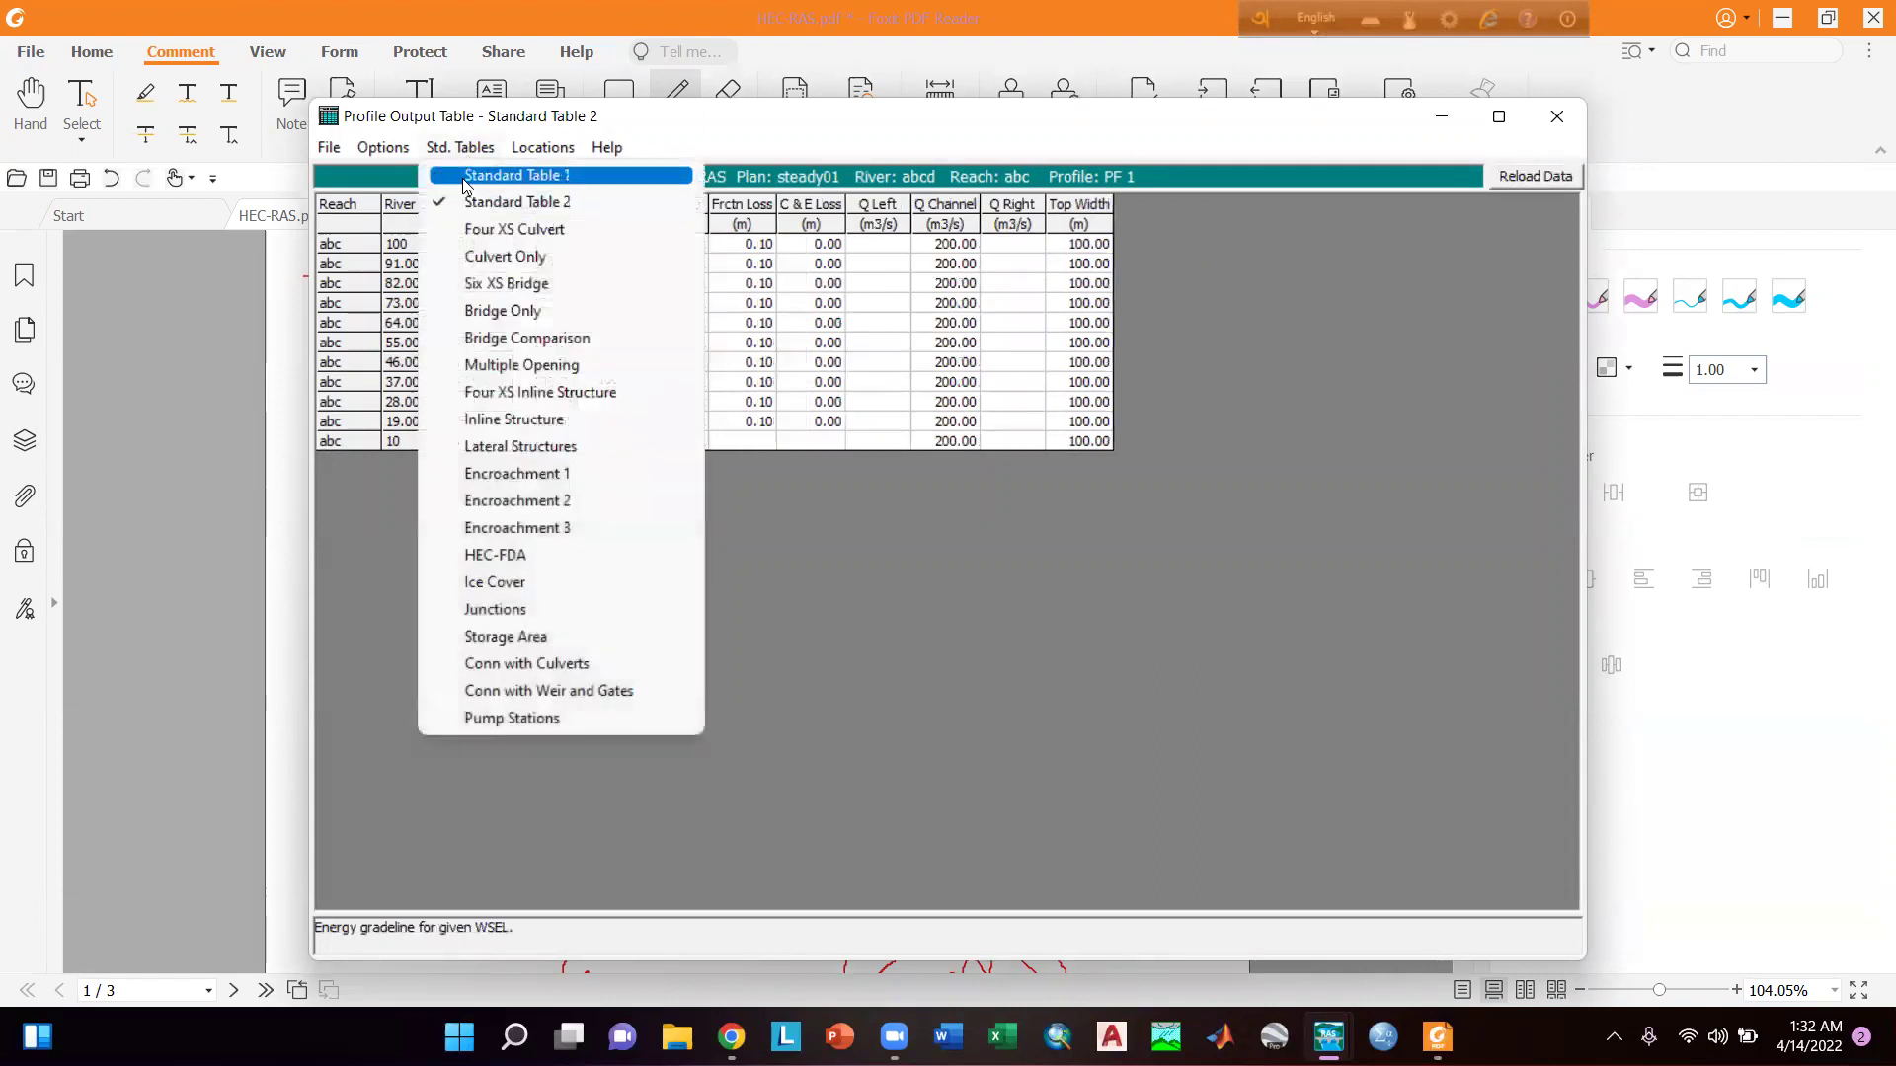
Check the output table's plan selection without changing it, and confirm PF 1 as the selected profile.
{"action": "left_click", "coordinate": [397, 150]}
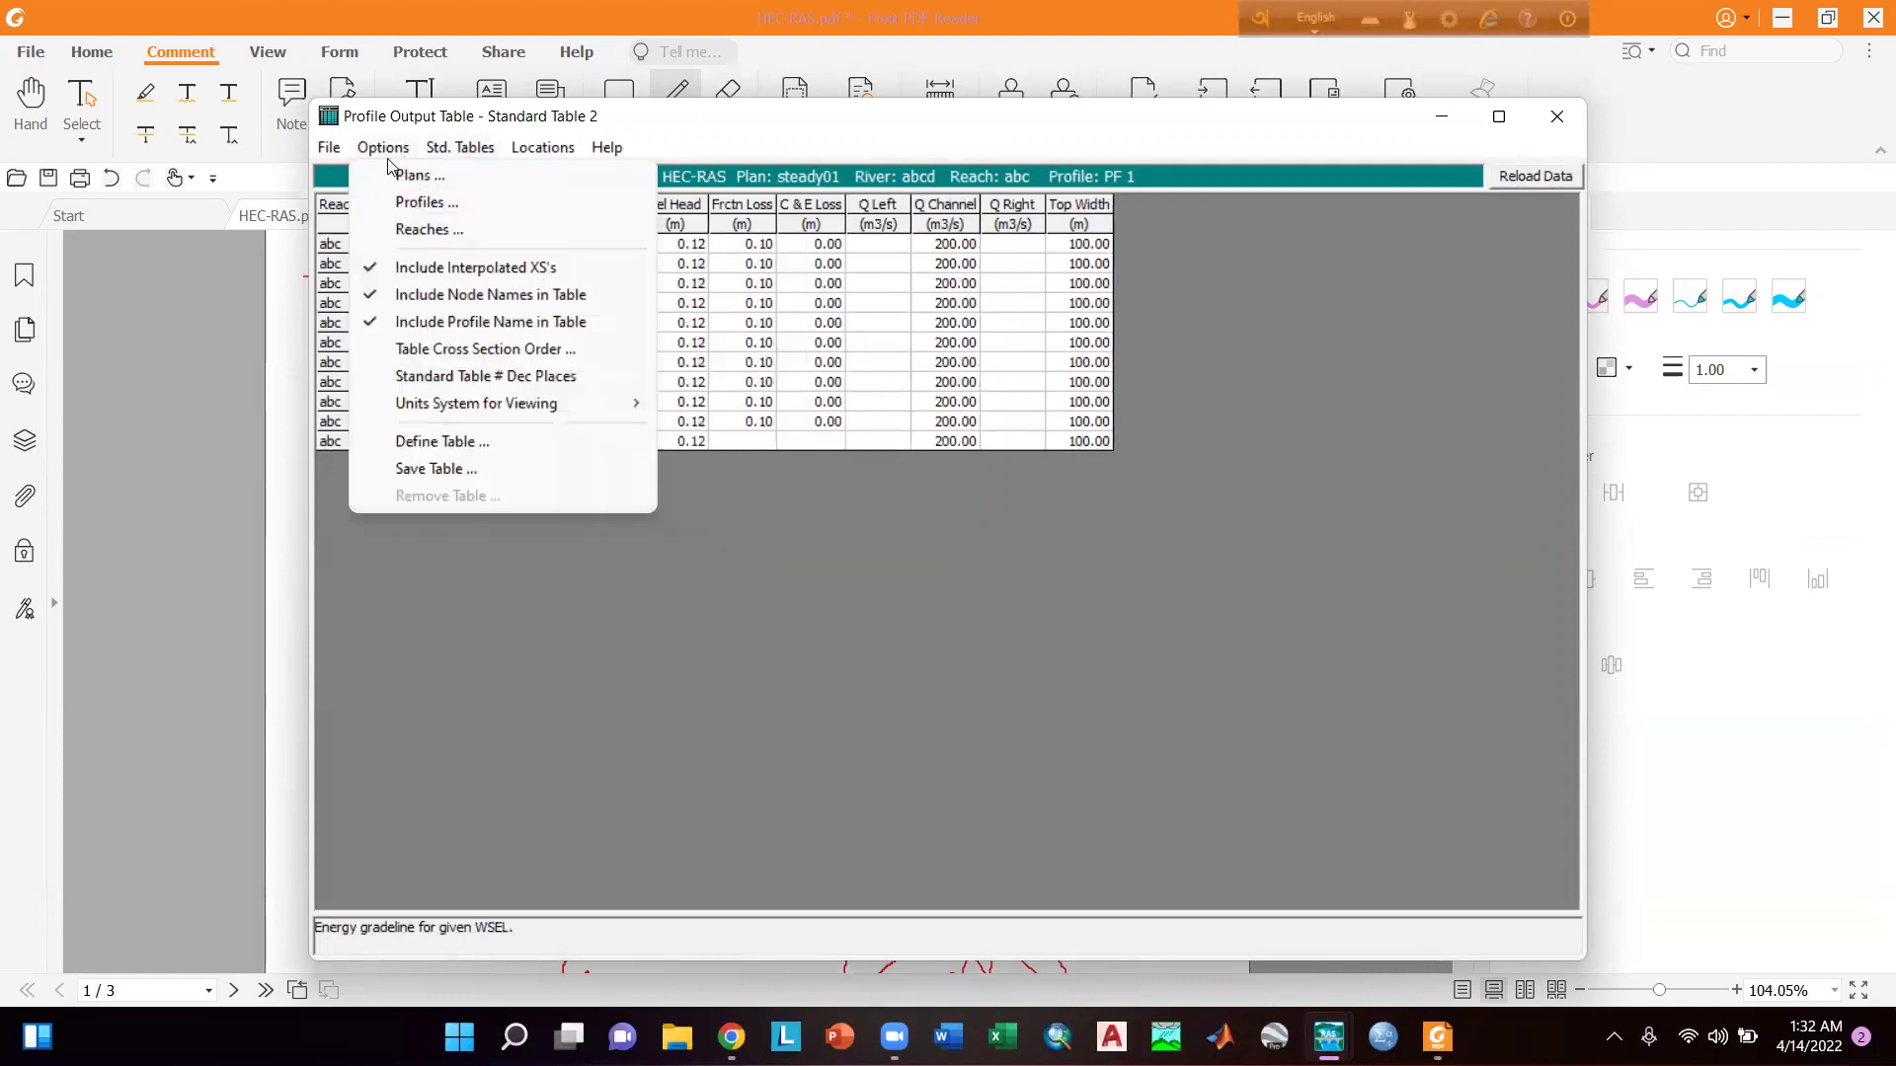
{"action": "left_click", "coordinate": [403, 178]}
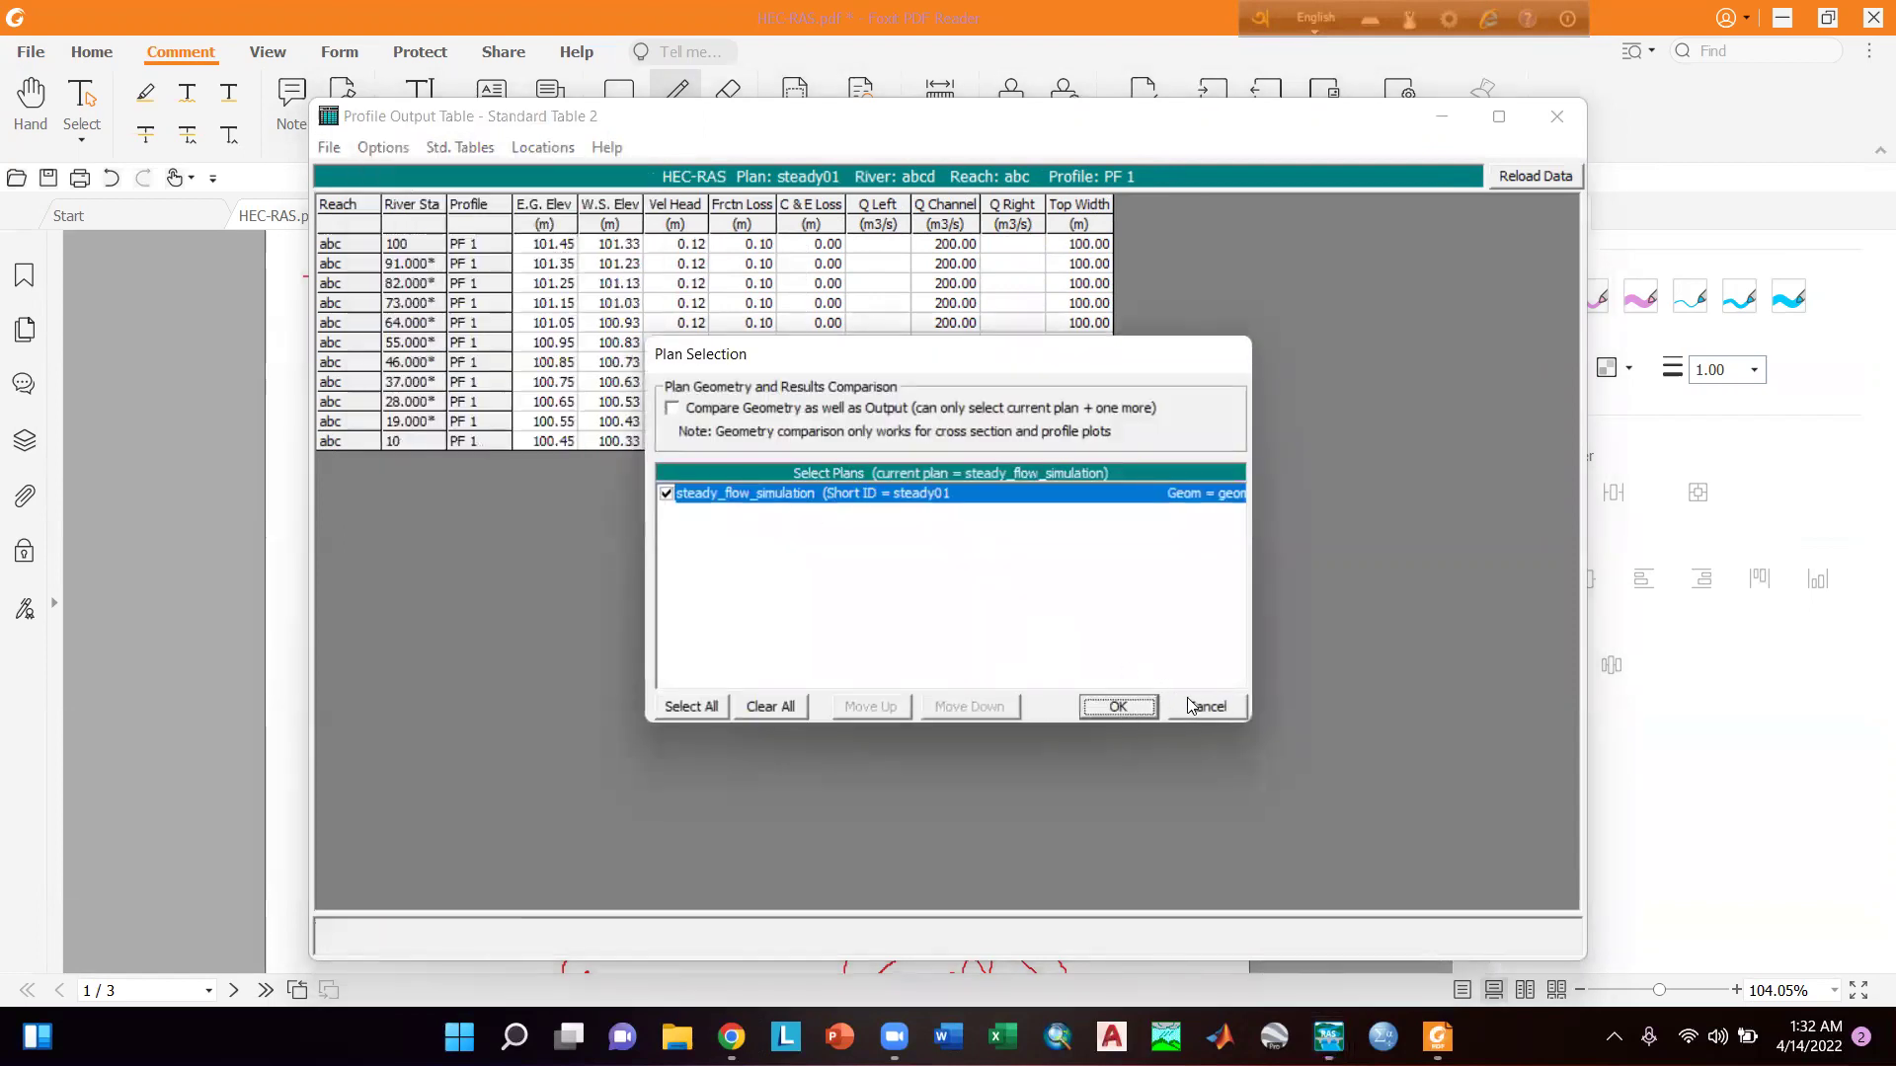
{"action": "left_click", "coordinate": [1195, 705]}
{"action": "left_click", "coordinate": [385, 148]}
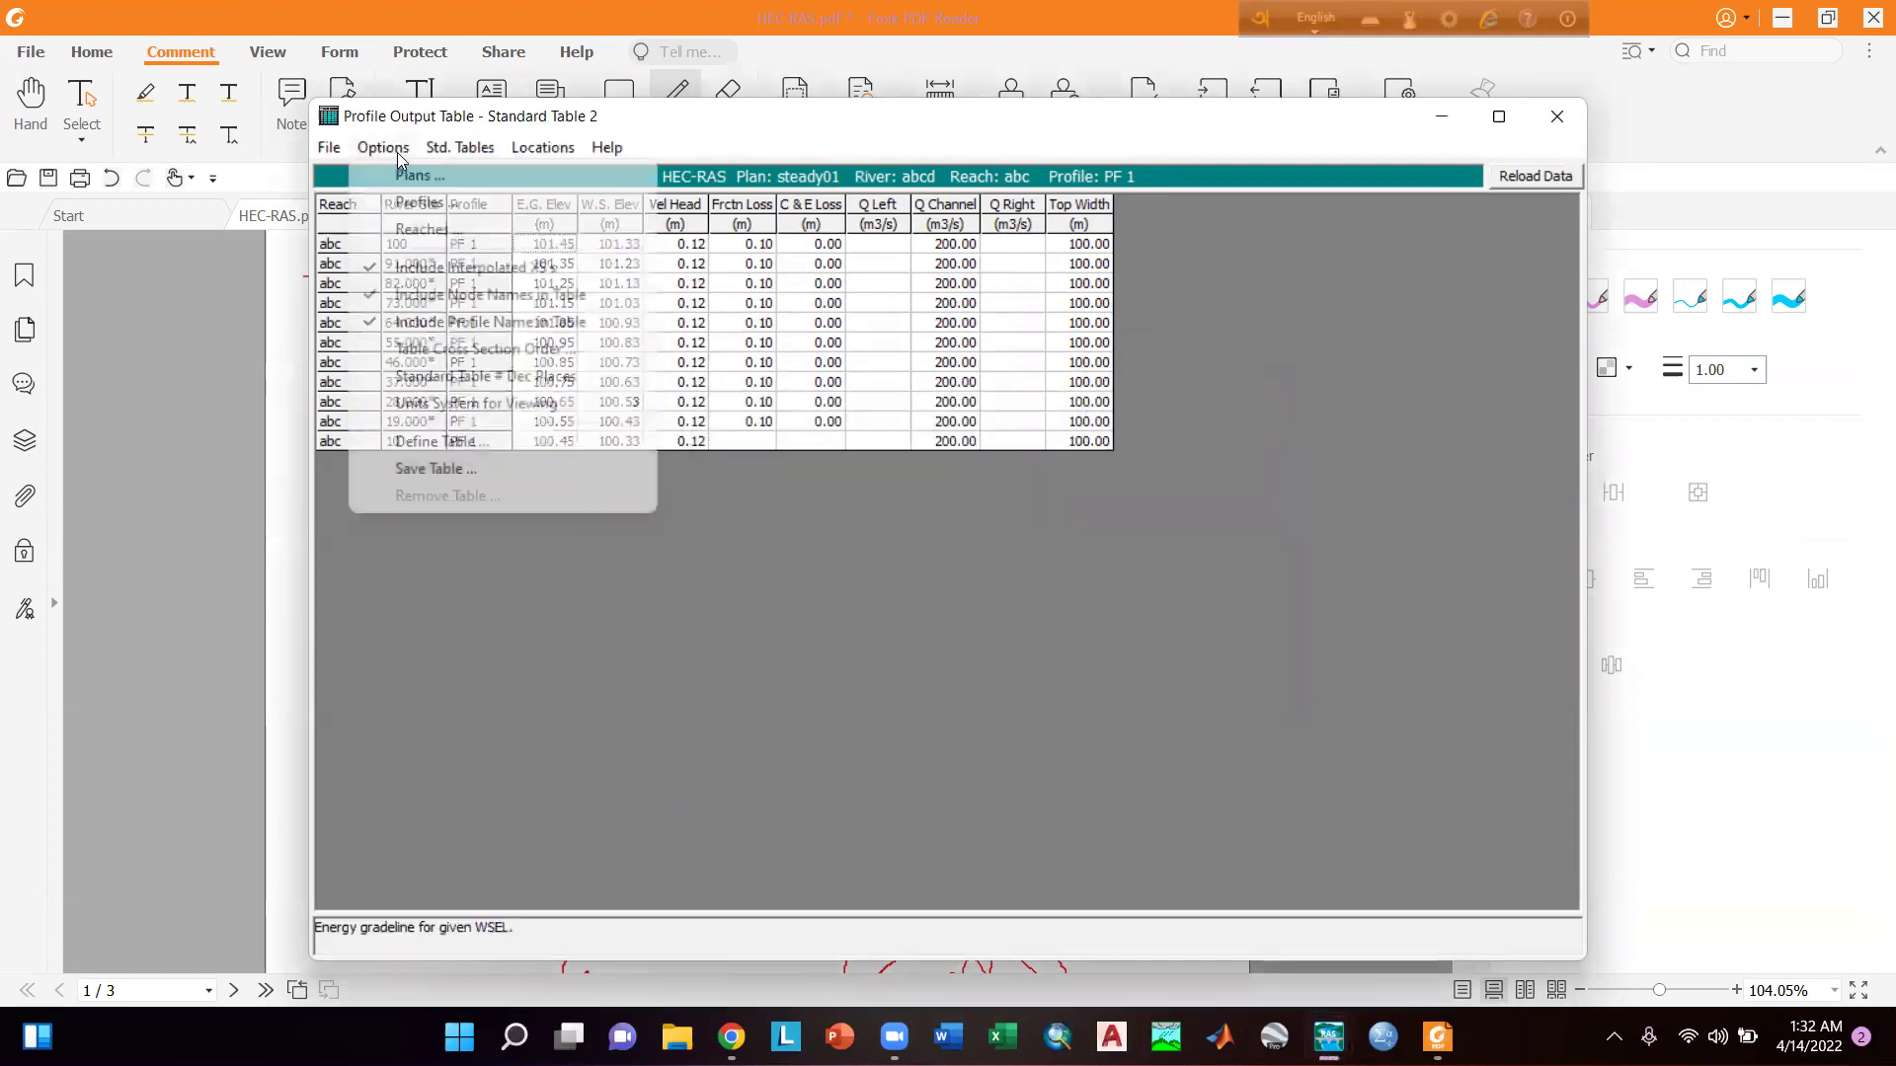
{"action": "left_click", "coordinate": [414, 203]}
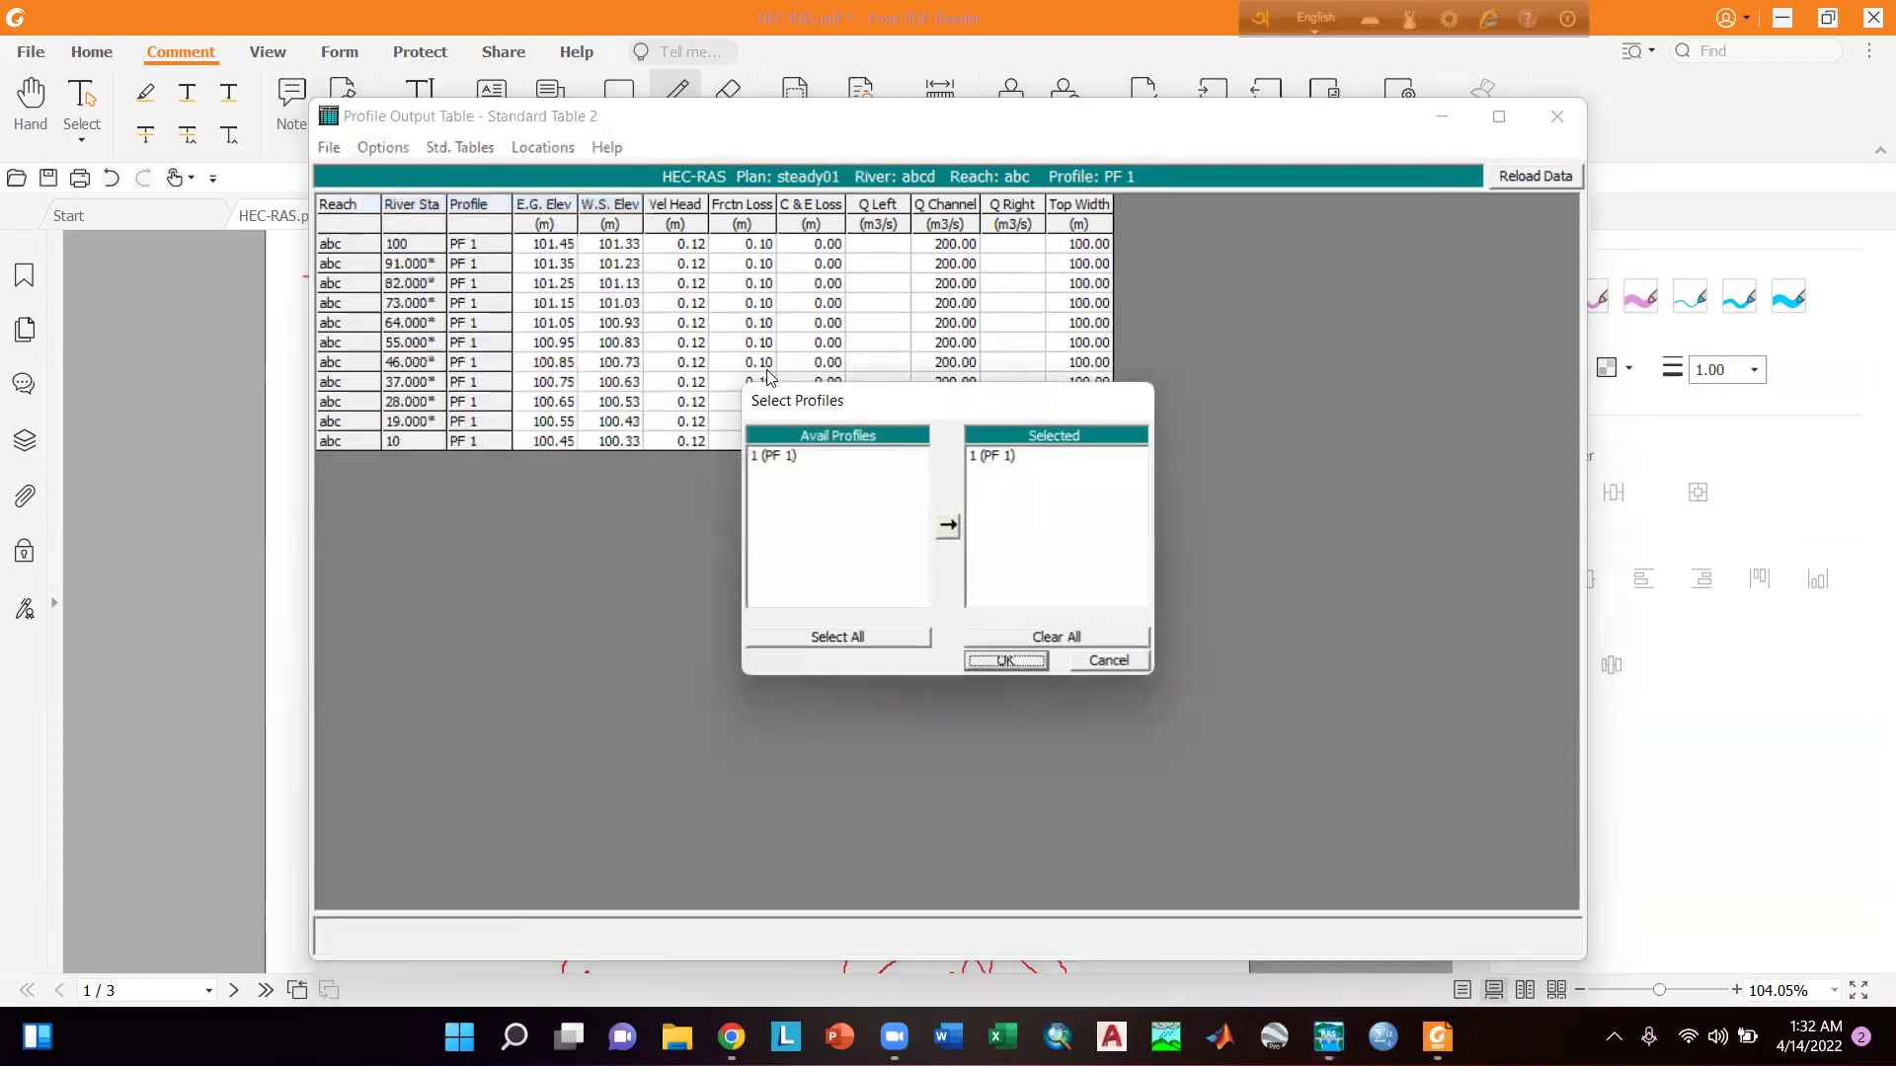
{"action": "left_click", "coordinate": [790, 456]}
{"action": "left_click", "coordinate": [1028, 659]}
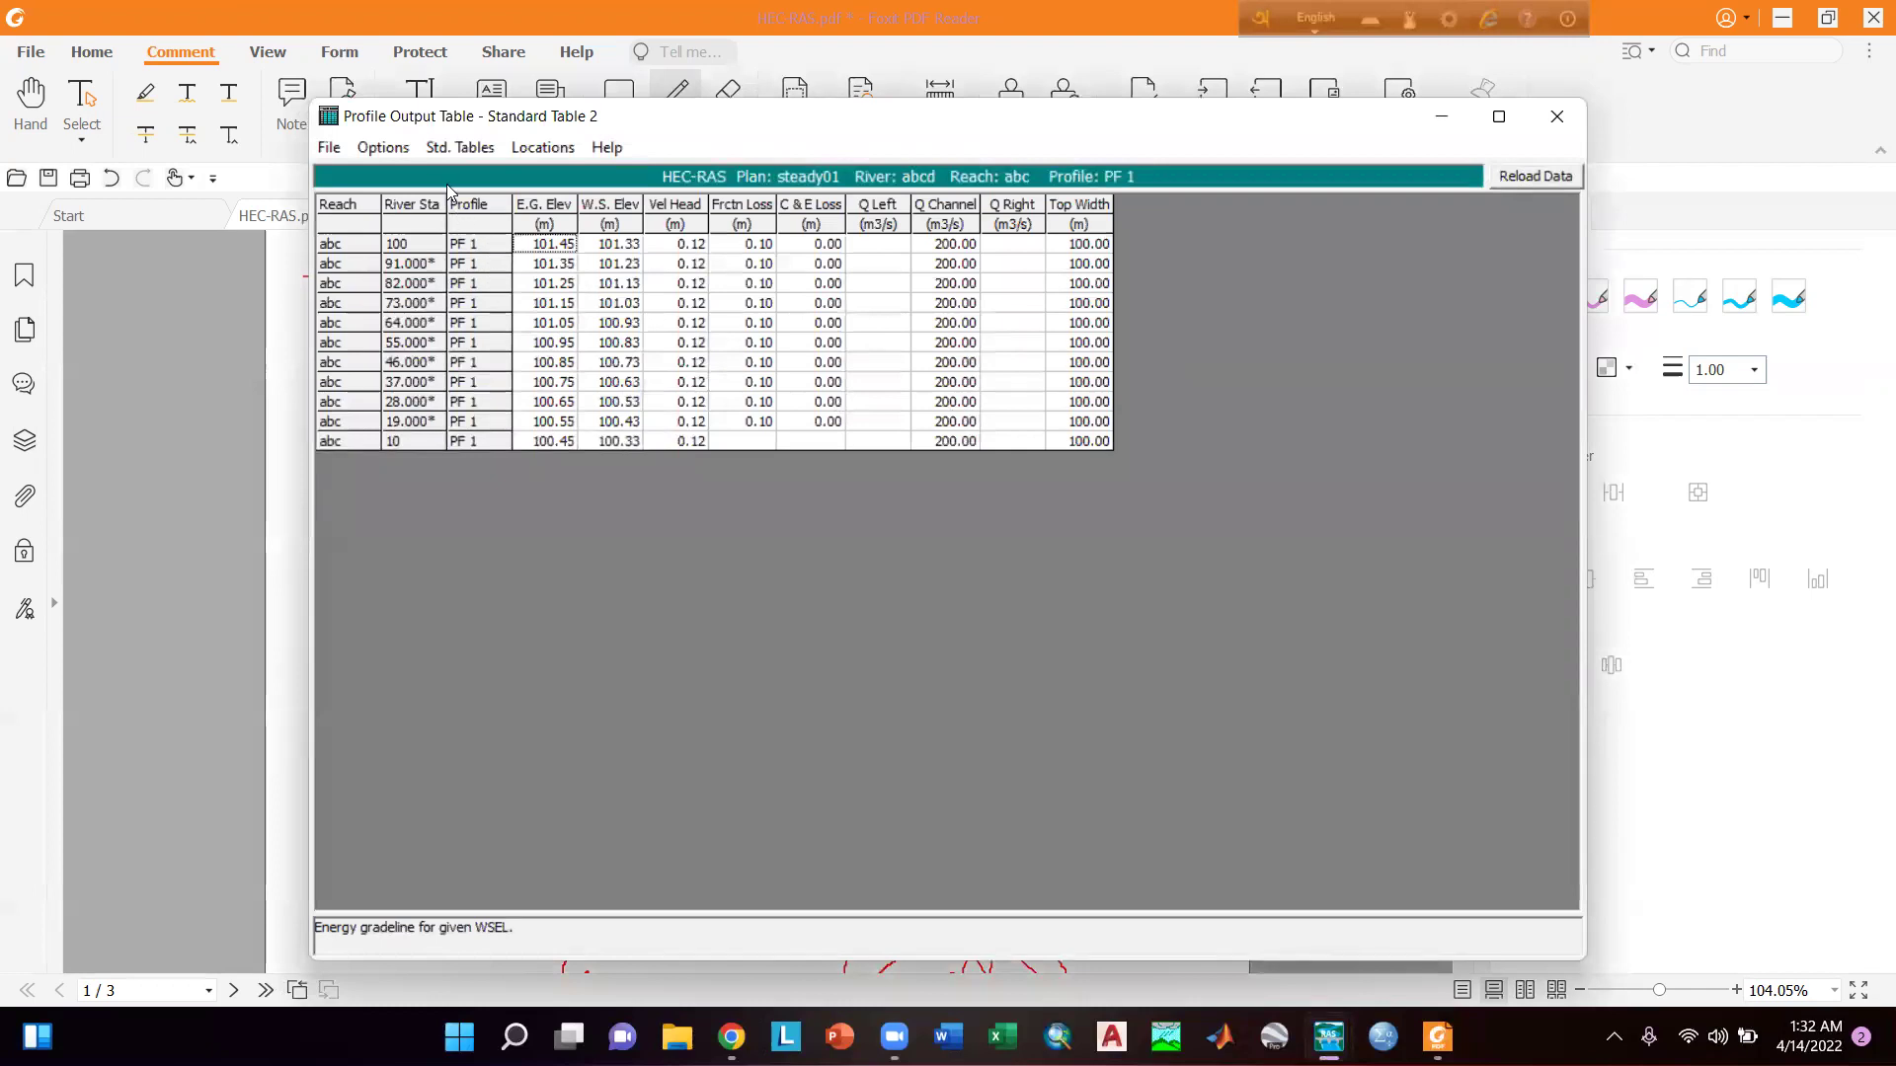
Check the output table's river and reach selection, cancel it unchanged, and close the profile output table.
{"action": "left_click", "coordinate": [391, 150]}
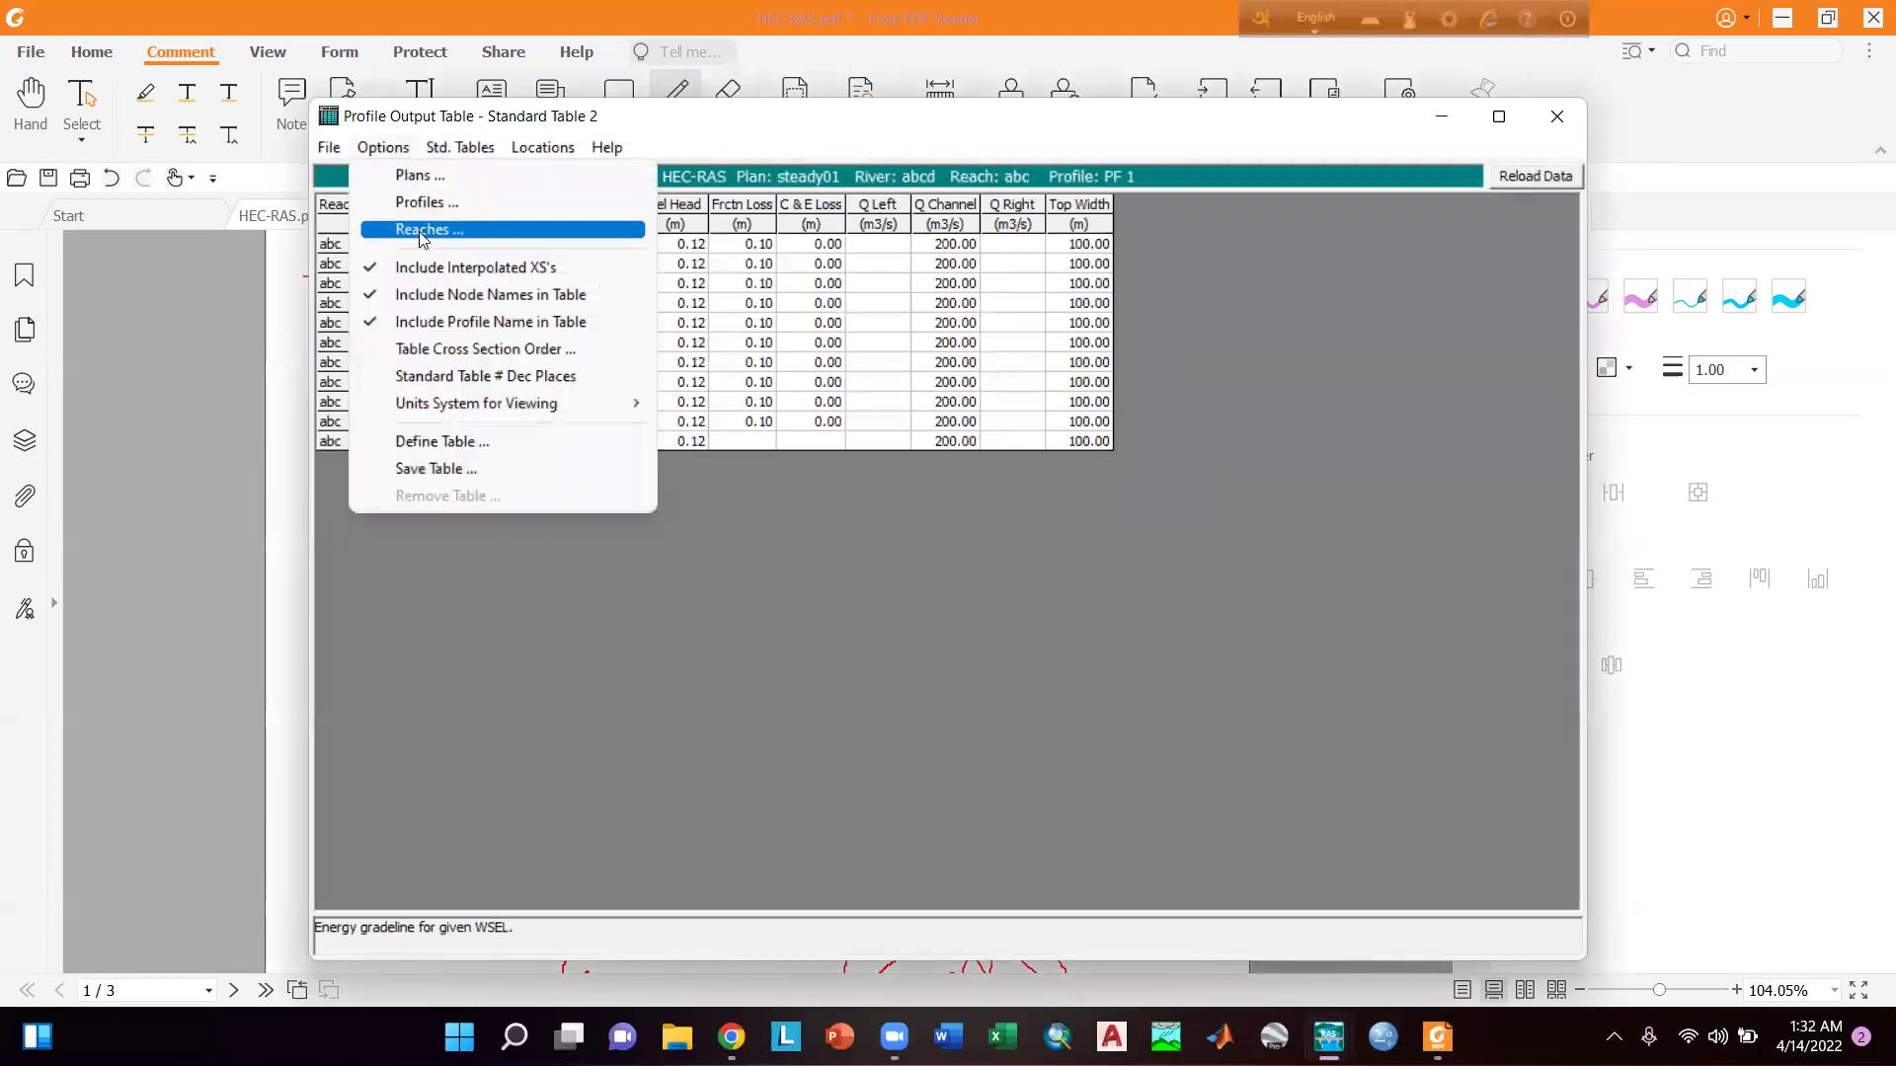
{"action": "left_click", "coordinate": [418, 231]}
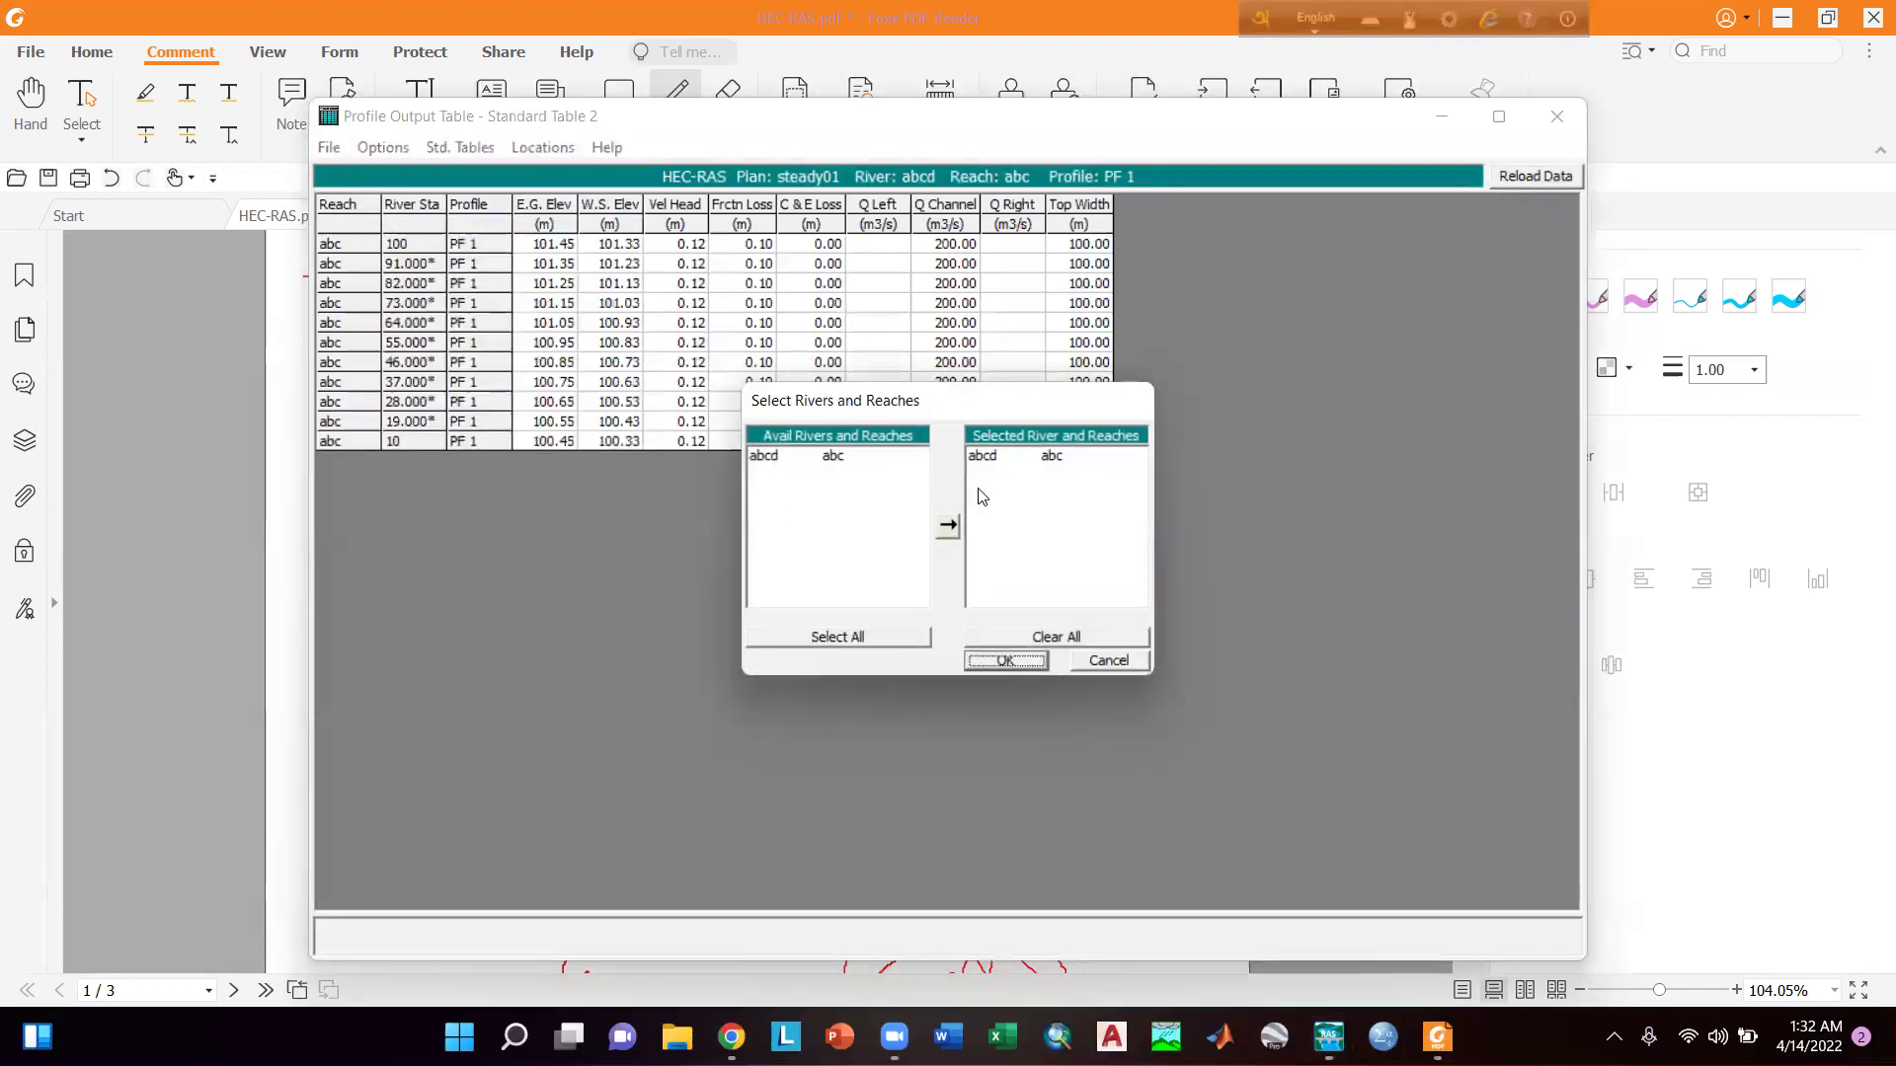
{"action": "left_click", "coordinate": [1129, 665]}
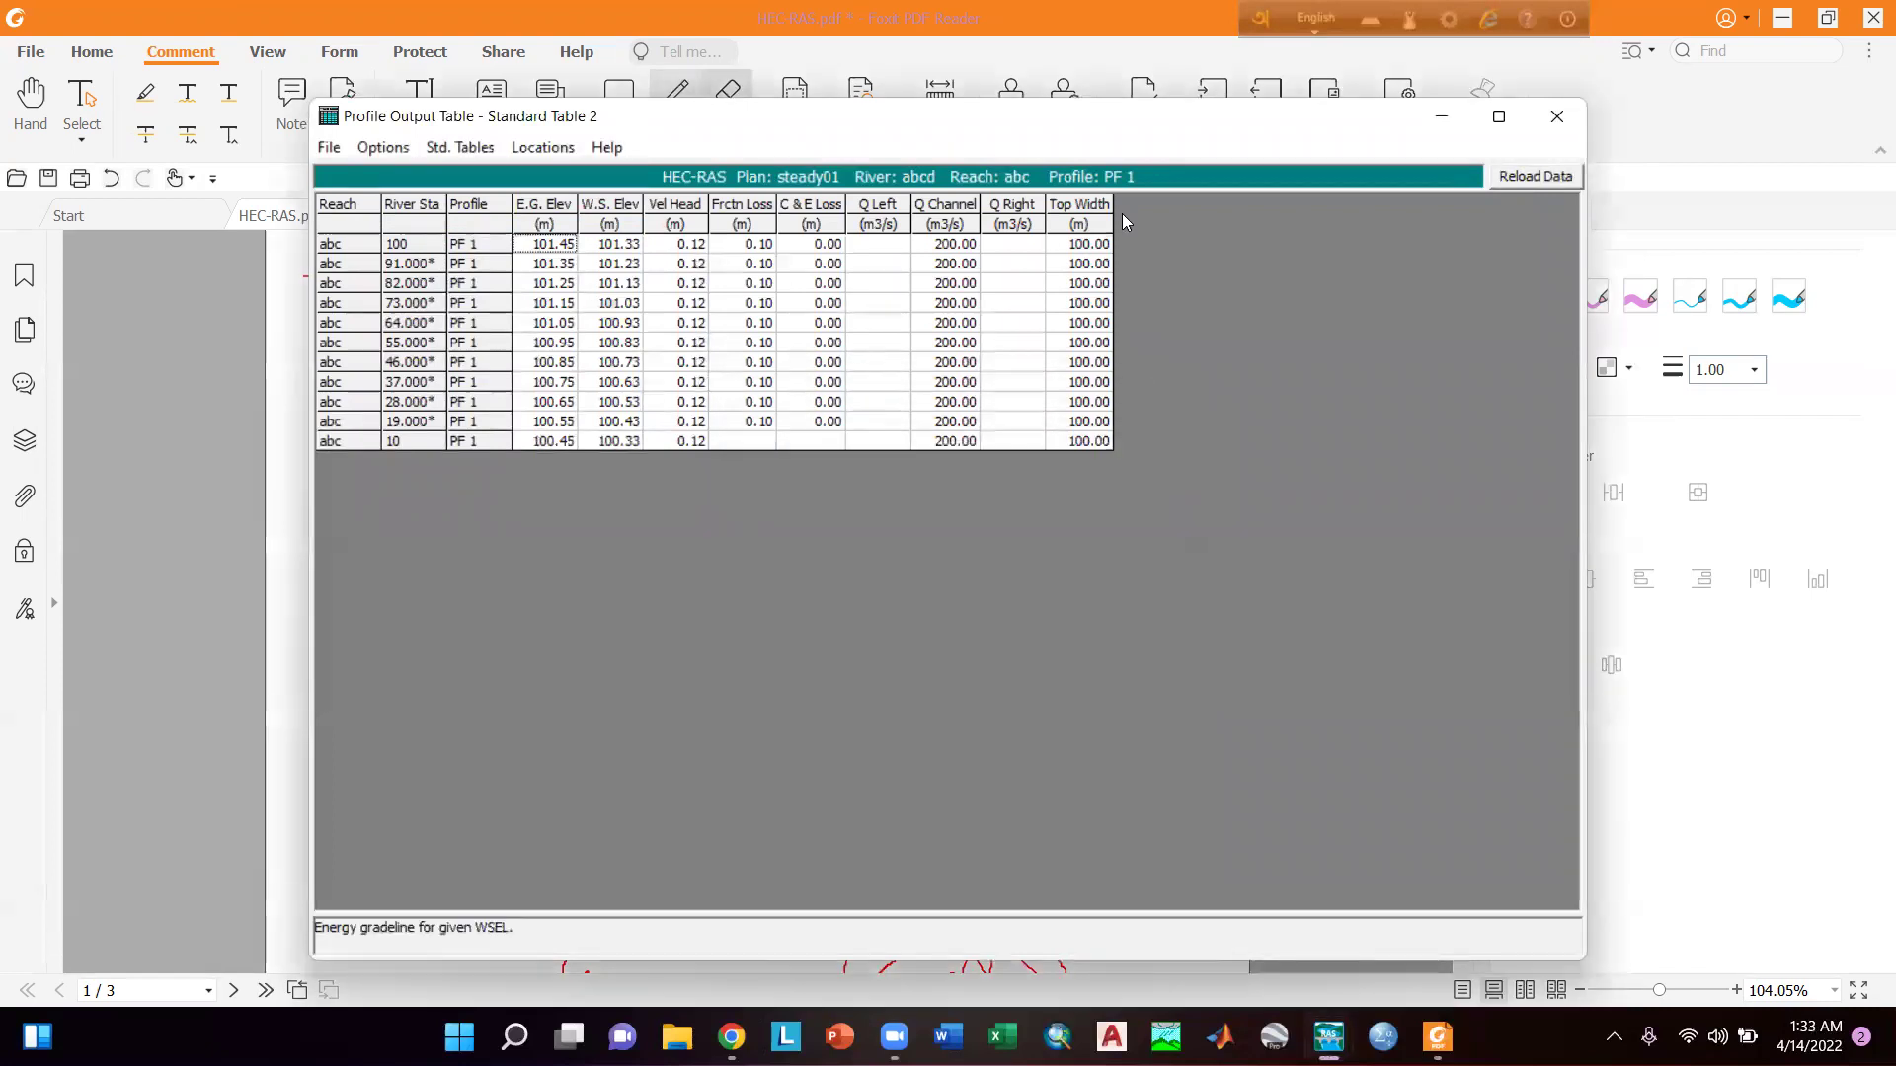
{"action": "left_click", "coordinate": [1557, 115]}
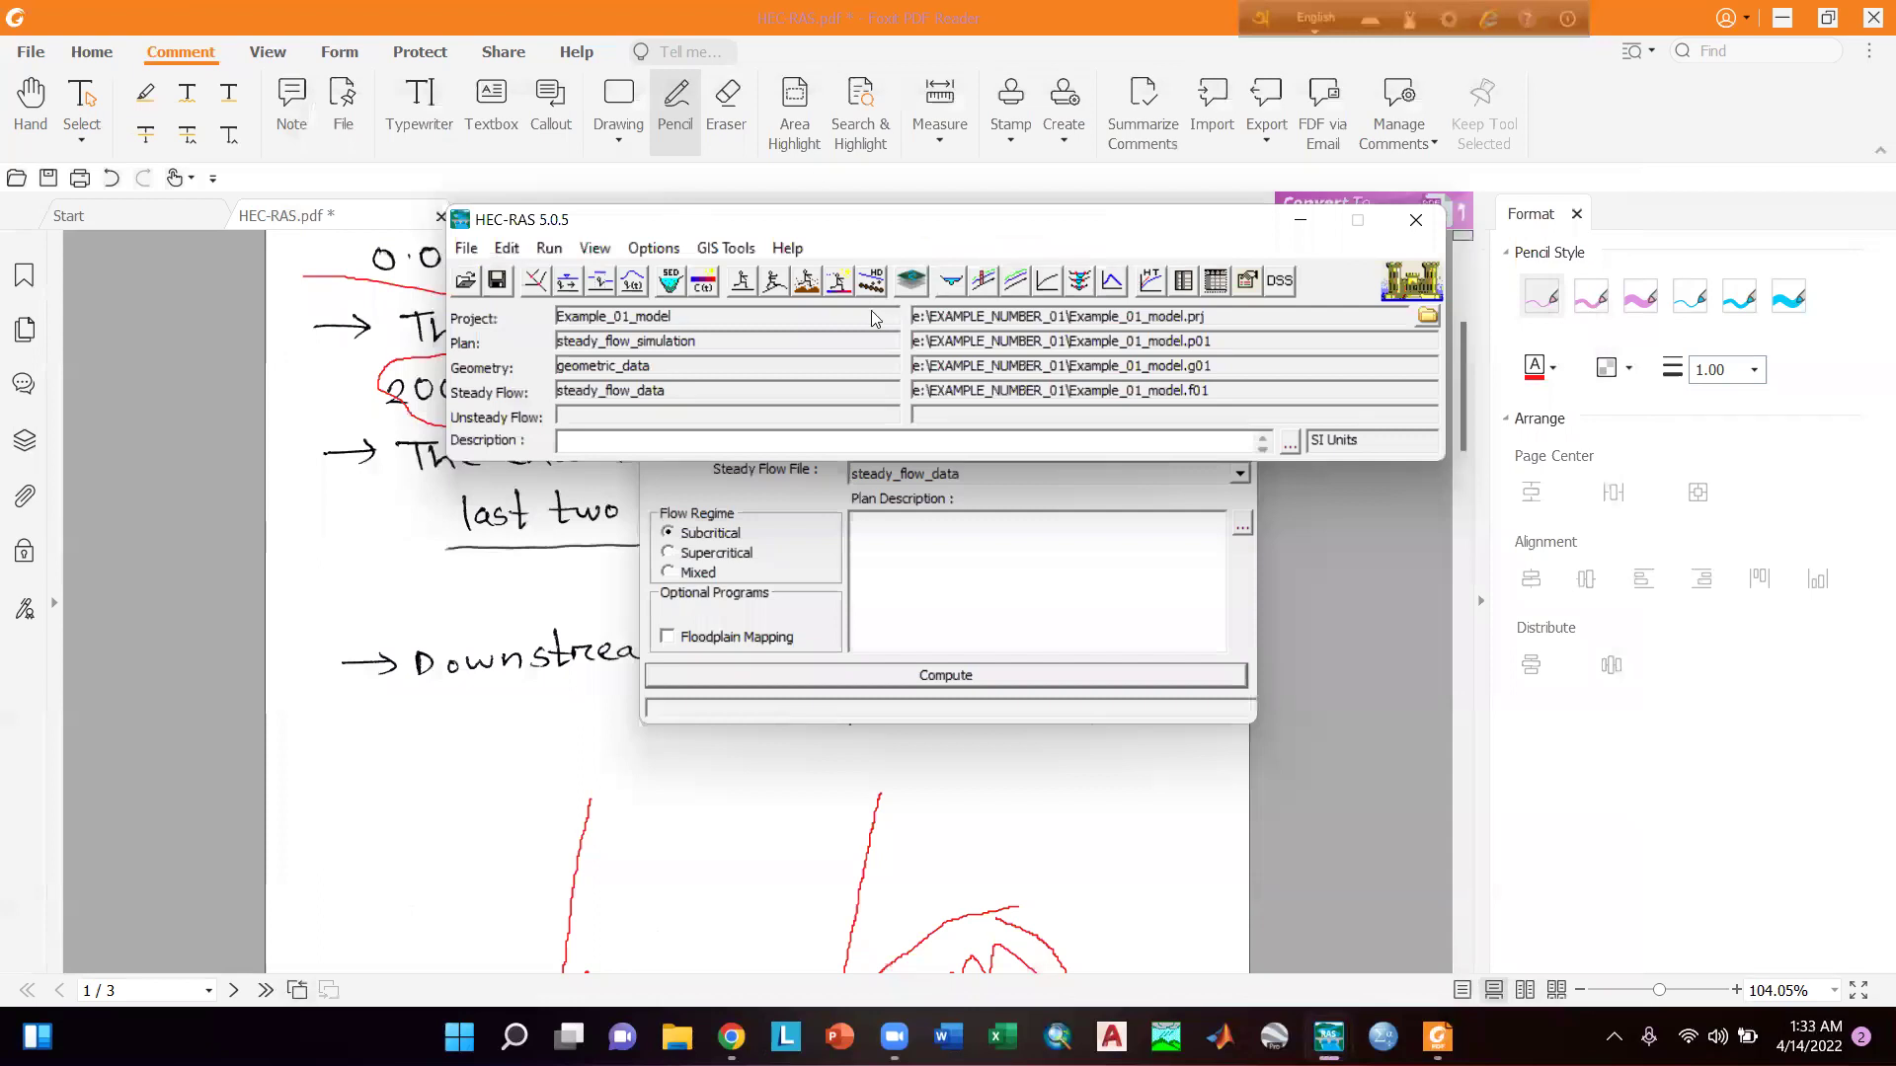
{"action": "left_click", "coordinate": [595, 252]}
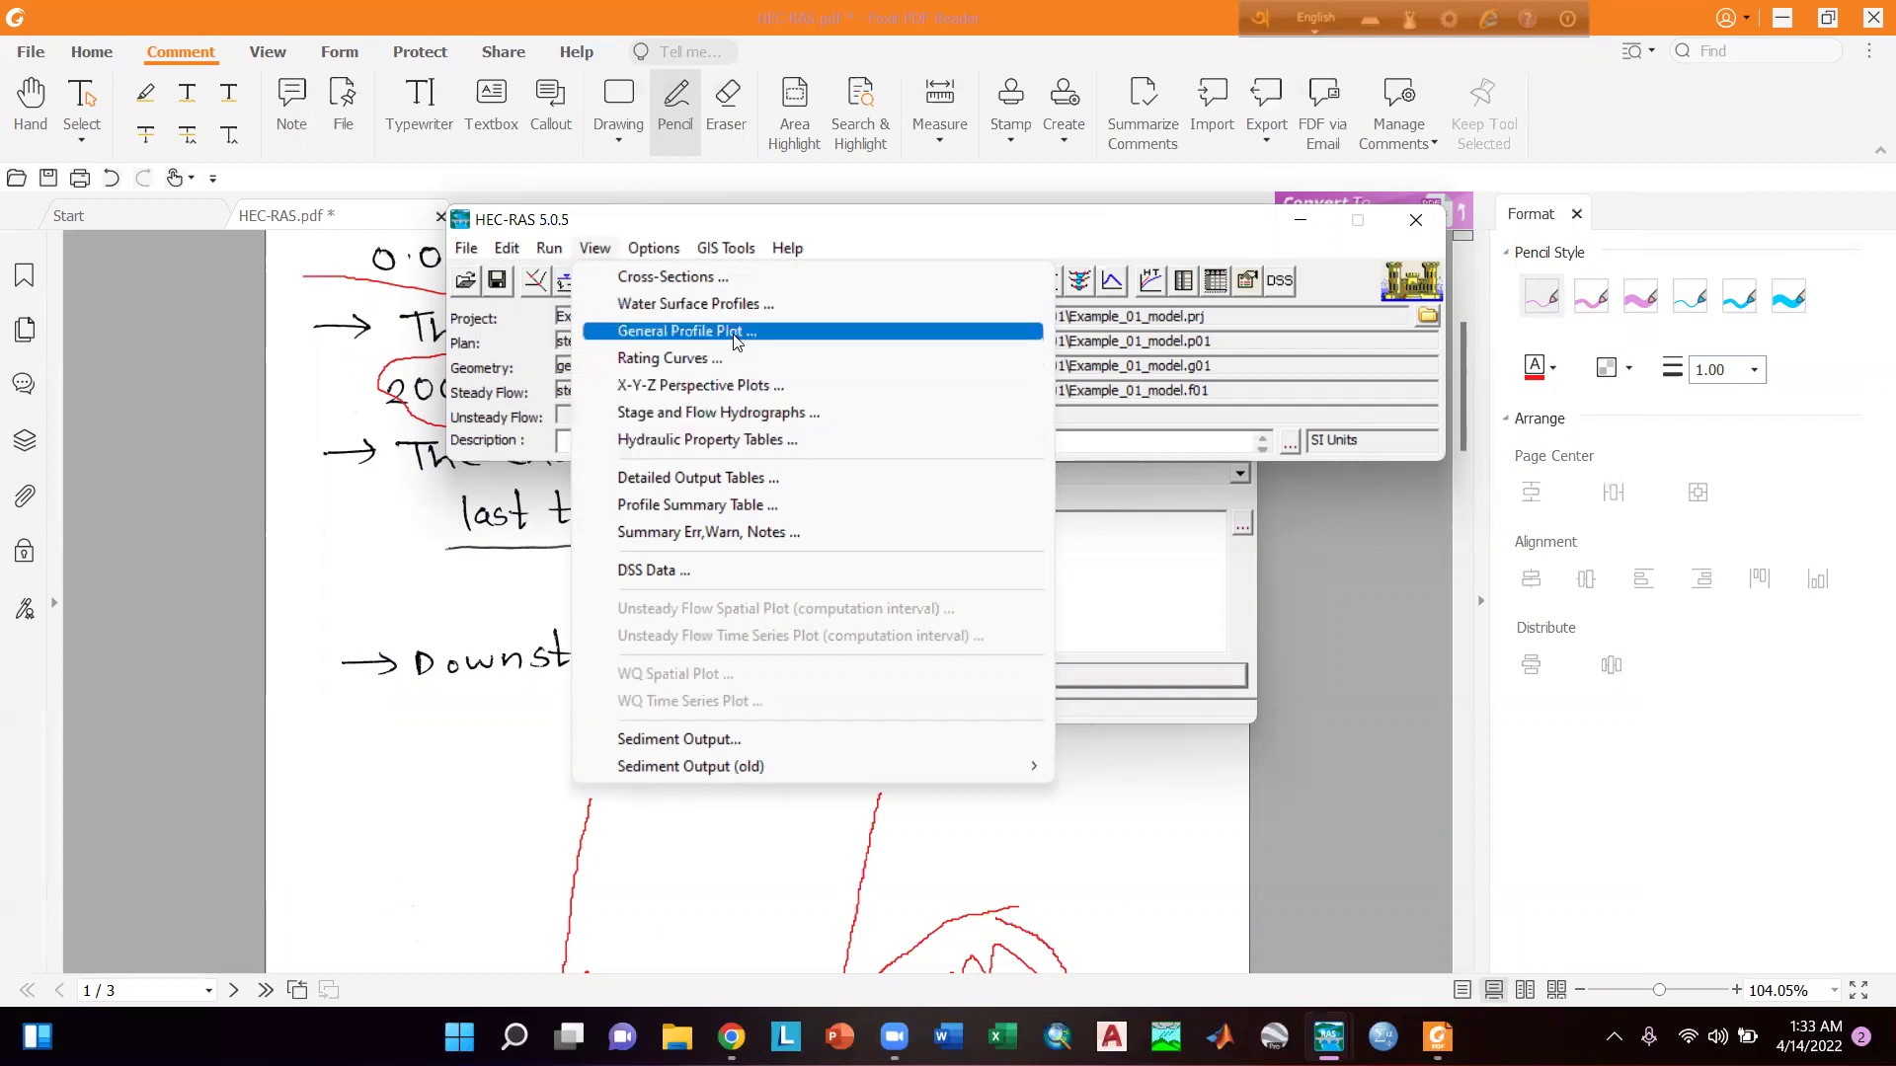
{"action": "left_click", "coordinate": [729, 255]}
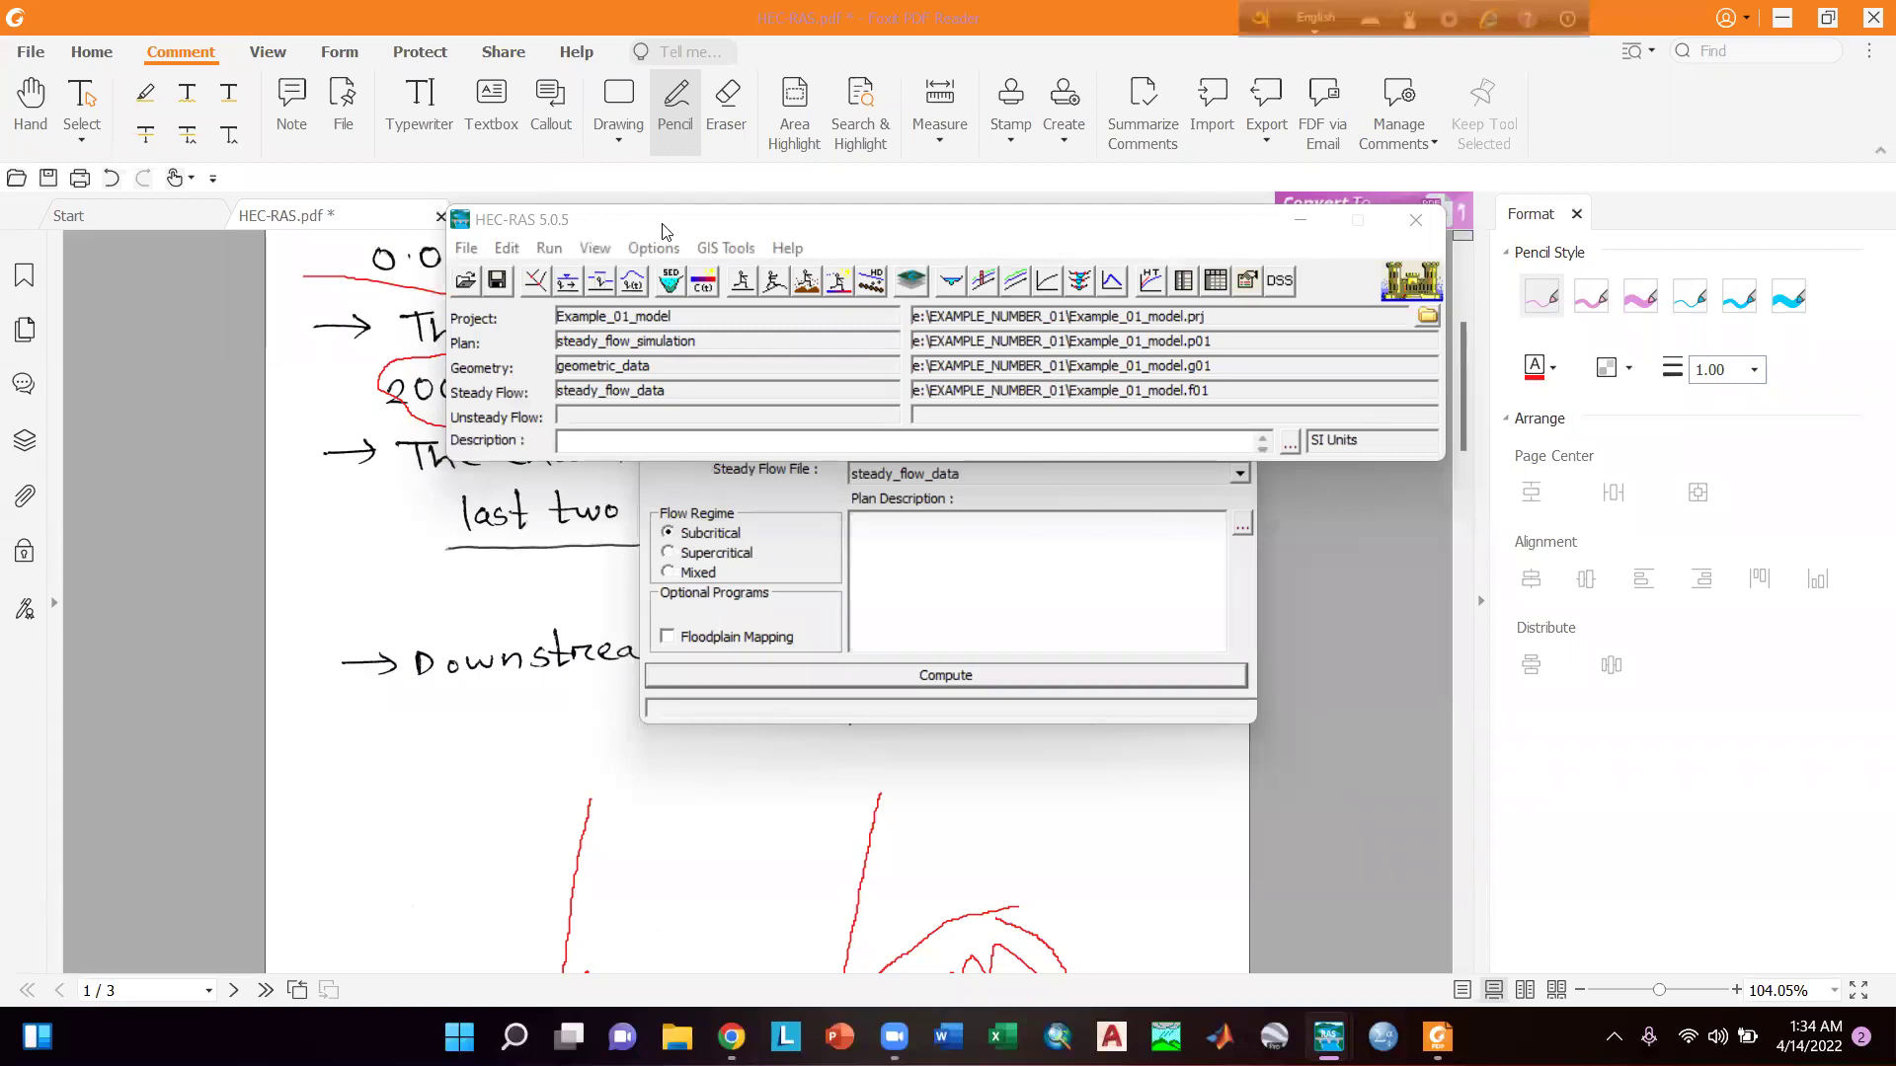
{"action": "left_click", "coordinate": [748, 230]}
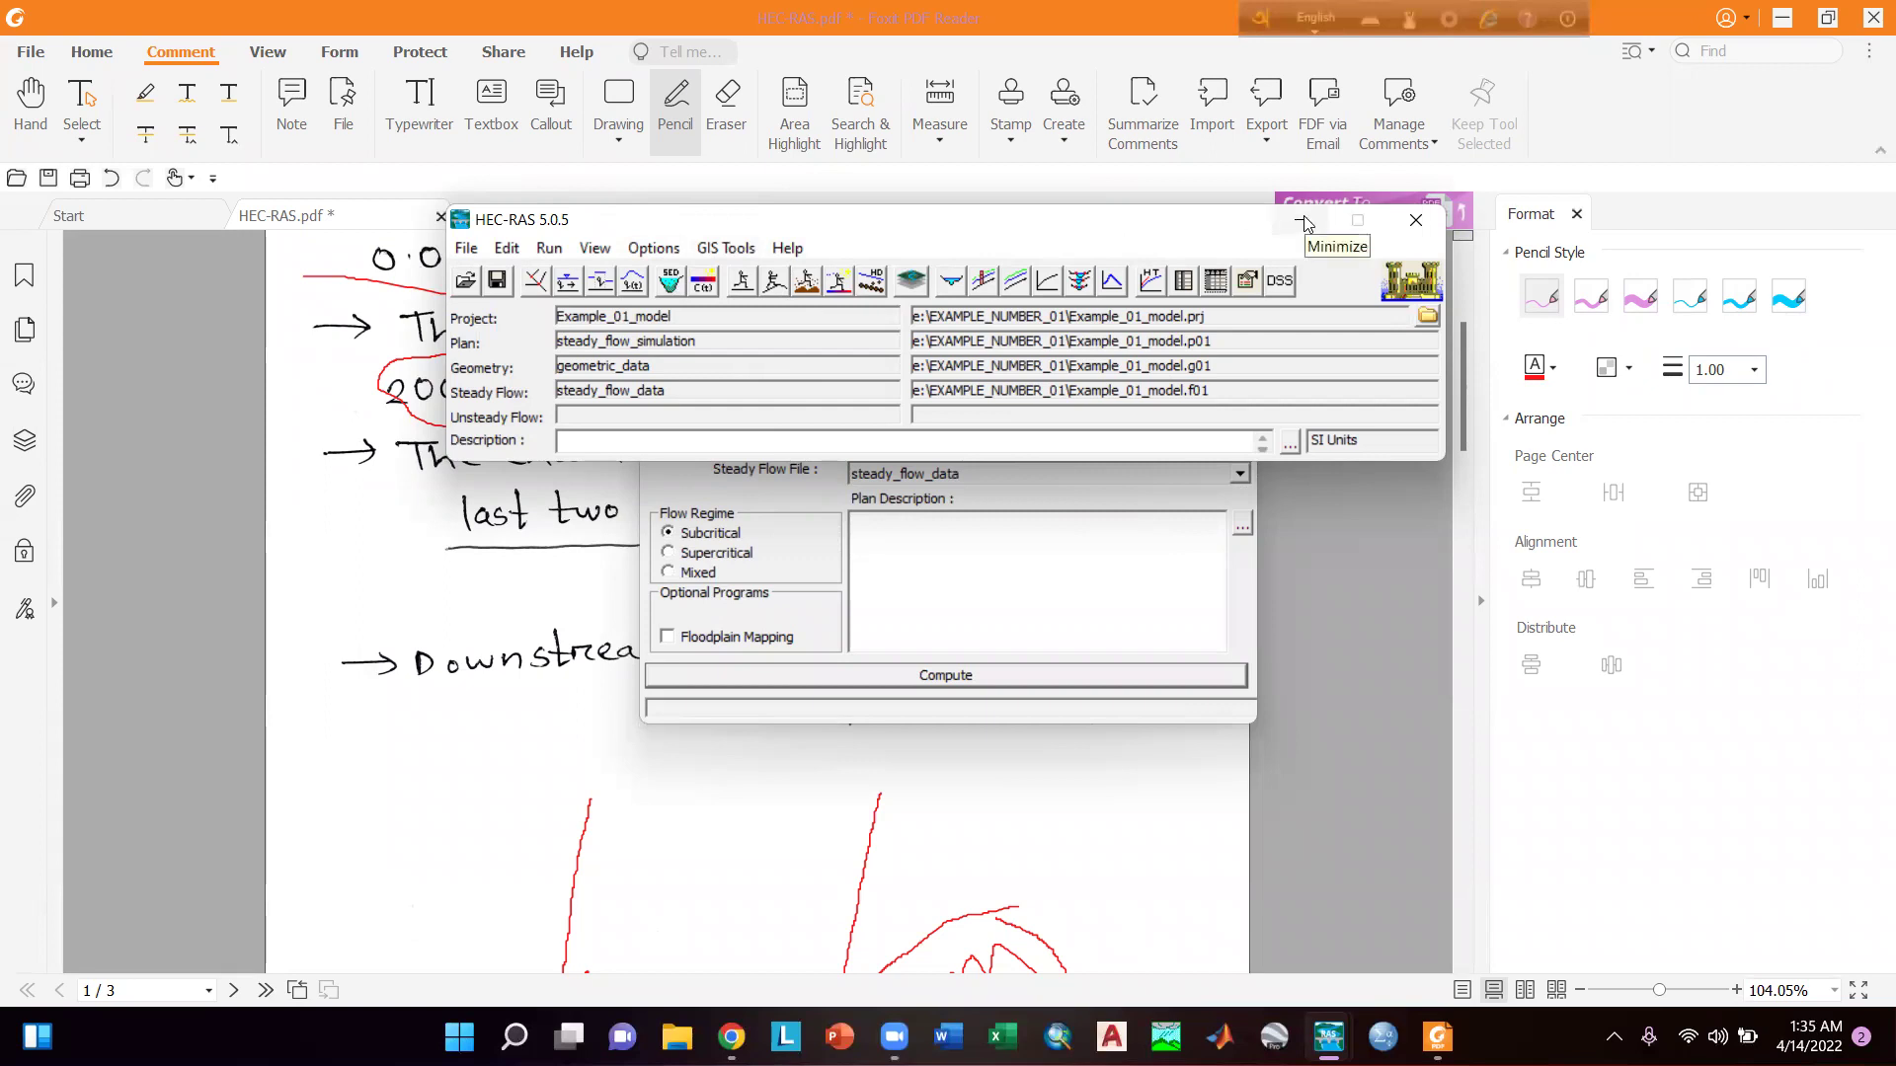
{"action": "left_click", "coordinate": [1680, 87]}
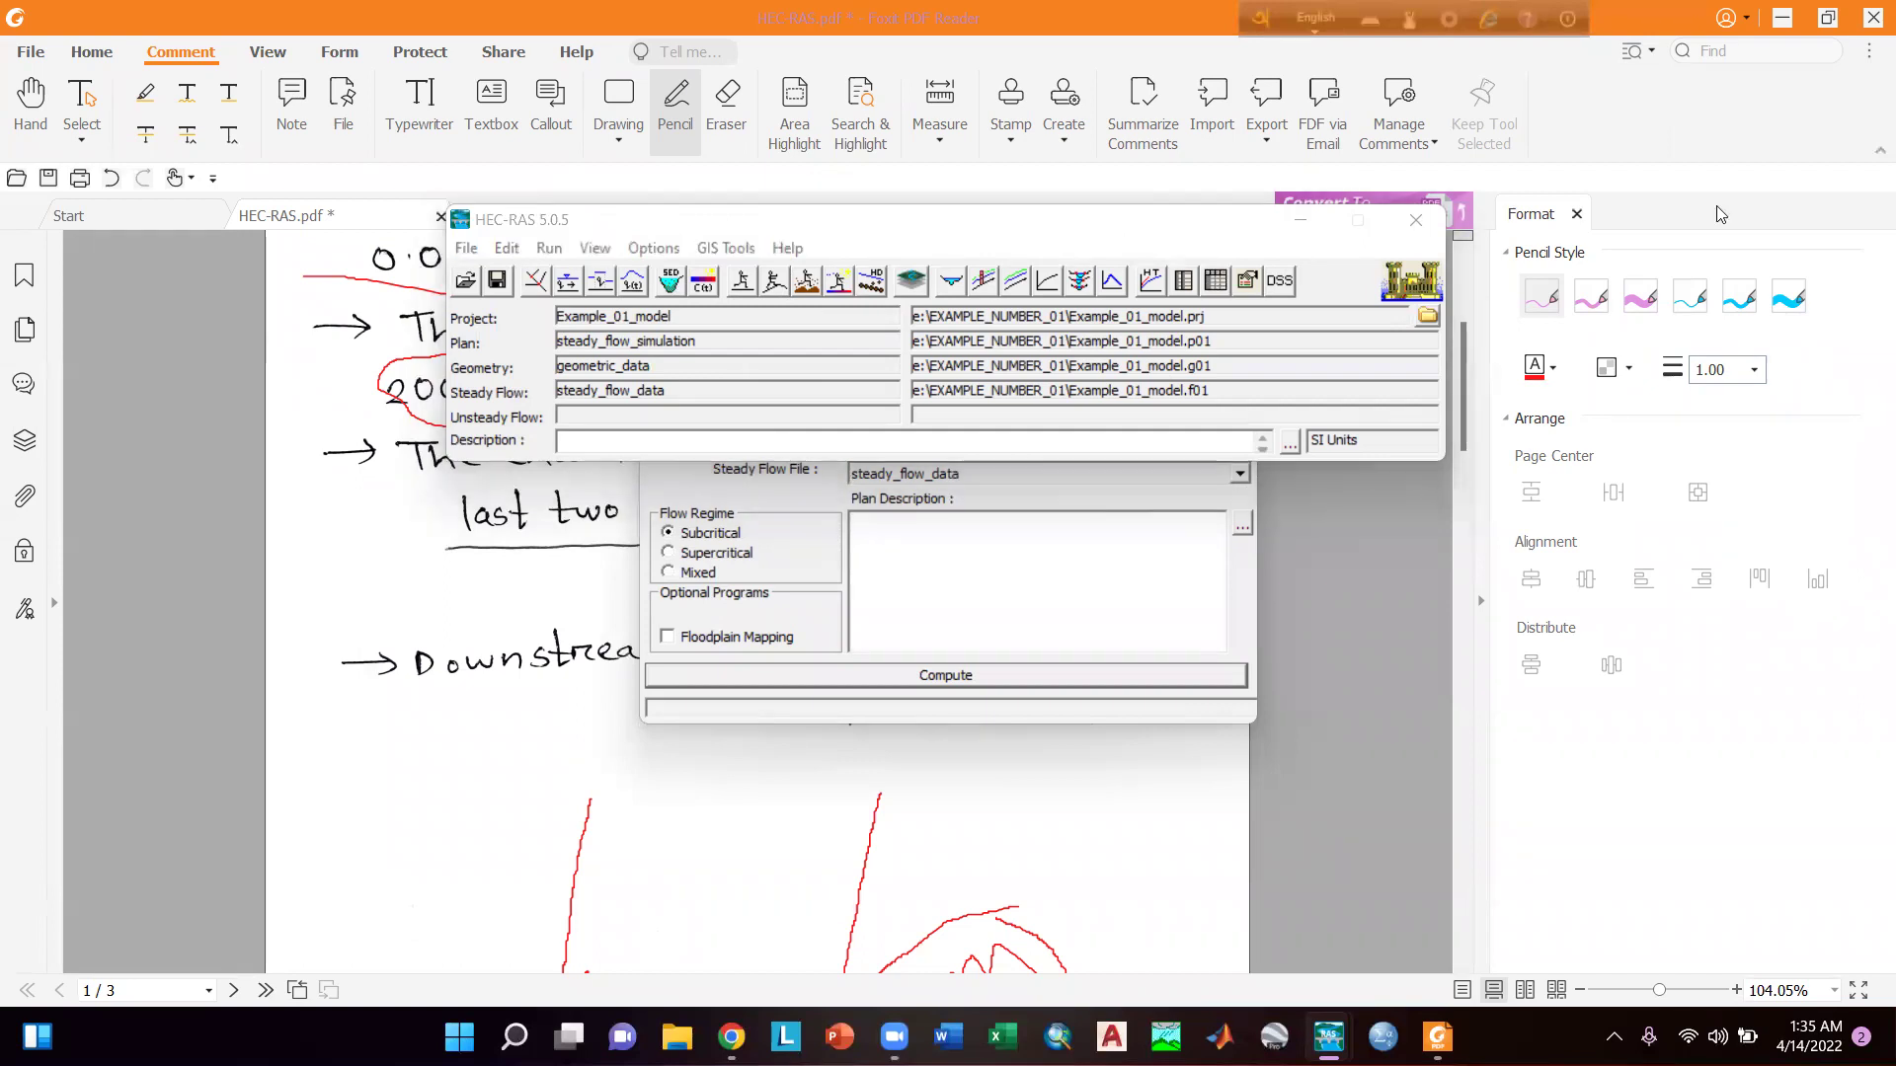